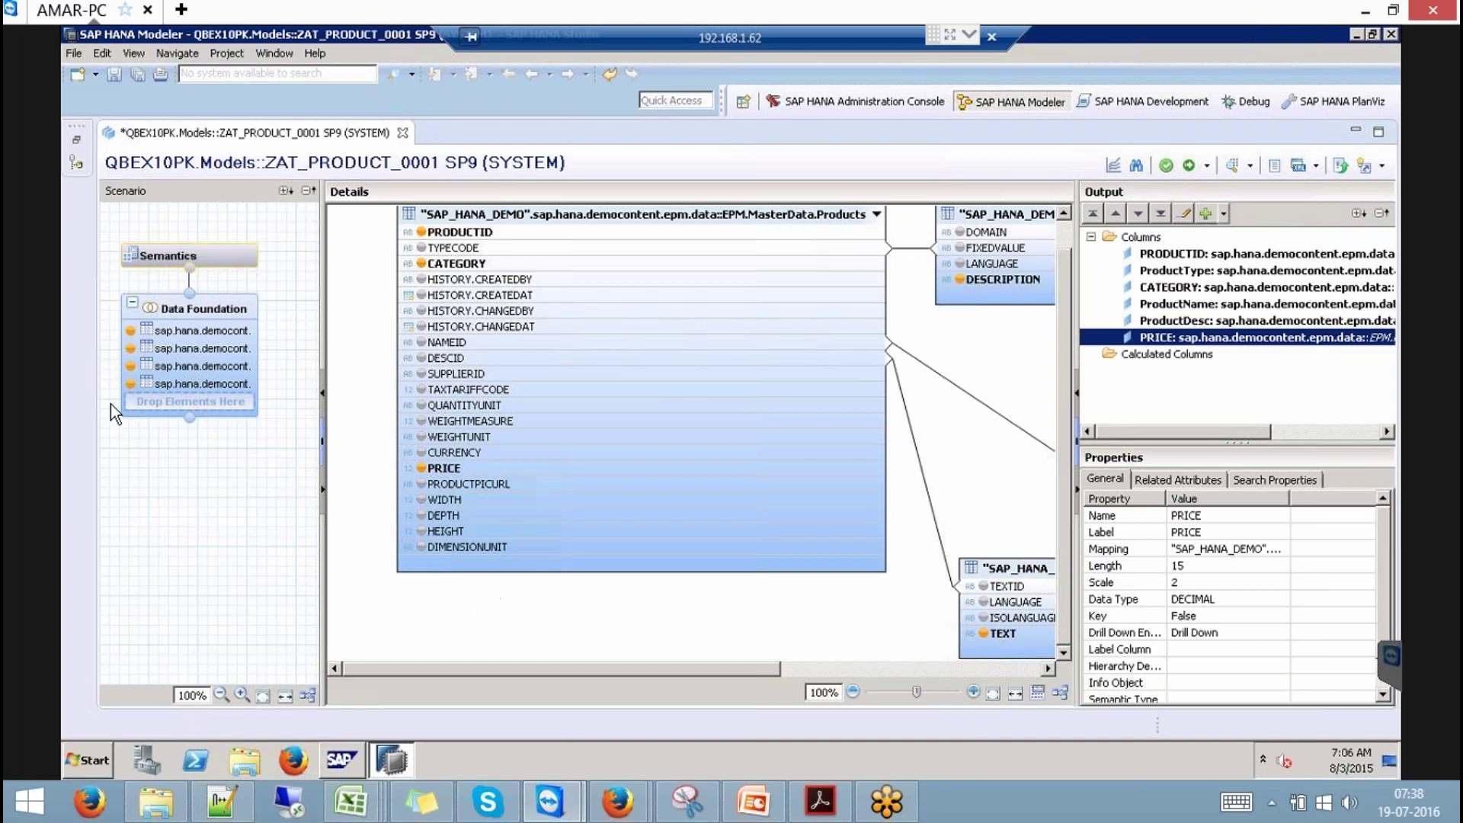
- Mark PRODUCTID as the key column in the Semantics node and show the view's general properties
click(231, 259)
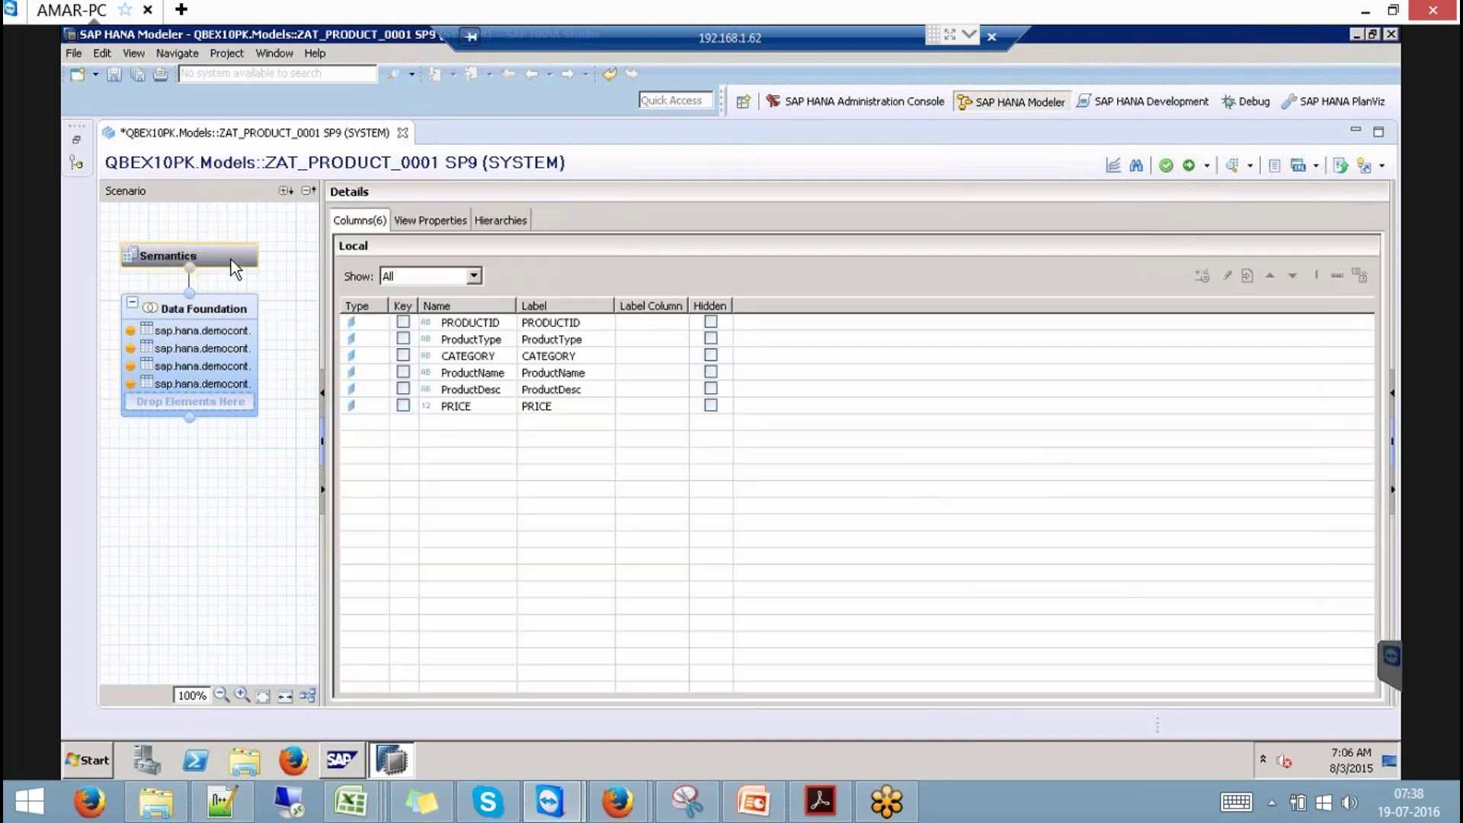
click(402, 321)
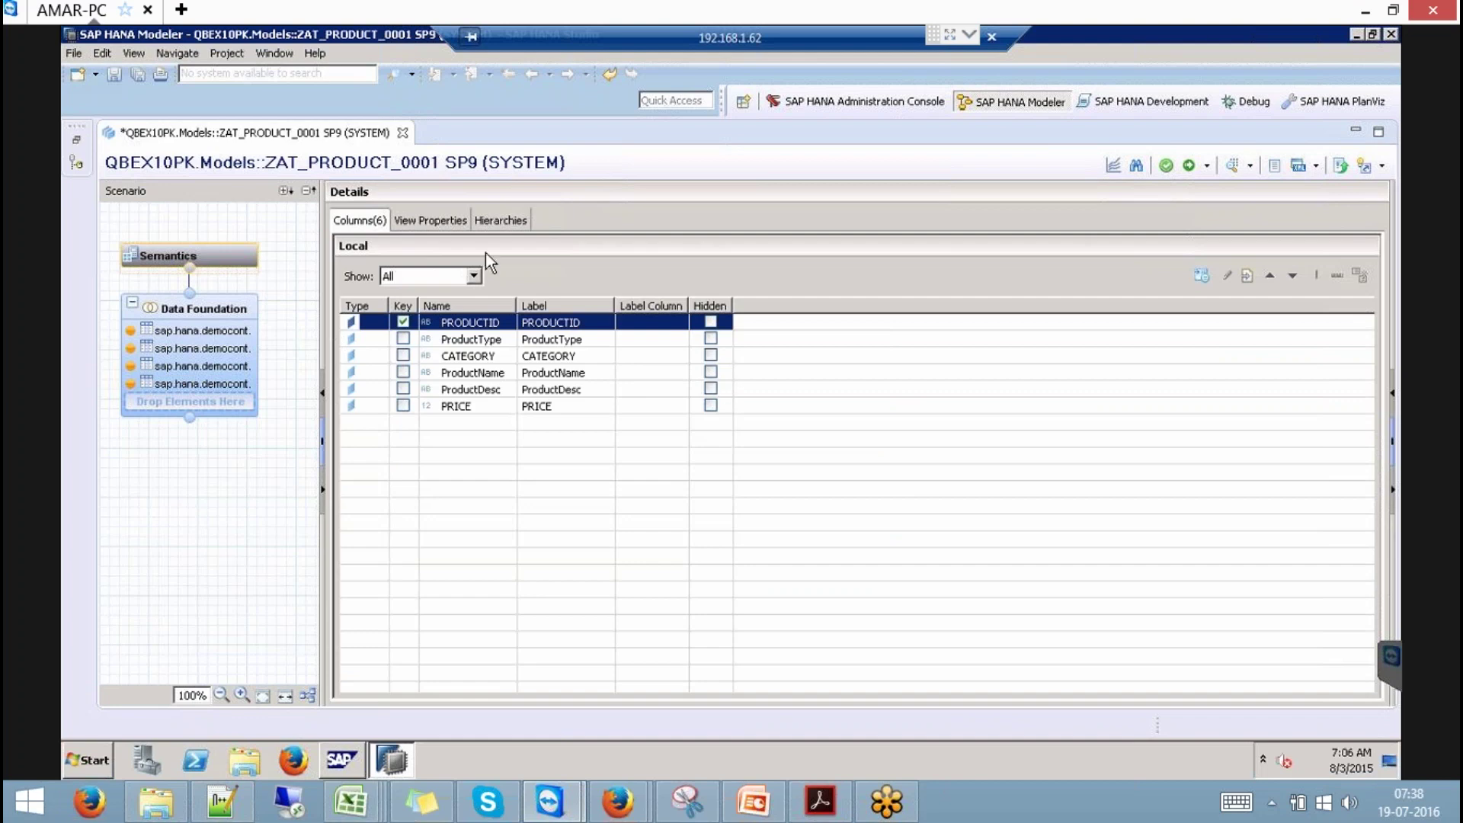
click(429, 220)
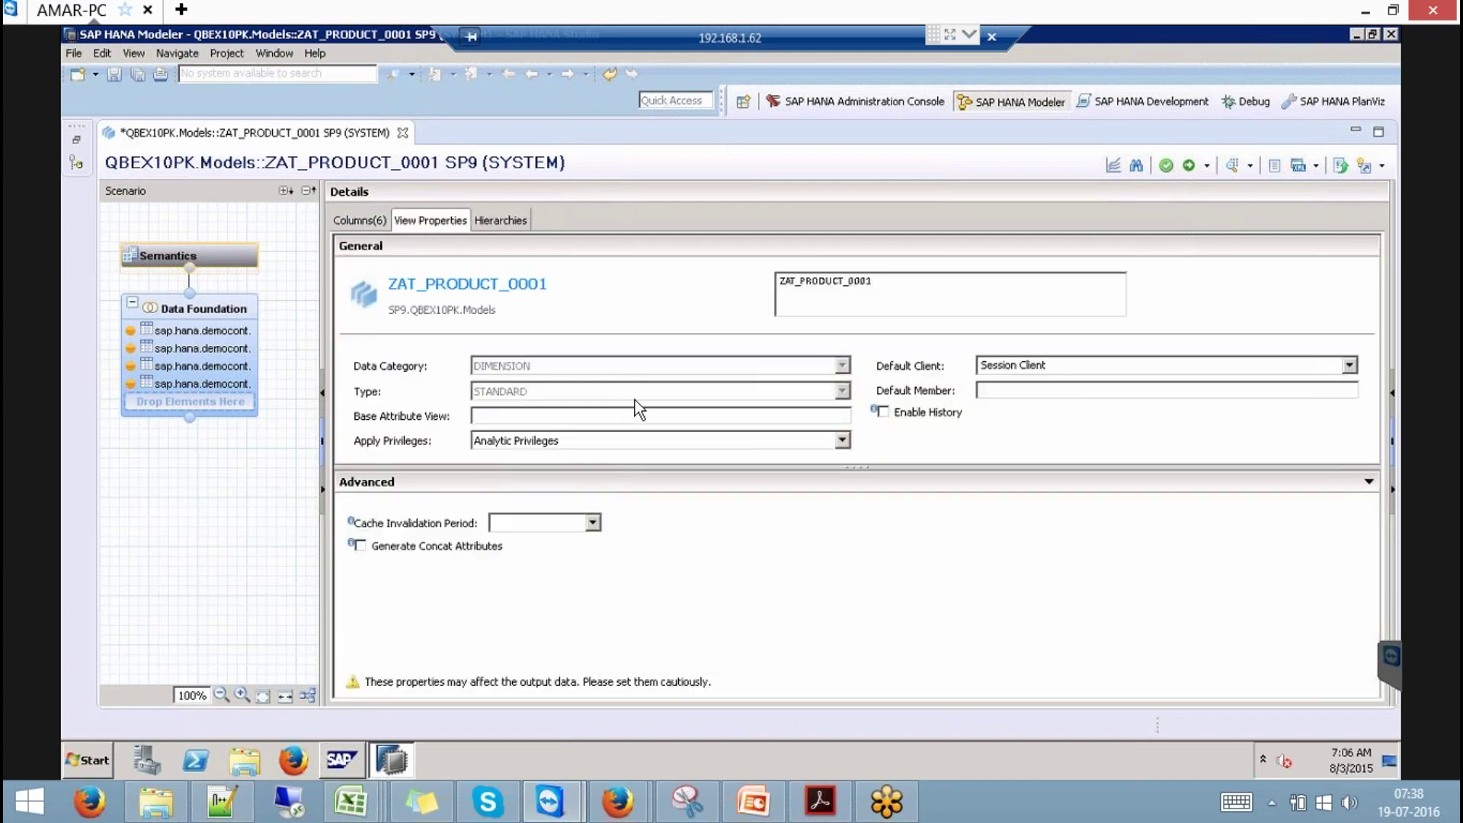
- Start a new level hierarchy for the view and name it Product_hier
click(500, 220)
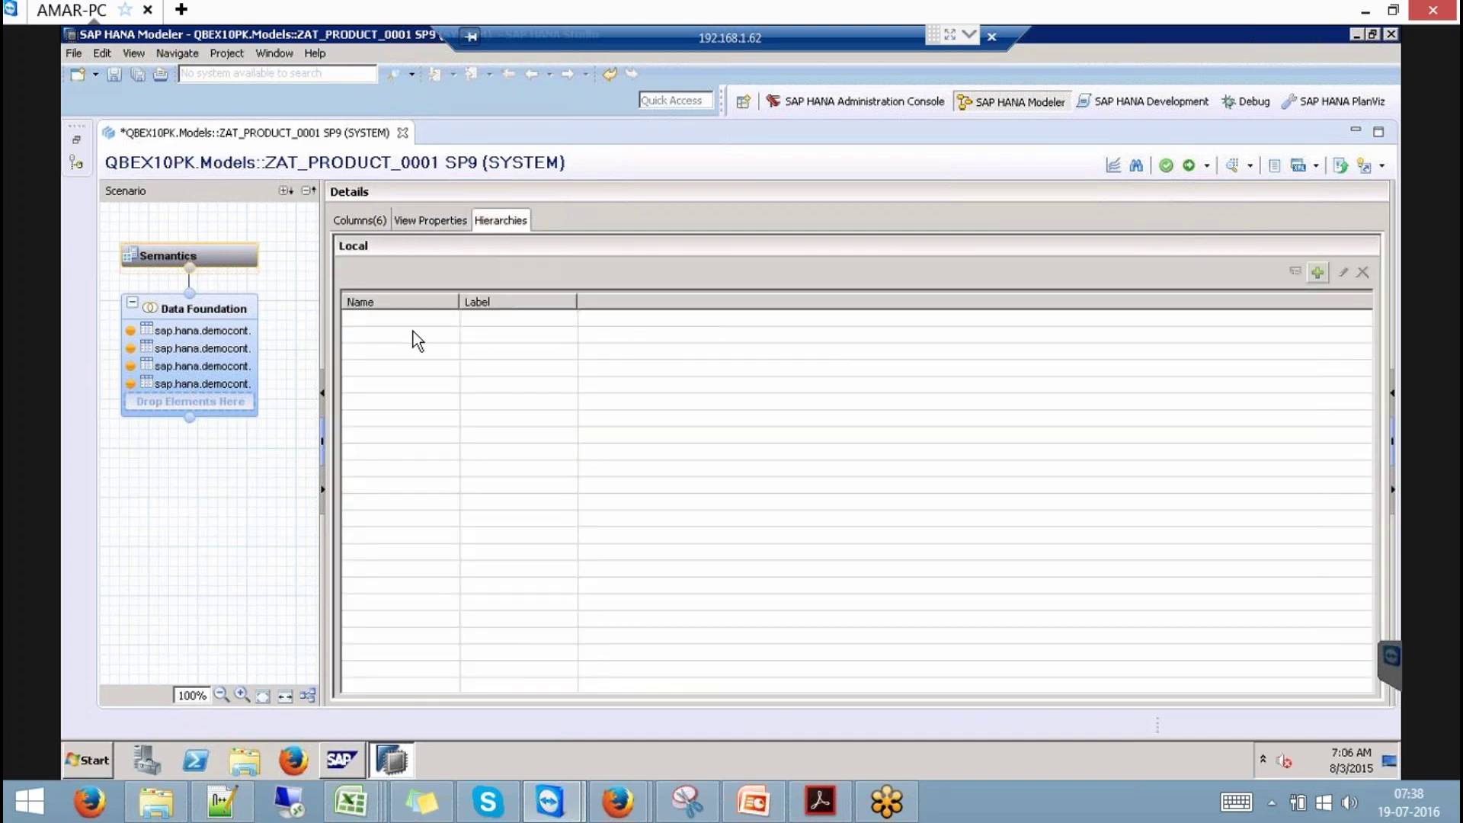
click(1317, 271)
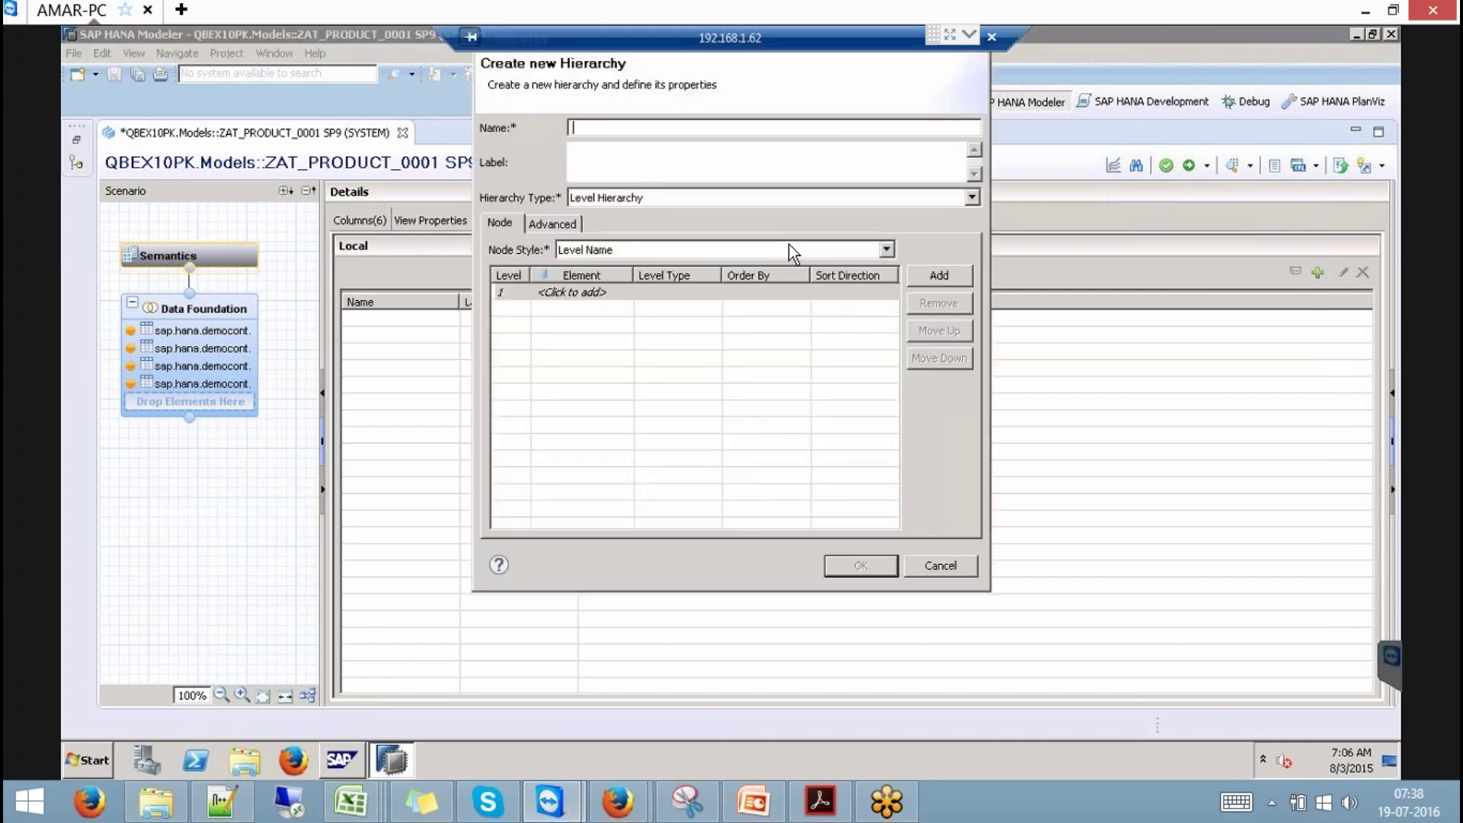
text(Product_hier)
click(670, 161)
- Add ProductType as level 1 and CATEGORY as level 2 of the Product_hier hierarchy
click(640, 290)
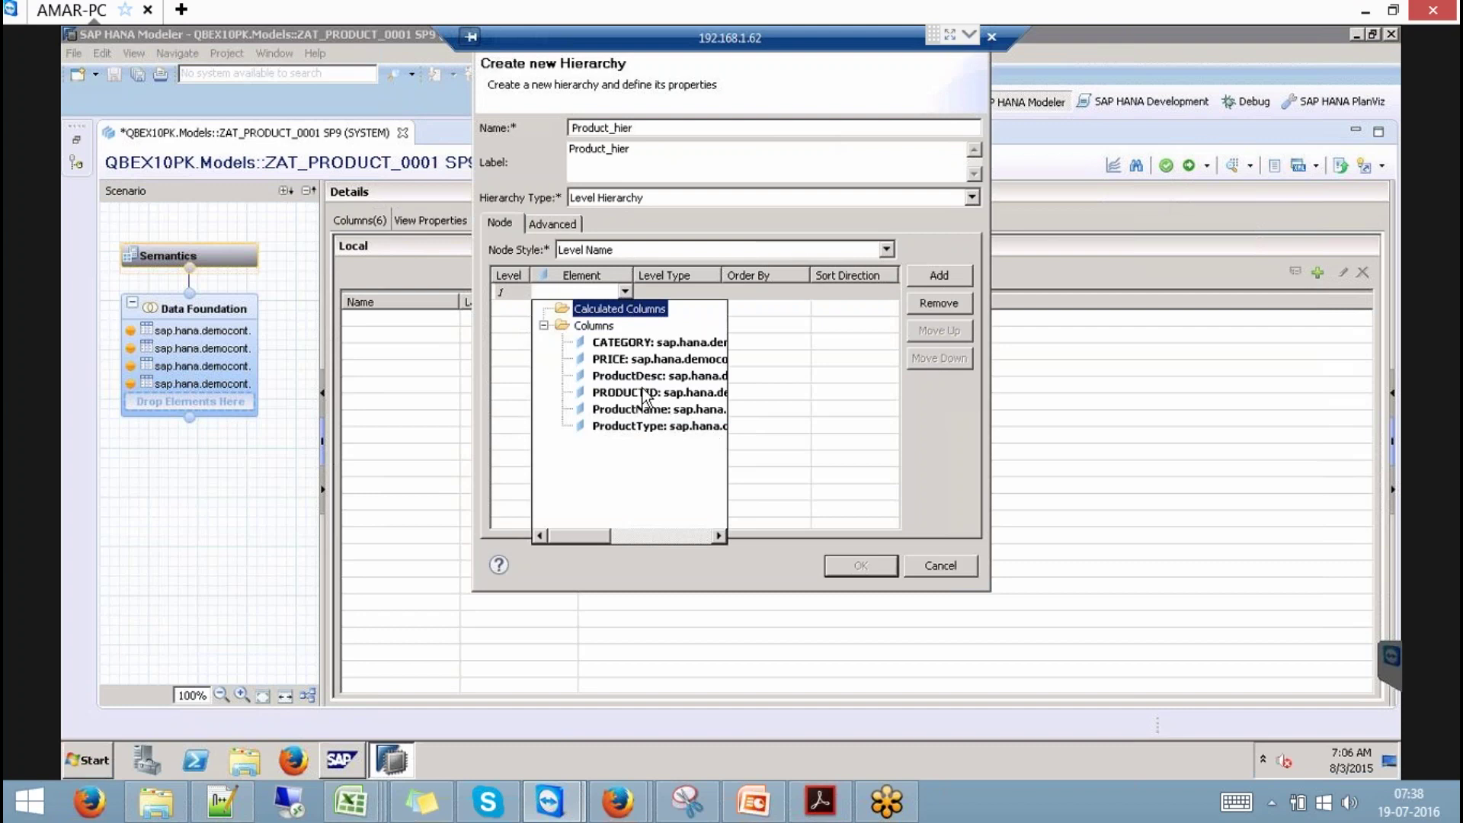
click(664, 427)
click(602, 311)
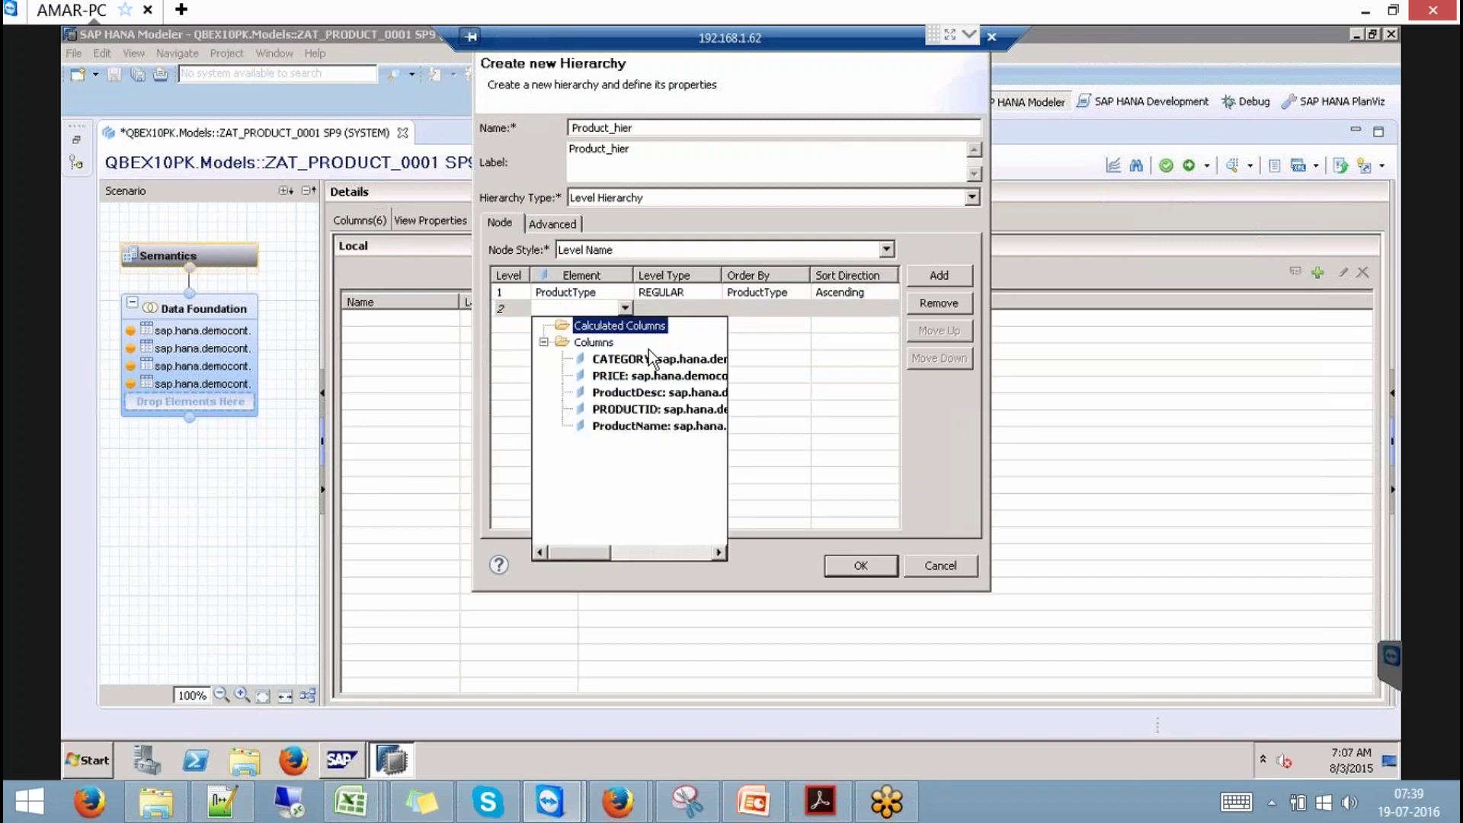
click(648, 358)
click(625, 308)
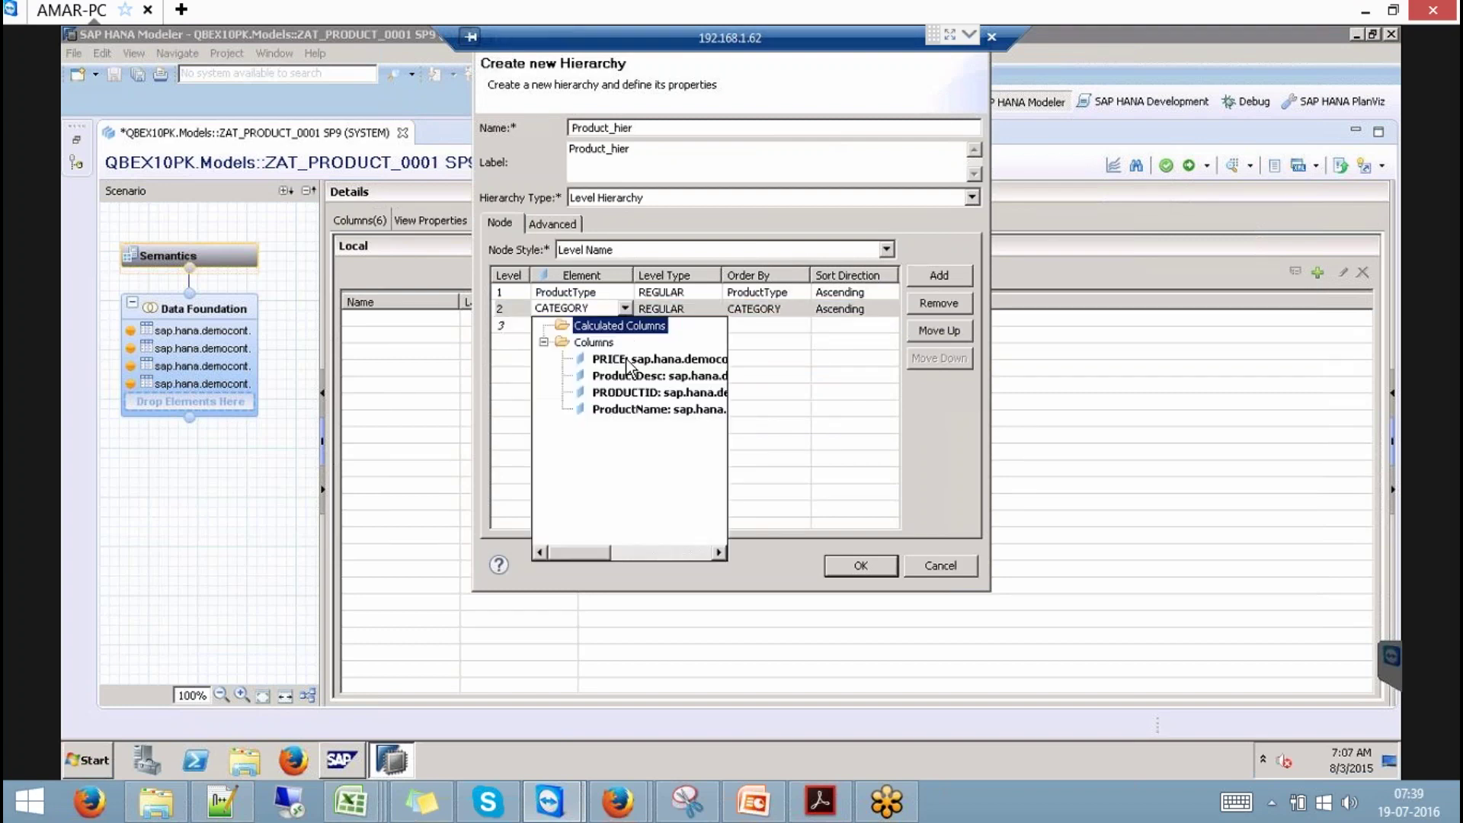
click(633, 391)
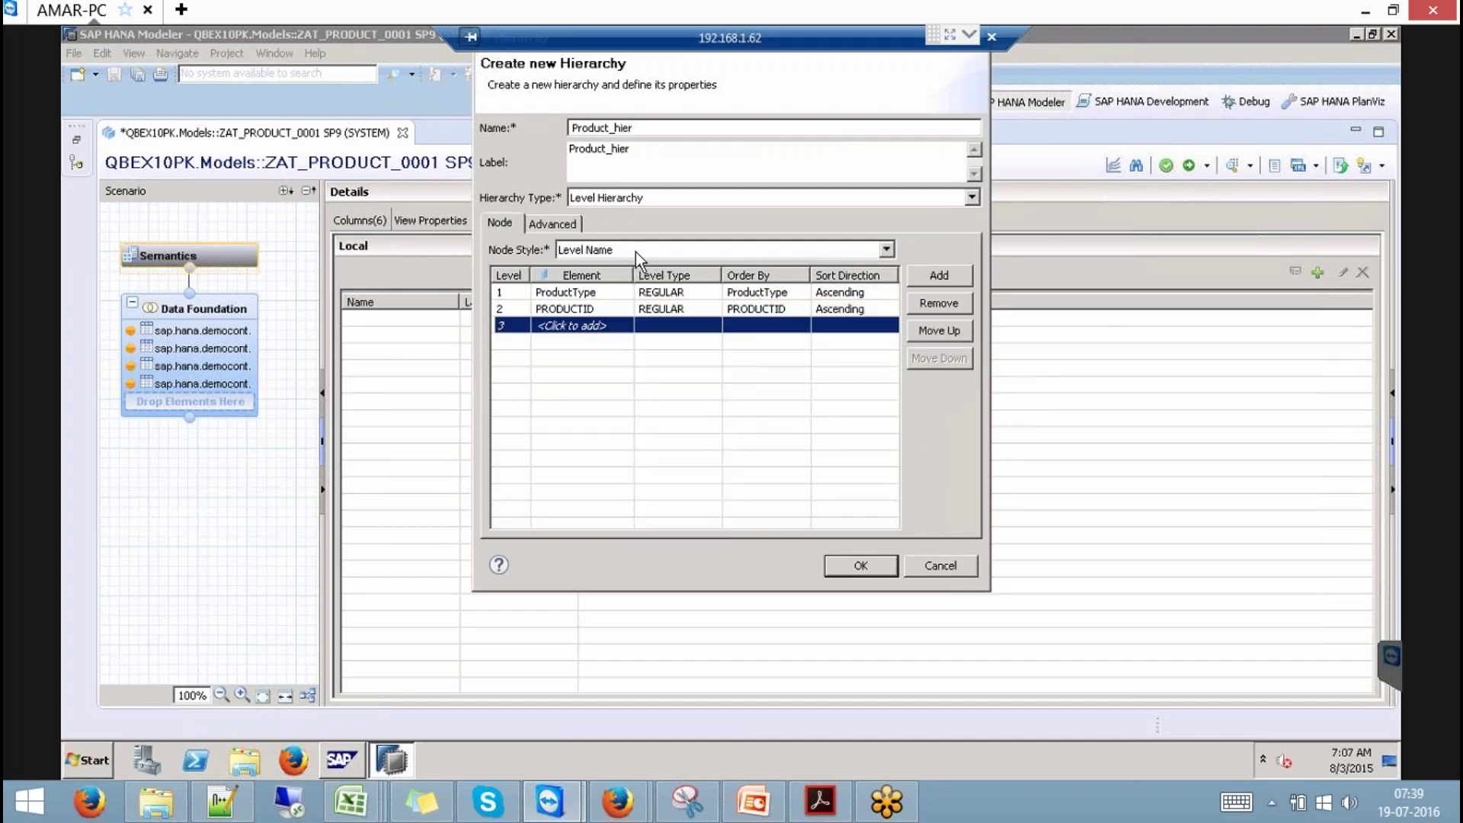
click(618, 328)
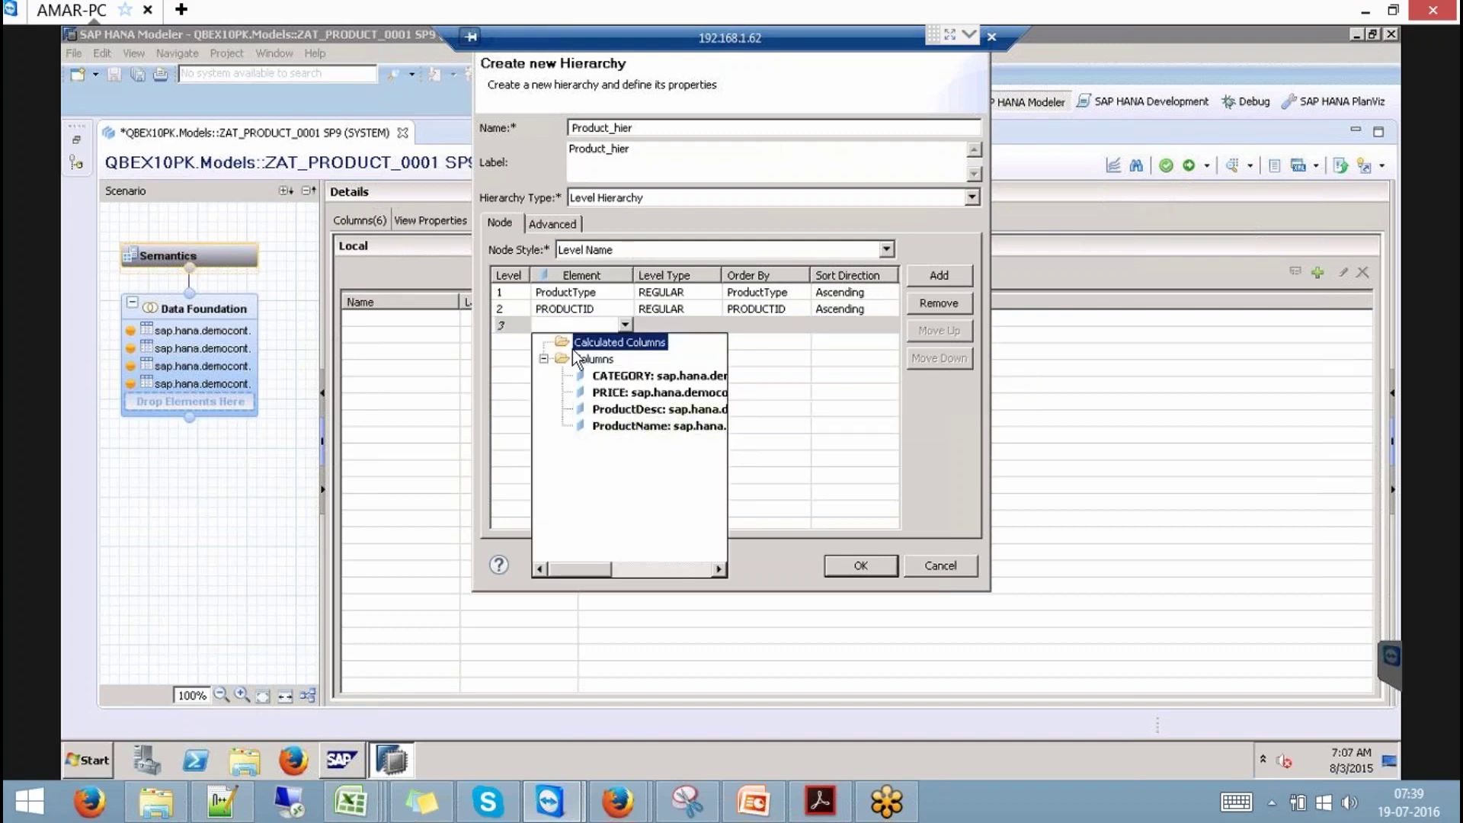
click(577, 309)
click(620, 308)
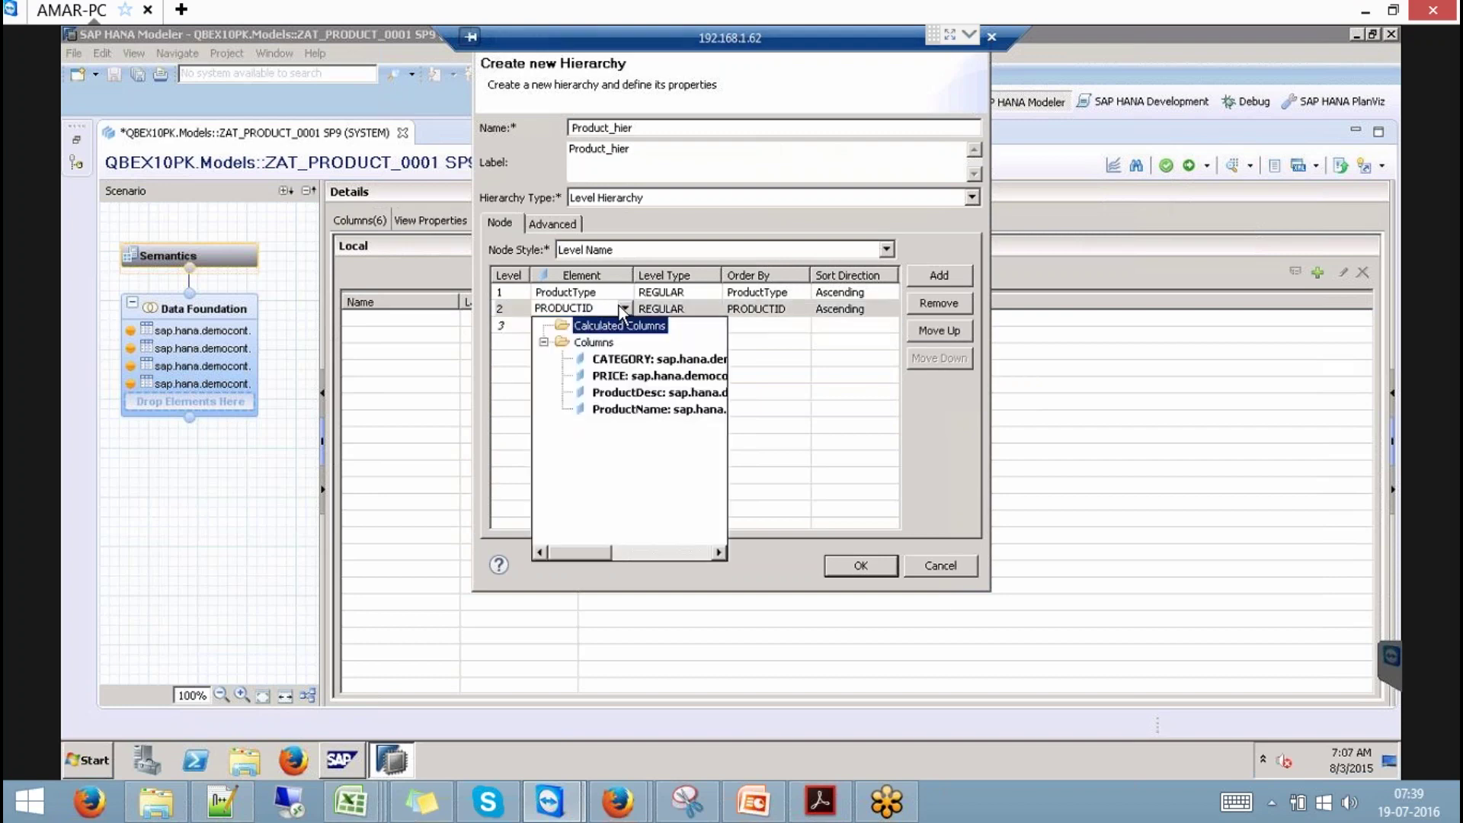
click(621, 358)
- Add PRODUCTID as level 3, enable the Multiple Parent option, and confirm the hierarchy
click(619, 326)
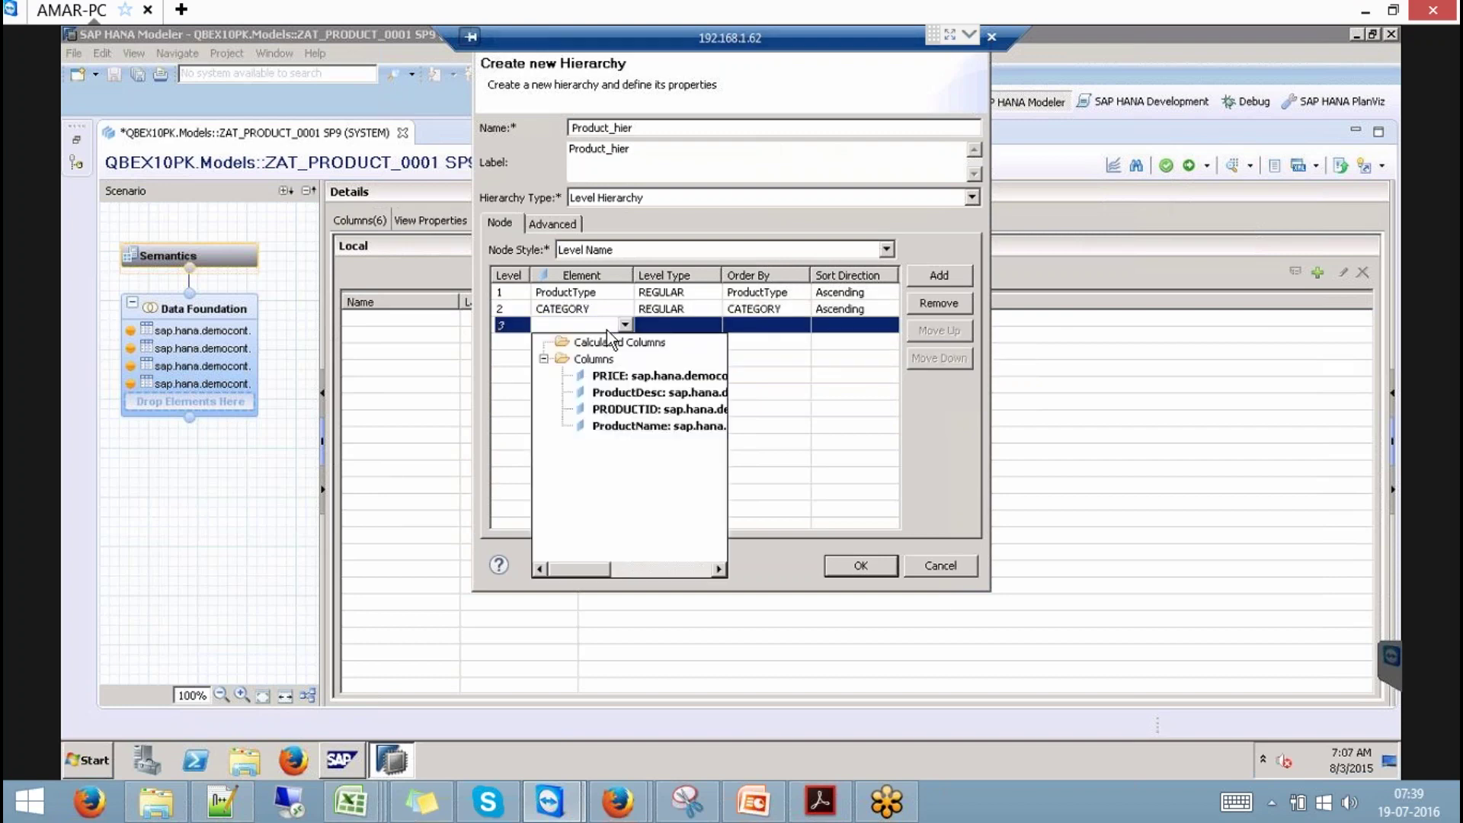
click(627, 409)
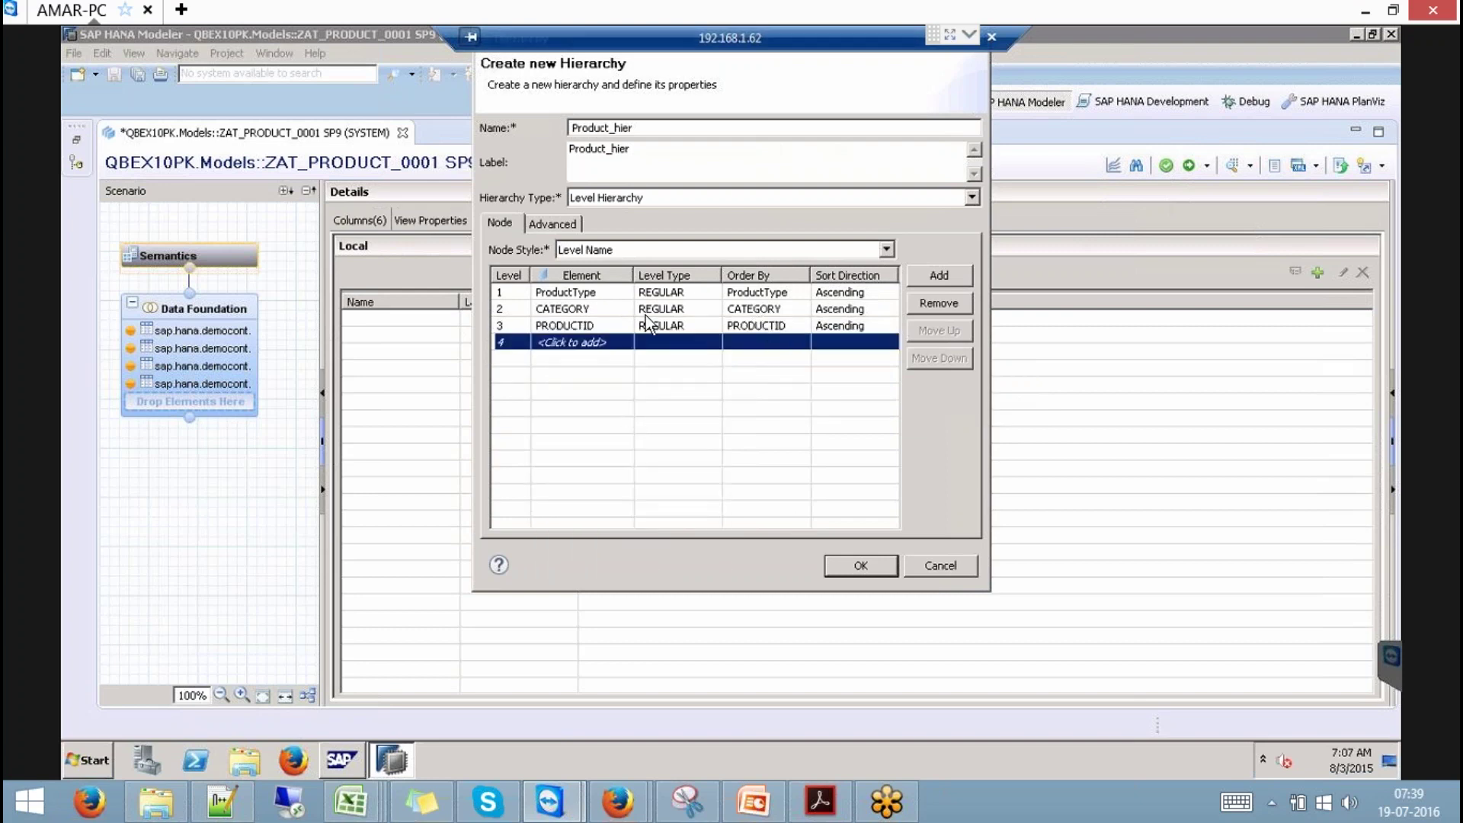
click(574, 221)
click(550, 375)
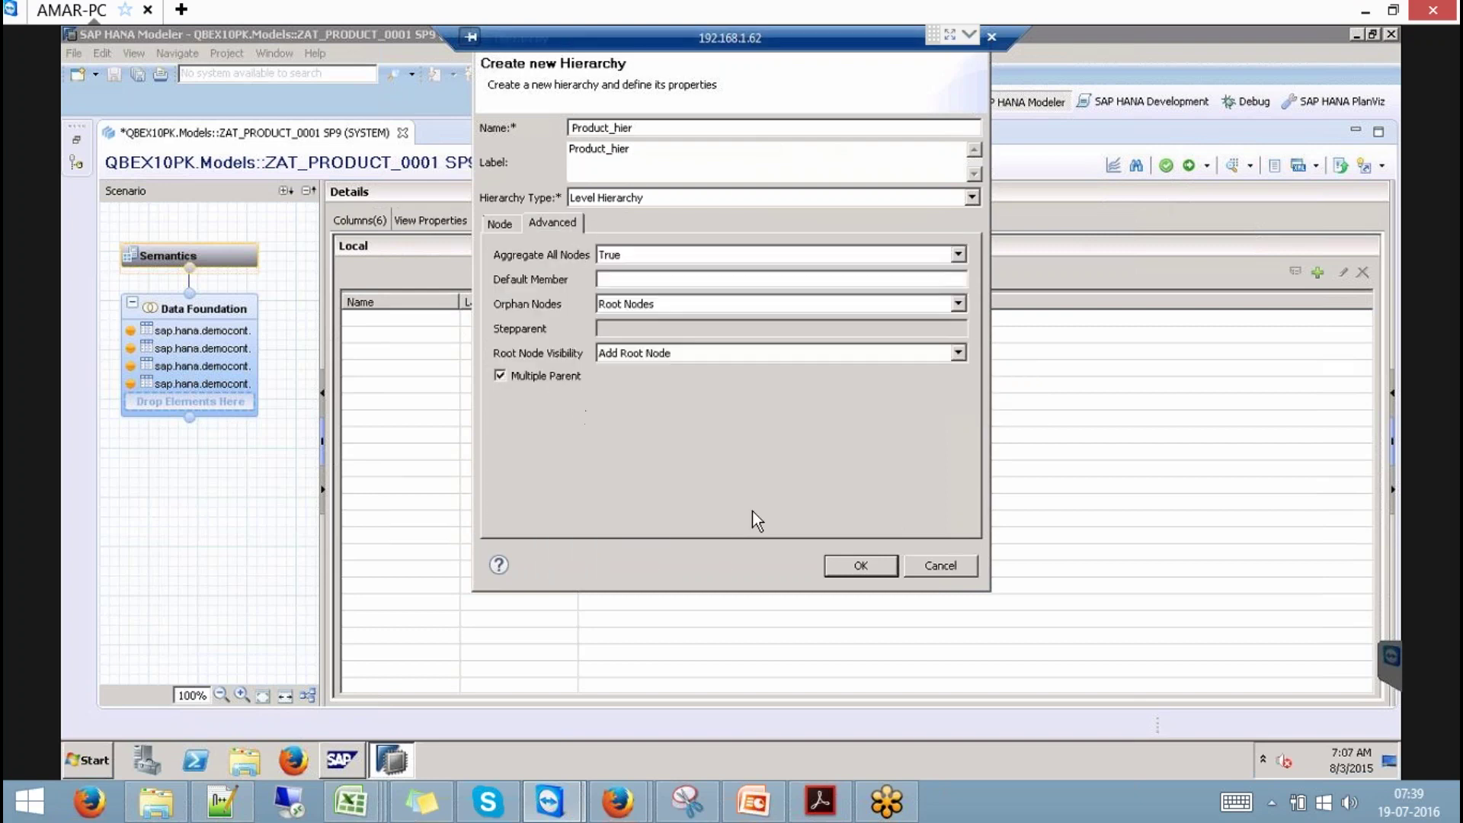
click(833, 564)
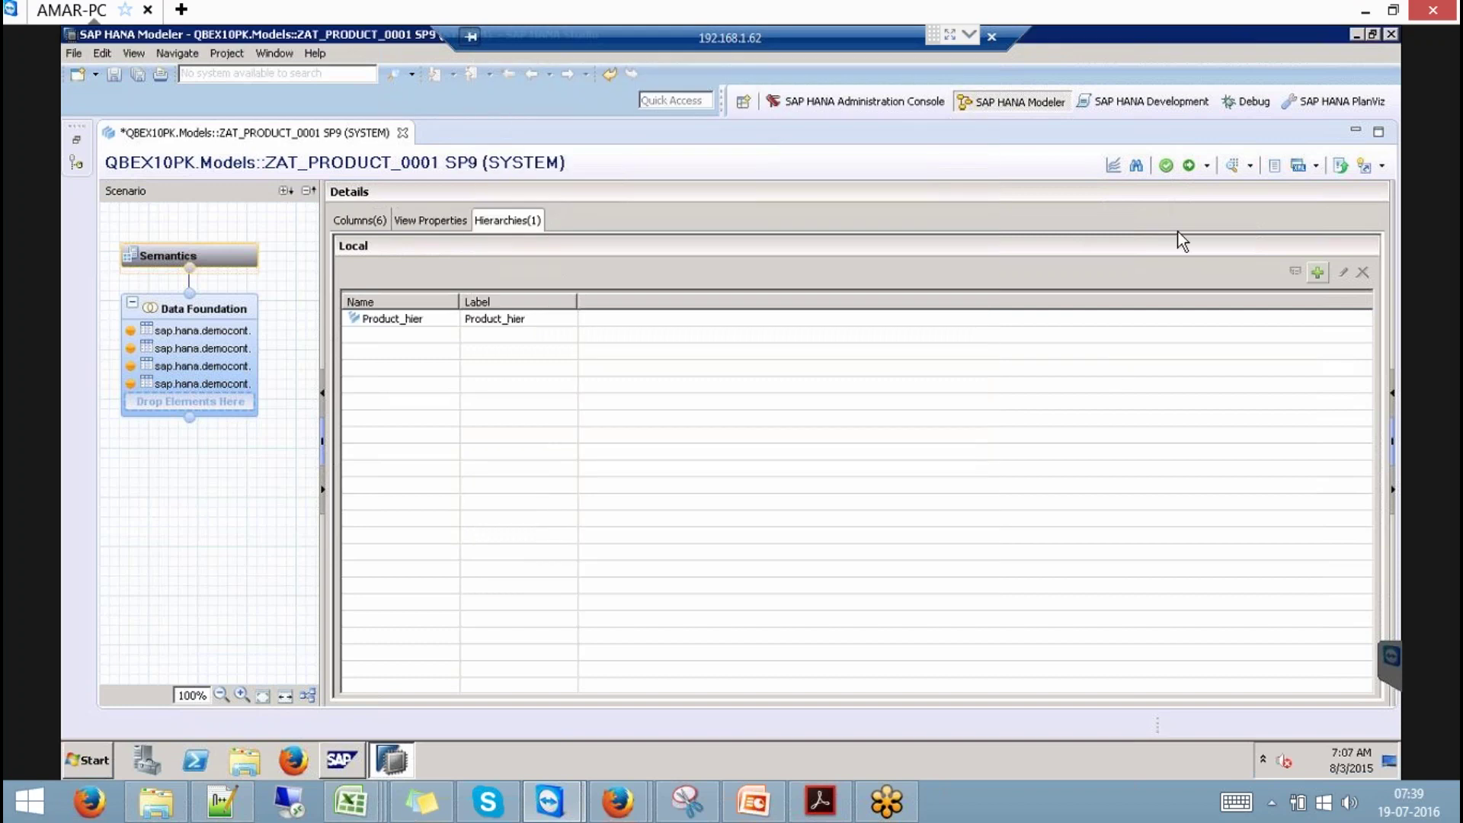
- Activate the ZAT_PRODUCT_0001 view and locate it among the attribute views in the QBEX10PK package
click(1190, 165)
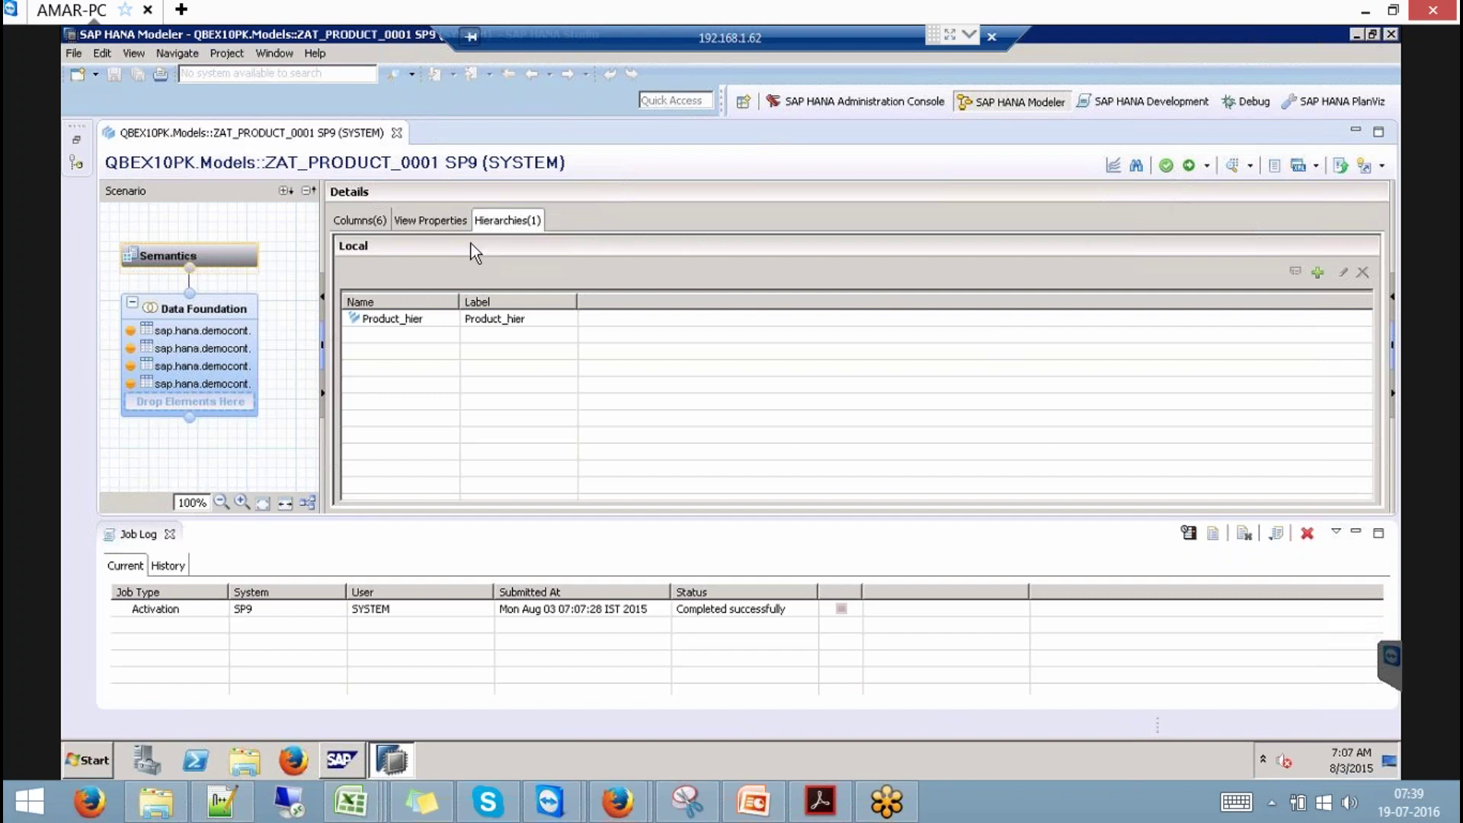
click(77, 143)
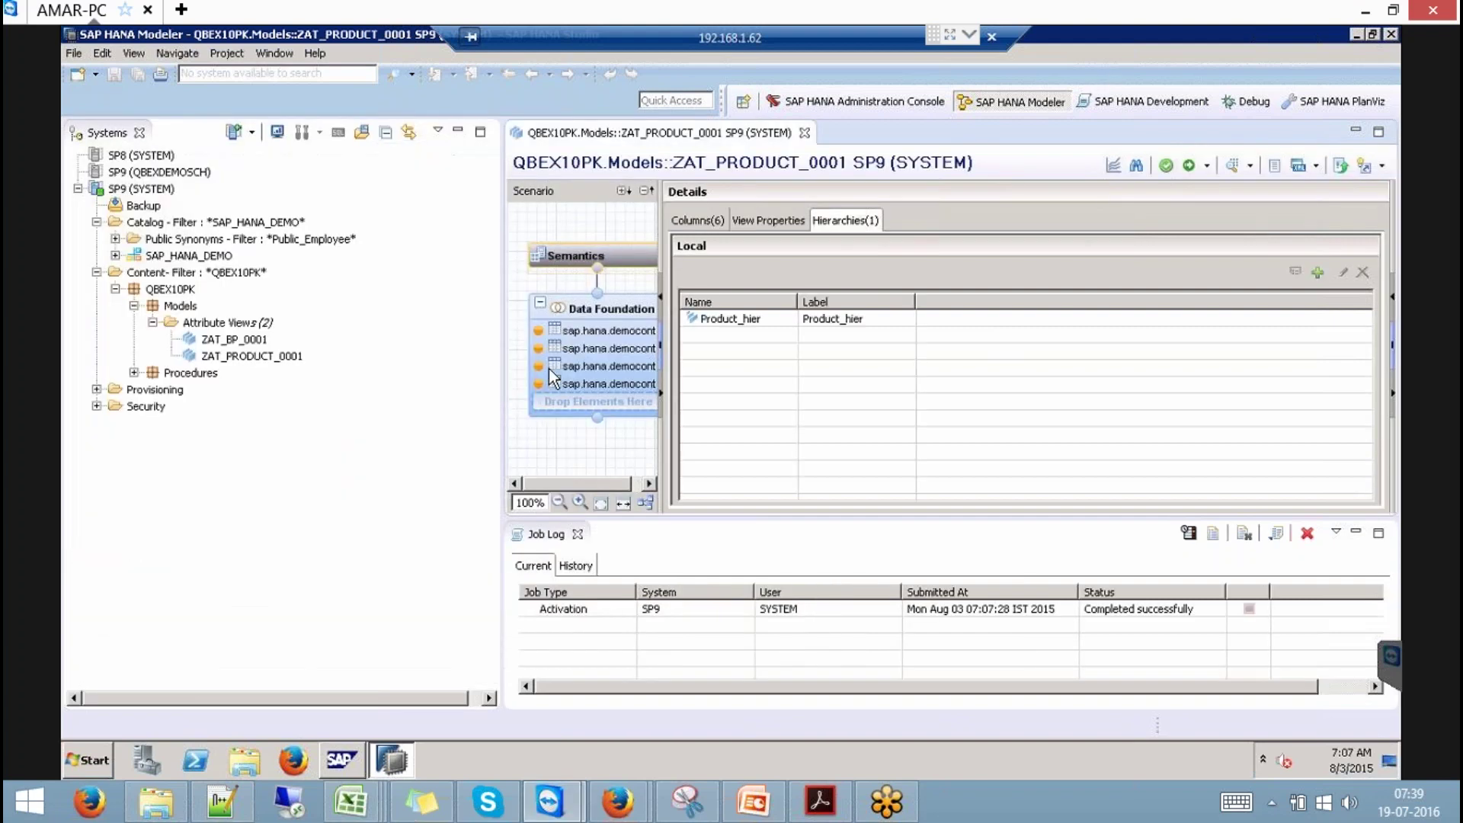
click(255, 357)
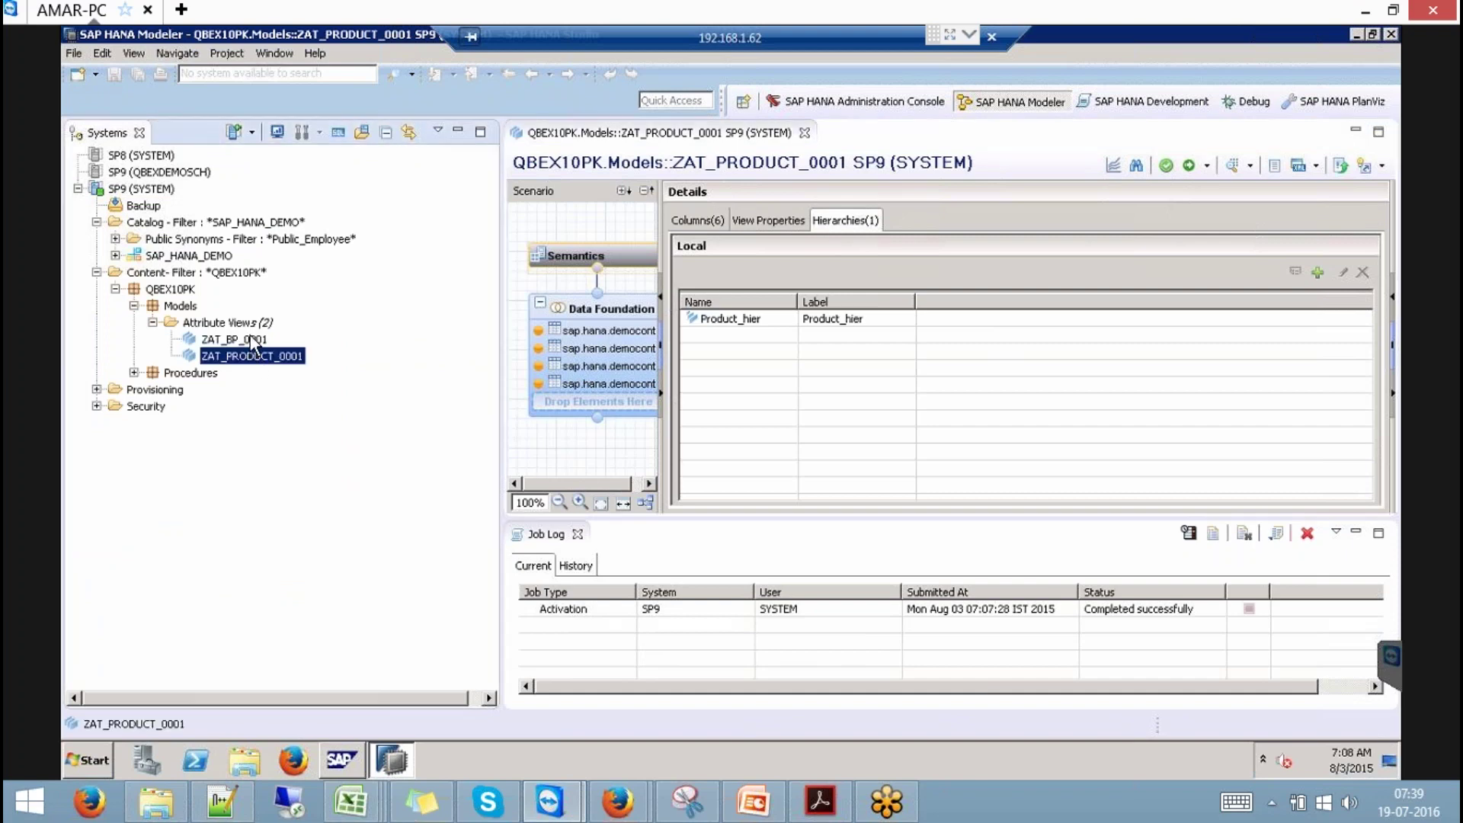
click(249, 336)
click(248, 355)
- Filter the catalog schemas of the SP9 (SYSTEM) system by _SYS_BIC
click(200, 222)
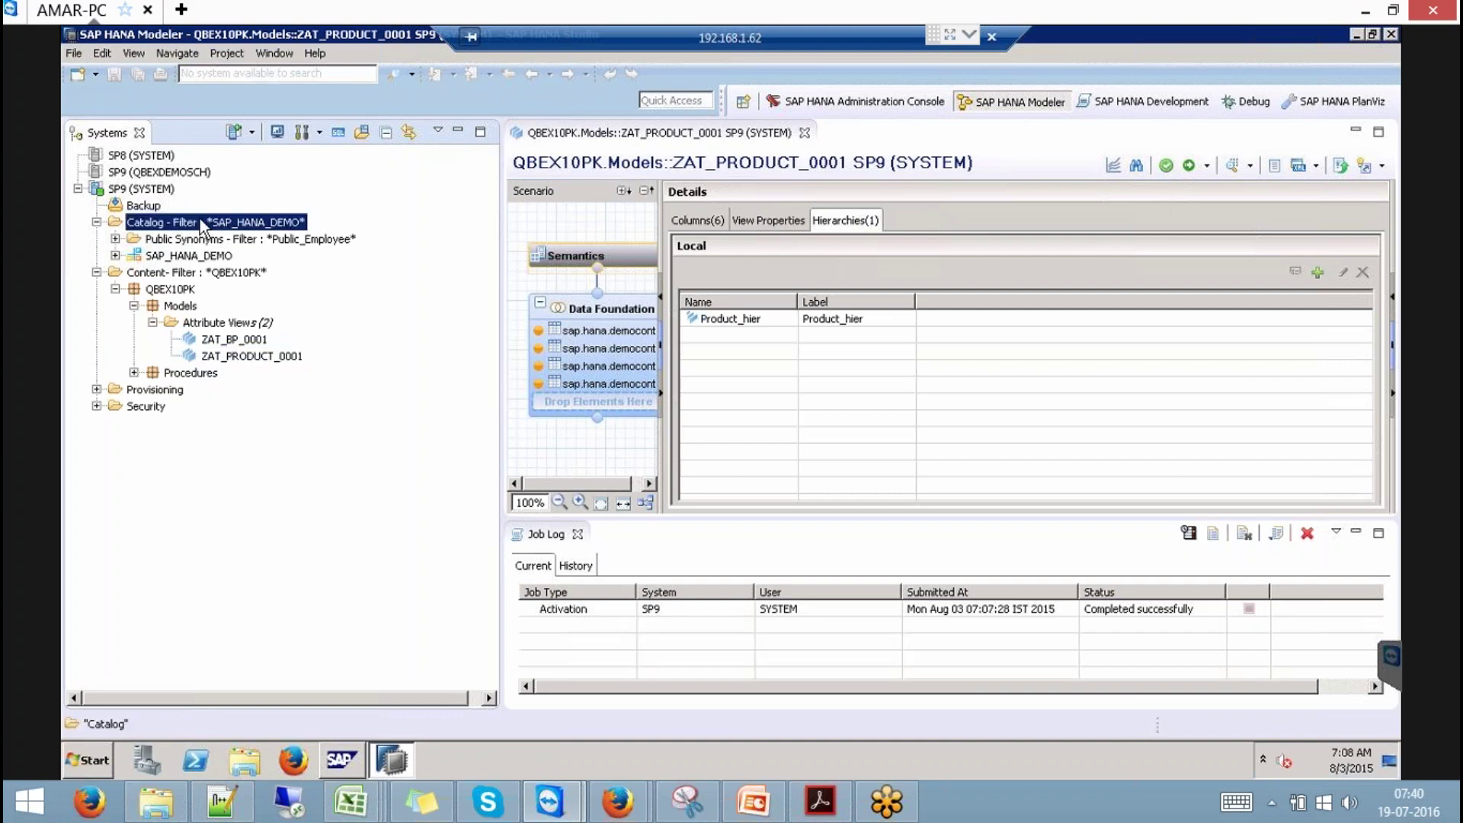
right_click(202, 222)
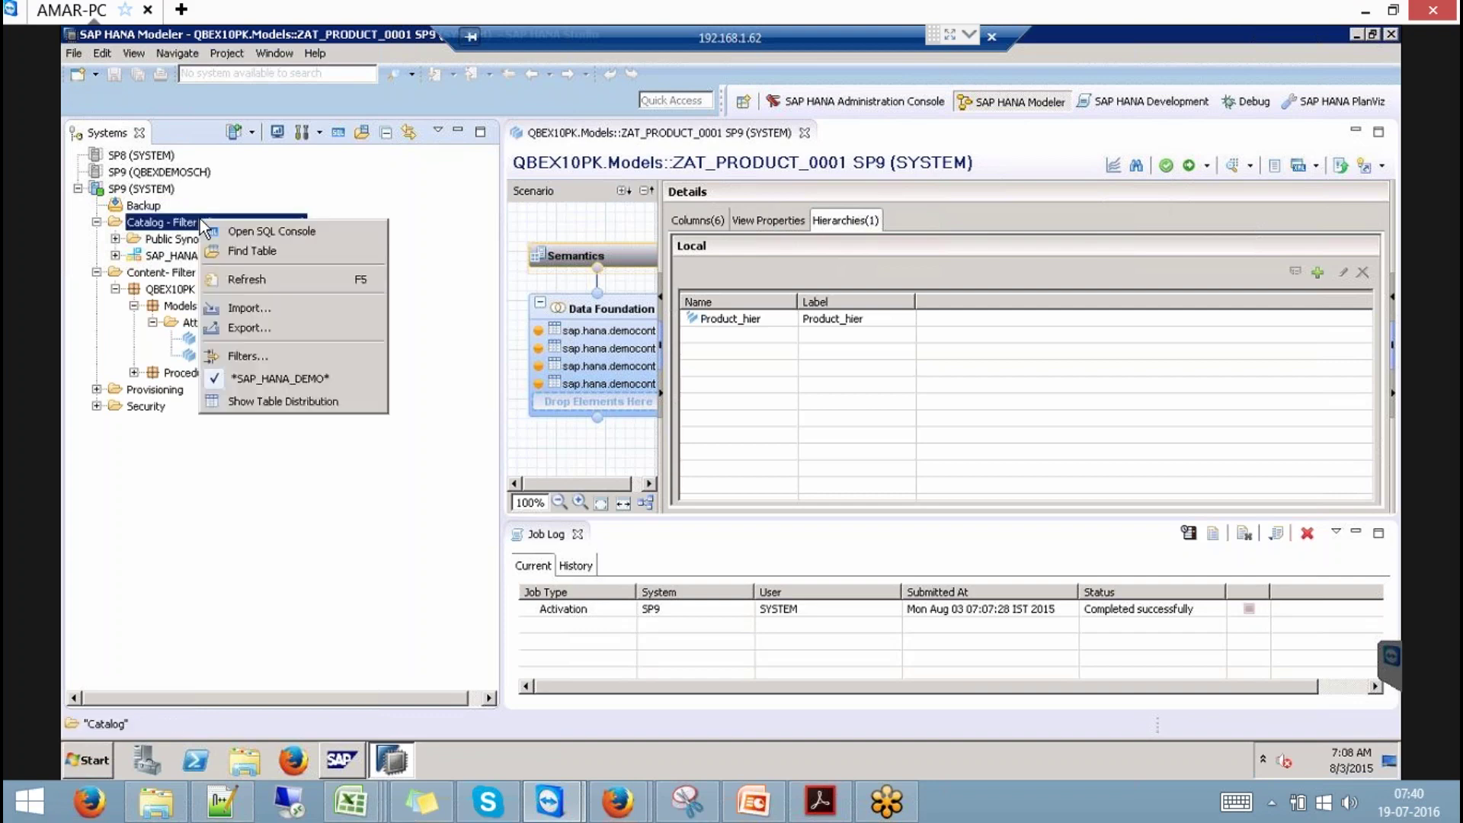
click(271, 361)
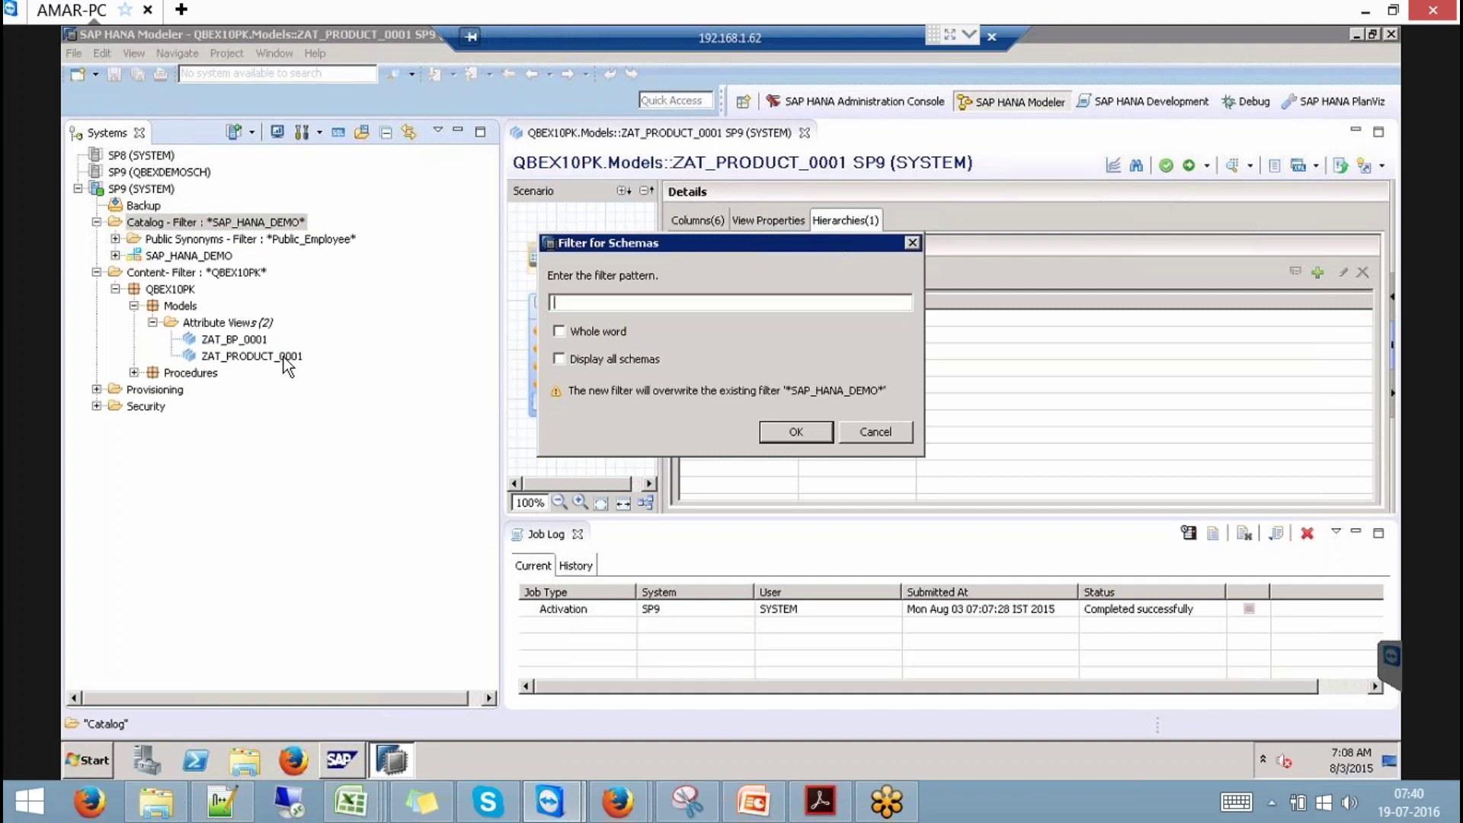
text(_SYS_BIC)
key(Return)
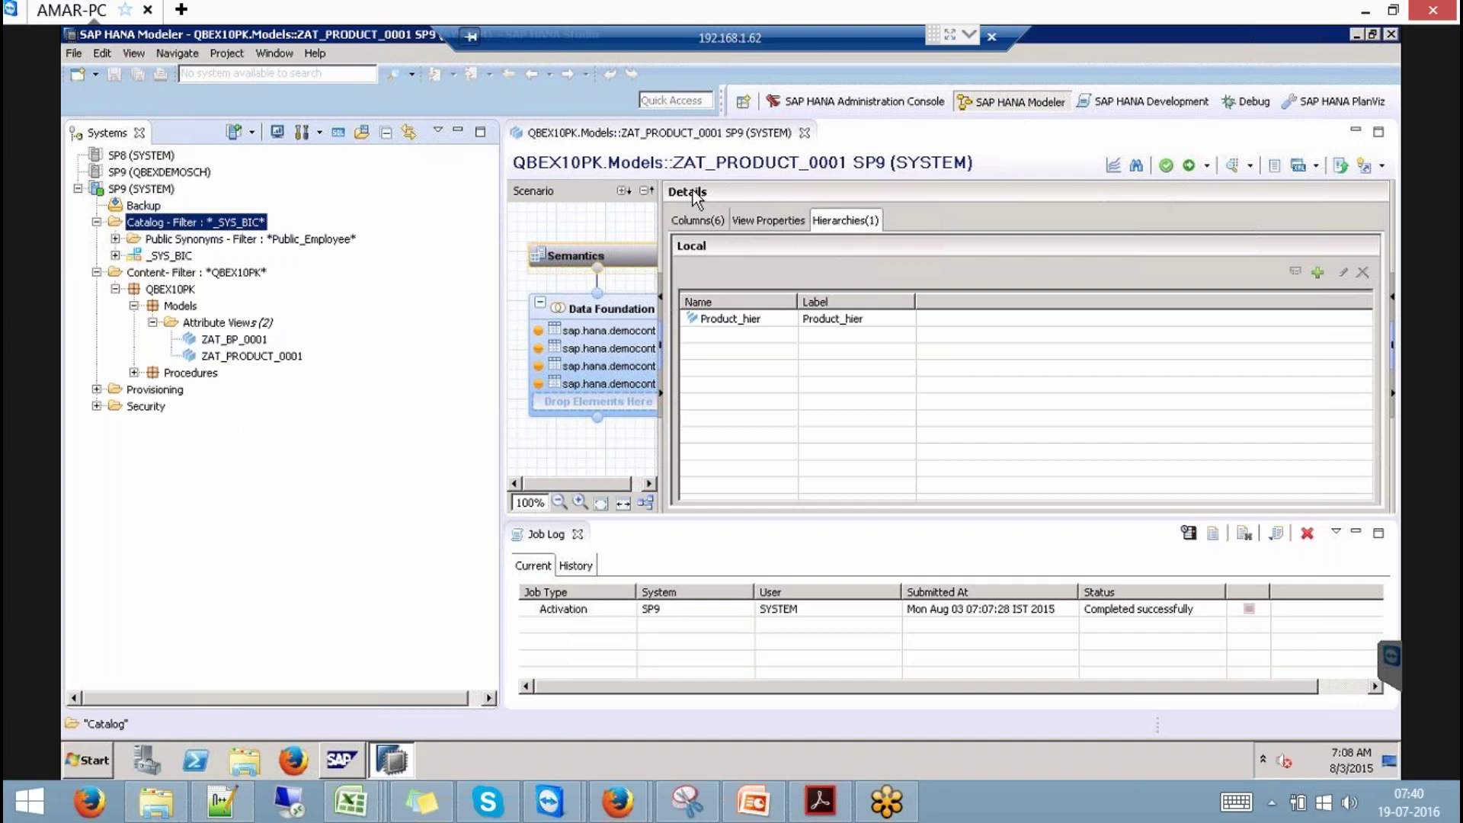
- Expand the _SYS_BIC schema, refresh its column views and list them
click(115, 256)
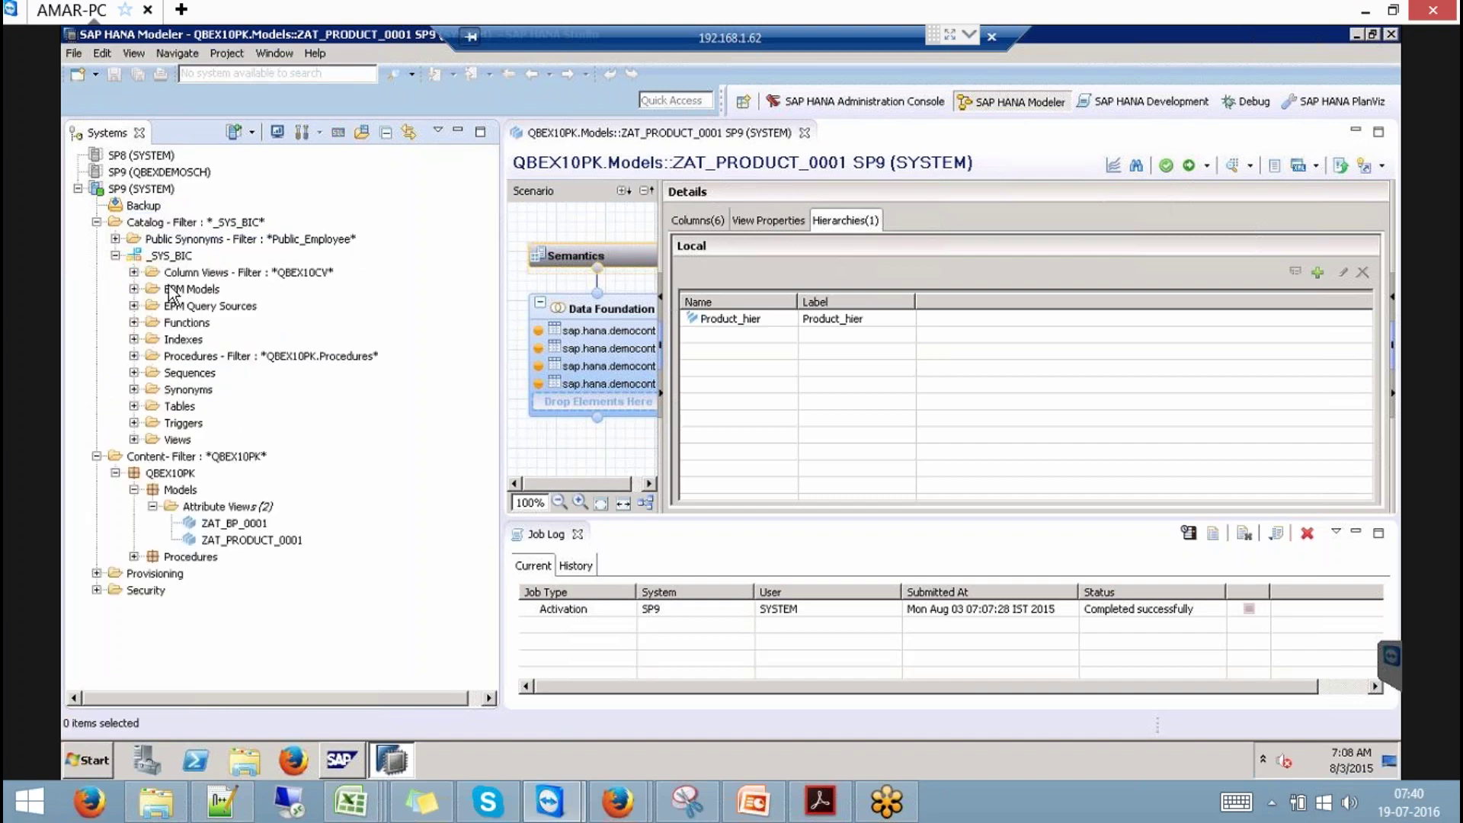
click(176, 273)
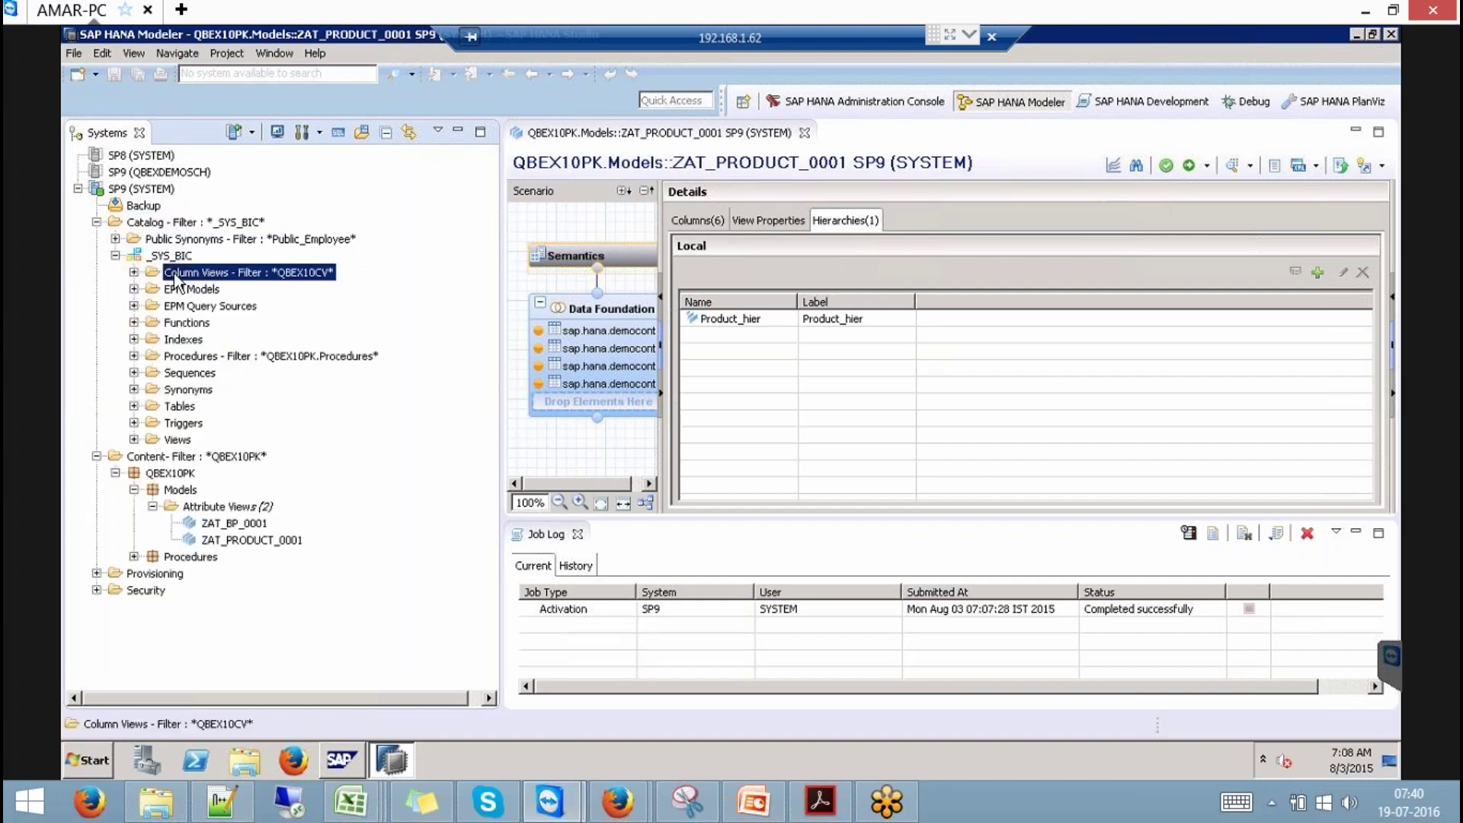
right_click(210, 272)
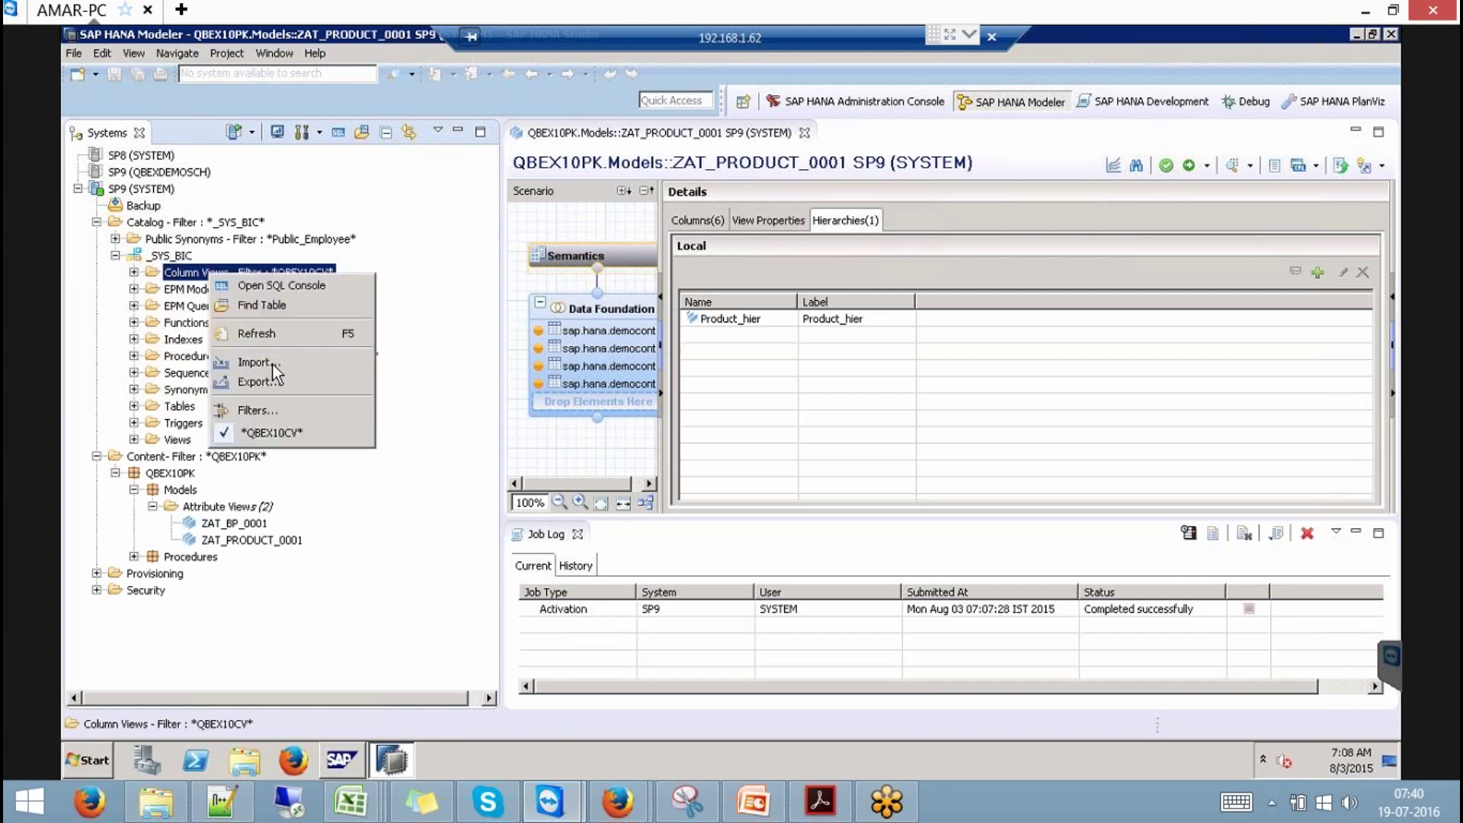
click(274, 332)
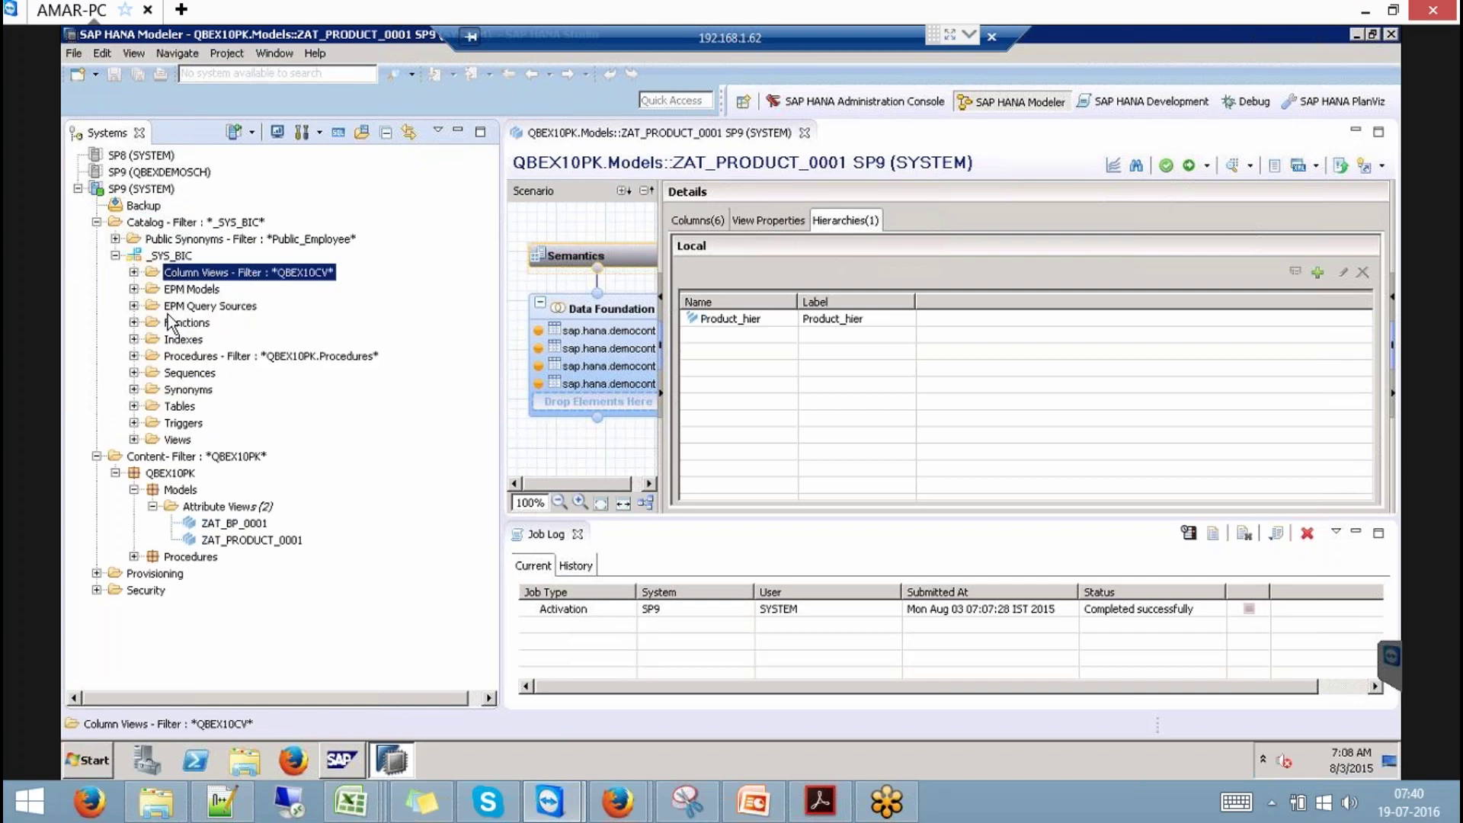
click(134, 273)
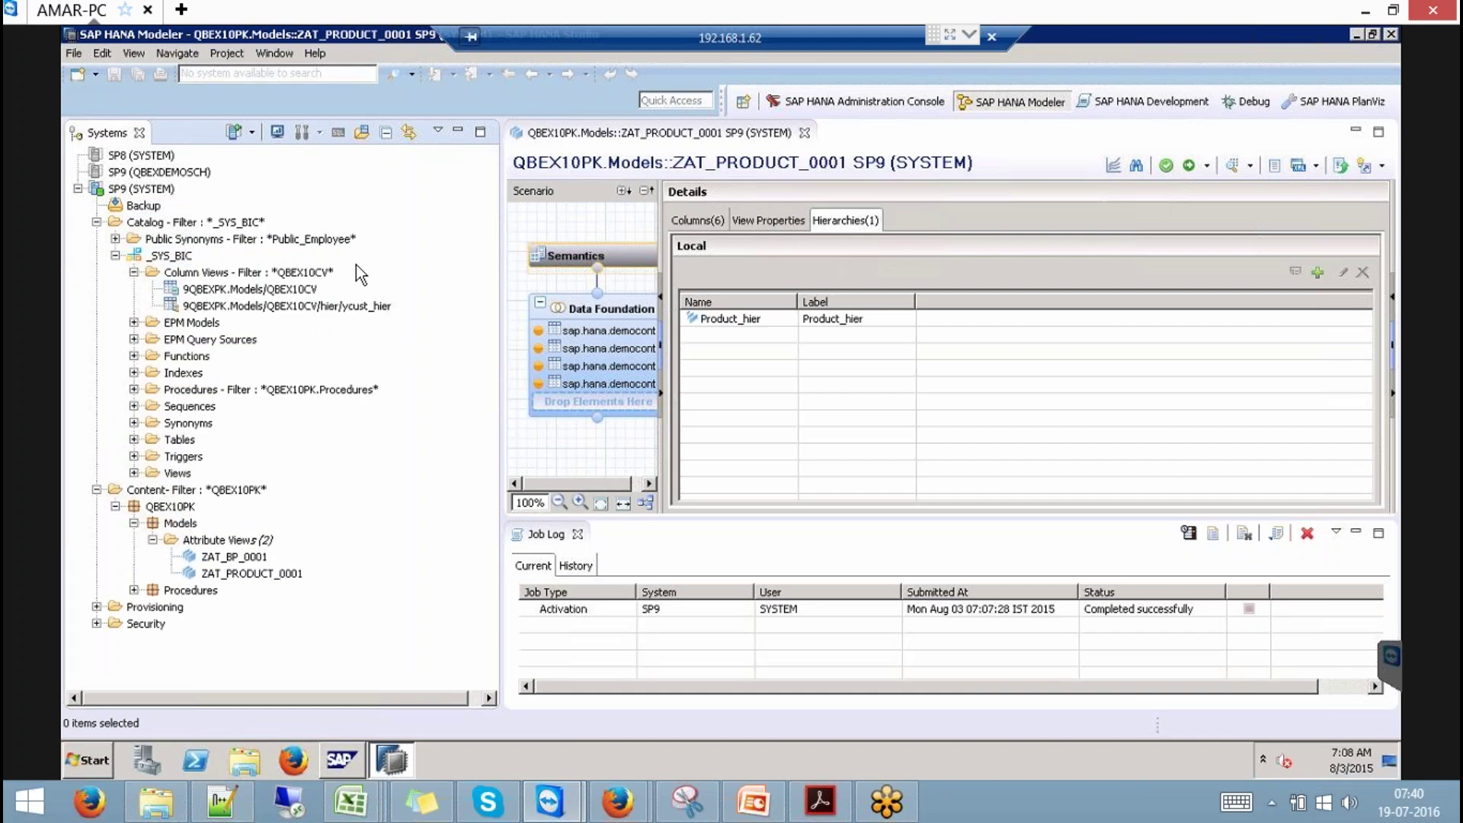
- Try to filter the _SYS_BIC column views by QBEX1OPK.Models and refresh them
right_click(290, 272)
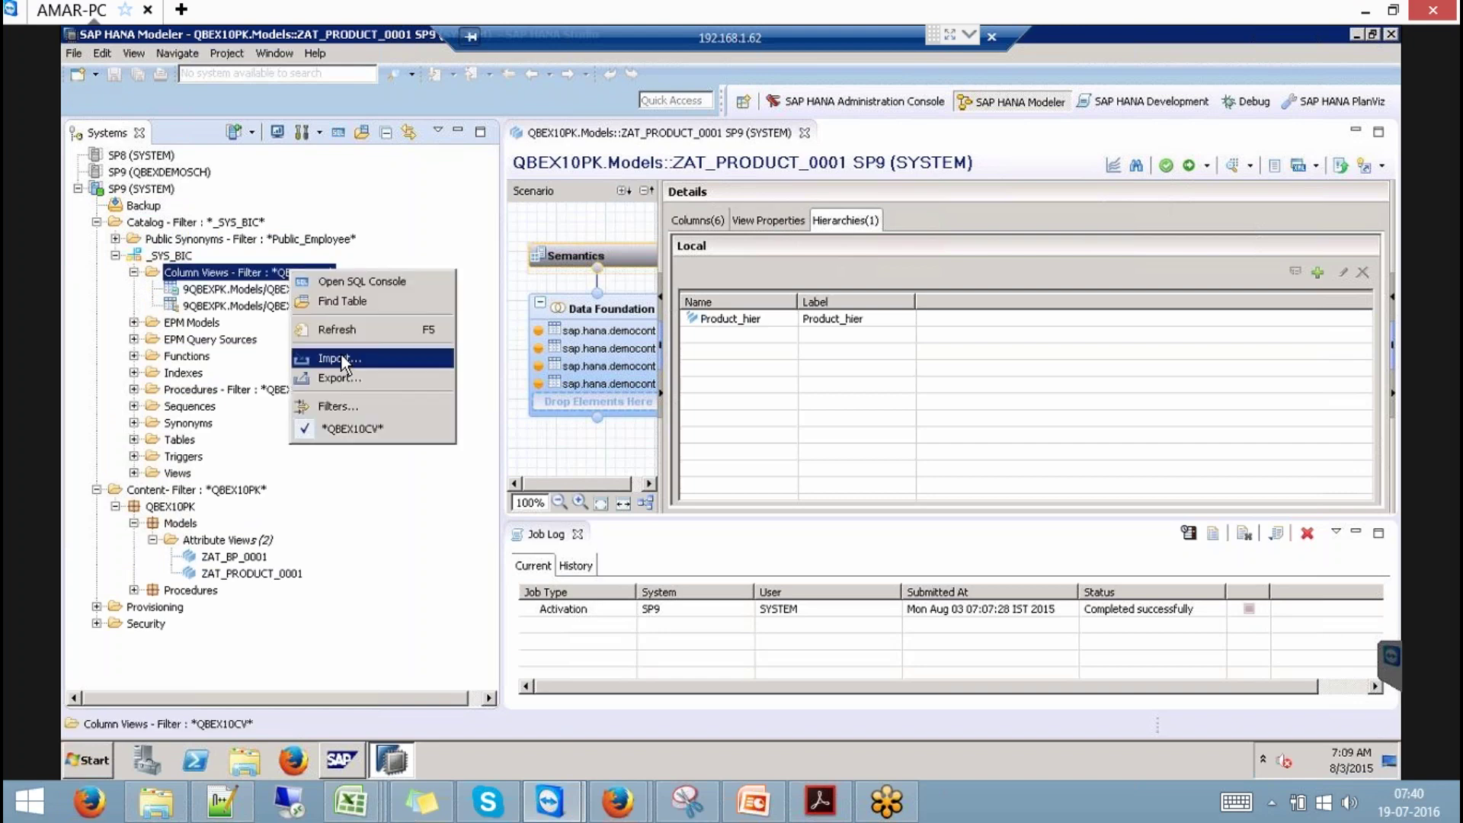
click(340, 404)
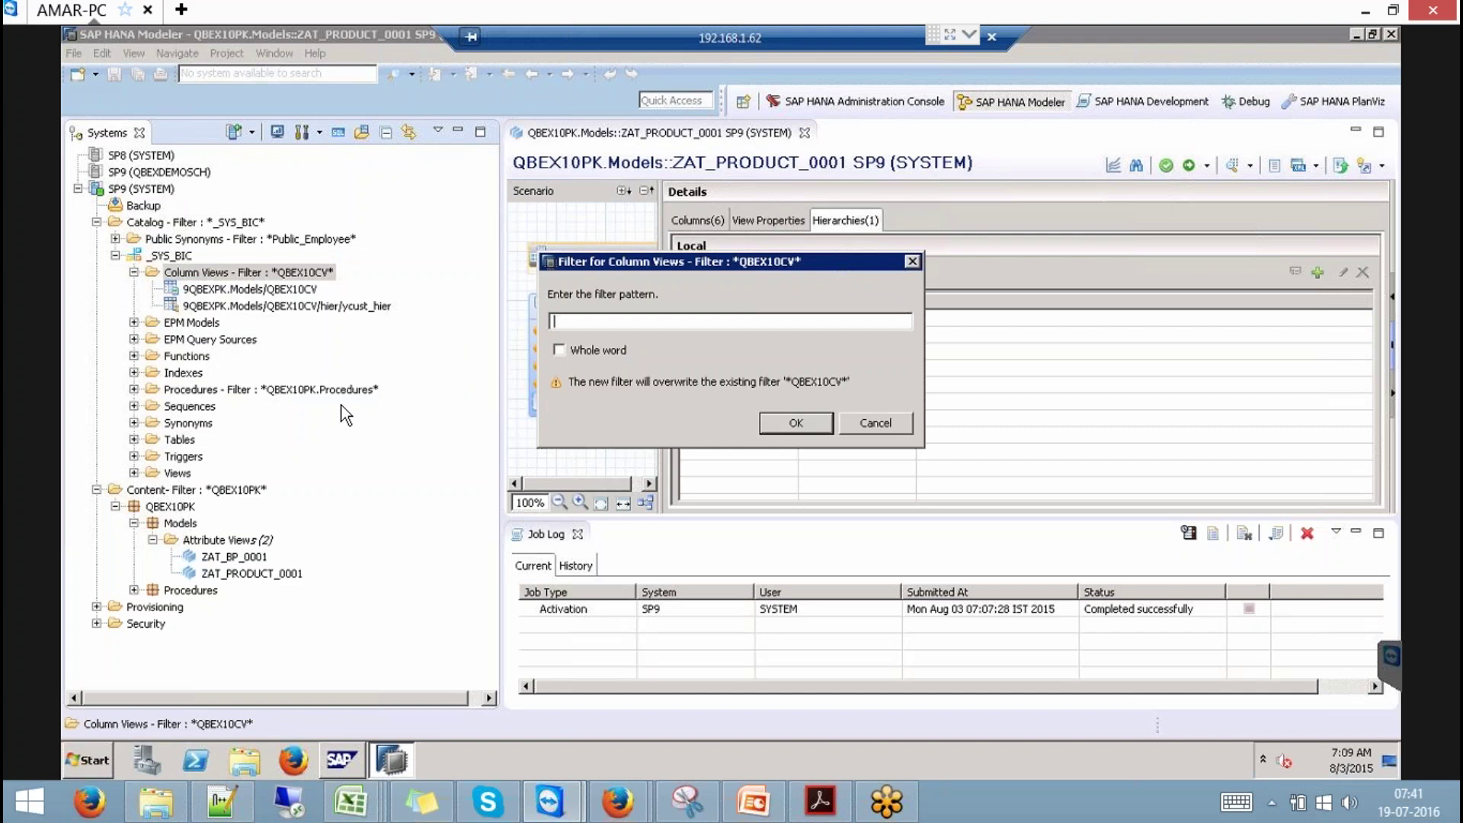
text(QBEX10PK)
text(Models)
key(Return)
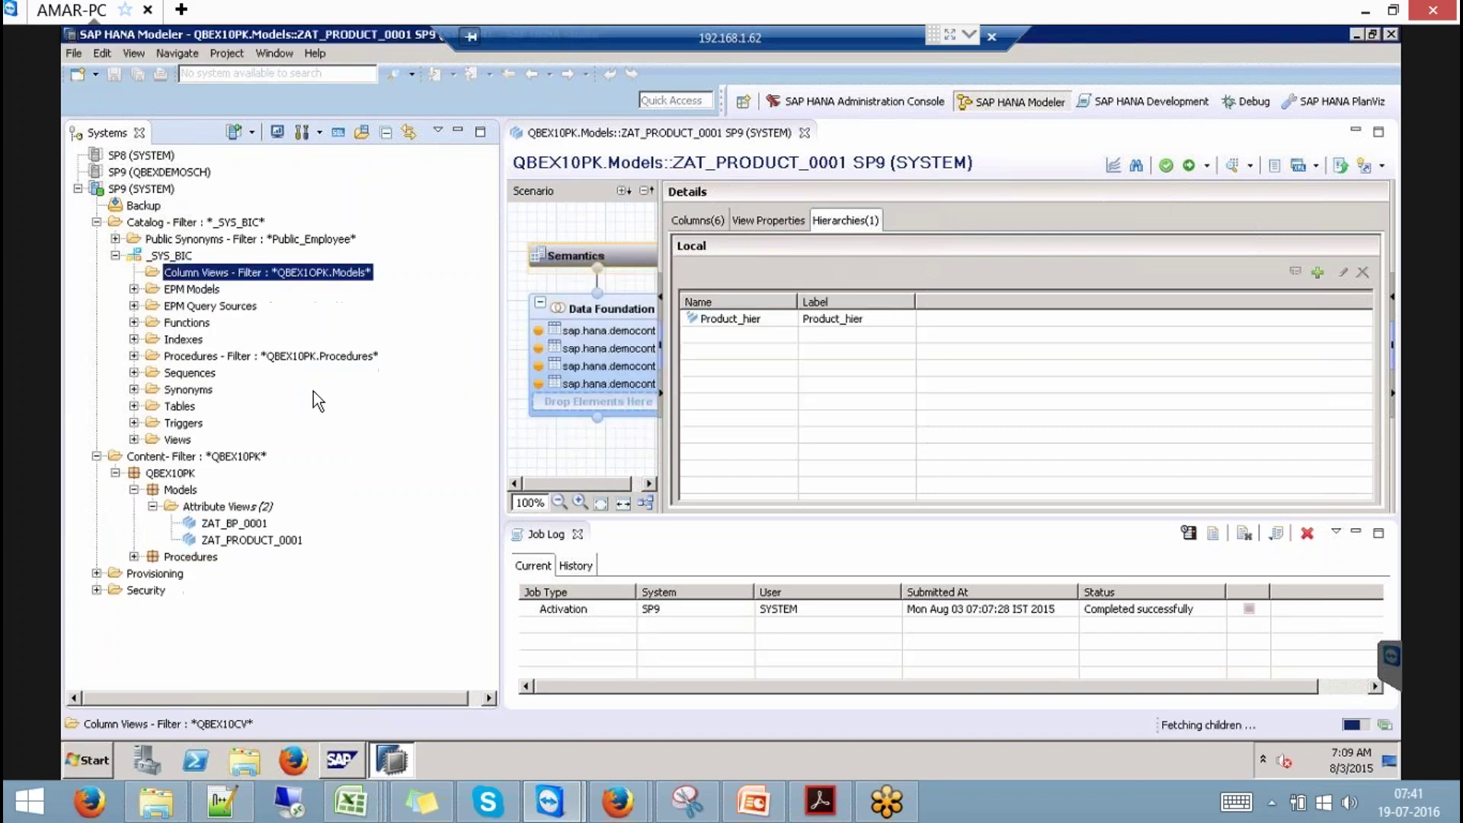
right_click(217, 279)
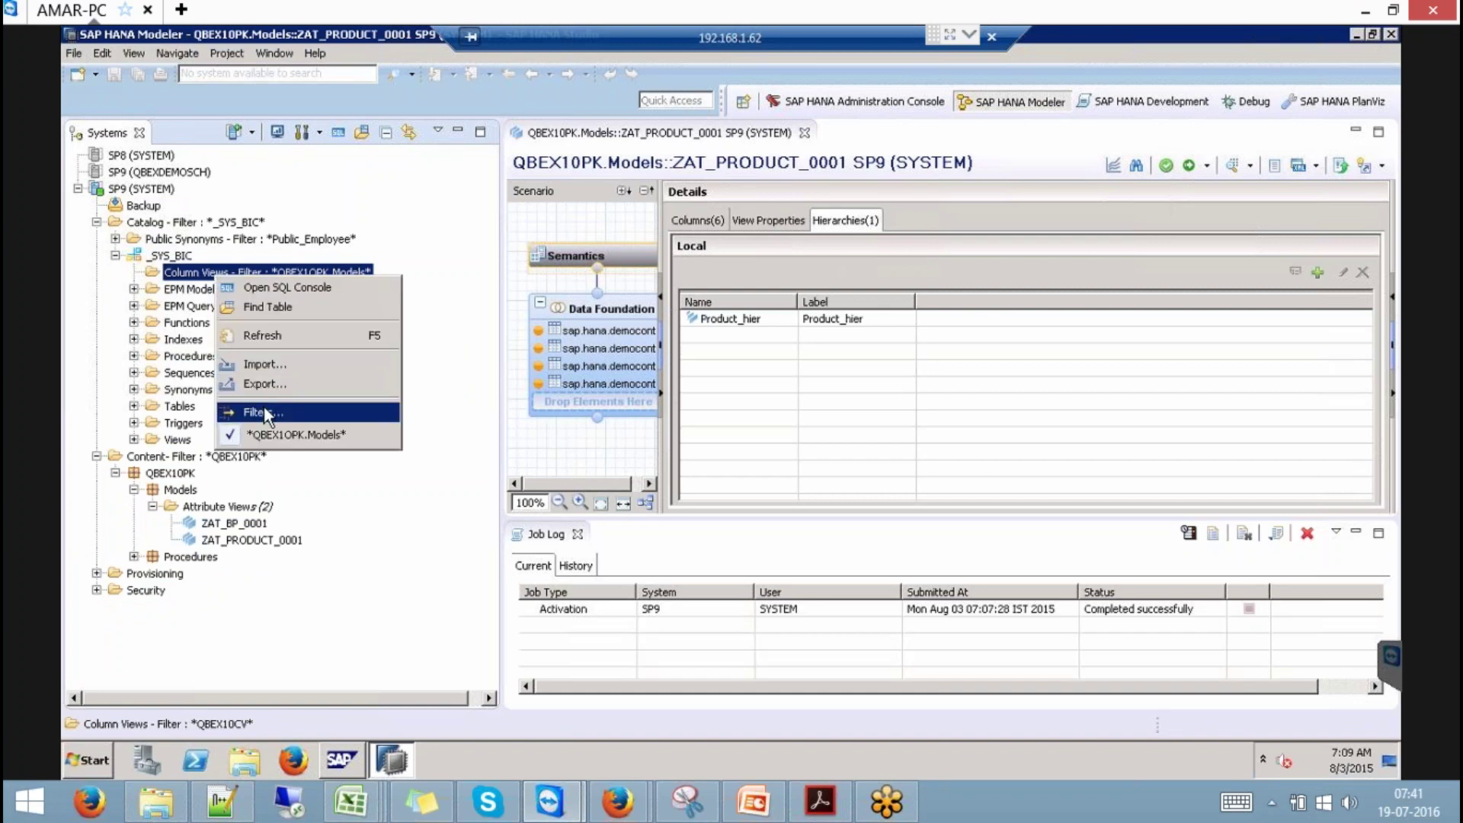
click(275, 336)
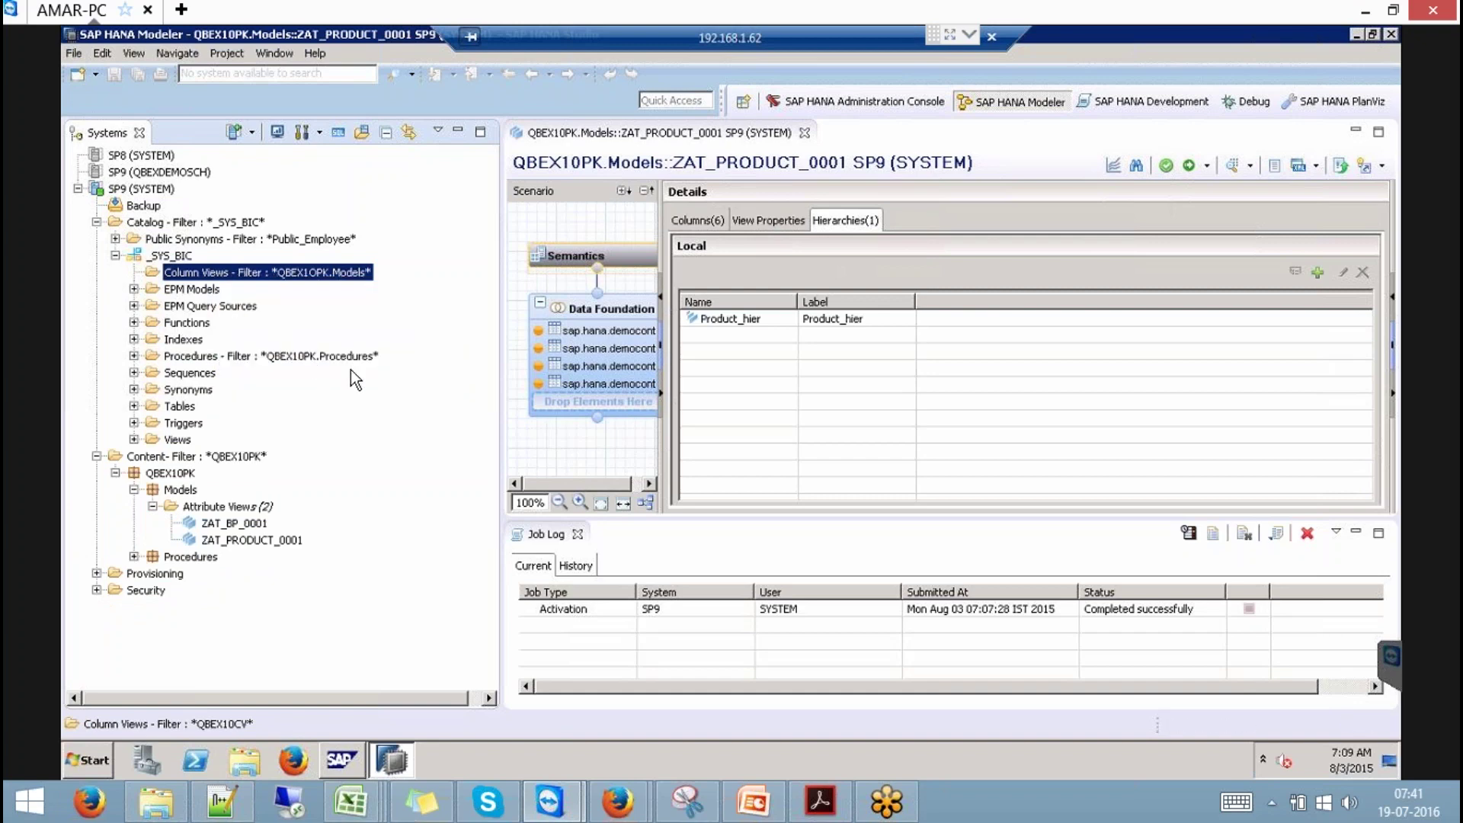
- Filter the _SYS_BIC column views by the pattern QBEX10PK.Models
right_click(325, 276)
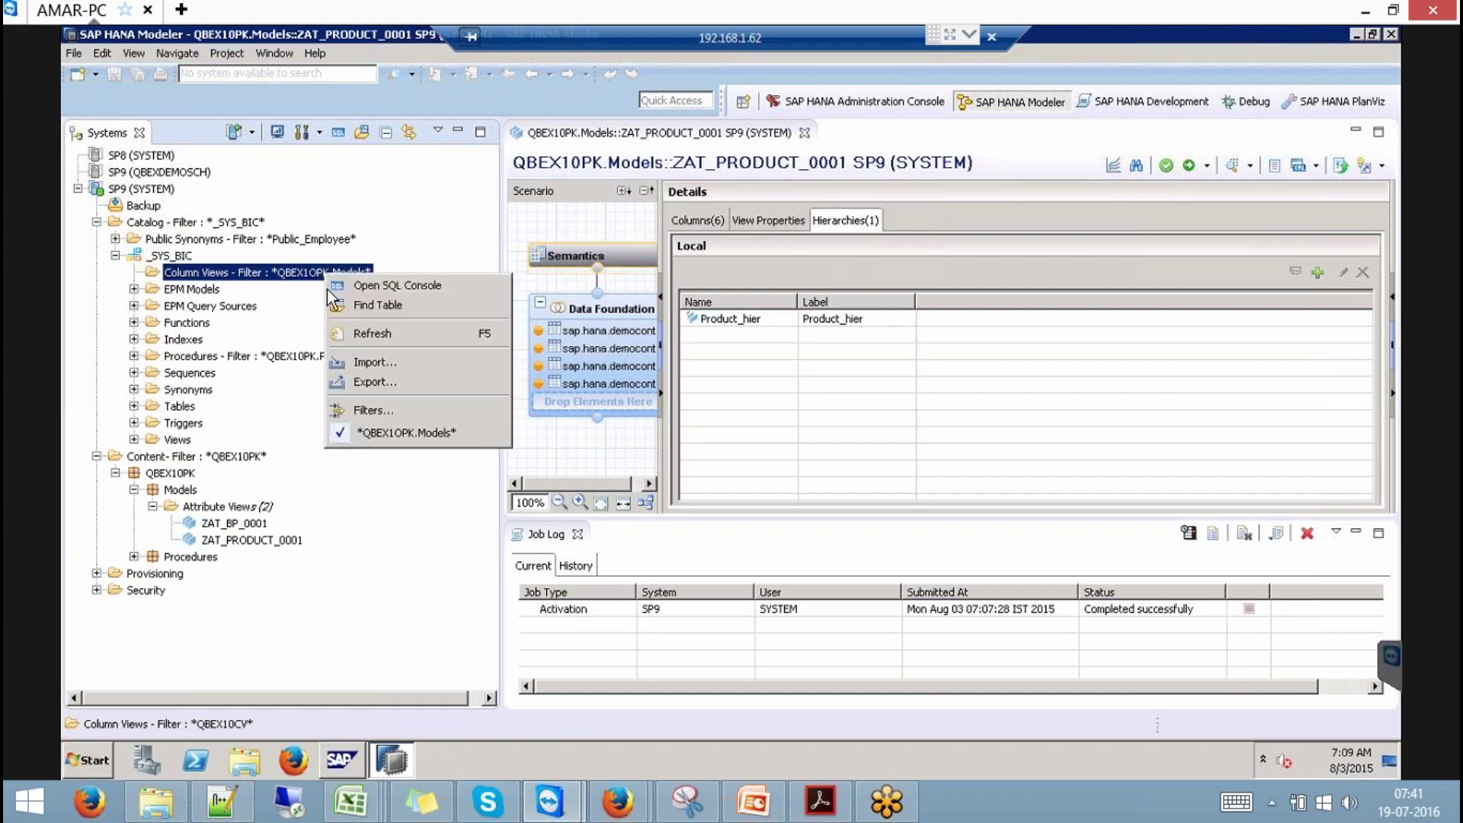
click(378, 409)
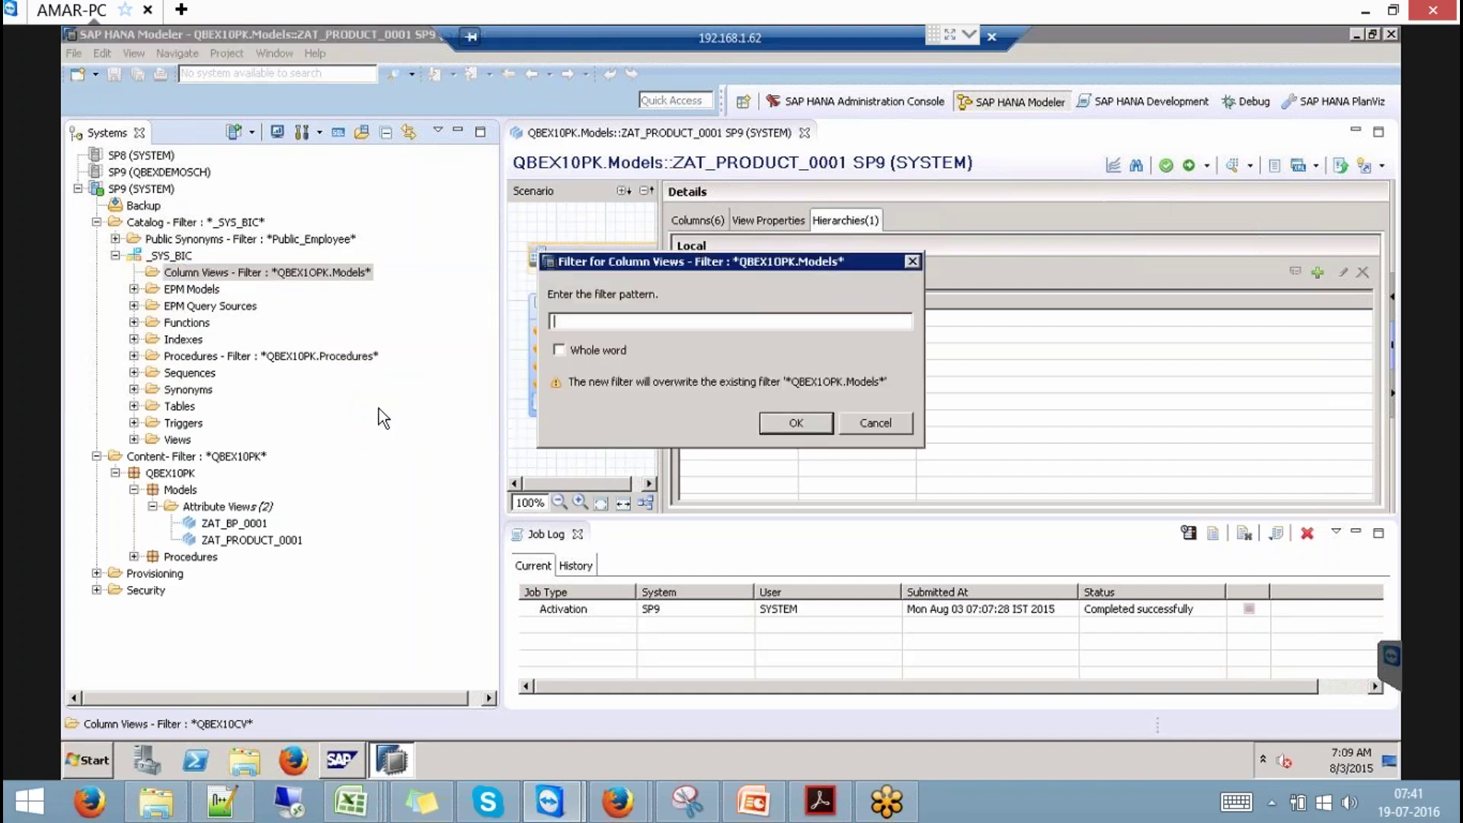
text(QBEX10PK.Models)
key(Return)
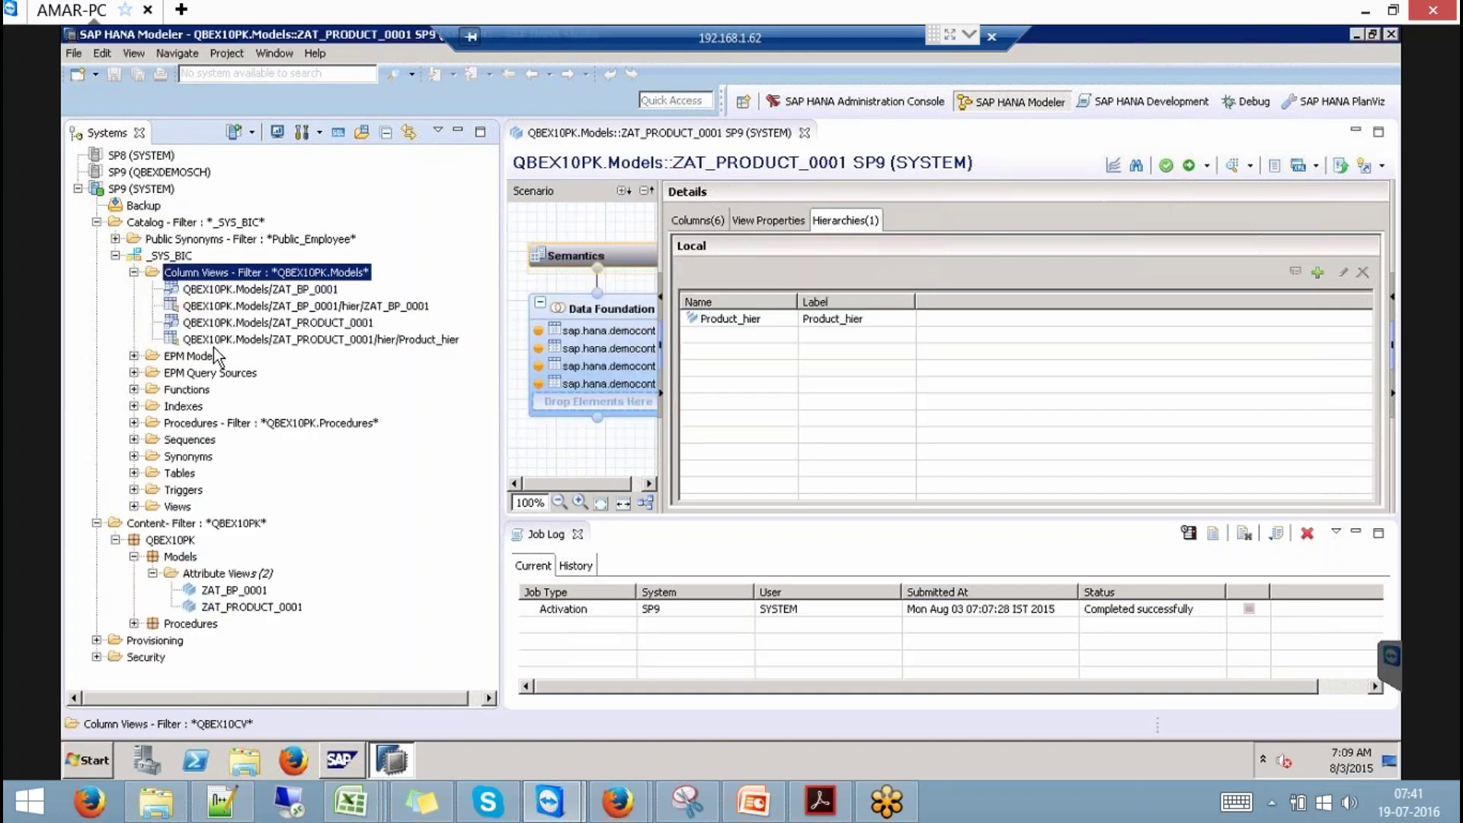
- Preview the data of the QBEX10PK.Models/ZAT_BP_0001 column view
click(309, 290)
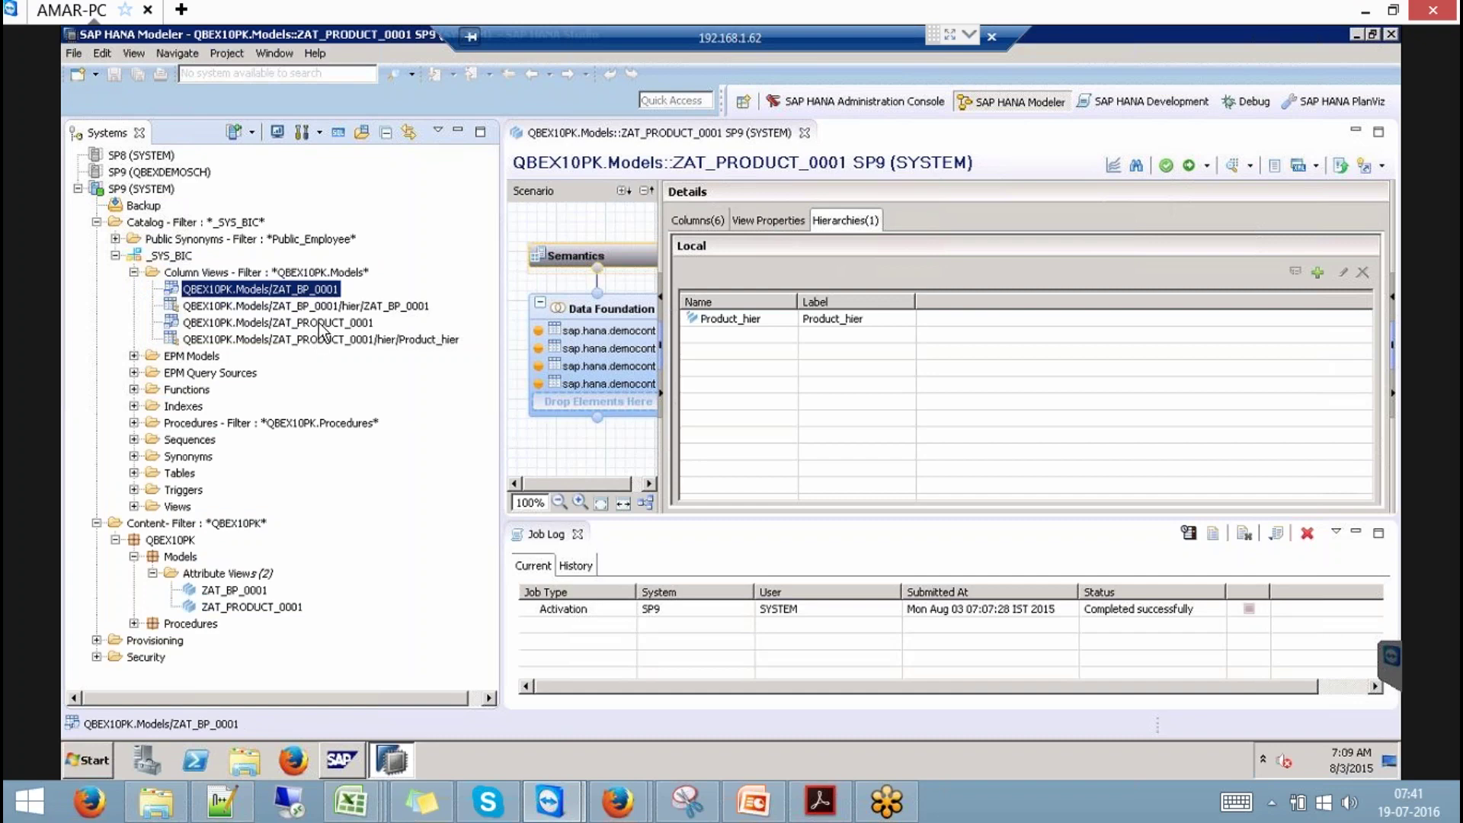
click(320, 324)
click(299, 291)
click(309, 321)
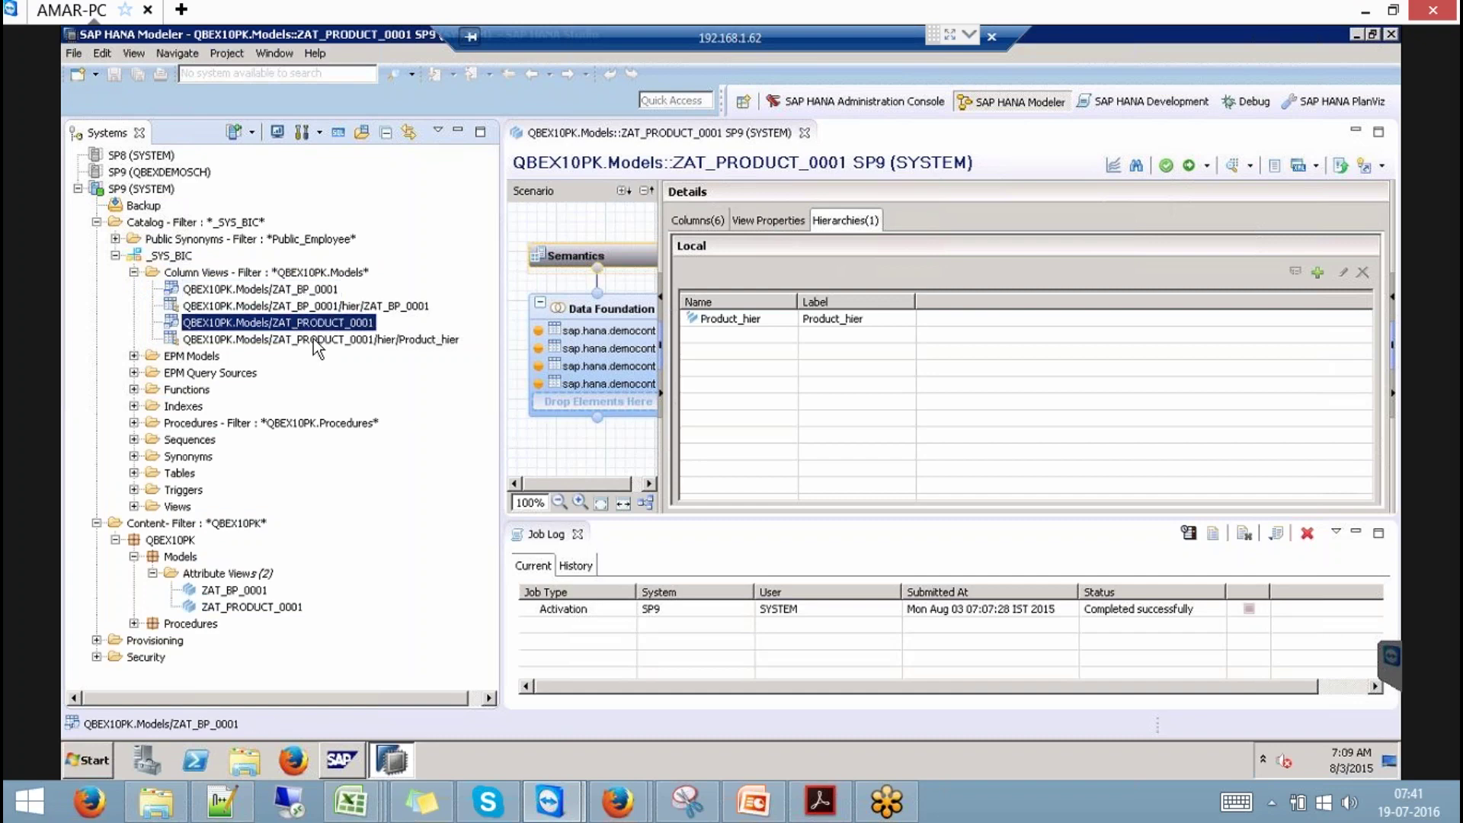
click(289, 290)
right_click(290, 288)
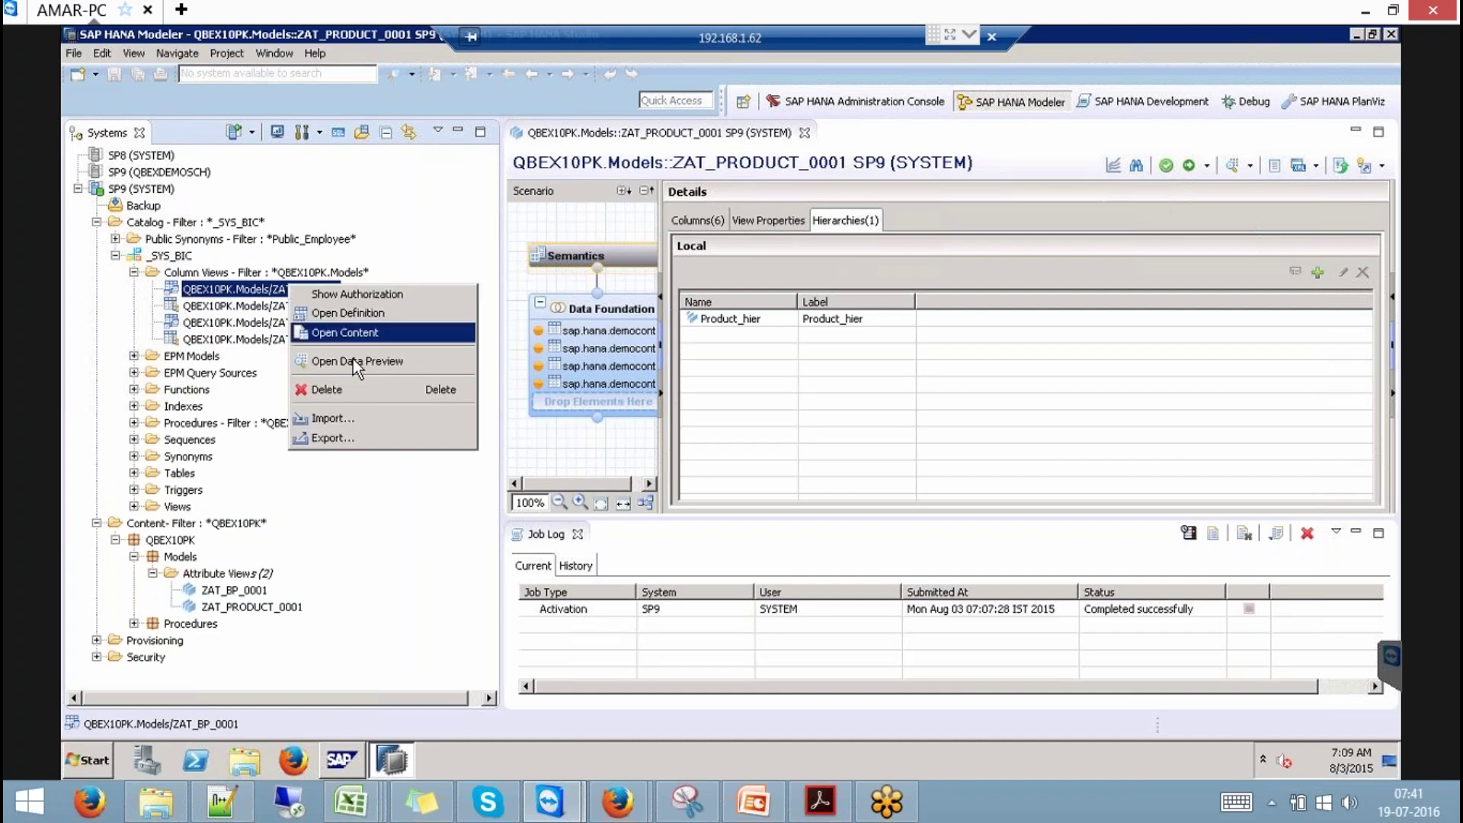
click(372, 363)
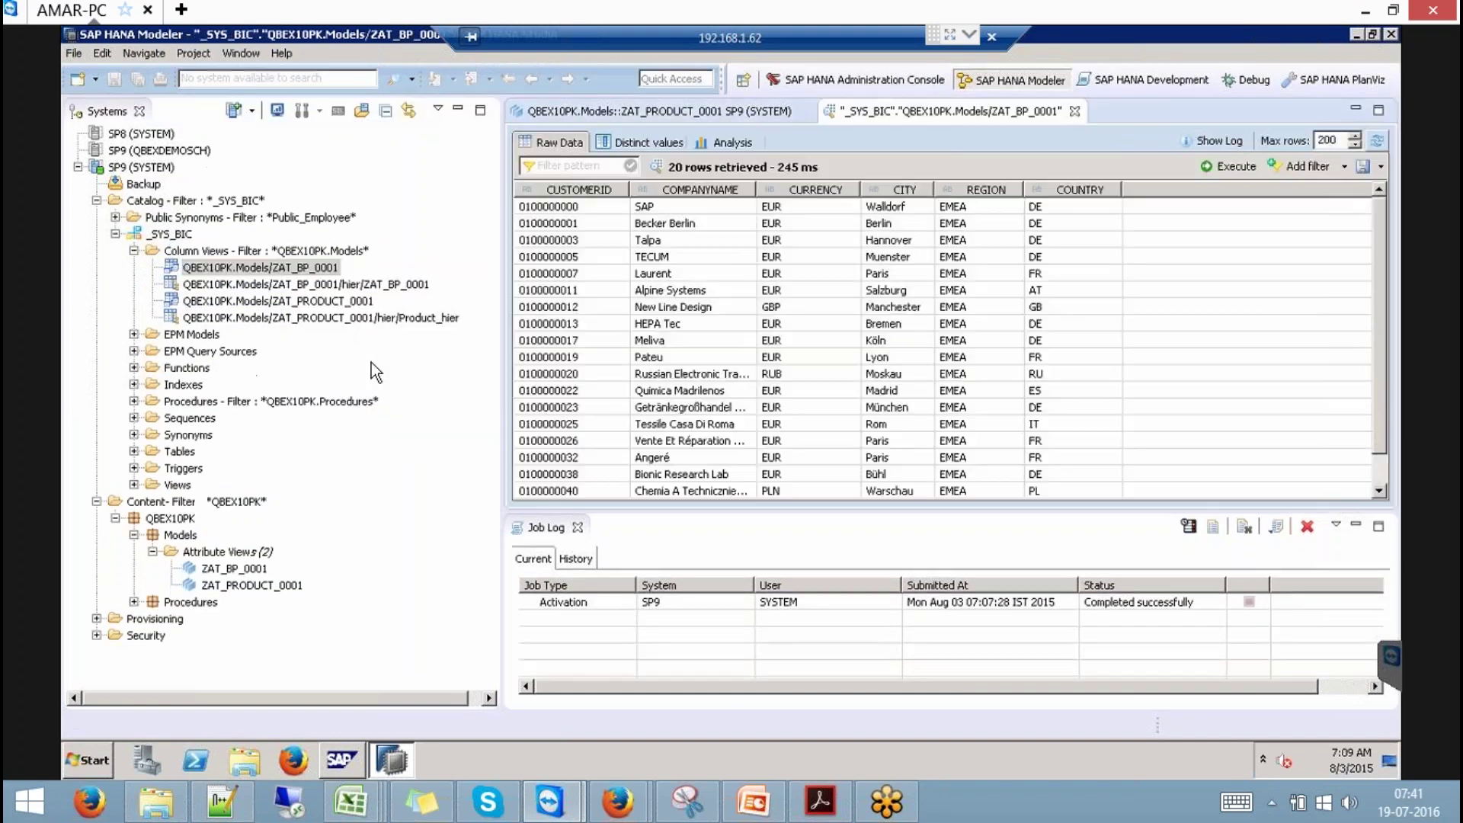
- Preview the data of the ZAT_PRODUCT_0001/hier/Product_hier hierarchy column view
click(412, 323)
right_click(412, 326)
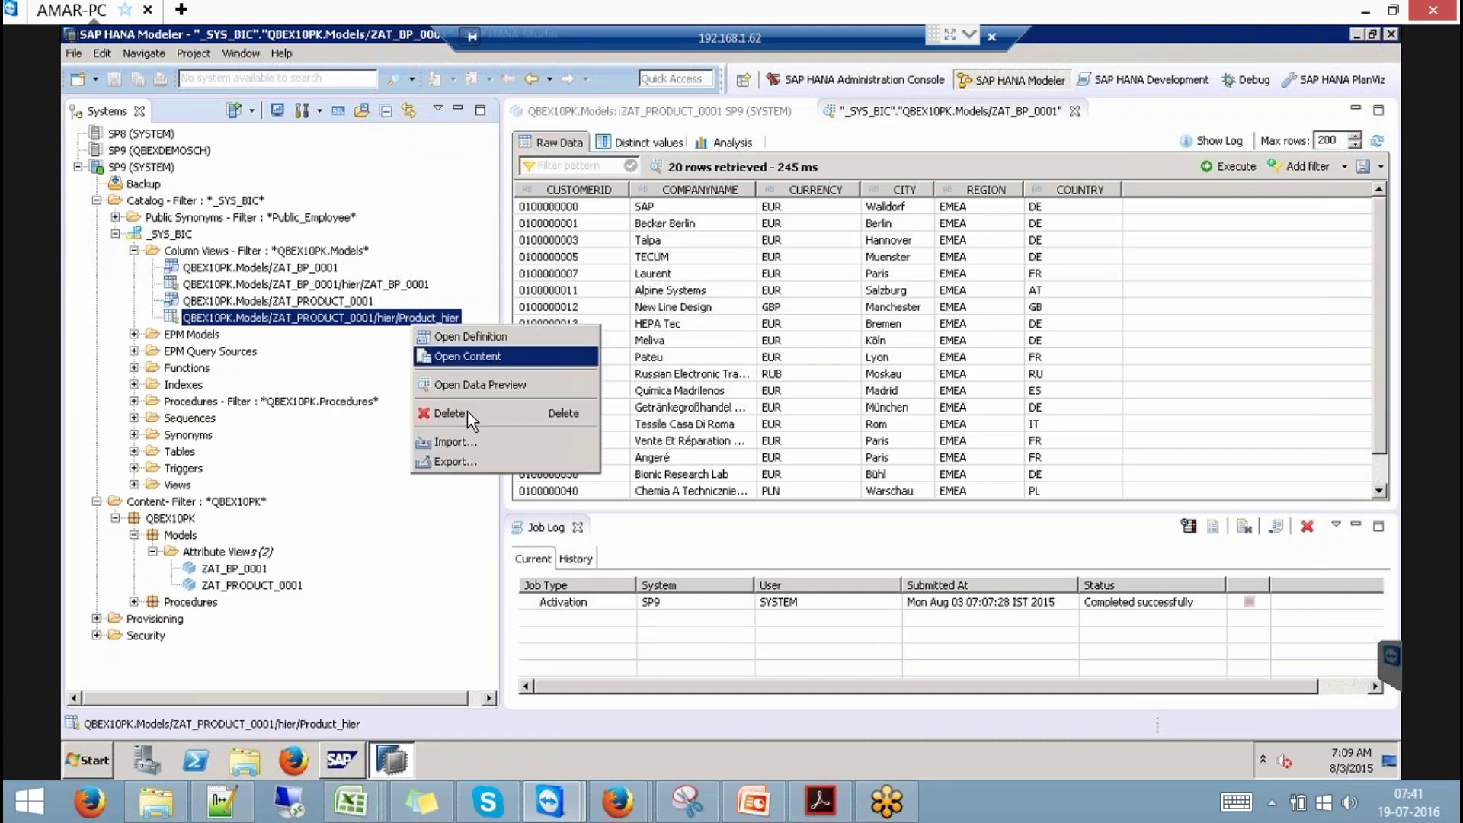
click(488, 386)
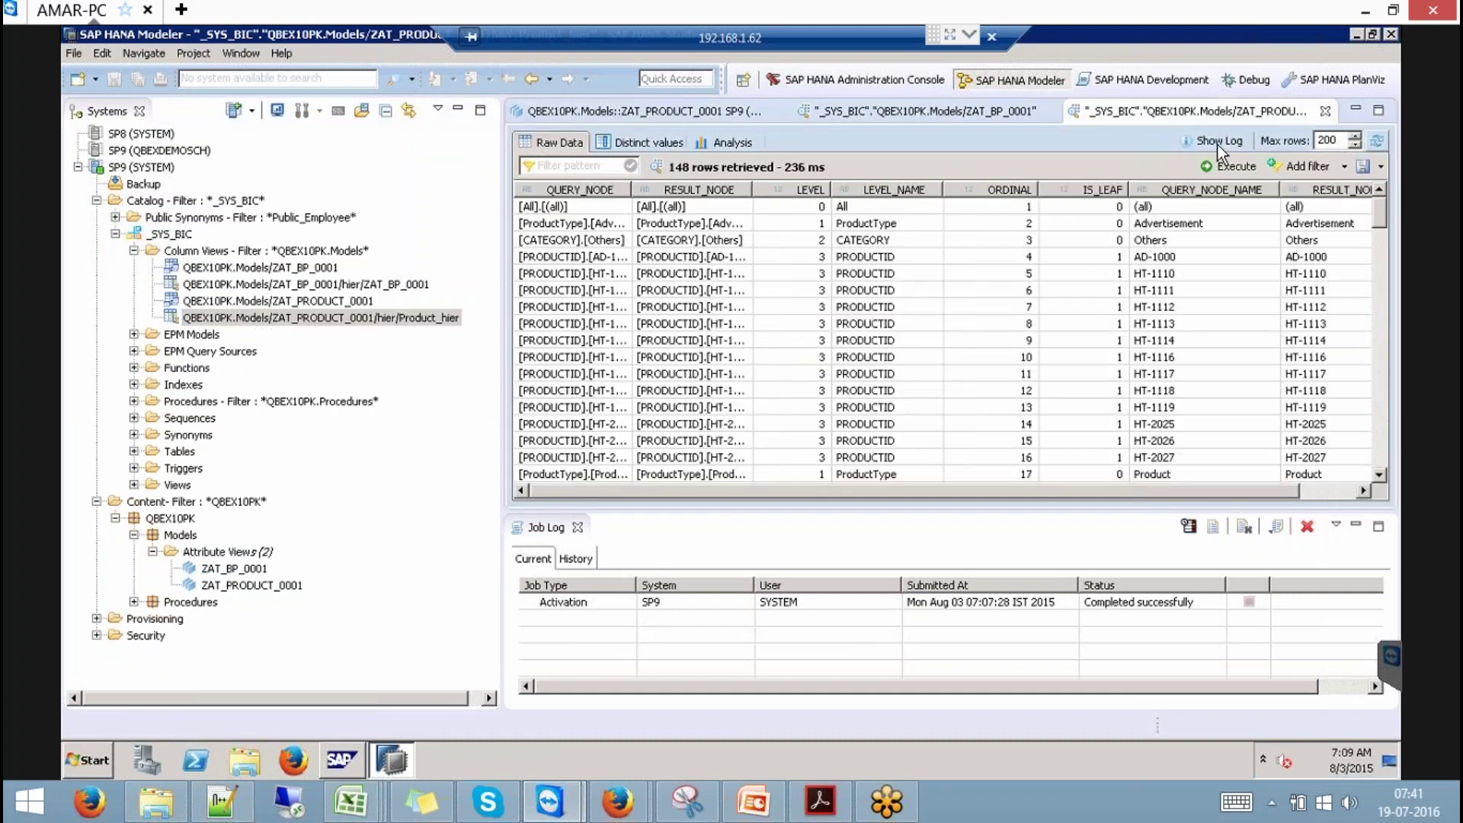
- Close both data previews and the ZAT_PRODUCT_0001 attribute view editor
click(1325, 111)
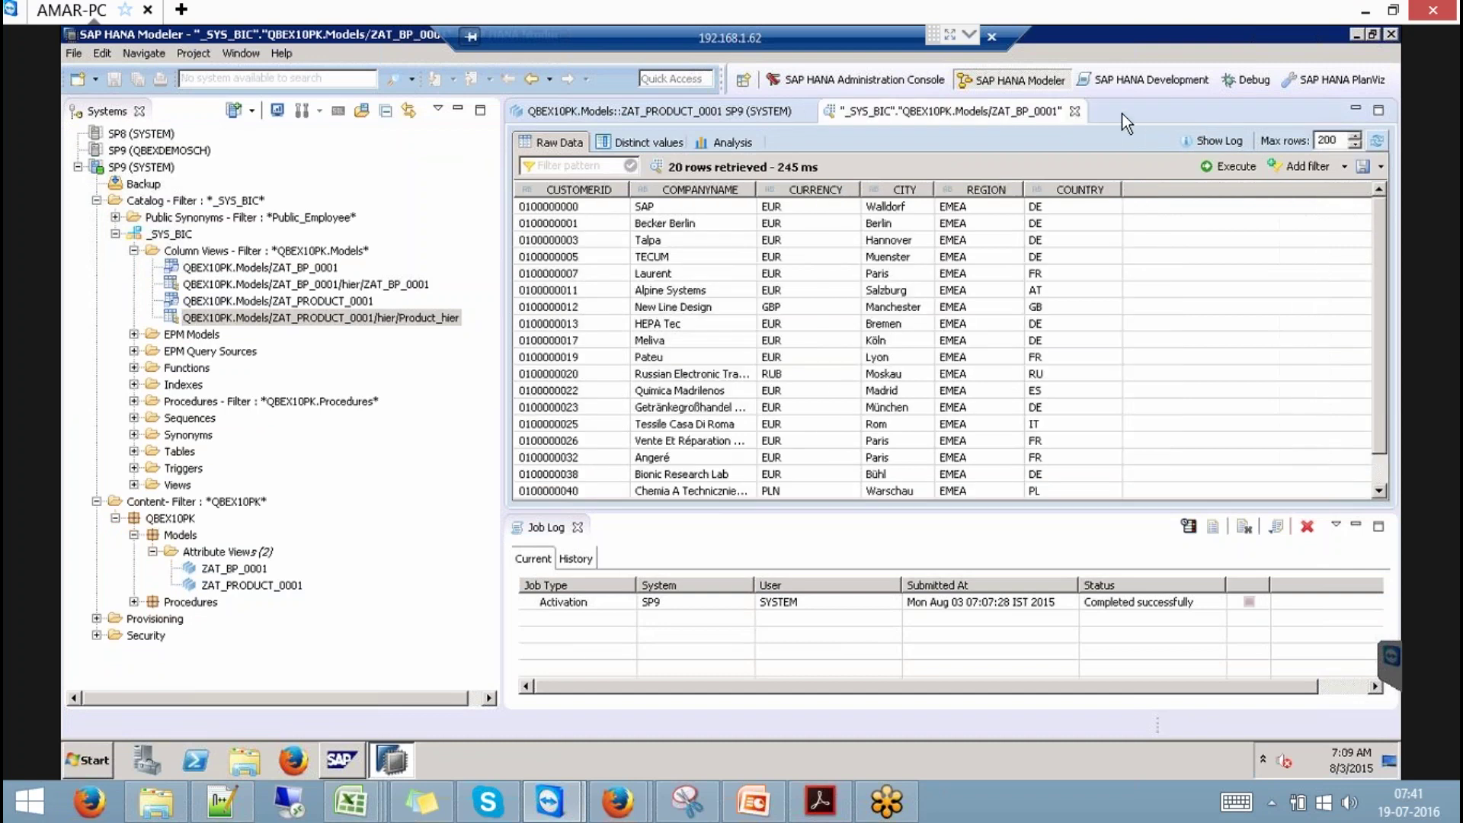
click(1074, 111)
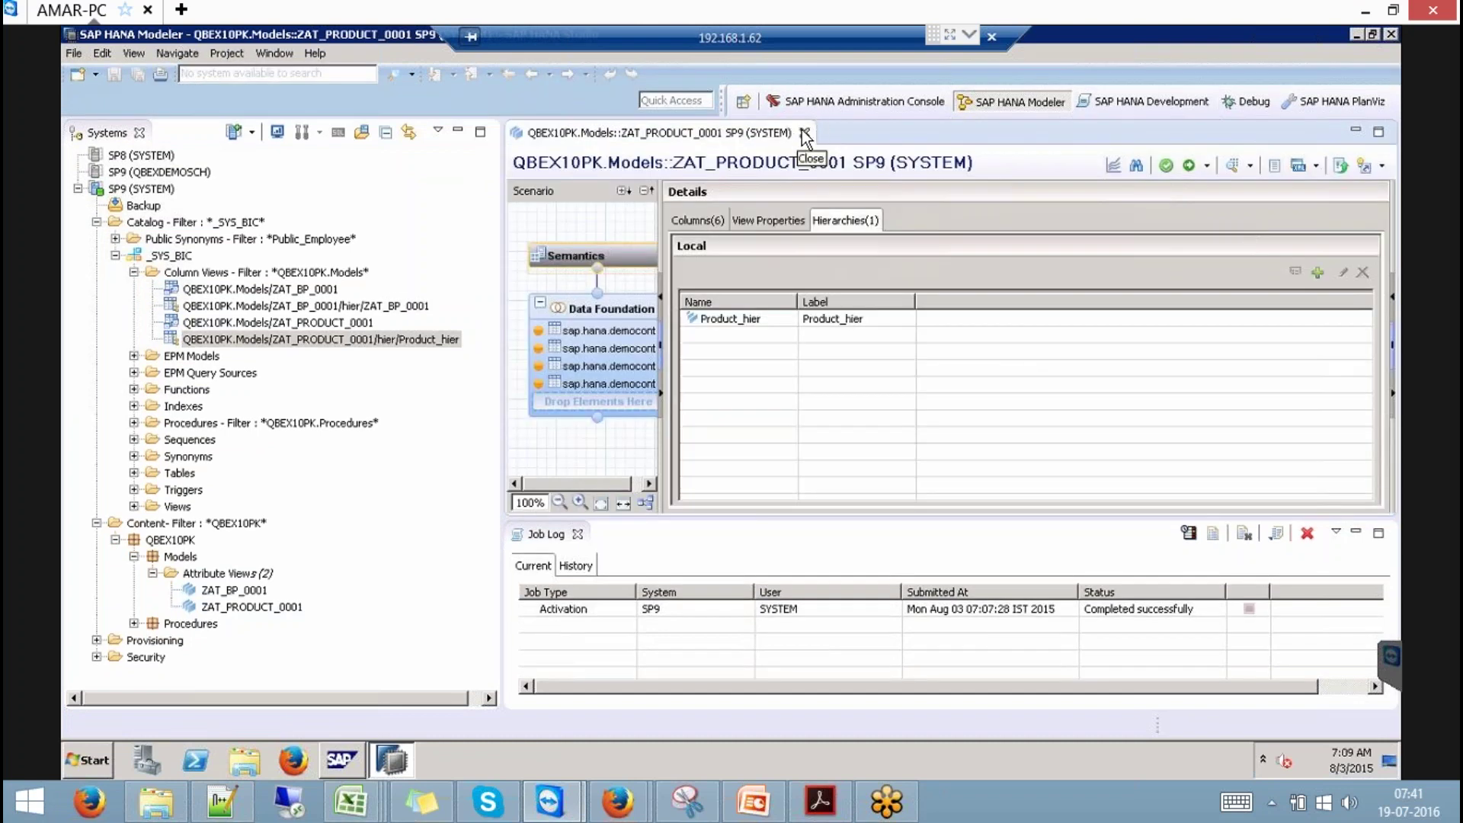
click(805, 134)
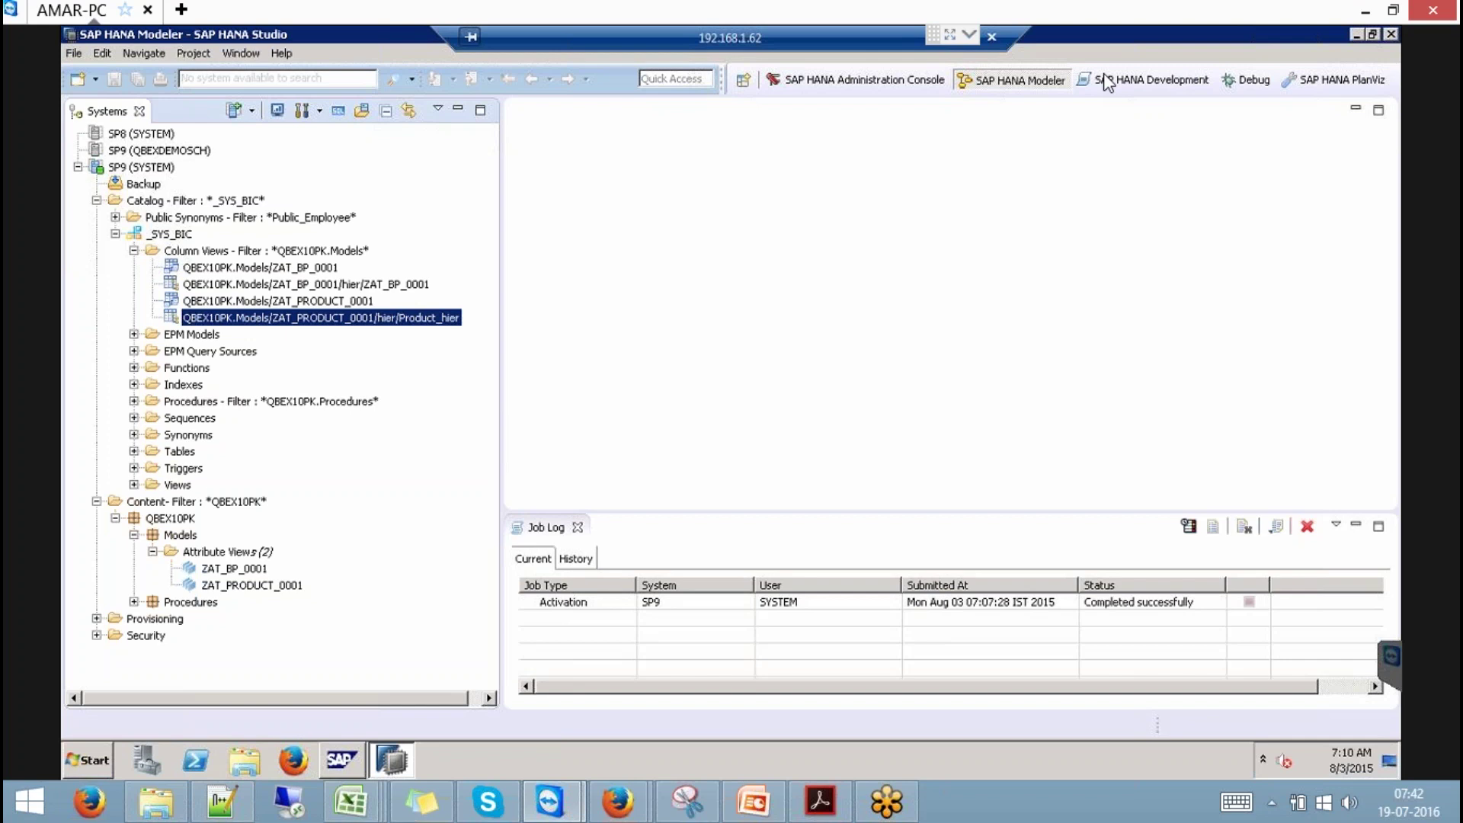
- Collapse the column views and the _SYS_BIC schema in the catalog
click(377, 282)
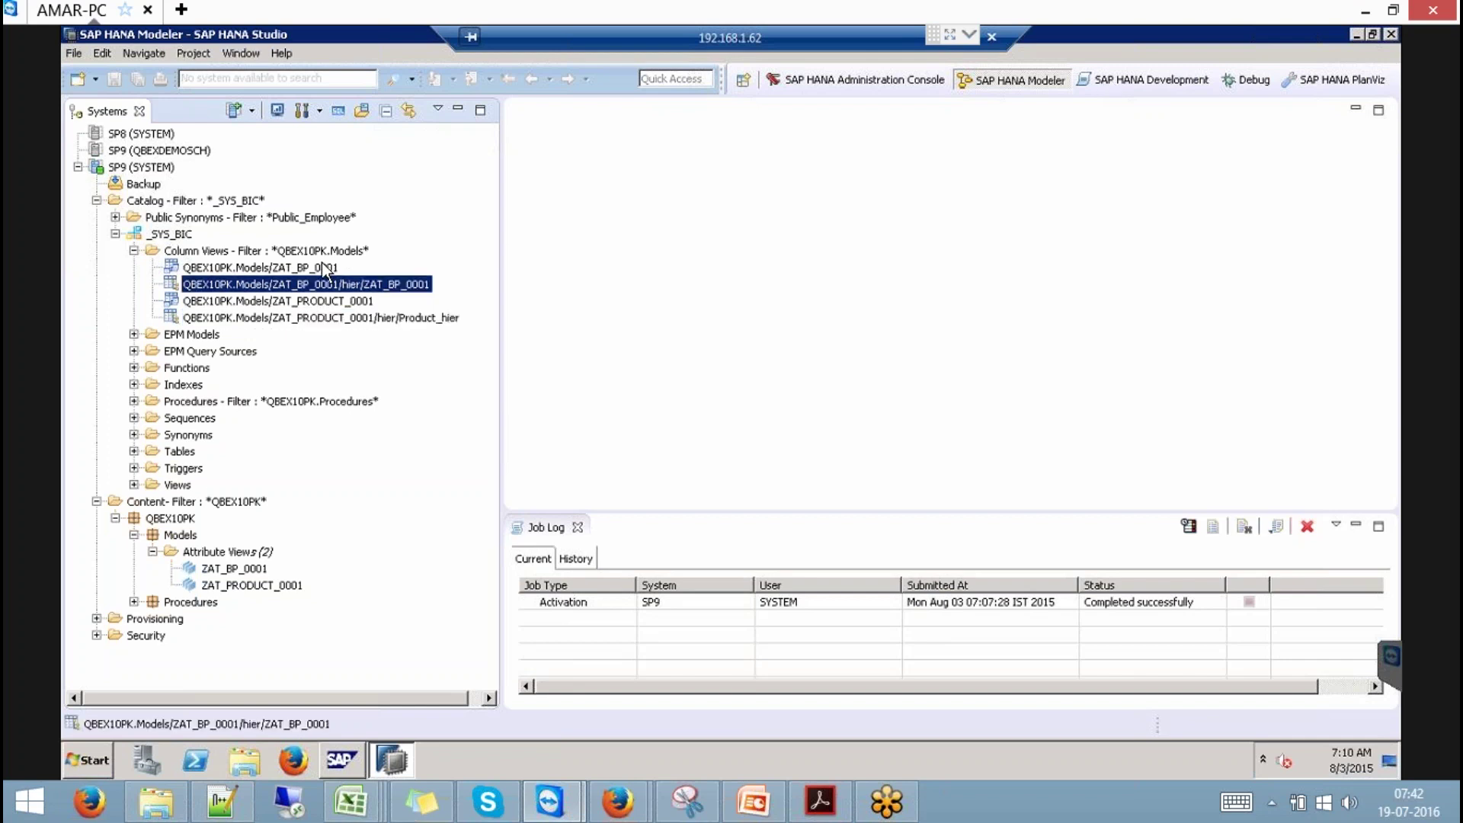
click(321, 267)
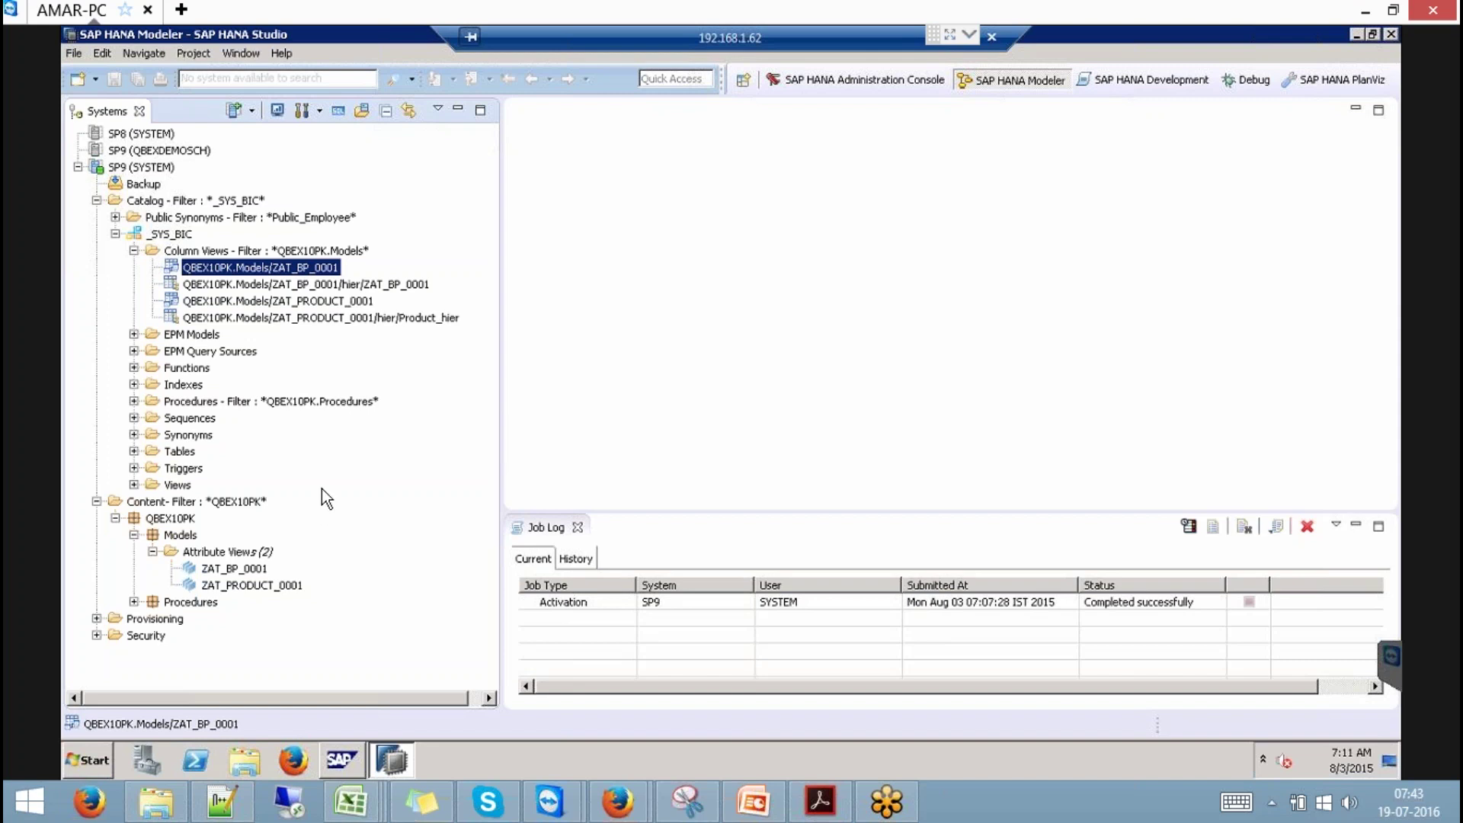
click(134, 249)
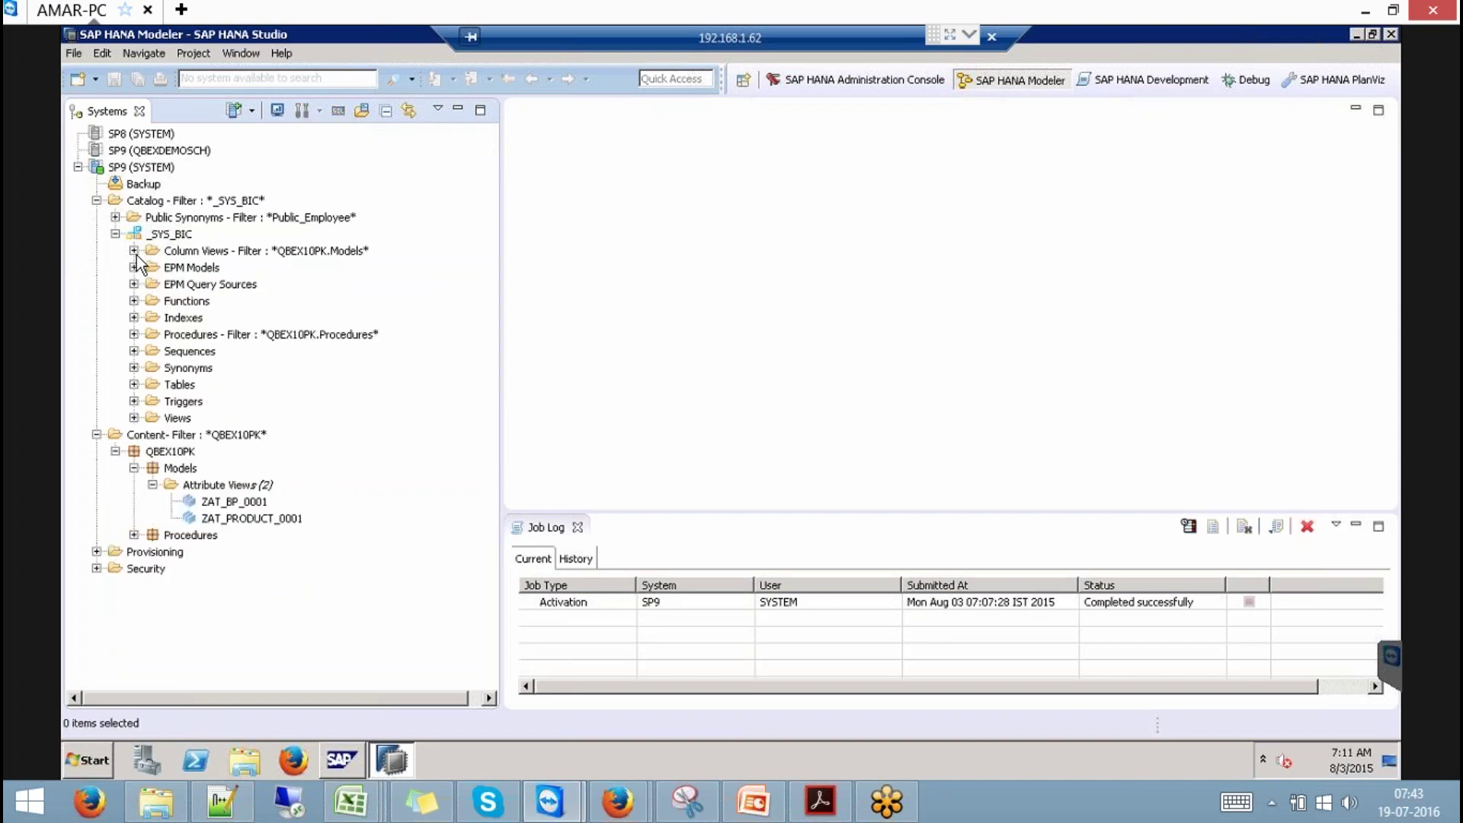
mouse_move(777, 809)
click(115, 235)
- Start a new attribute view in the QBEX10PK Models package and name it ZAT_DER_SUPPLLIER
click(182, 284)
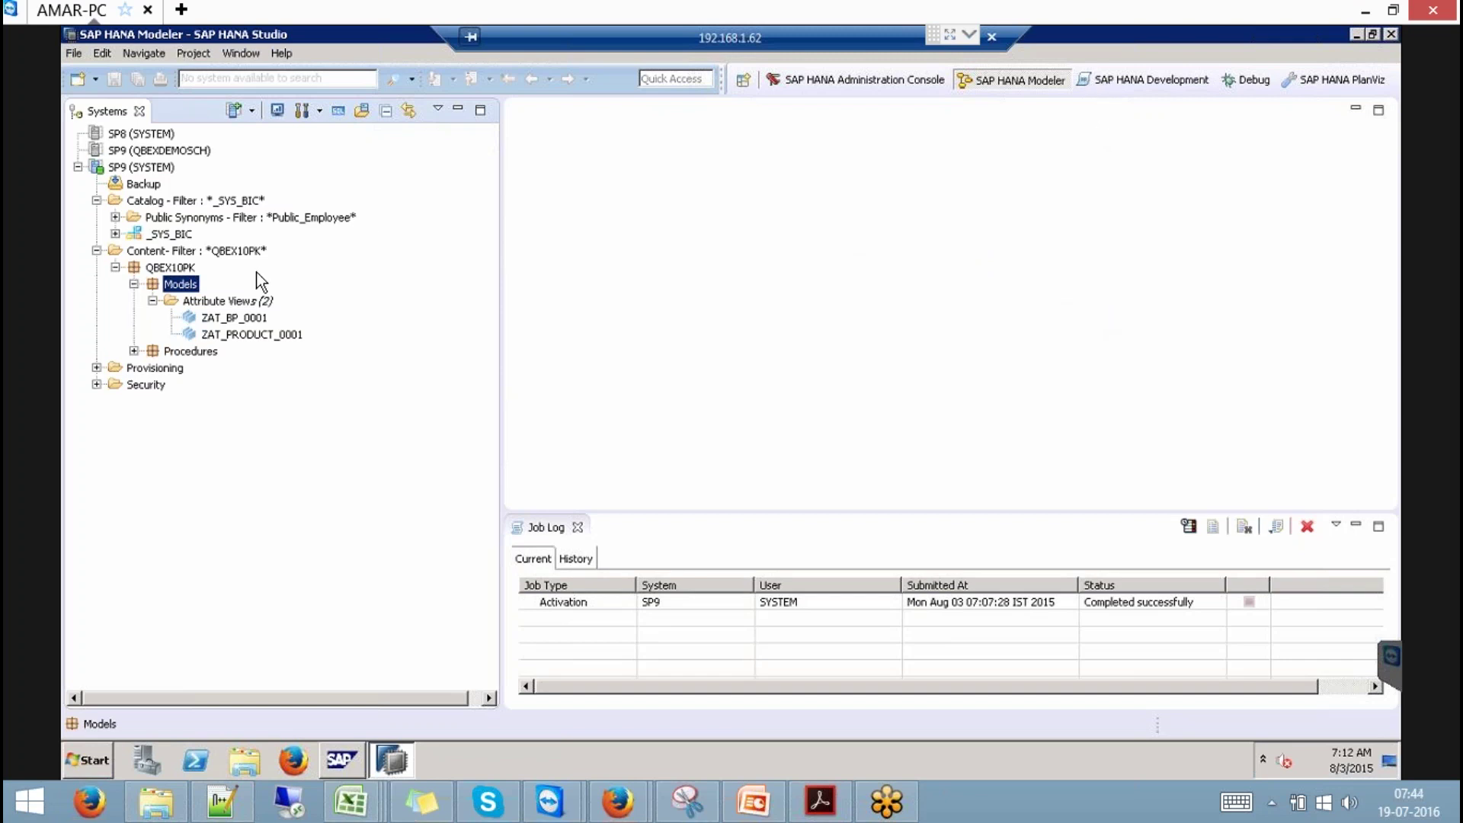
right_click(217, 284)
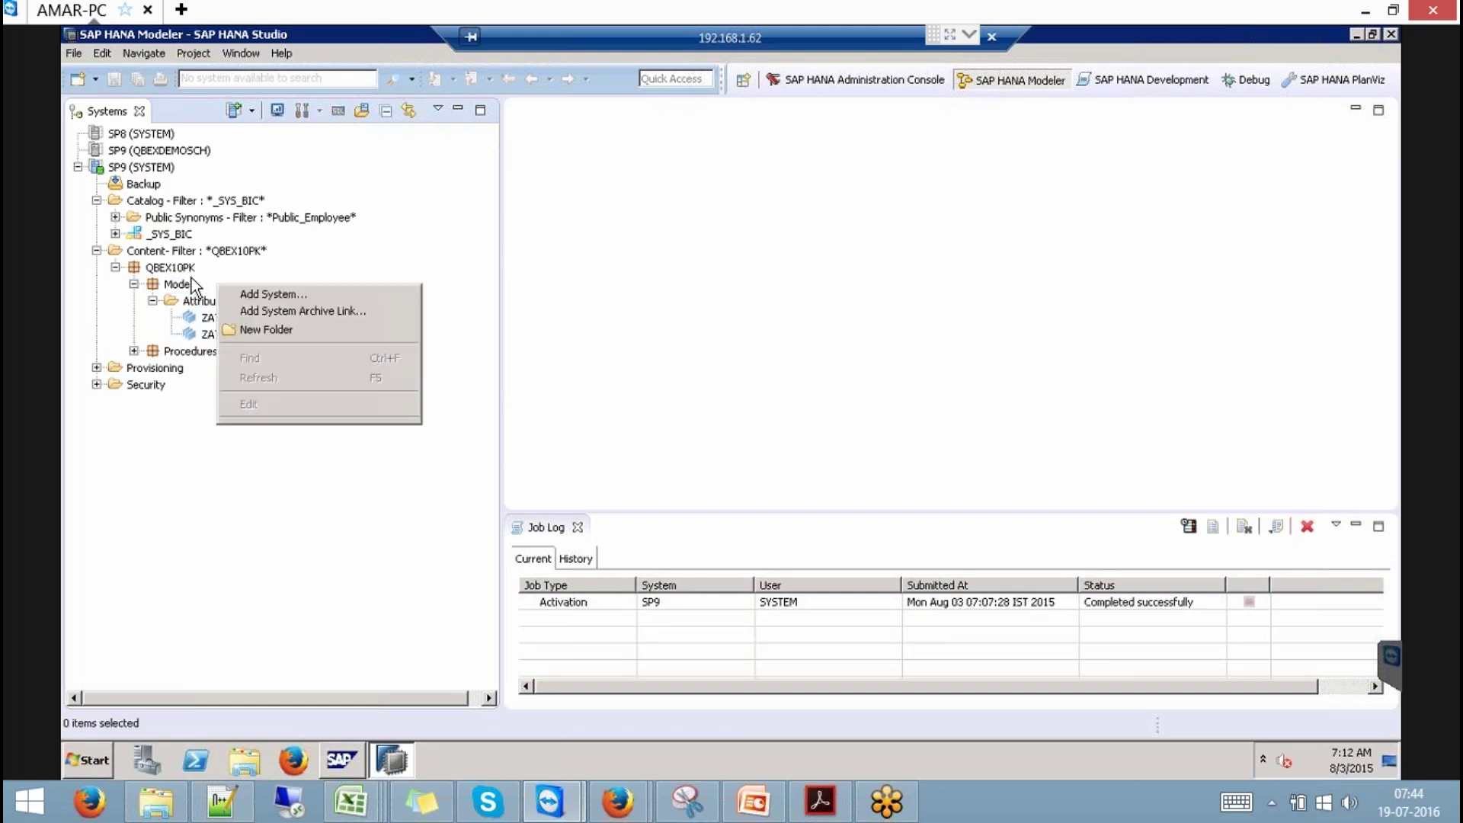
click(187, 290)
right_click(186, 288)
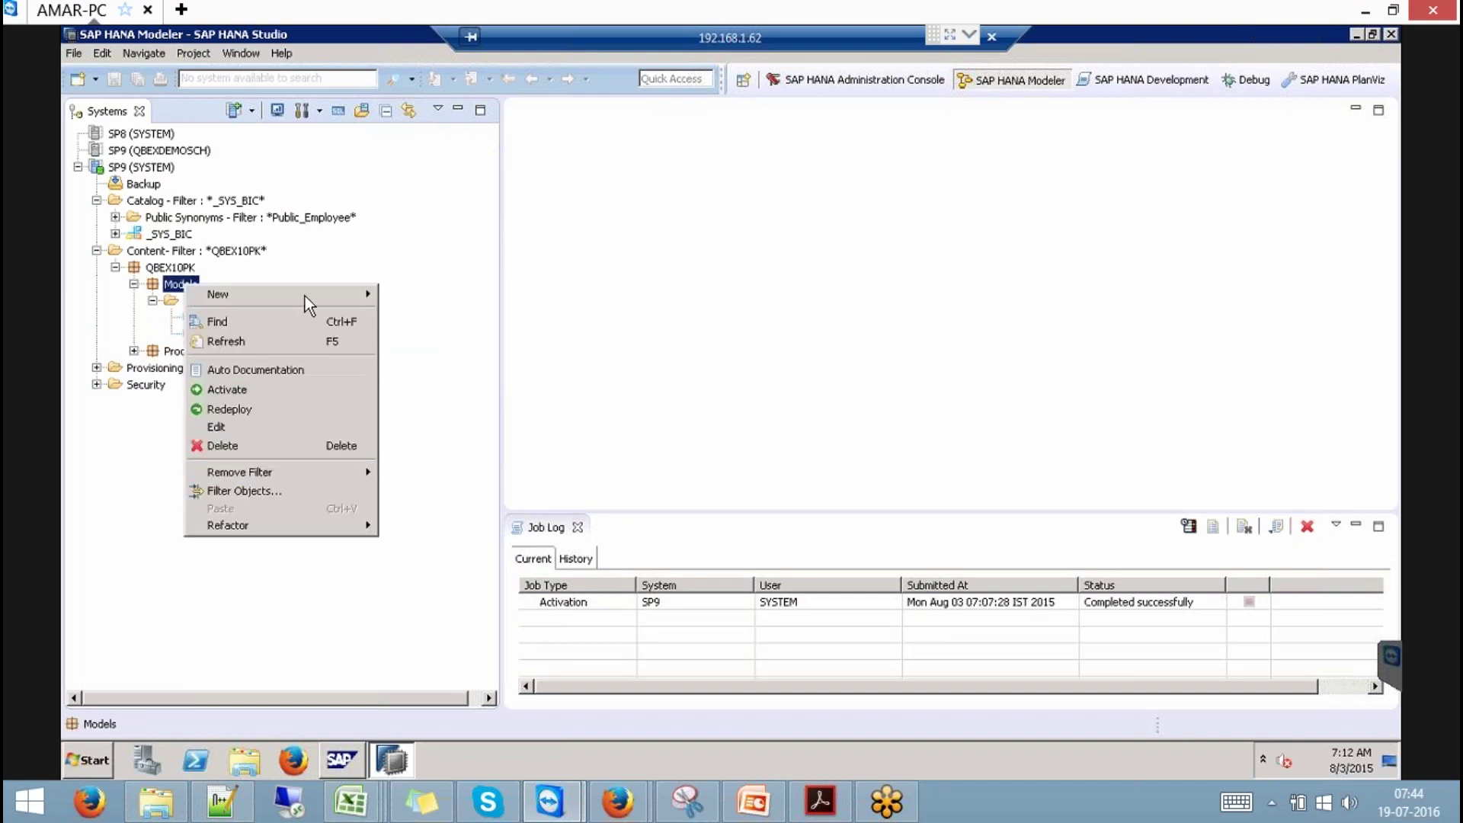
mouse_move(308, 295)
click(451, 315)
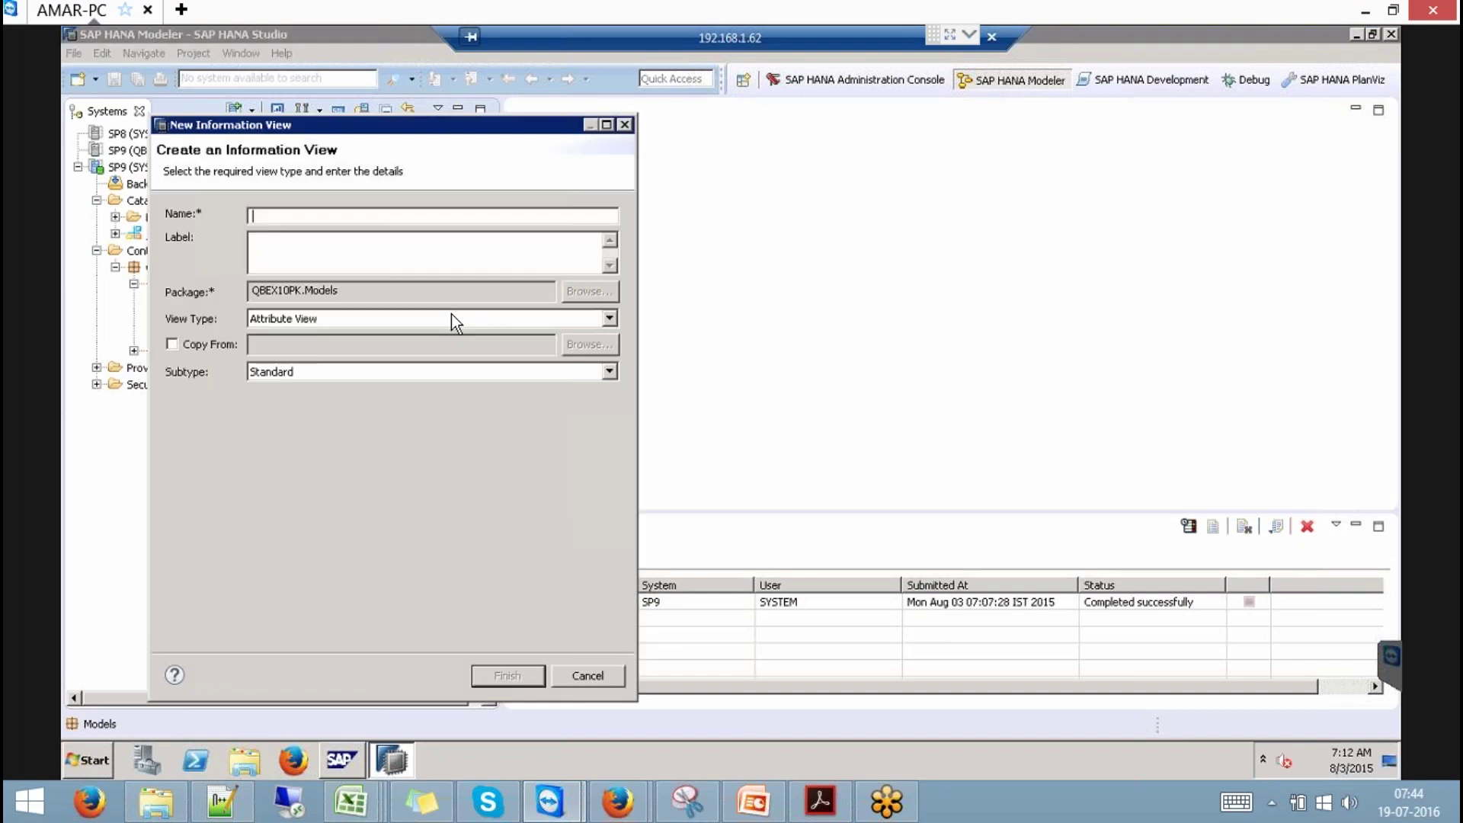
text(ZAT_DER)
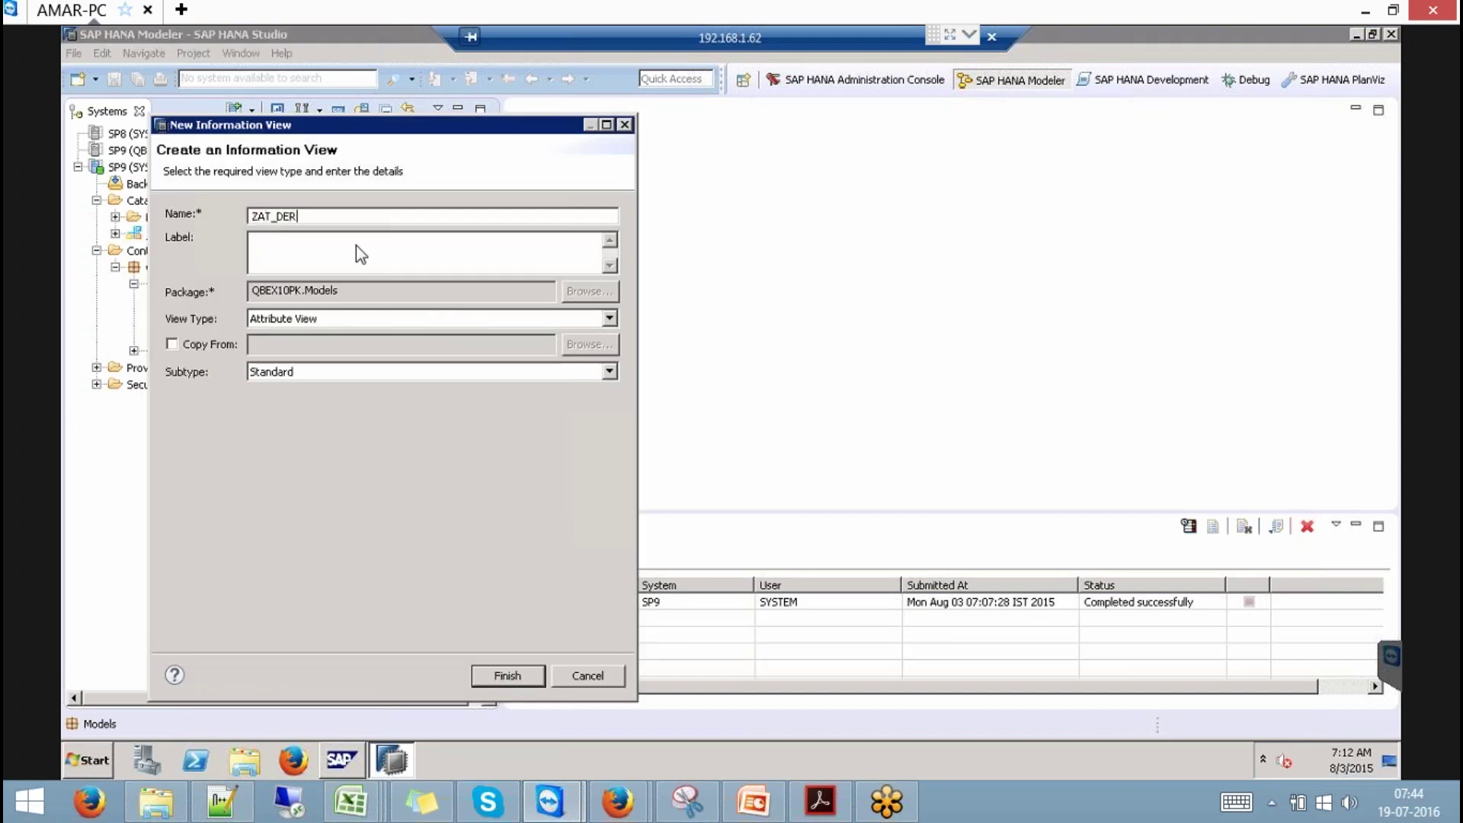
text(_)
text(SUPPLLUER)
key(BackSpace)
key(BackSpace)
key(BackSpace)
key(BackSpace)
key(BackSpace)
text(LLIER)
key(Tab)
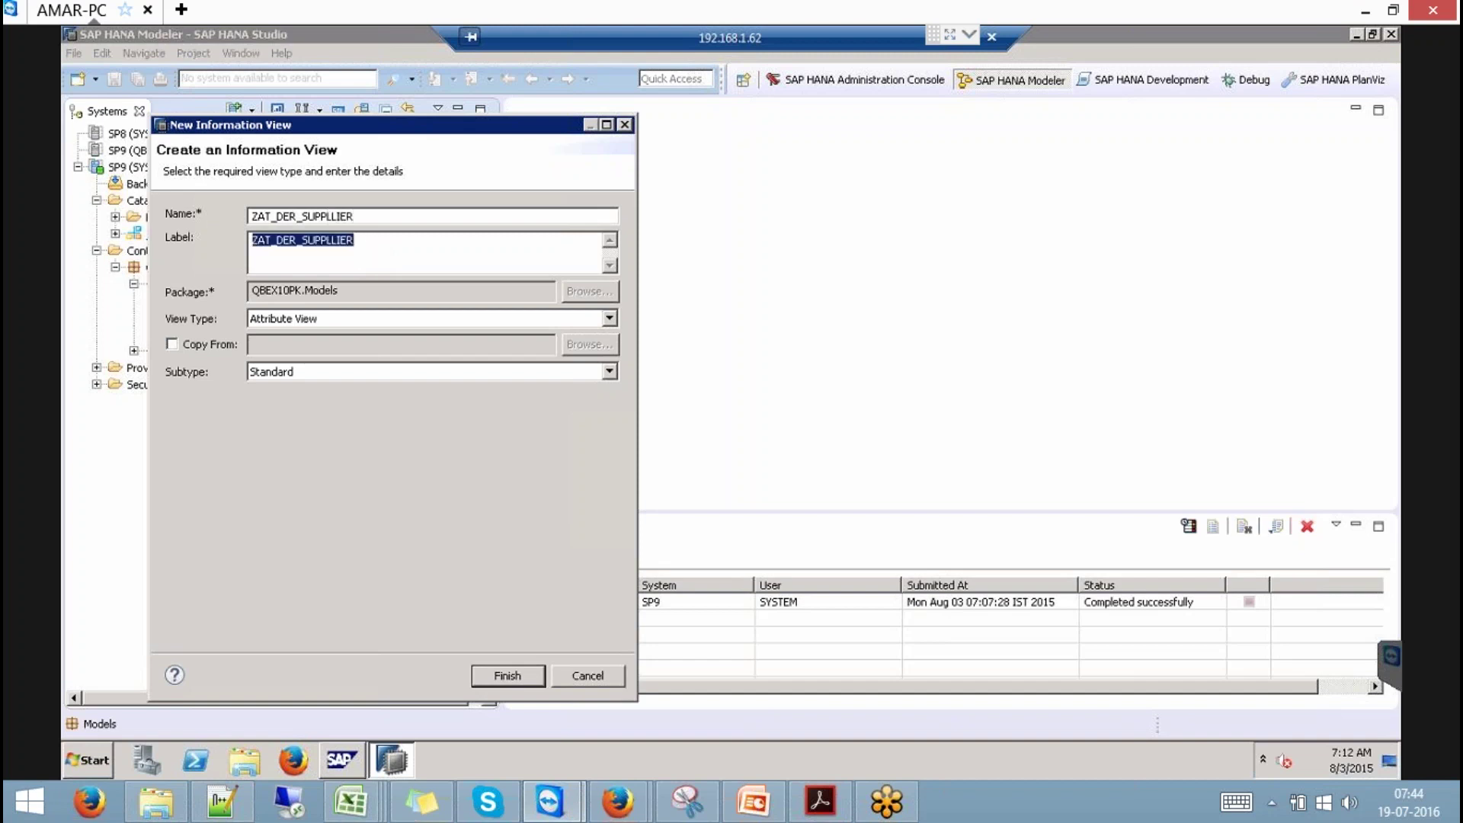
- Set the view's subtype to Derived, base it on the ZAT_BP_0001 attribute view and create it
click(318, 369)
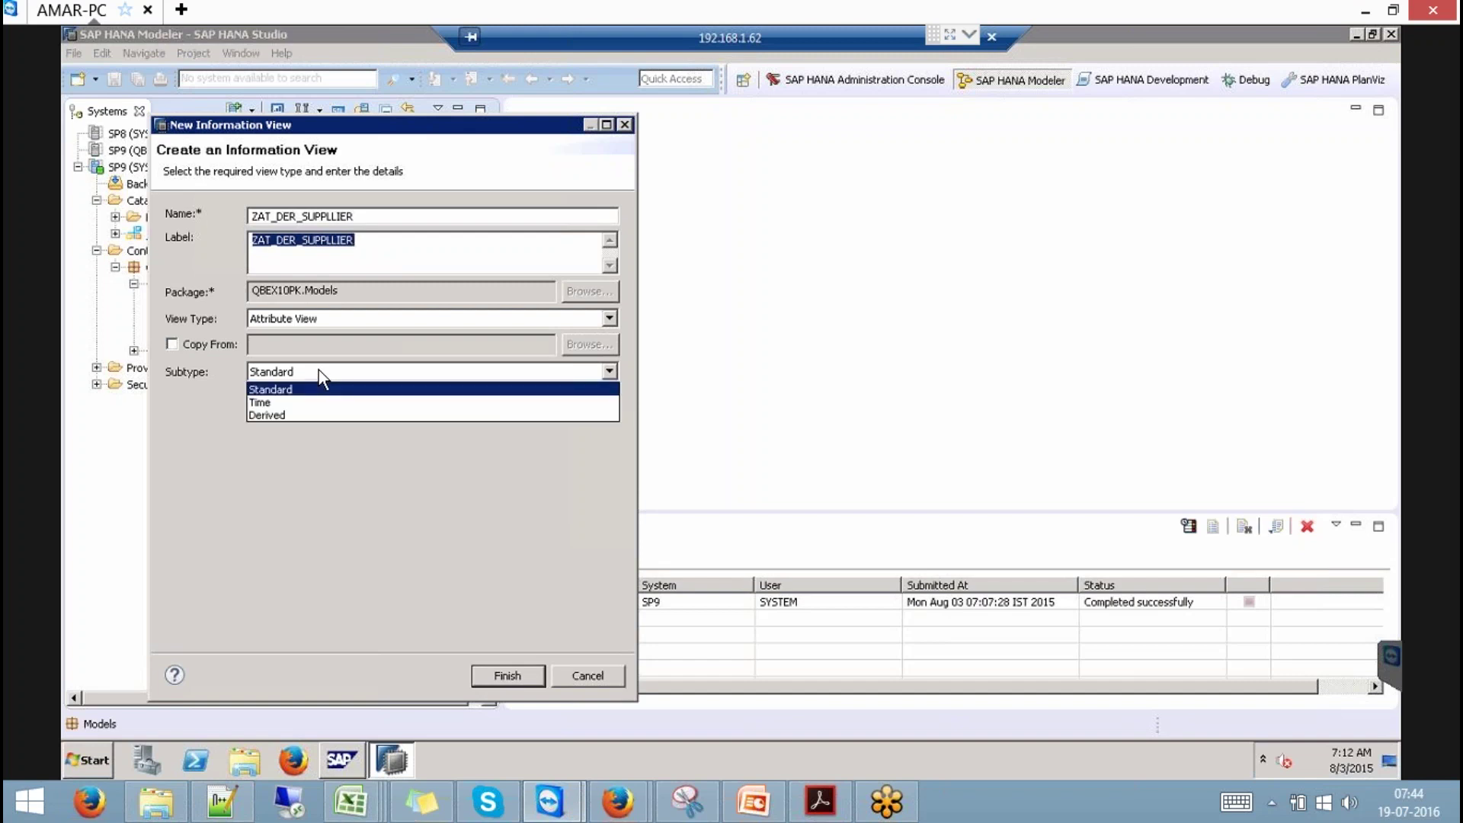
click(292, 416)
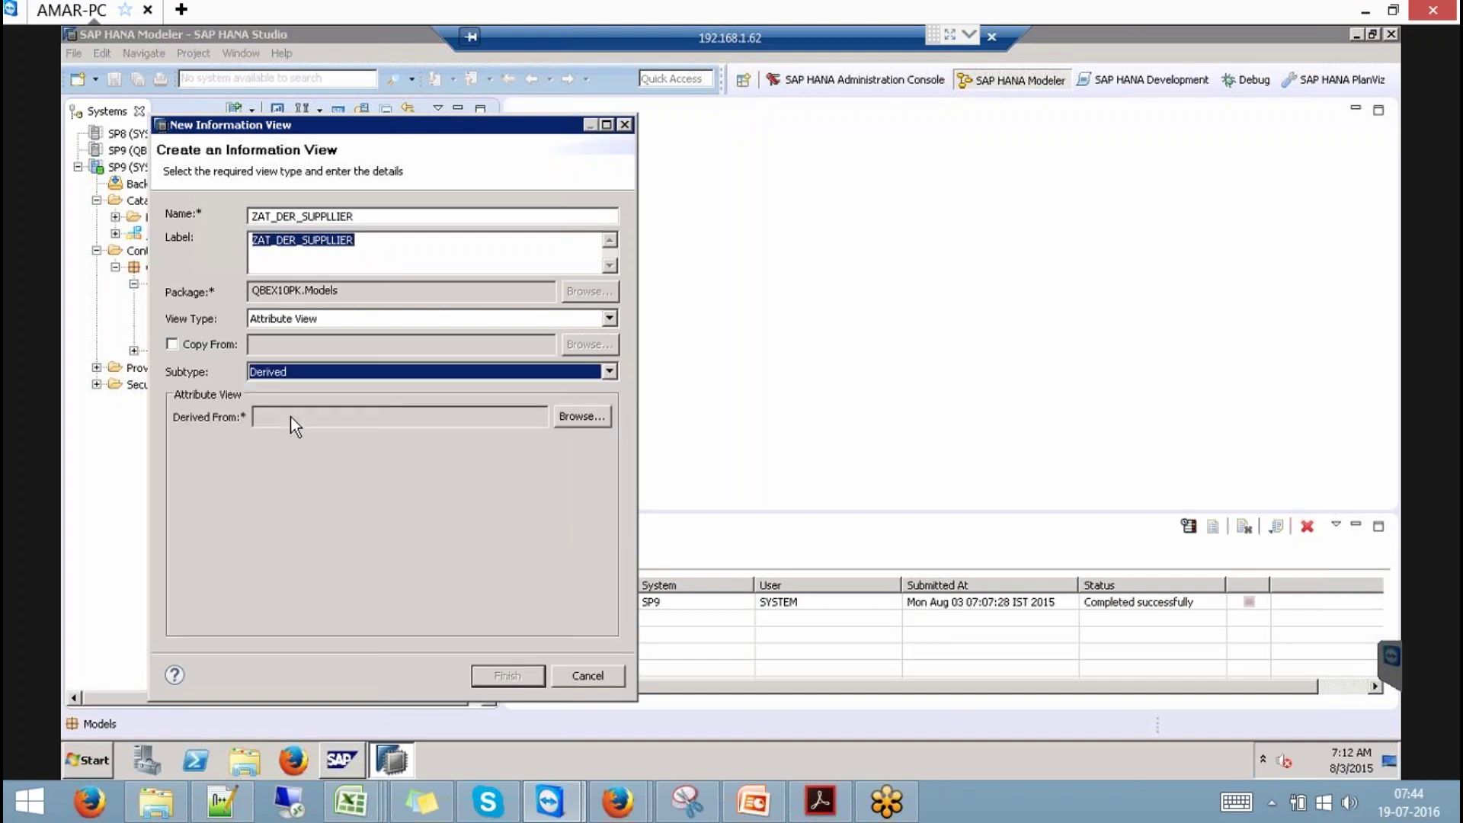
click(601, 417)
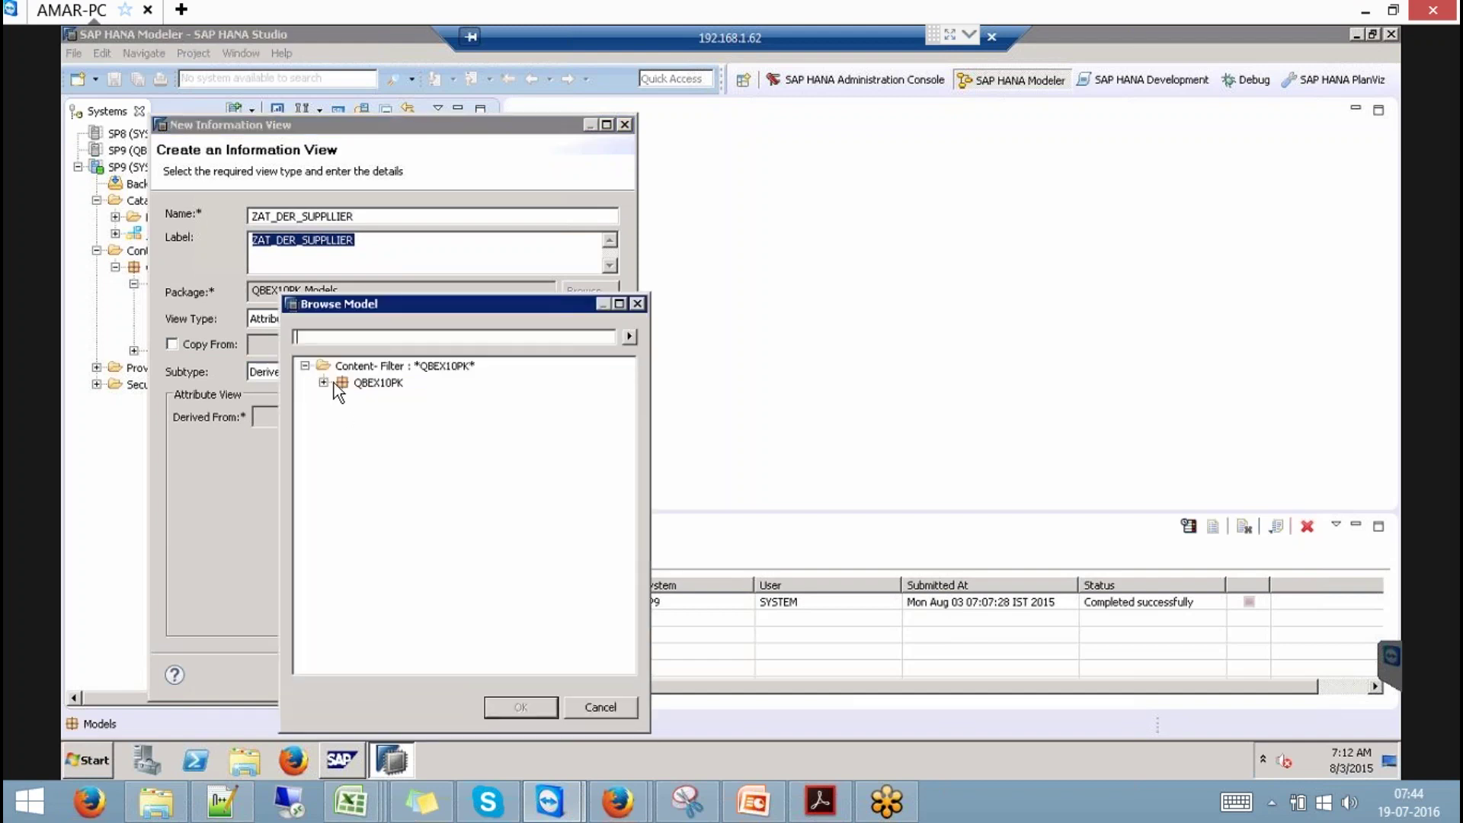
click(323, 384)
click(342, 399)
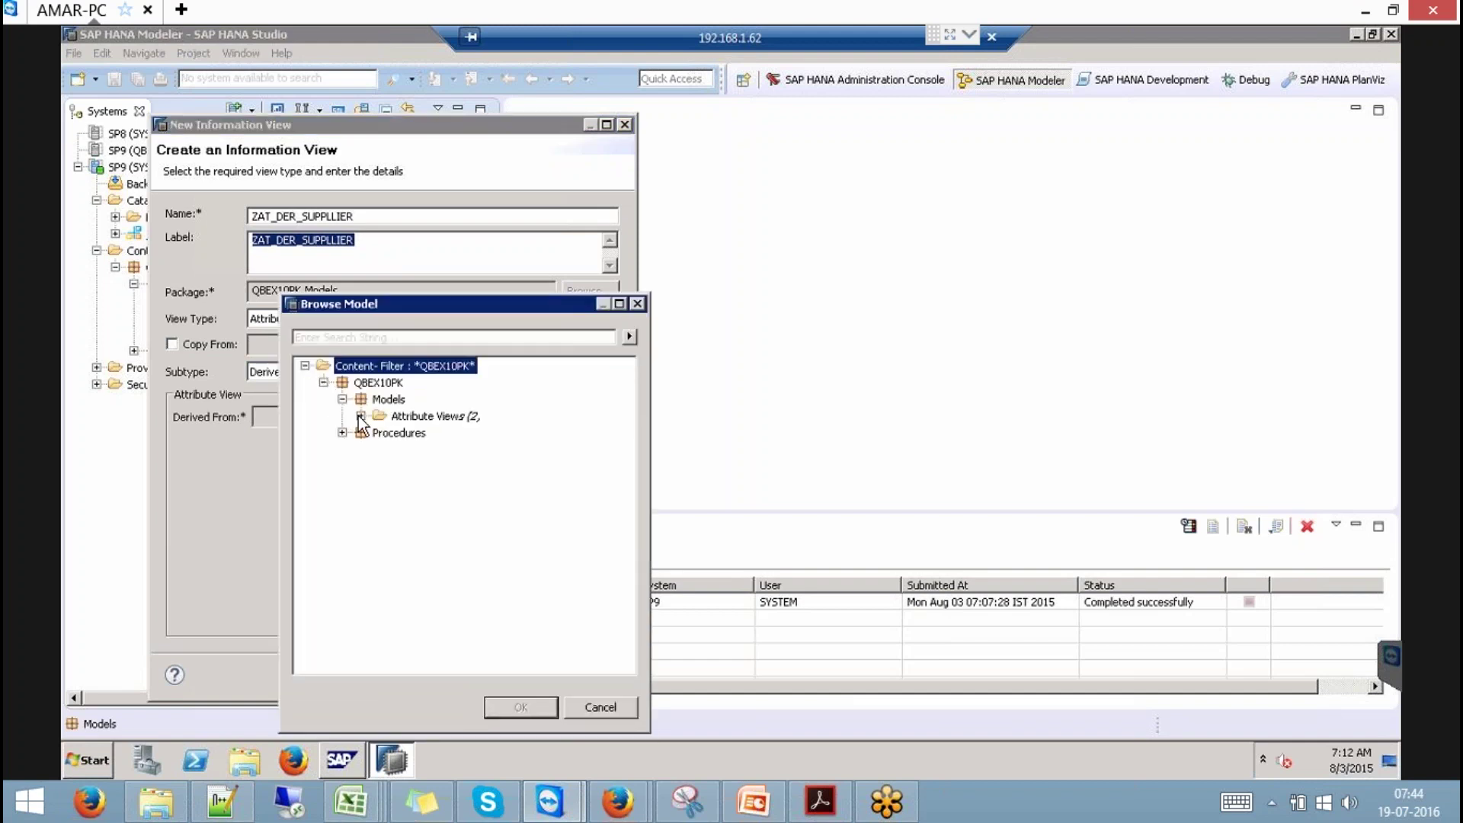
click(361, 416)
click(442, 432)
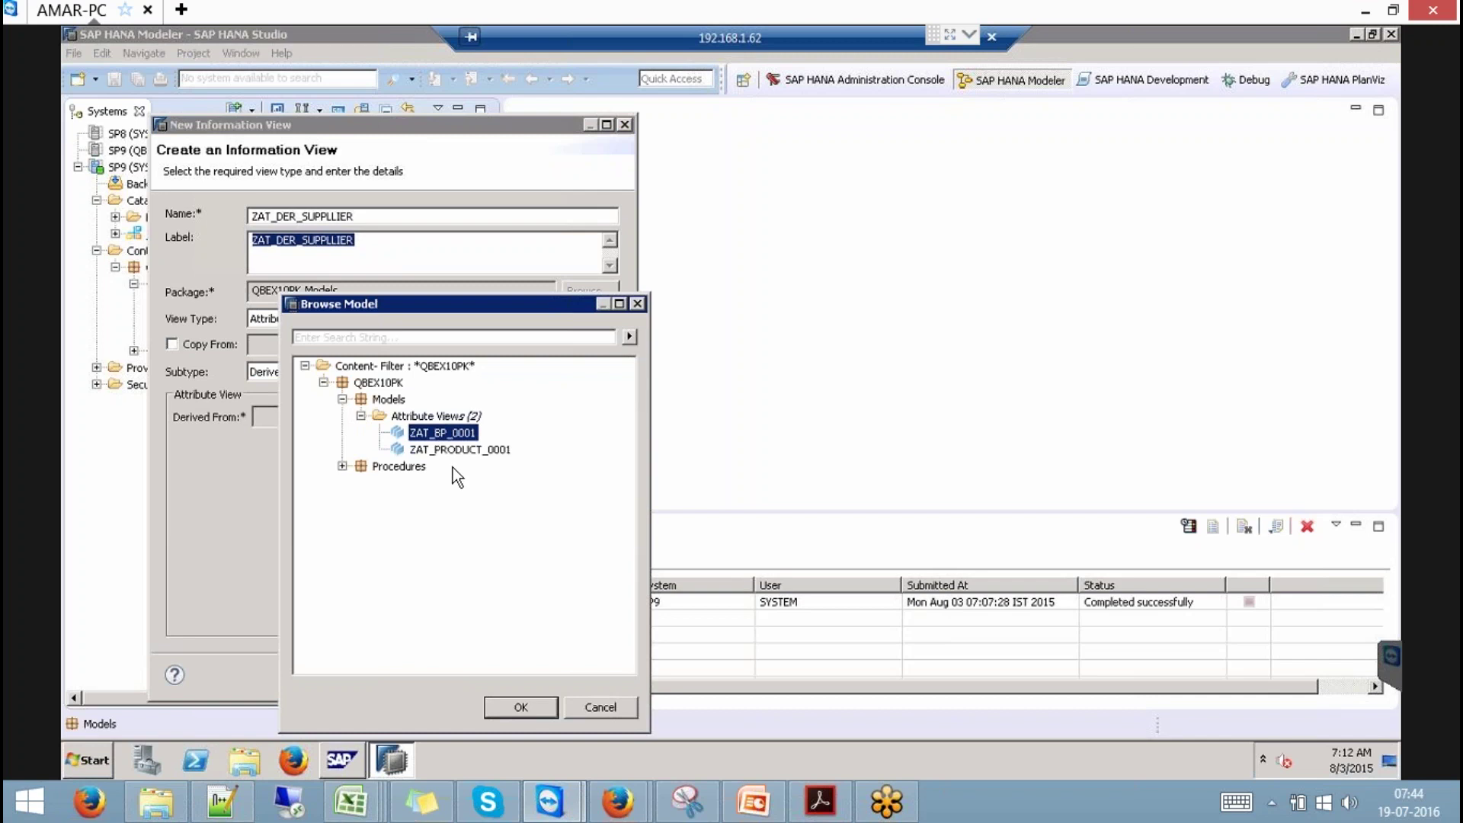
click(521, 707)
click(521, 673)
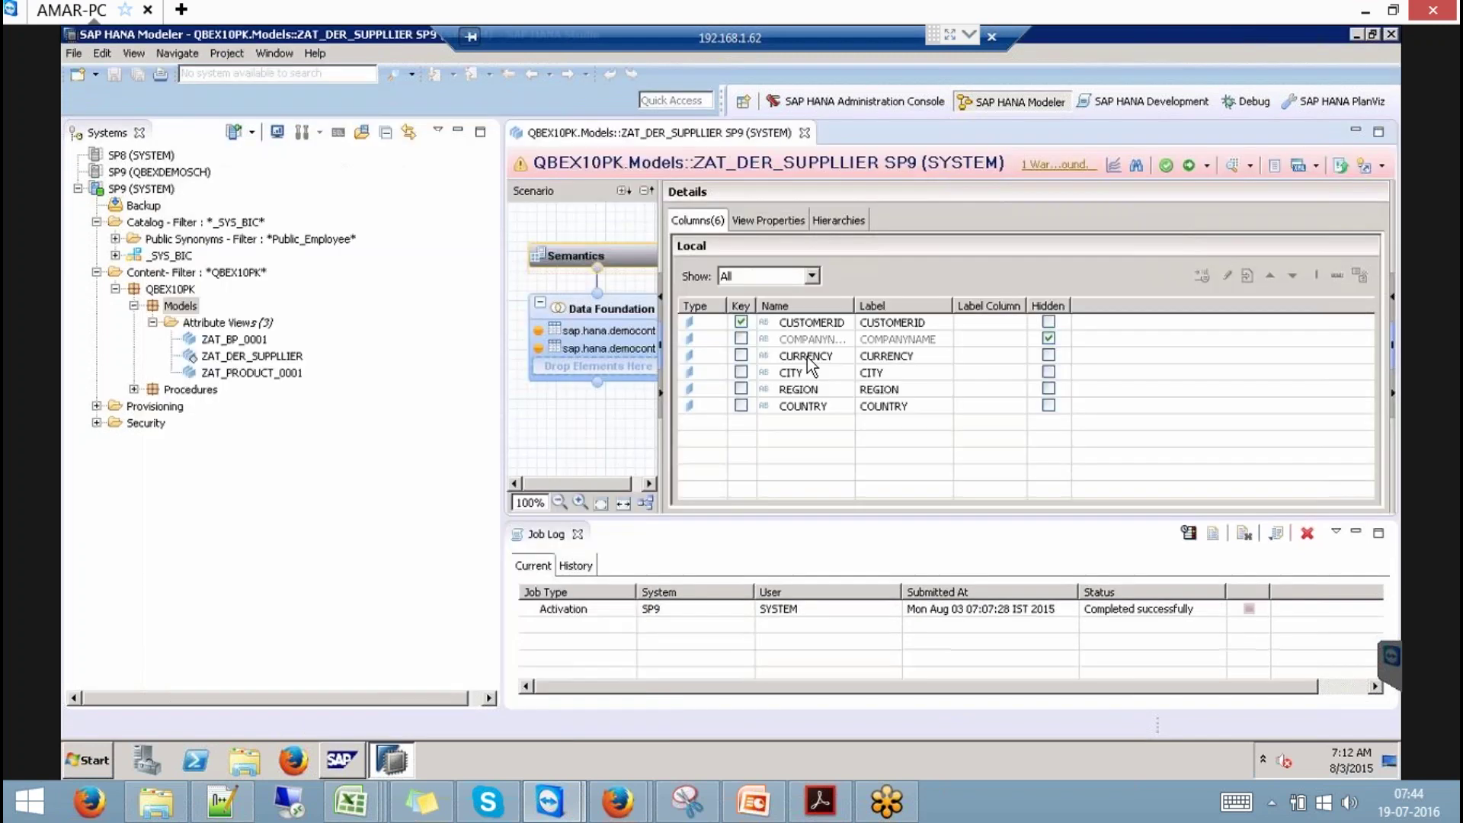
- Enlarge the ZAT_DER_SUPPLLIER editor and examine its warning, view properties and label
click(458, 132)
click(169, 534)
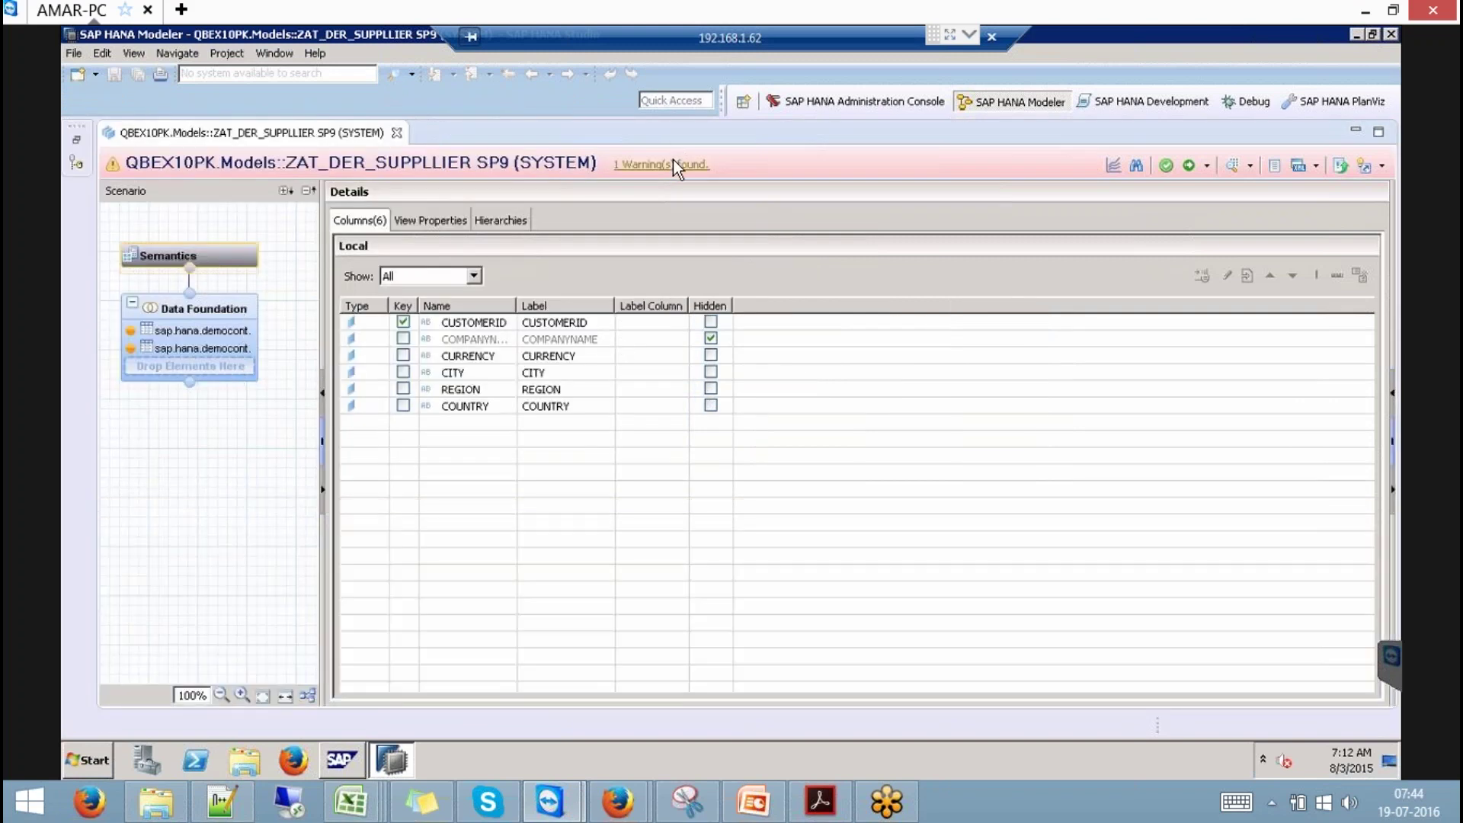
mouse_move(676, 176)
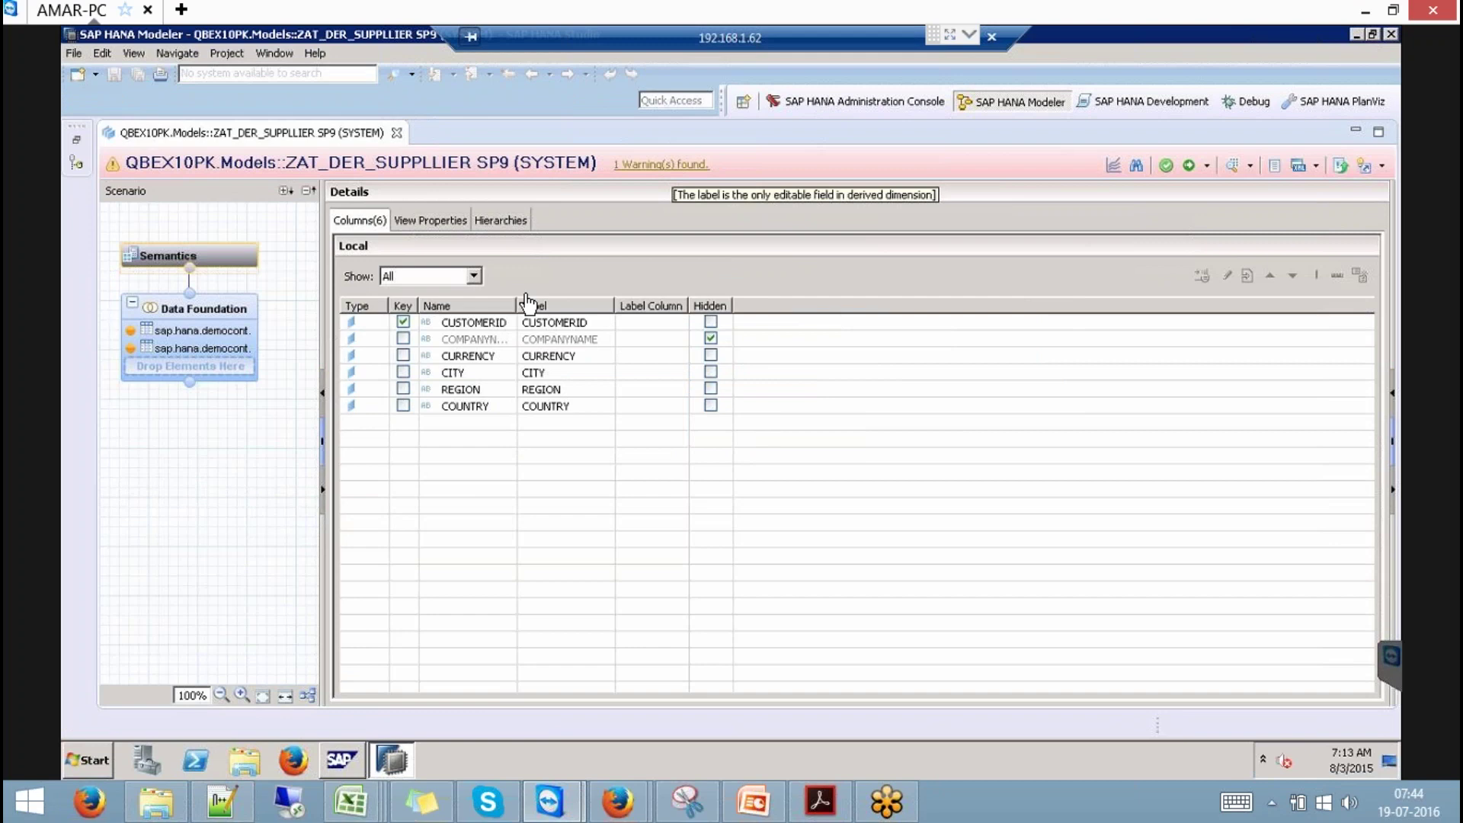
click(429, 222)
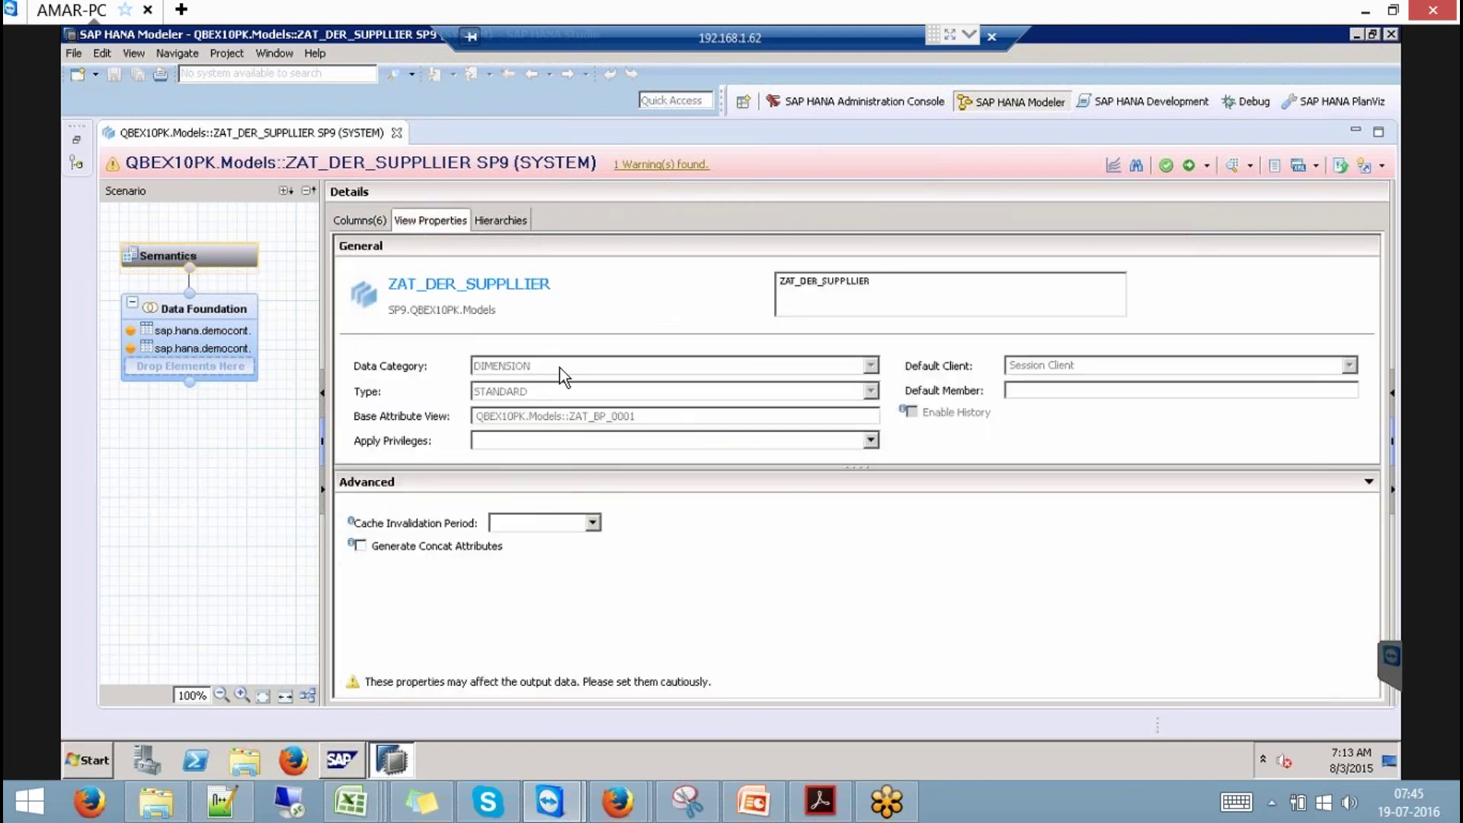
drag(890, 280, 612, 265)
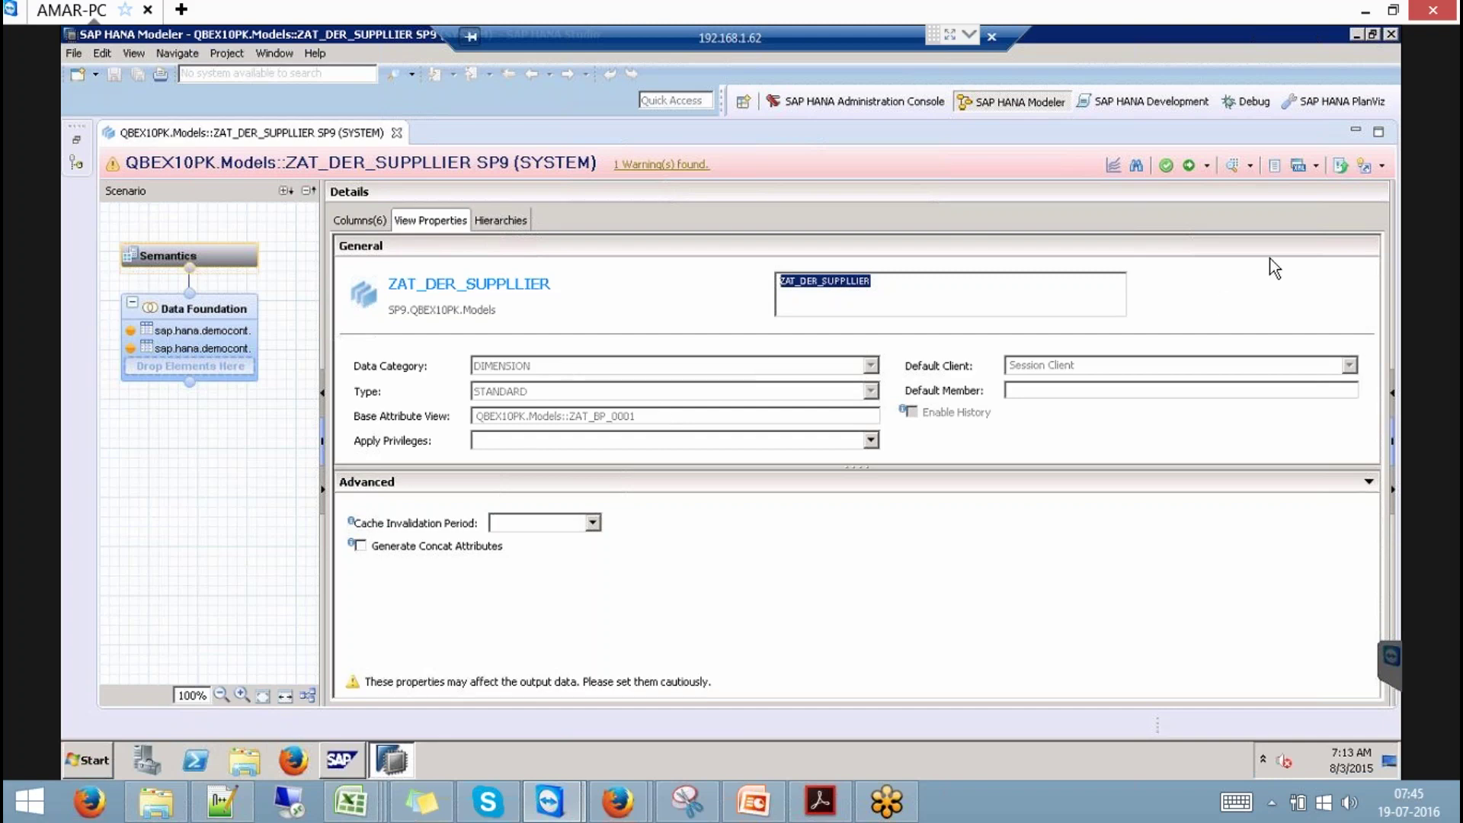
- Activate the ZAT_DER_SUPPLLIER derived attribute view and close the job log
click(1188, 165)
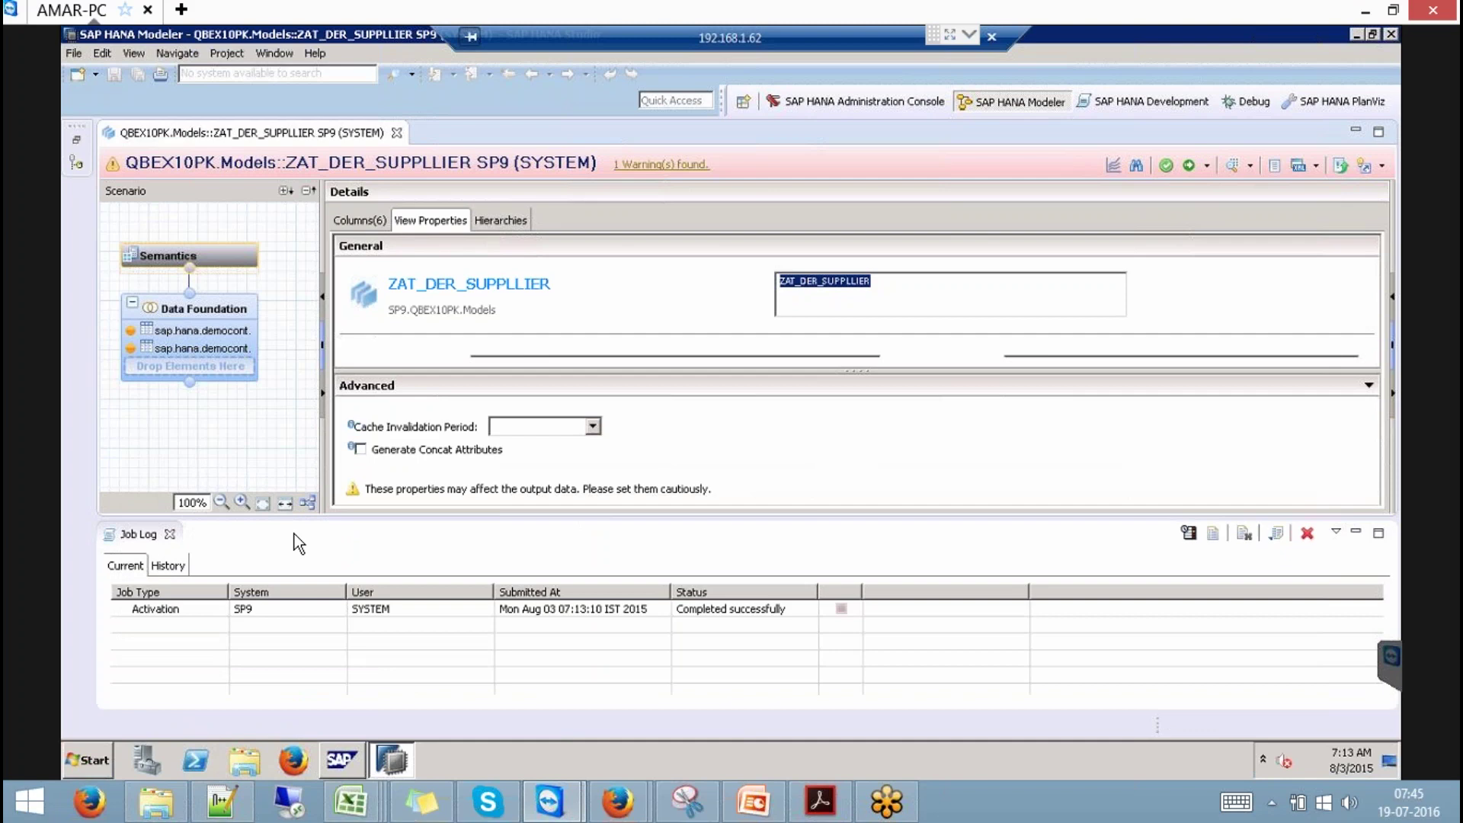
click(169, 534)
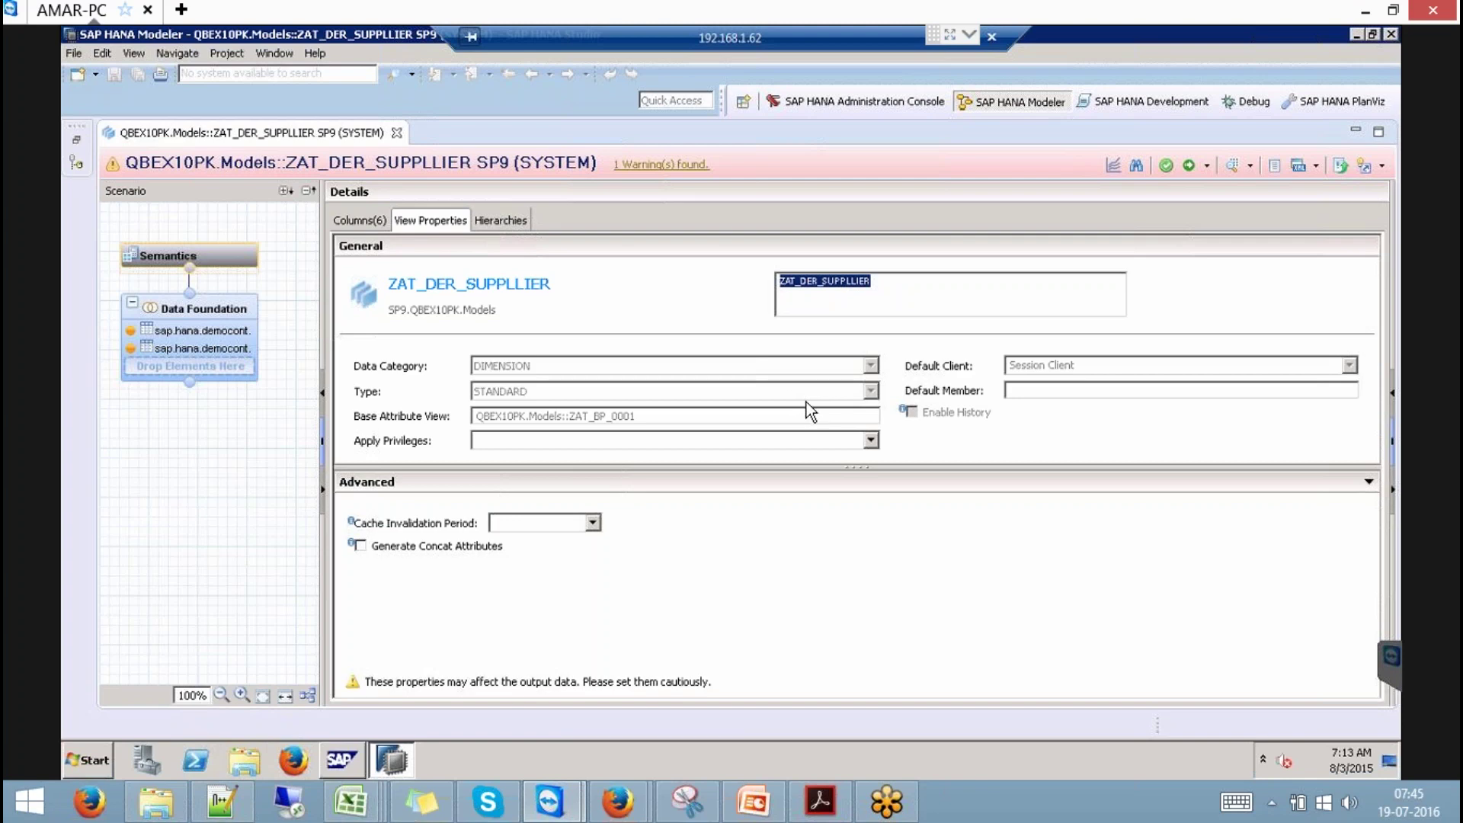
key(End)
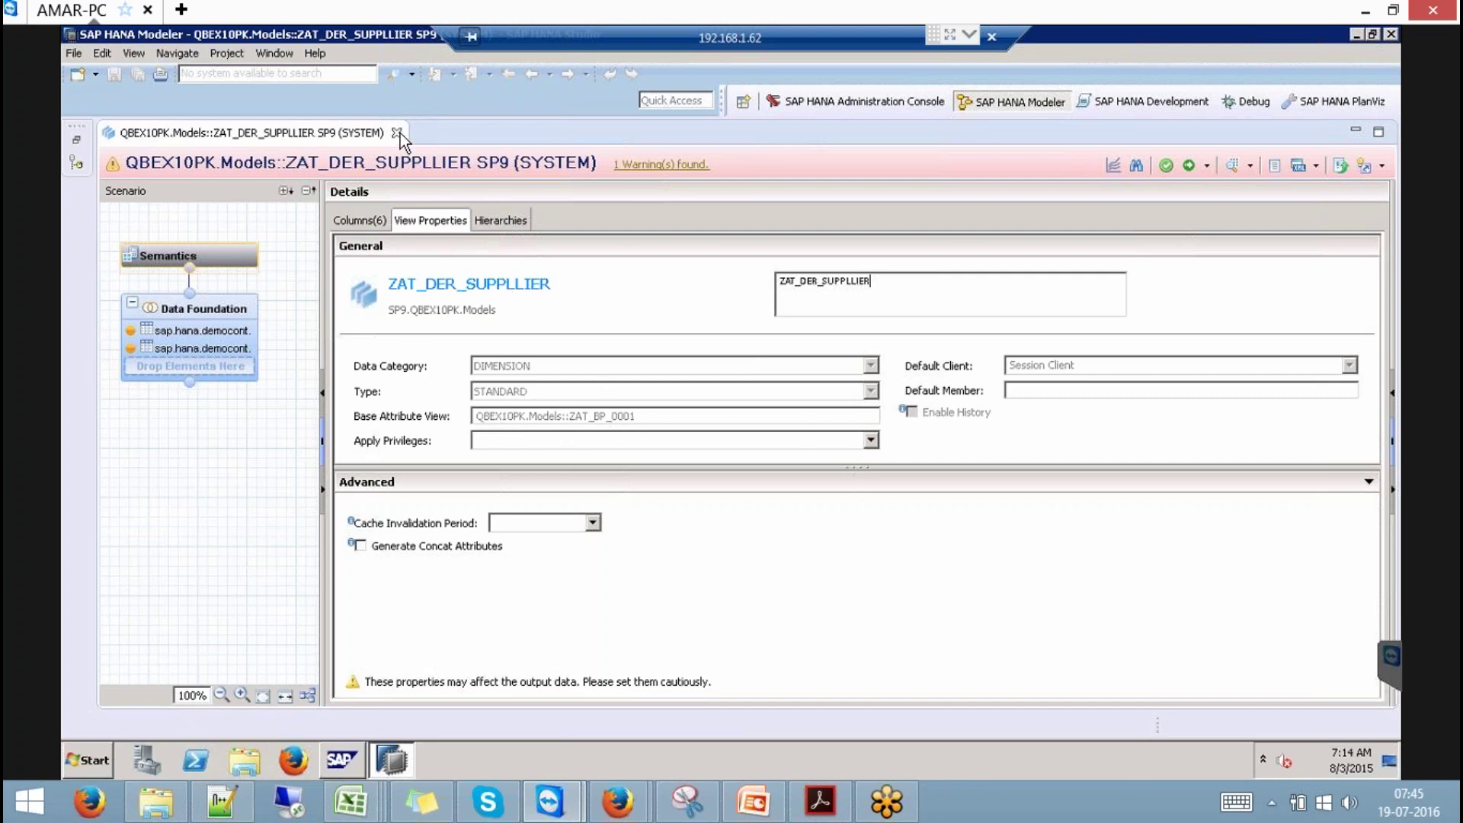
- Redeploy the ZAT_DER_SUPPLLIER view and close the job log and the view's editor
click(1192, 166)
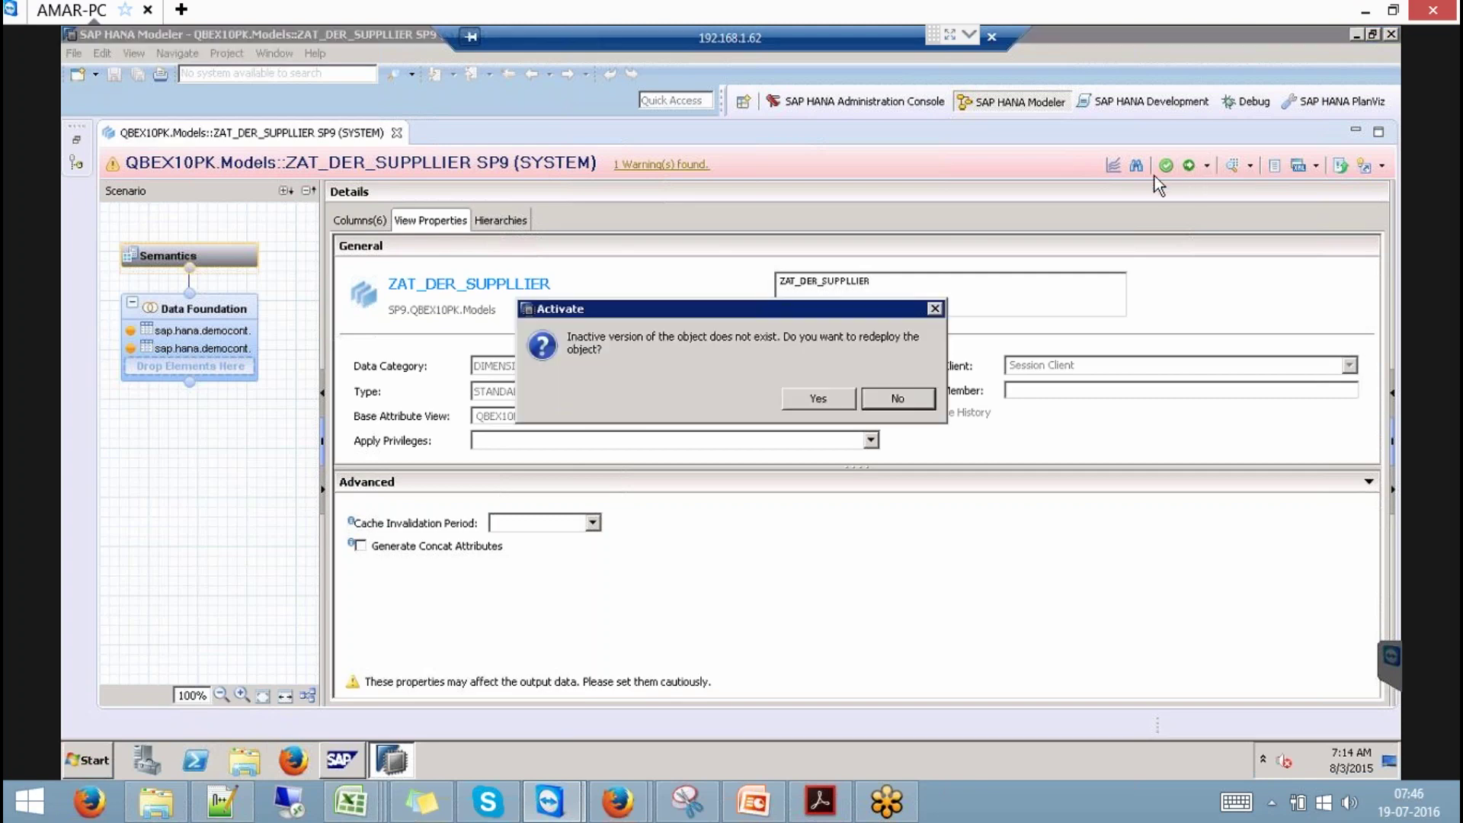
click(809, 401)
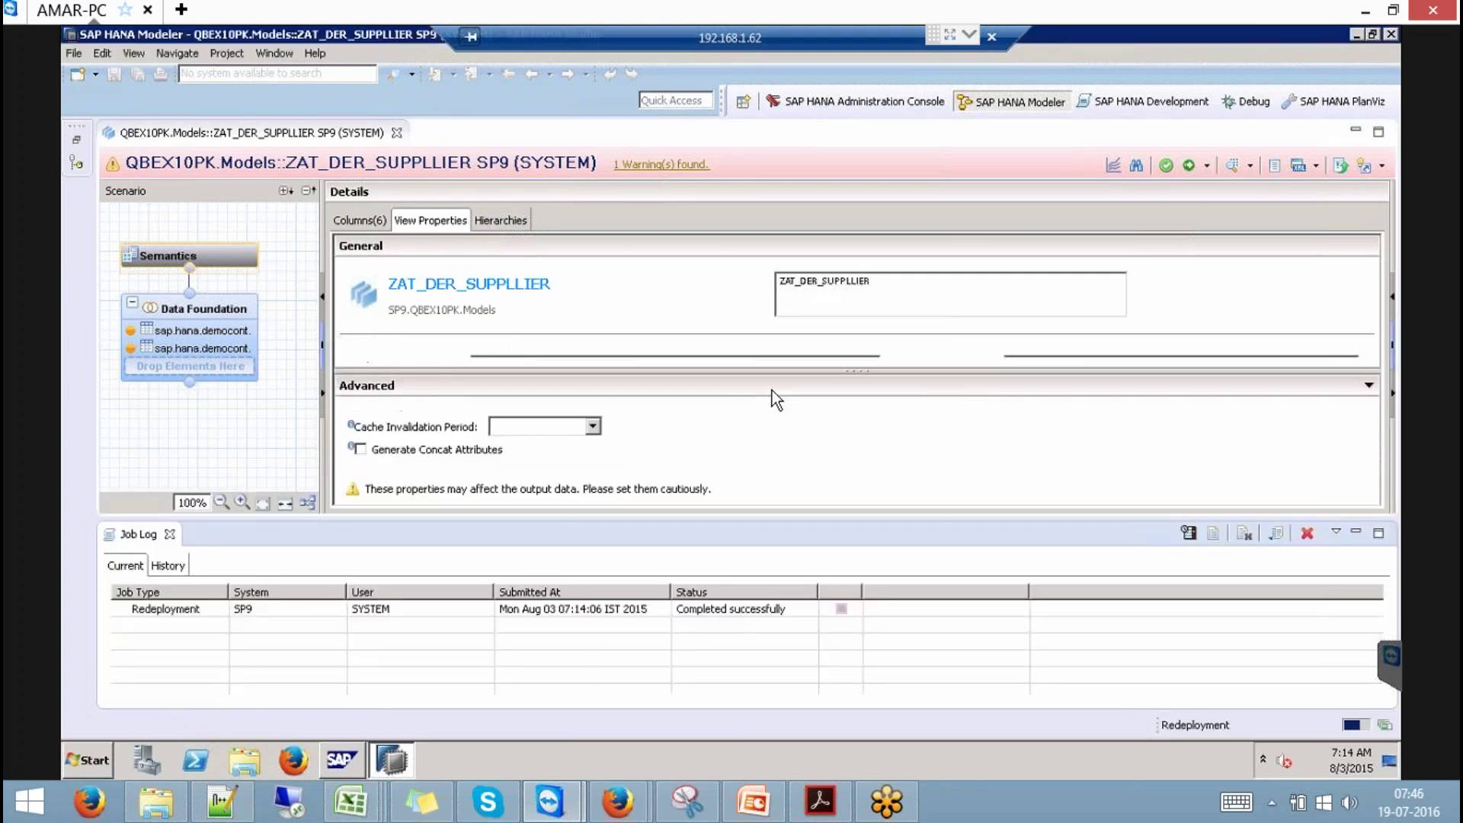
click(170, 534)
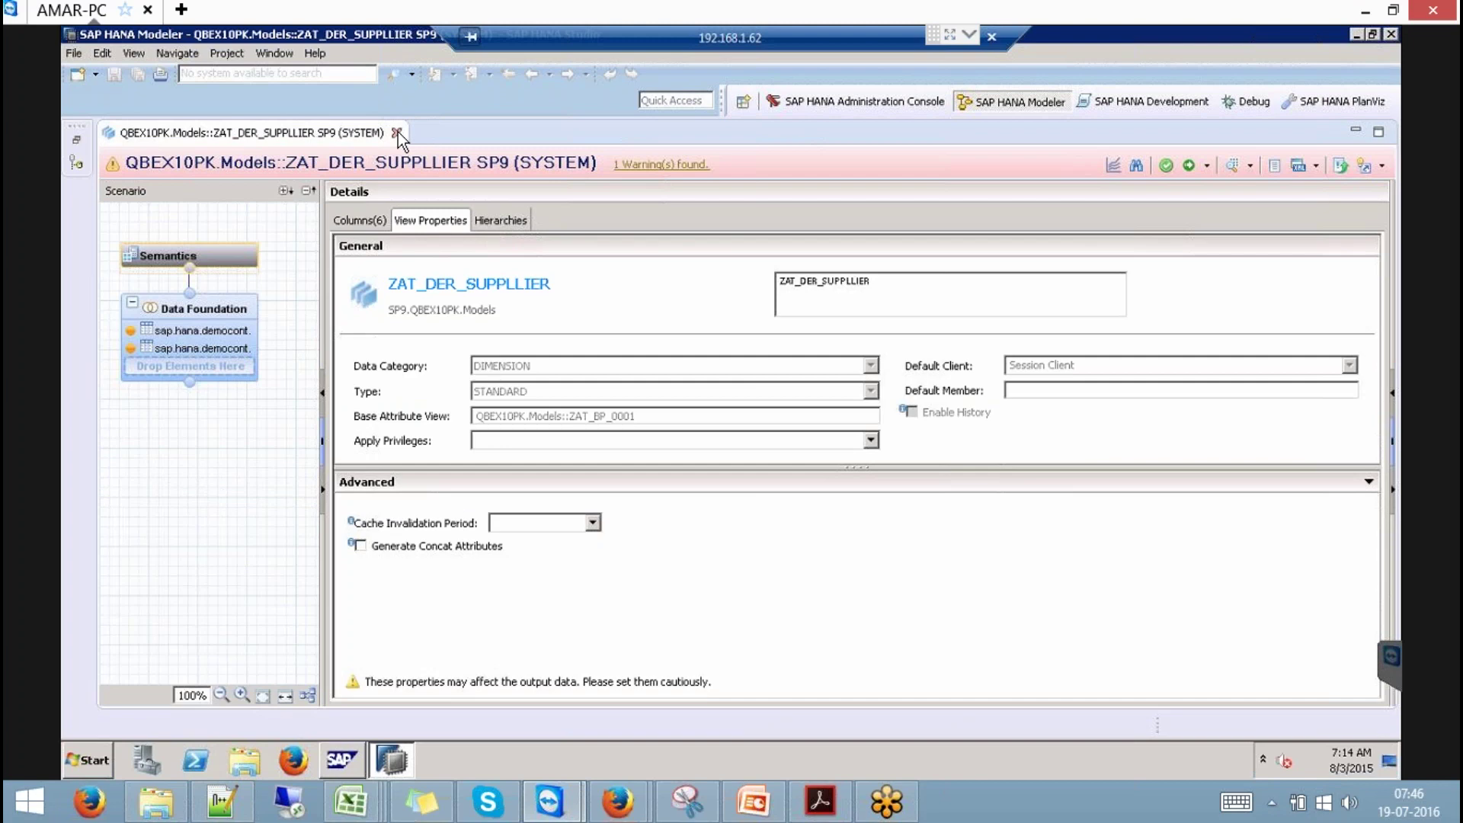
click(397, 133)
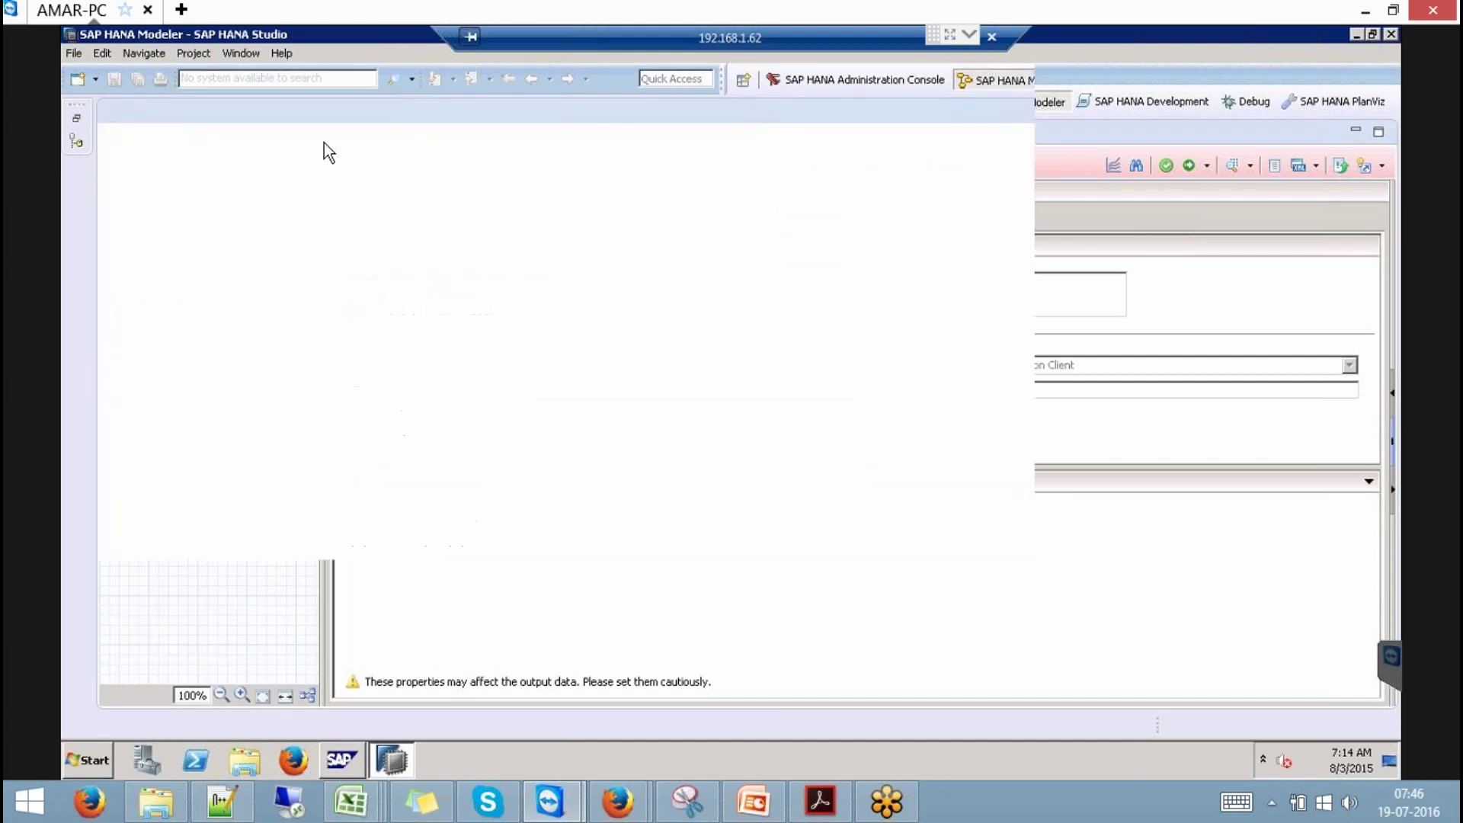
- Restore the Systems tree and select the Attribute Views folder of the QBEX10PK package
click(73, 120)
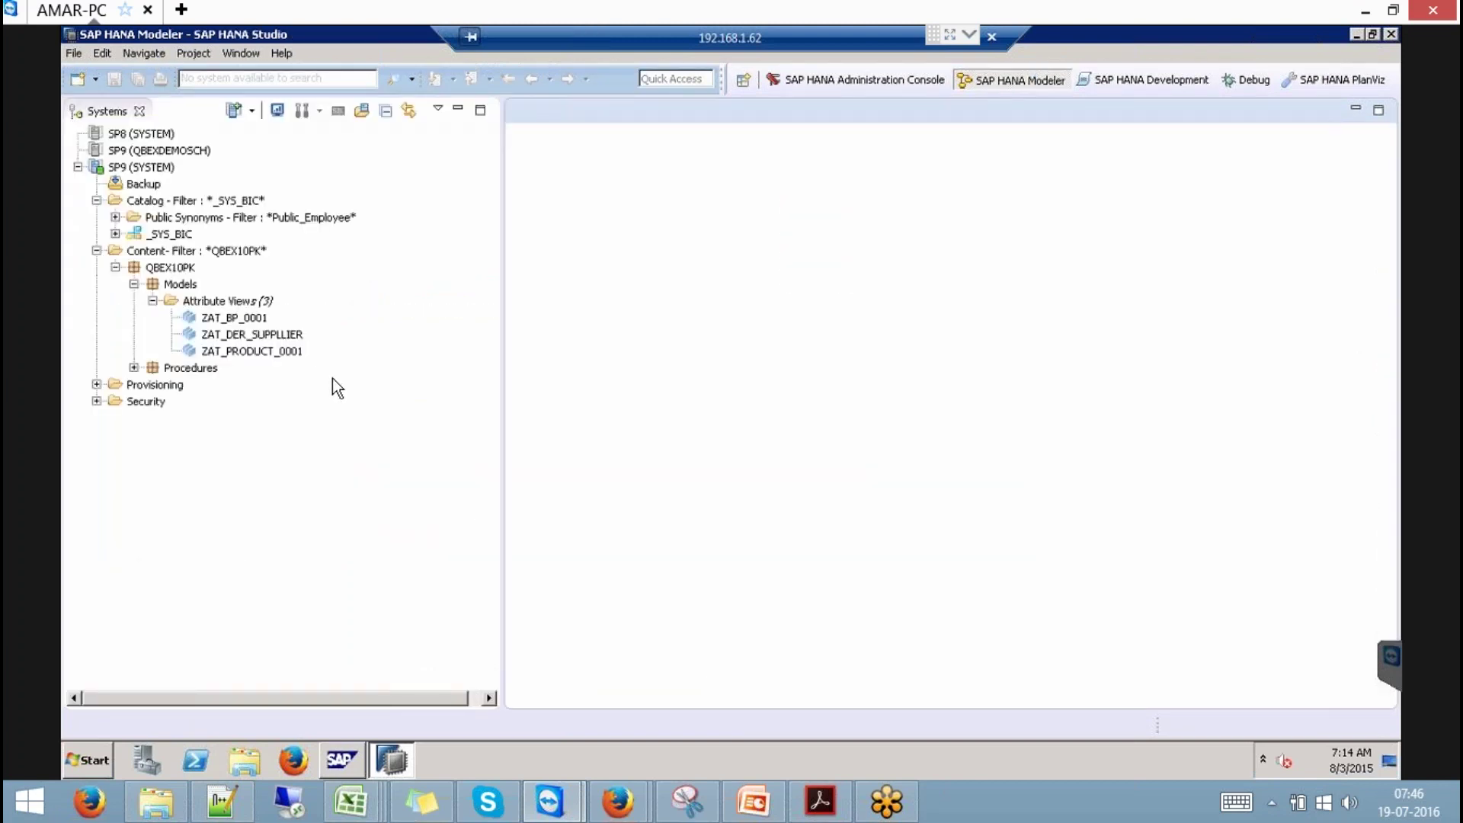
click(259, 301)
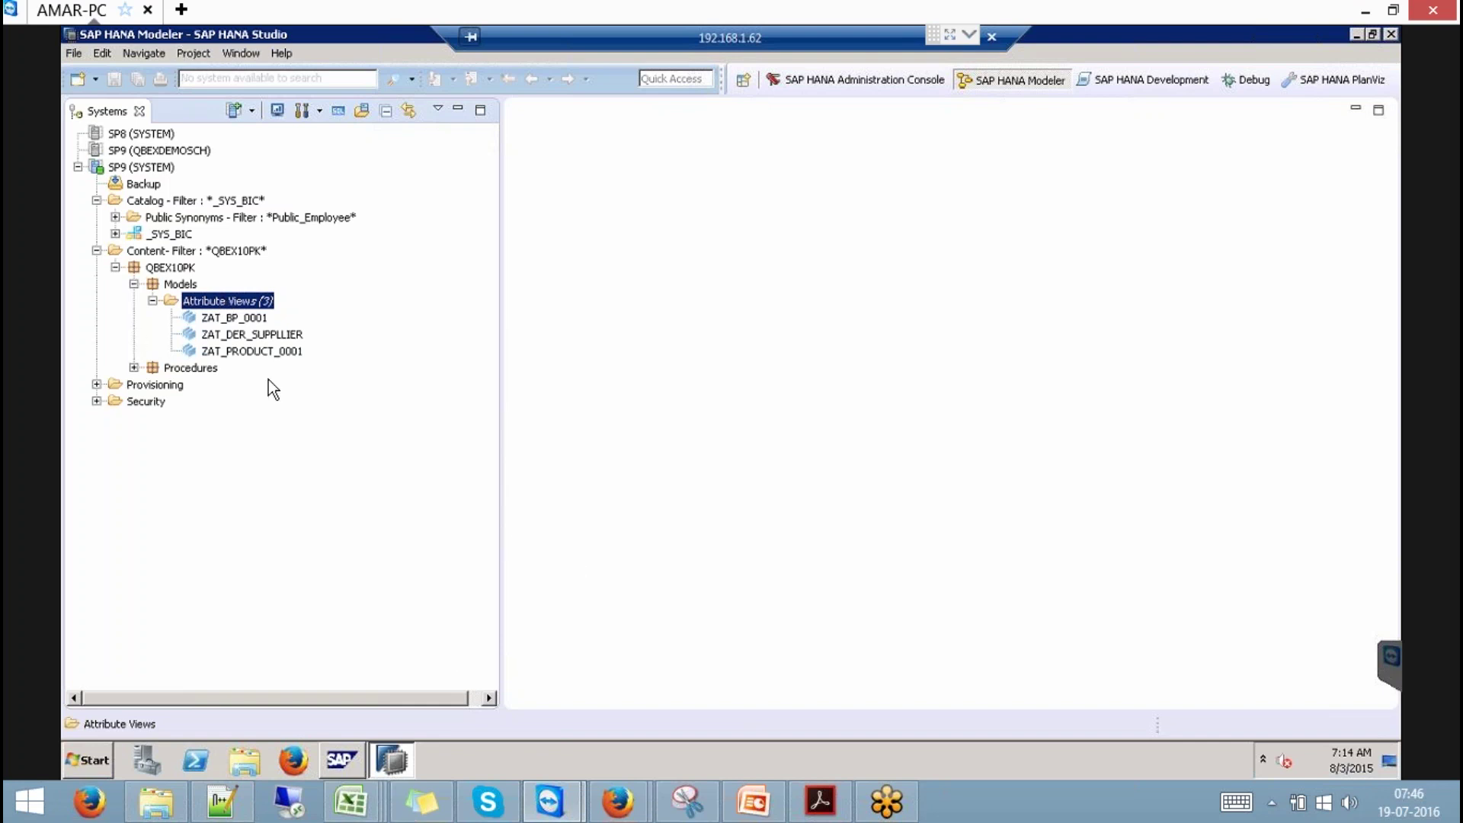
- Switch to Notepad++ and add a dashed separator line below the Business Partner attribute notes, followed by blank lines
click(220, 800)
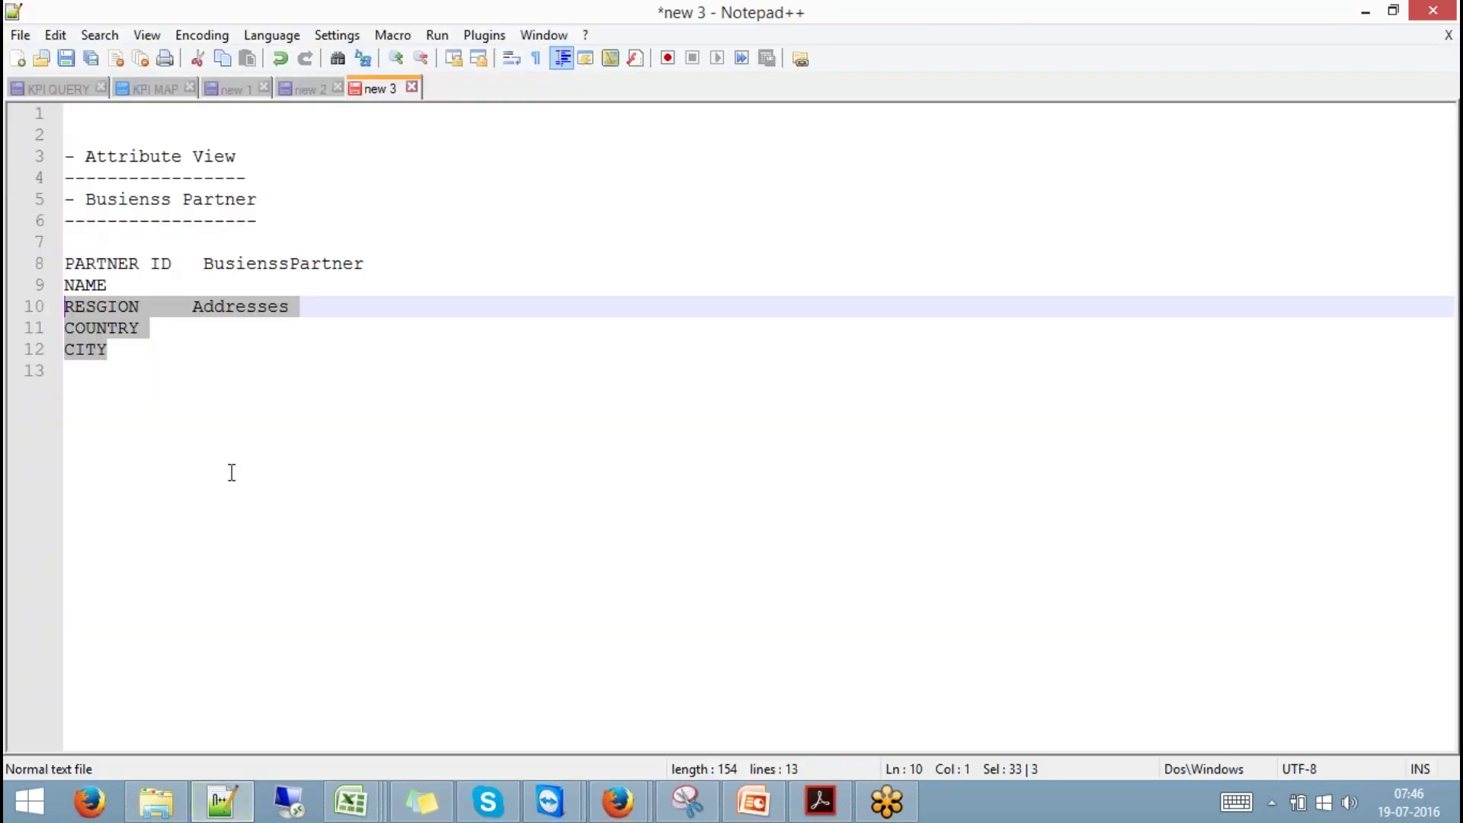
drag(138, 363, 40, 152)
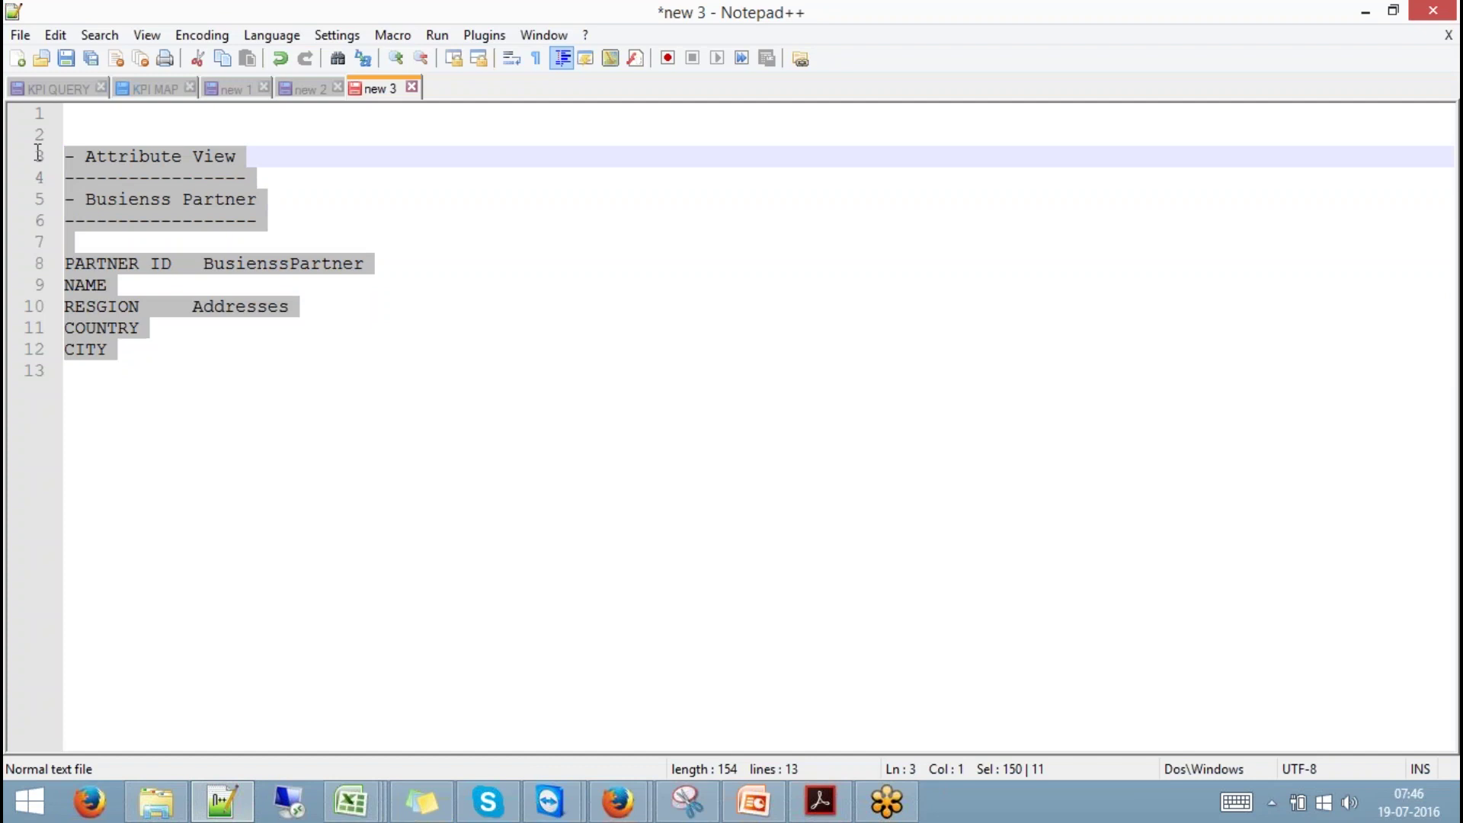
click(64, 370)
key(Return)
text(-)
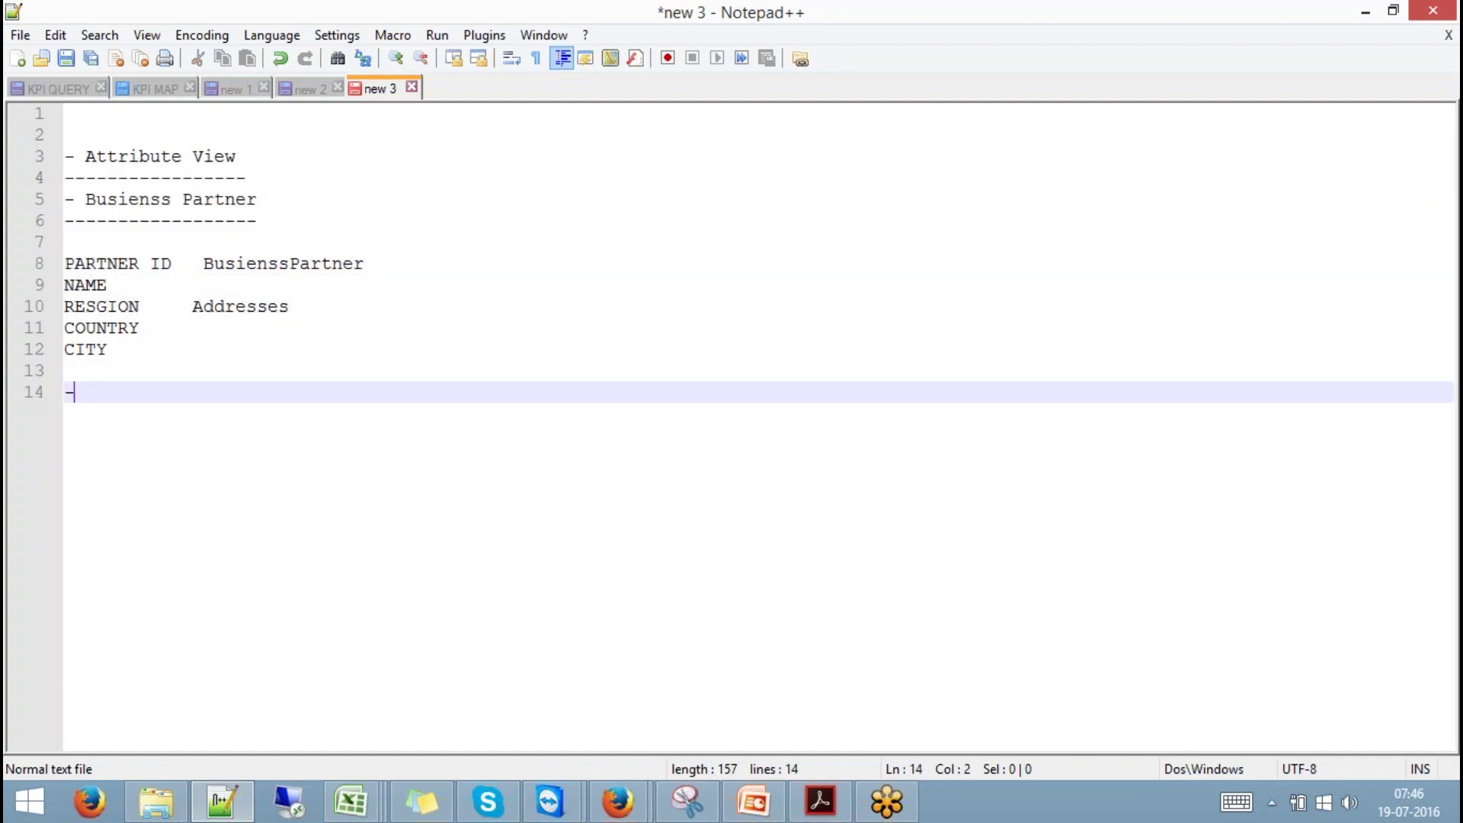
text(----------------------------)
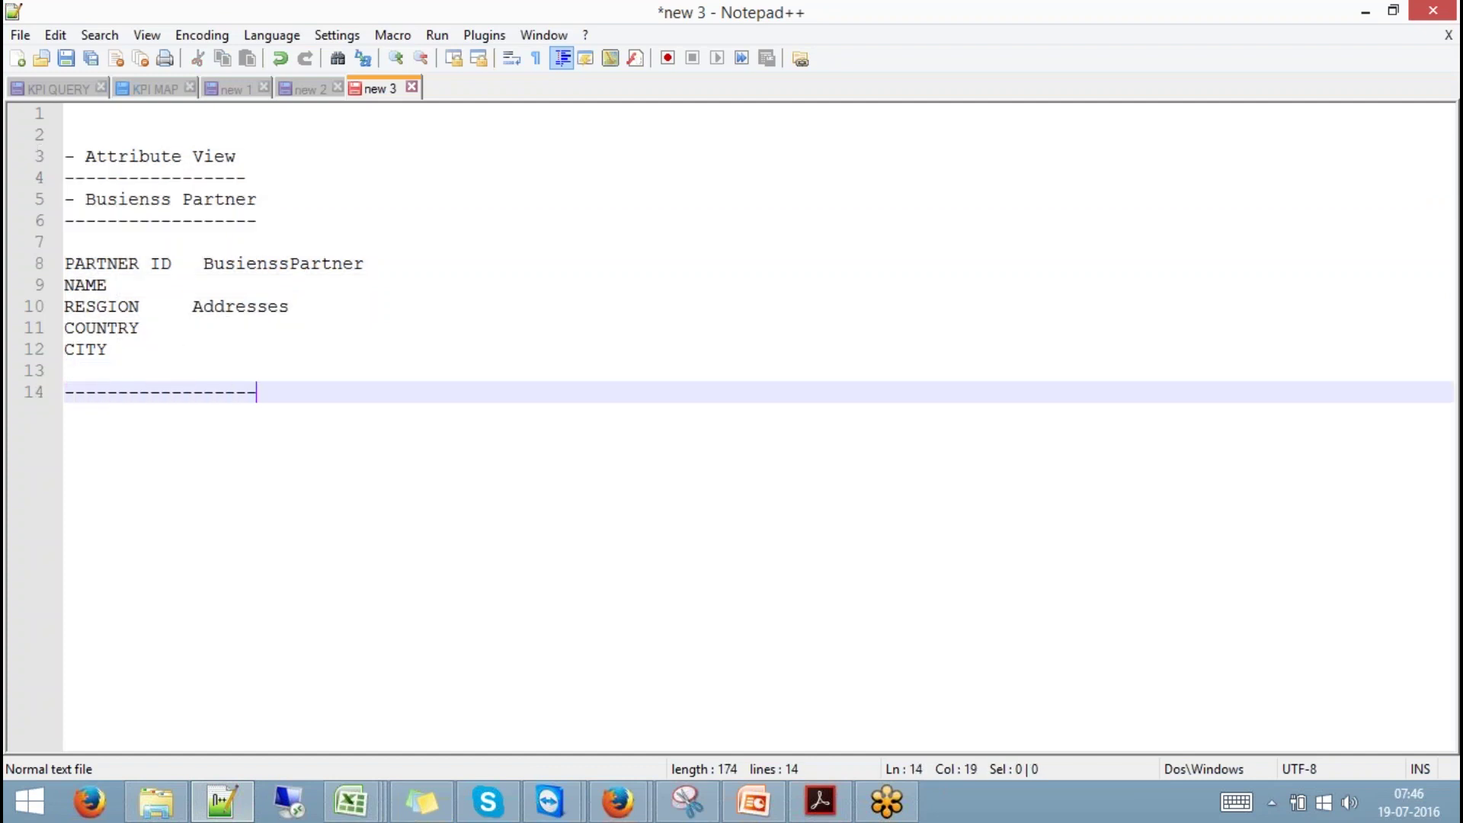
key(Return)
key(Return)
key(Return)
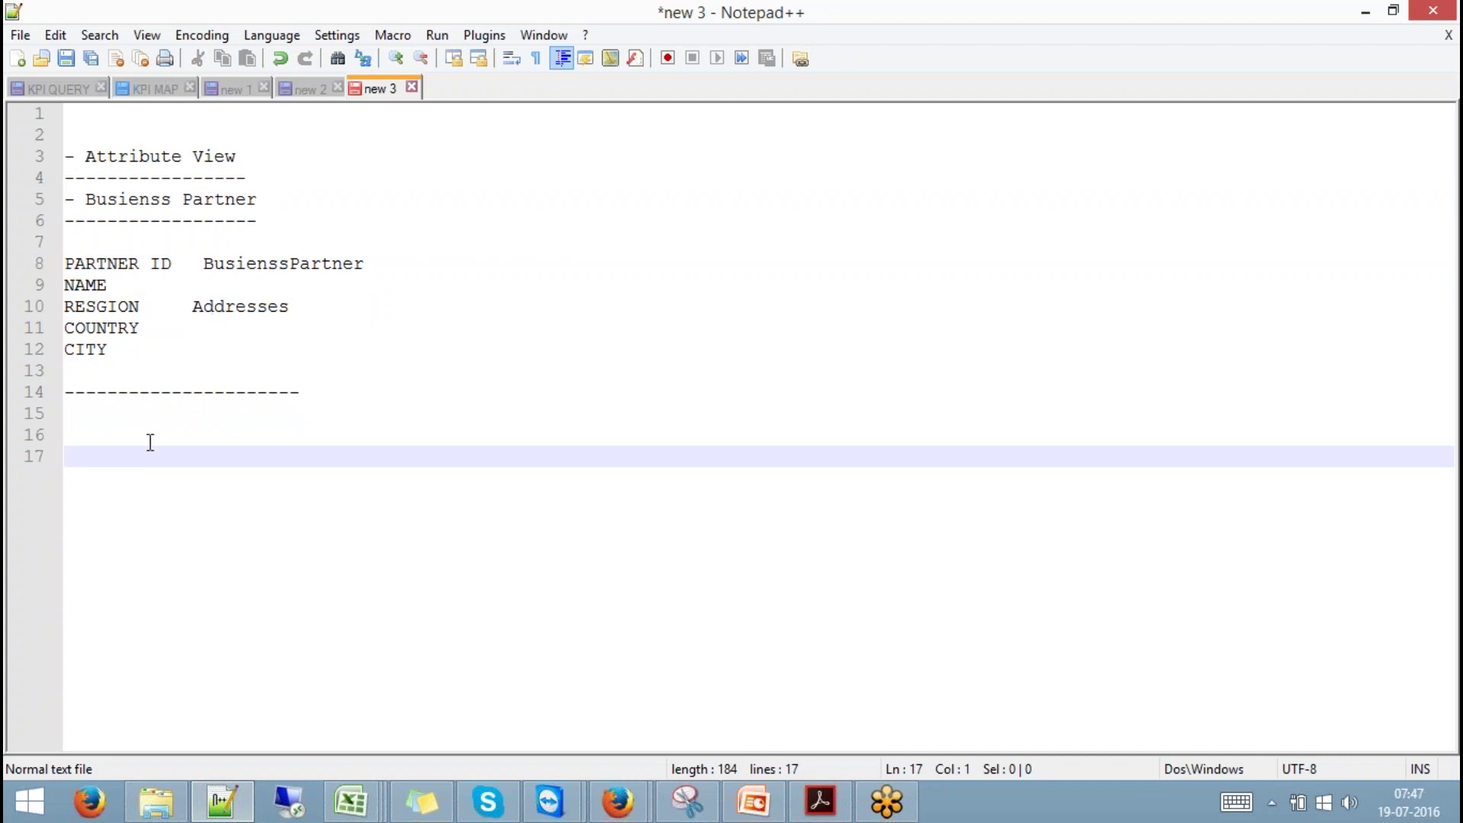
- Note the schema name _SYS_BI below the separator, and "-- gREGORIAN /. FISCAL" as the calendar types under it
text(_SYS_BI)
key(Return)
key(Return)
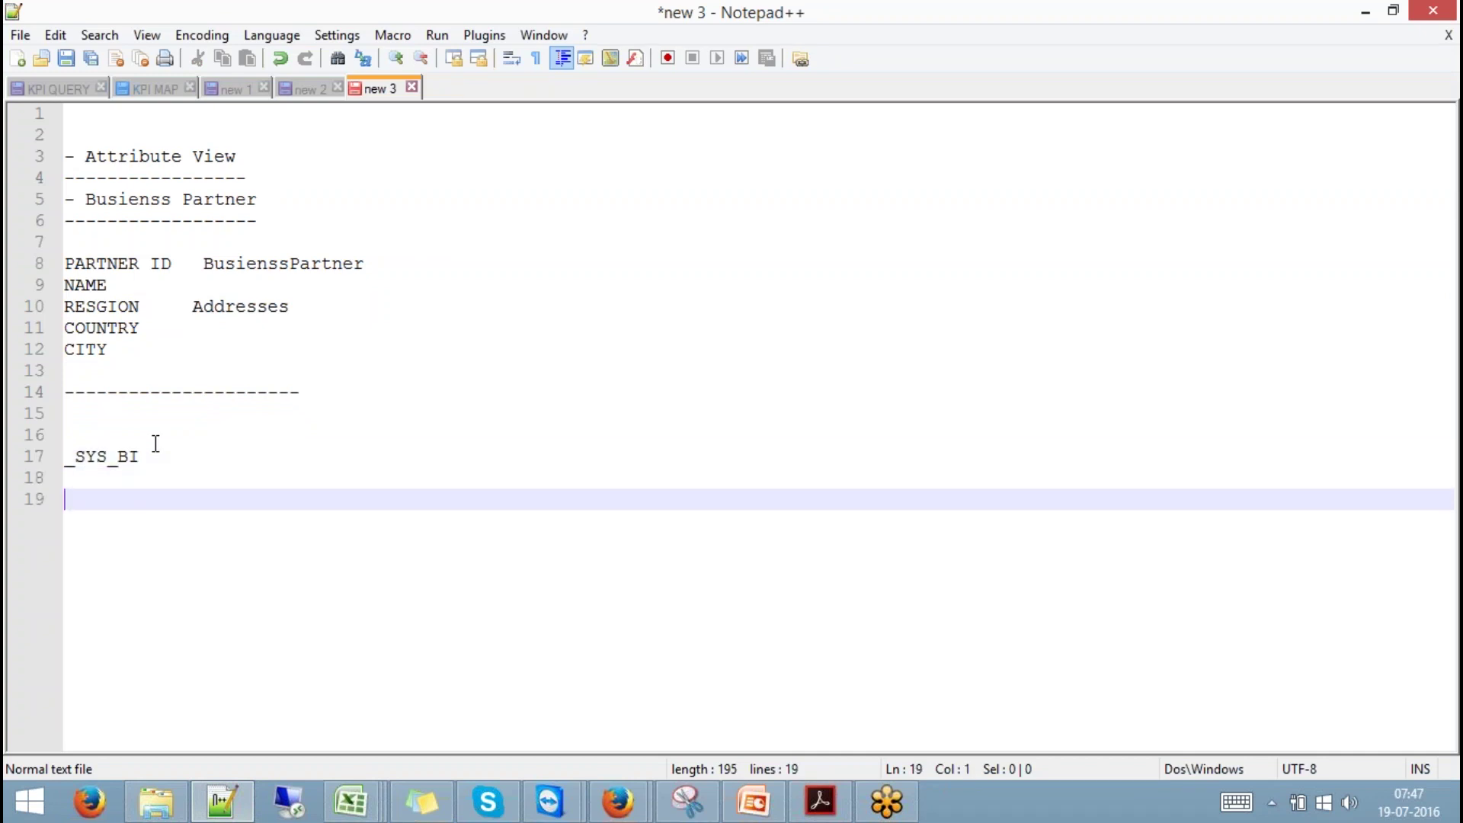
text(-- gREGORI)
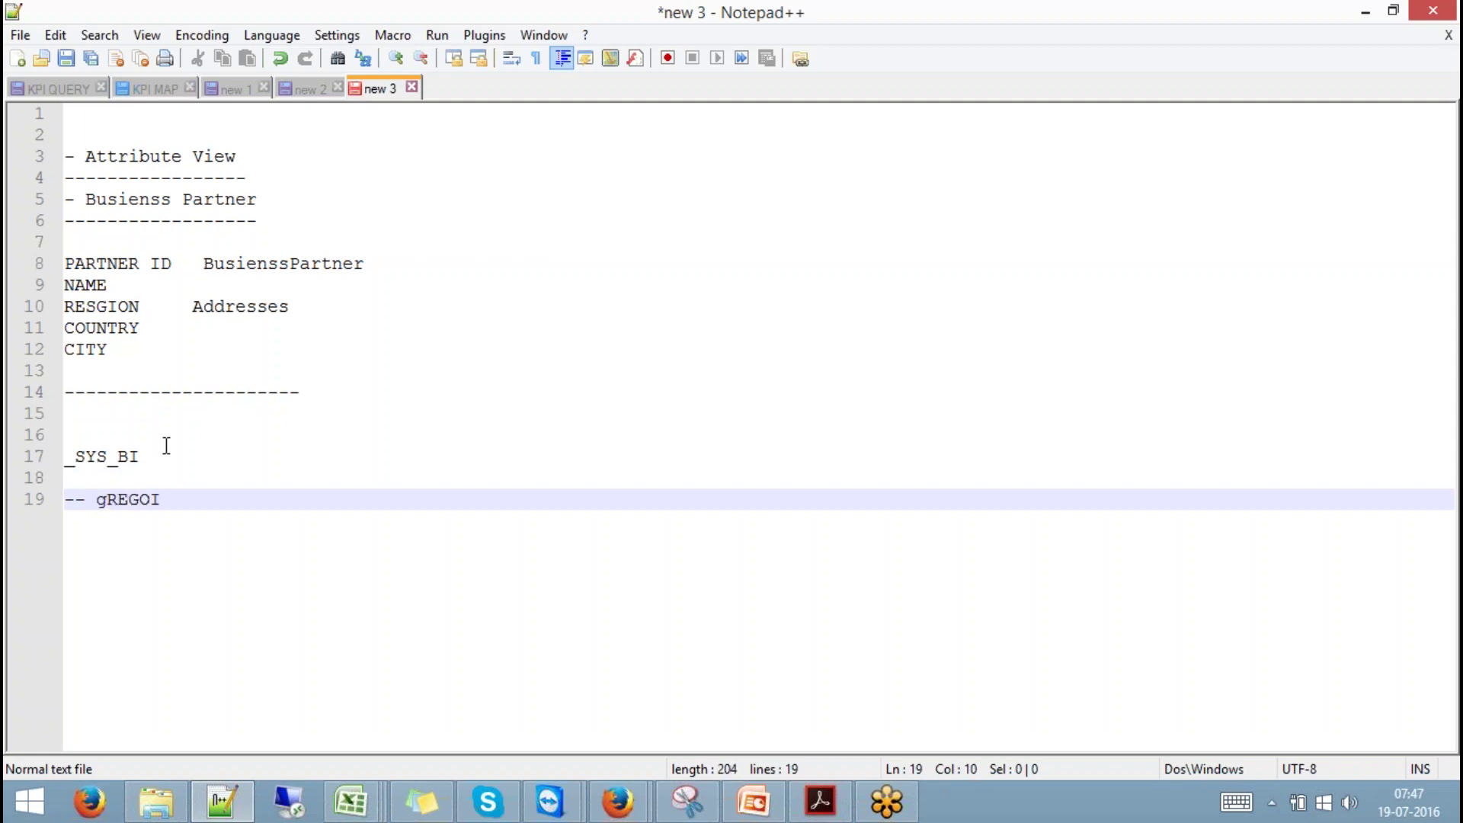
text(AN  /. FISCAL)
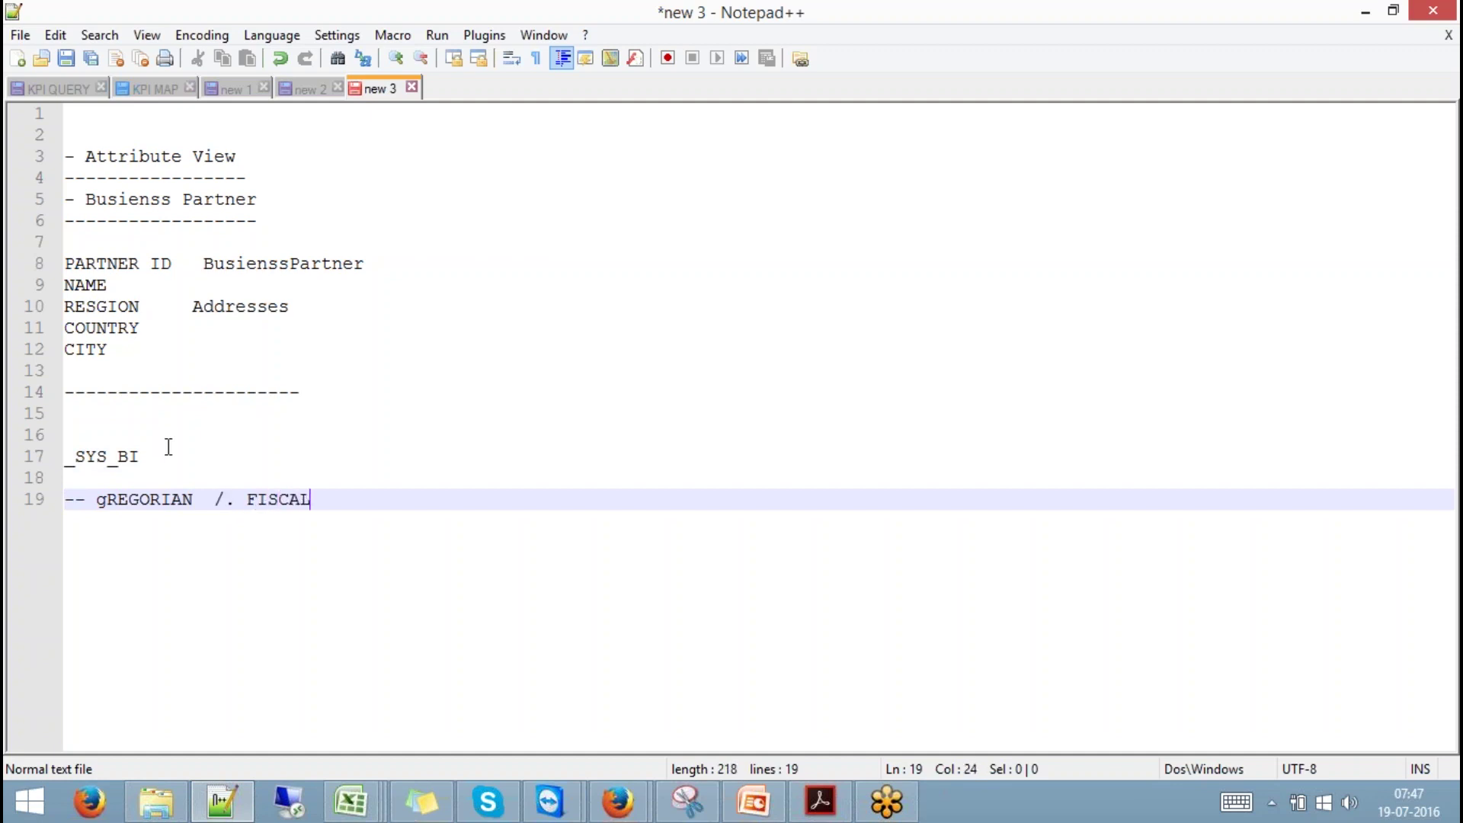
key(Return)
key(Return)
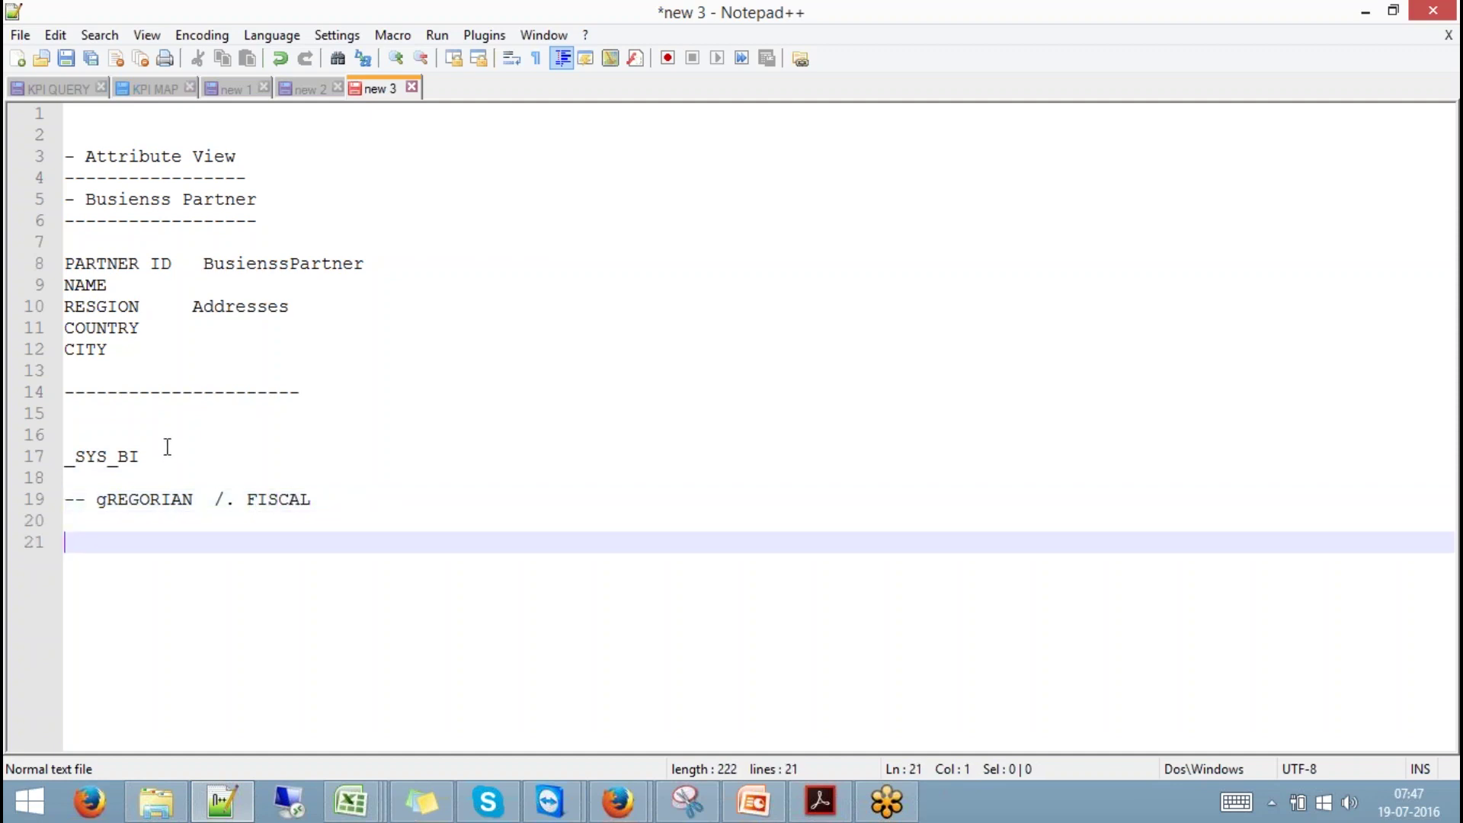
- Highlight the schema and calendar type notes, and add the note T_M_DIM below the calendar line
drag(193, 499, 96, 501)
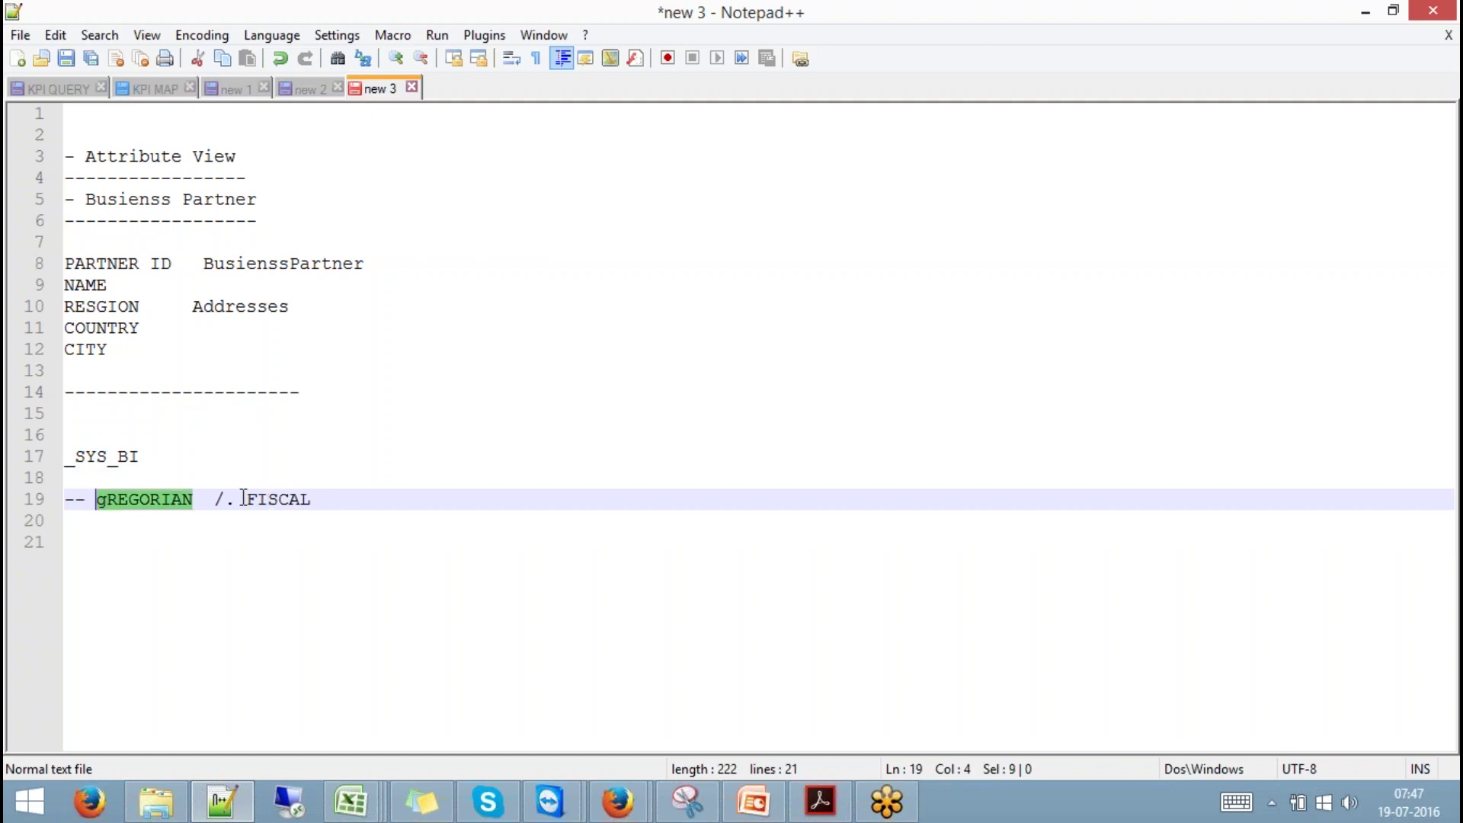
drag(245, 500, 315, 490)
drag(195, 497, 314, 495)
drag(154, 458, 50, 454)
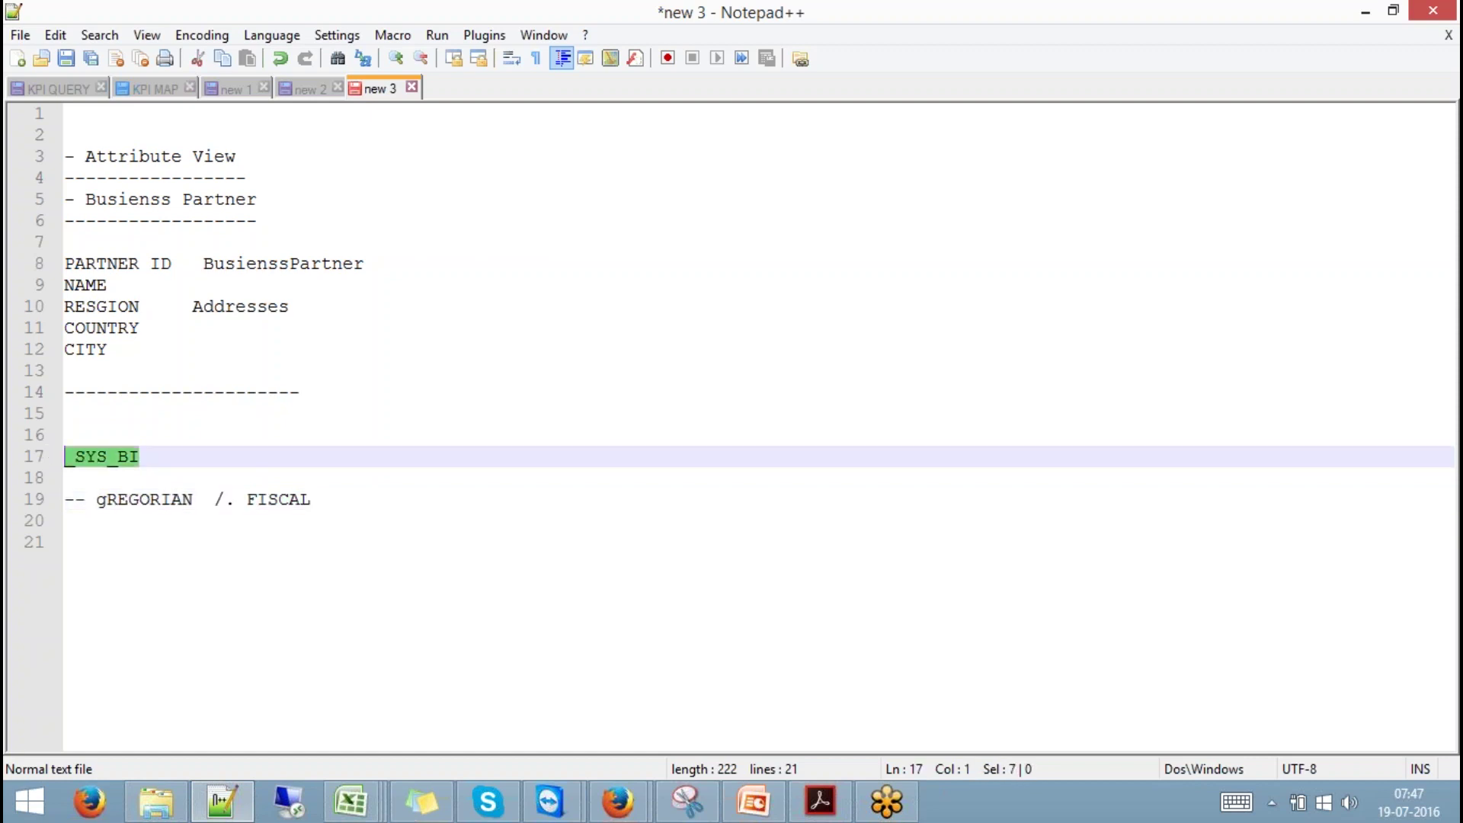
drag(97, 500, 182, 500)
click(165, 549)
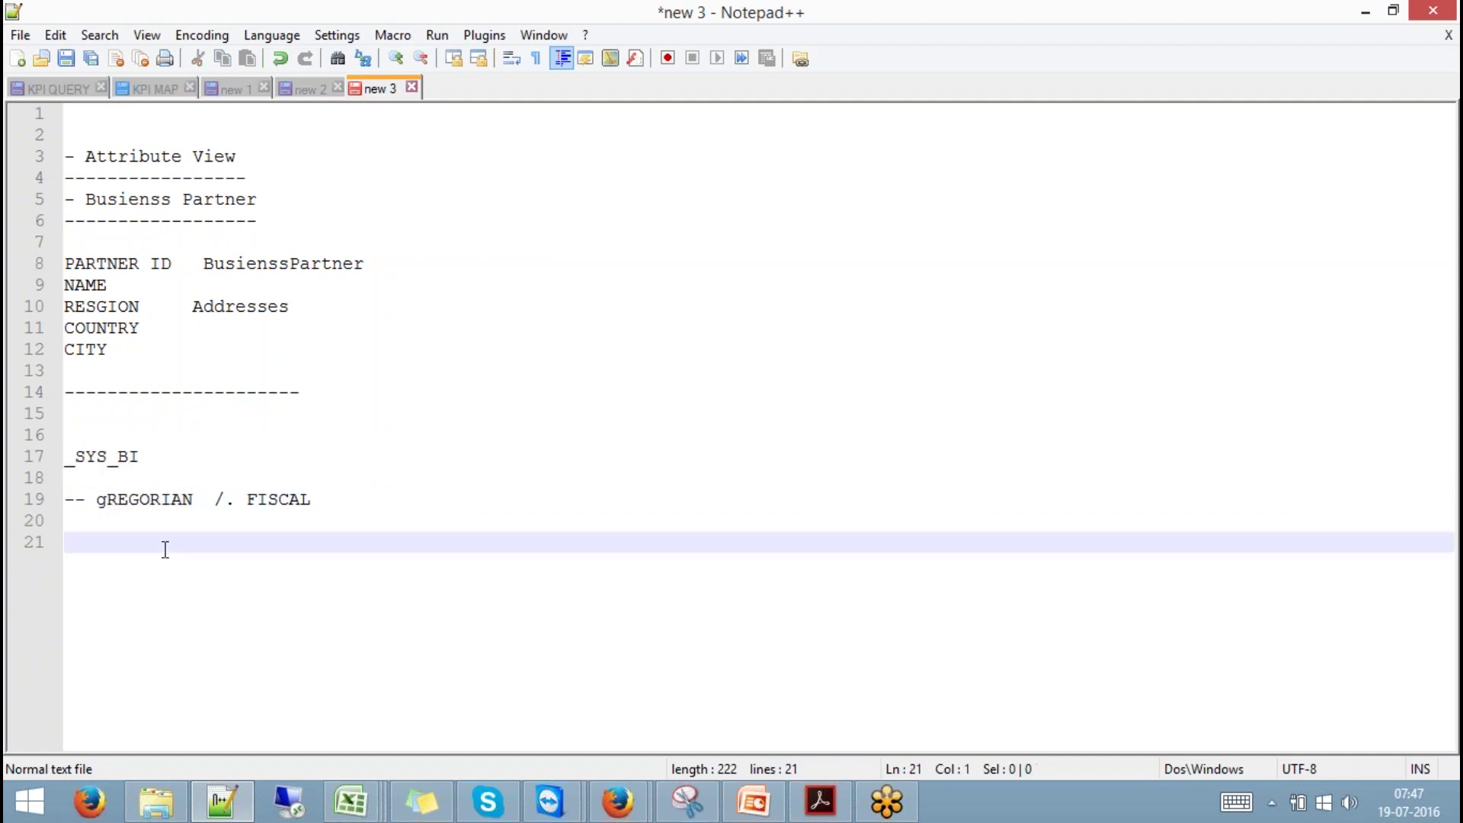
text(T_M_DIM)
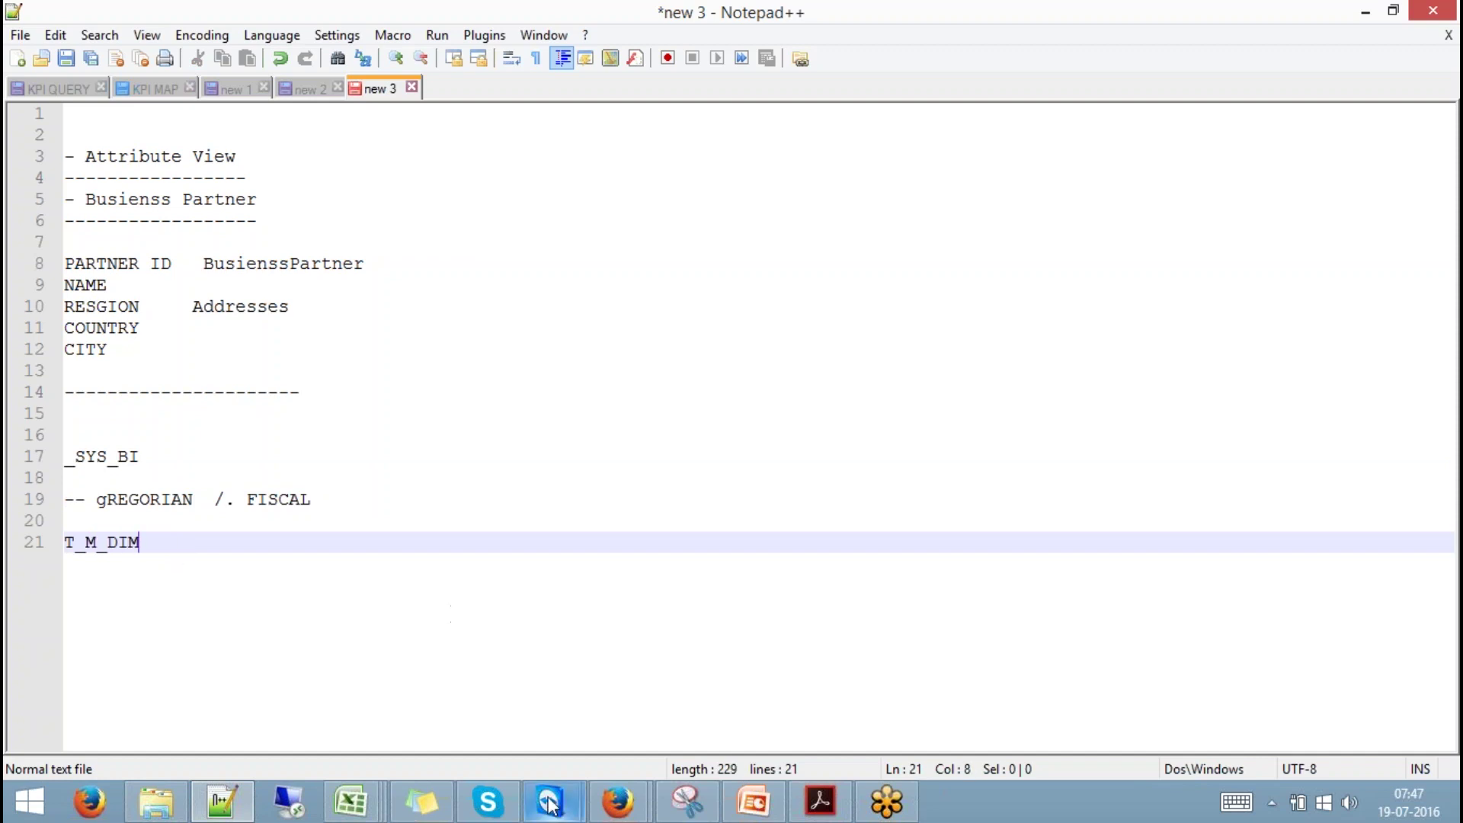
- Switch back to SAP HANA Studio and filter the catalog schemas of SP9 by _SYS_BI
mouse_move(550, 802)
click(609, 747)
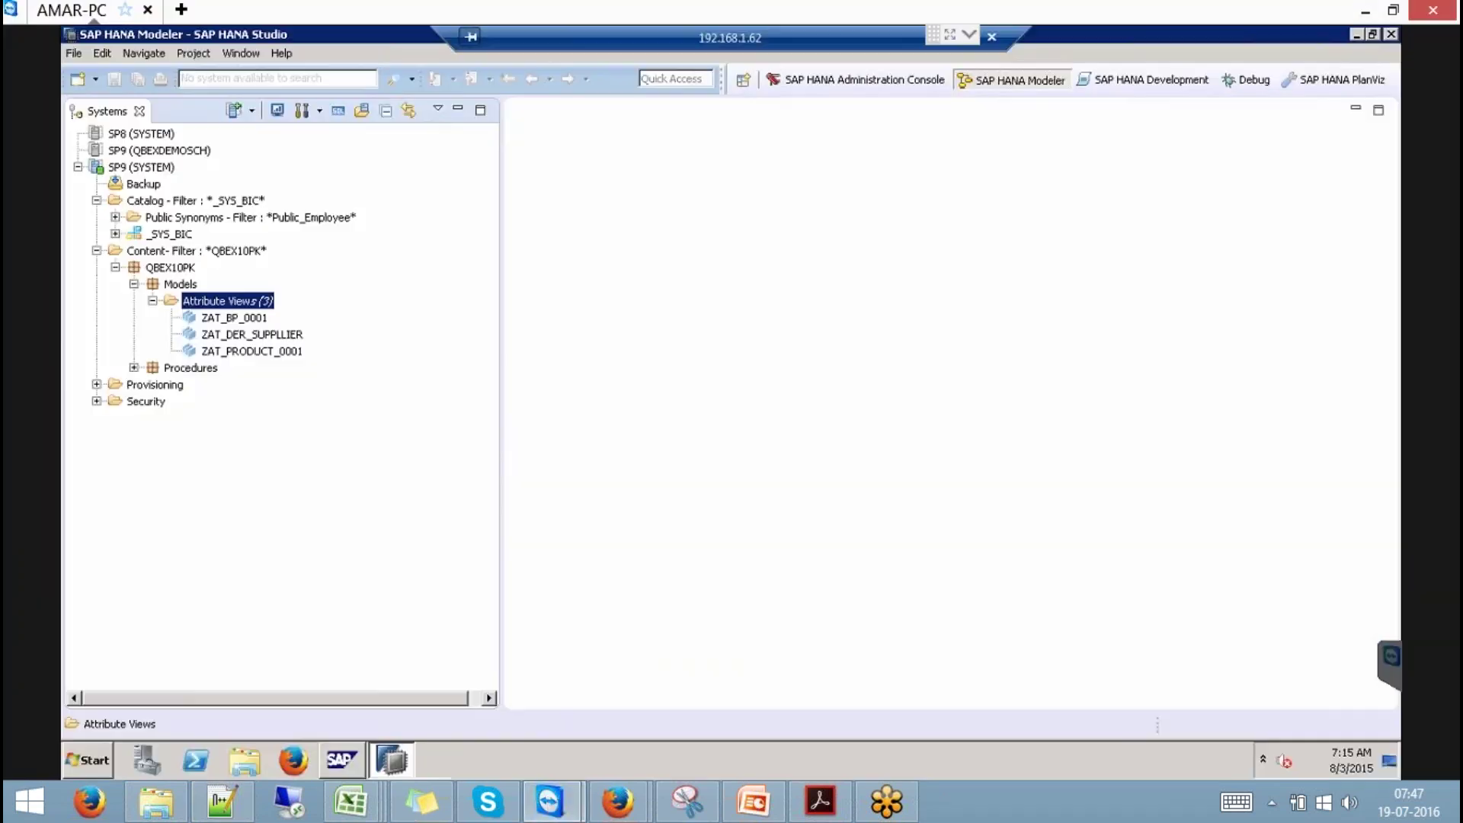
click(163, 203)
right_click(163, 205)
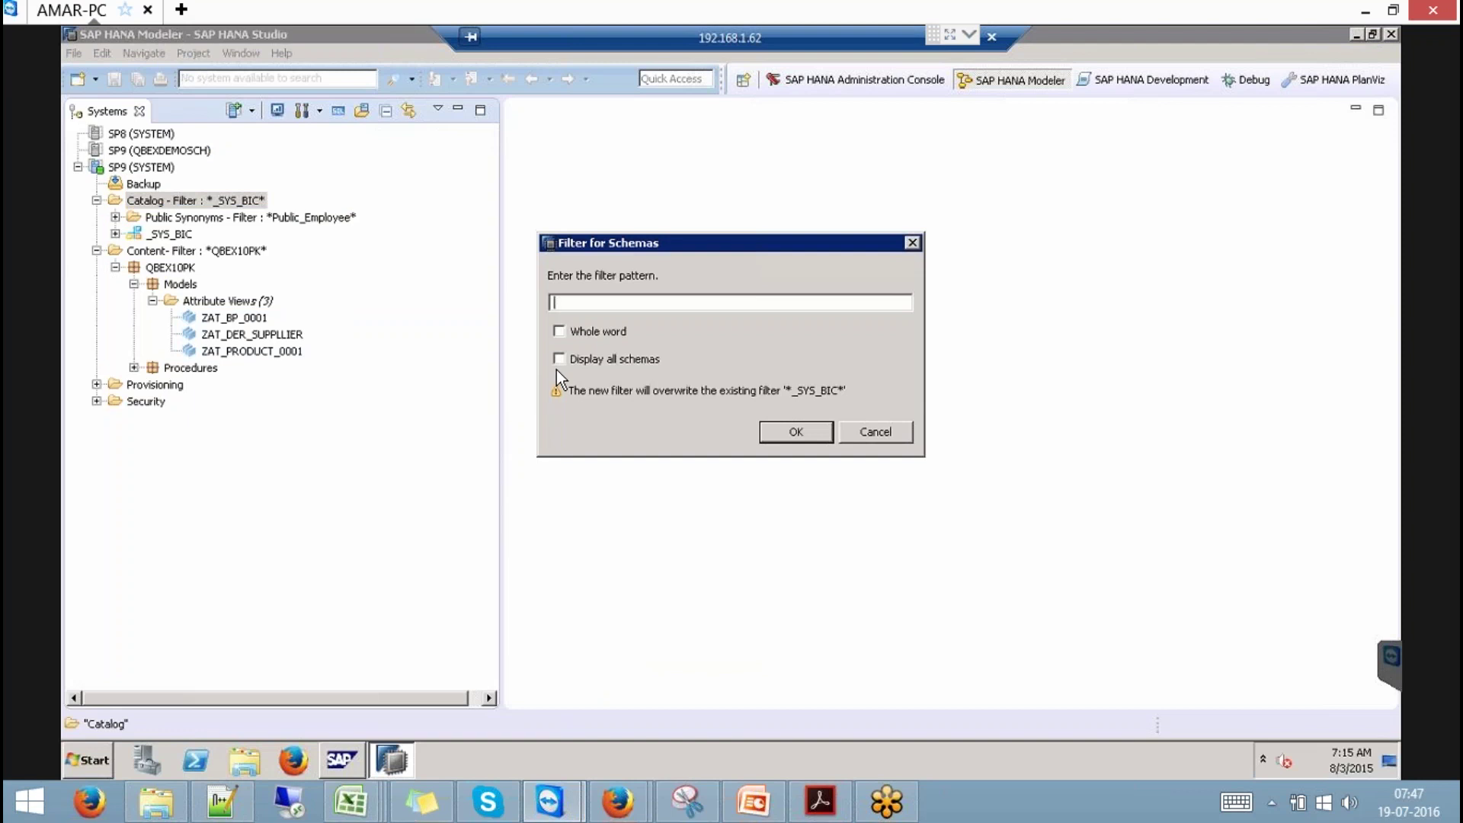
text(_SYS_BI)
key(Return)
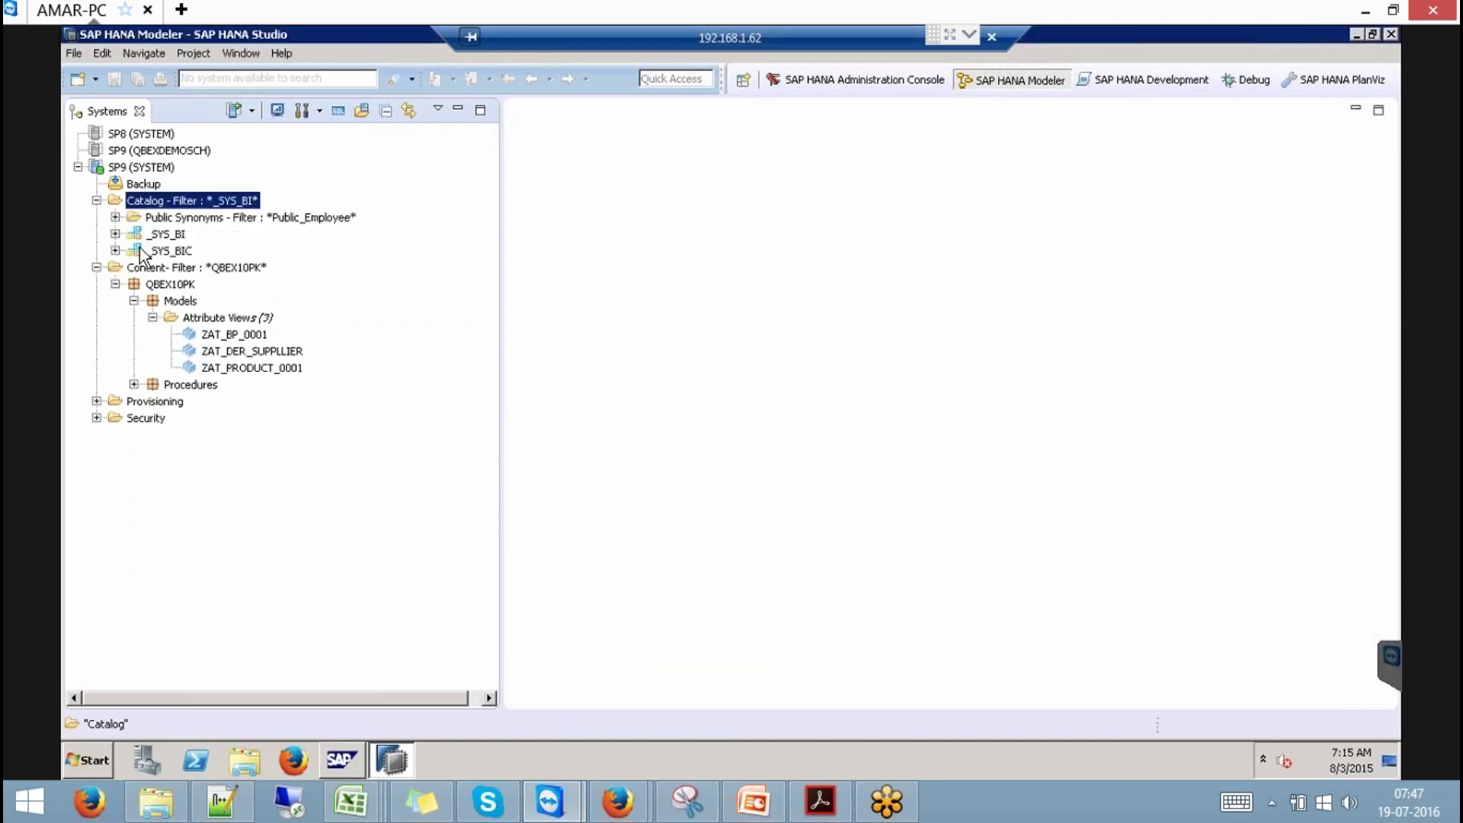
- Expand the _SYS_BI schema and its Tables folder, and look through the time dimension tables
click(115, 234)
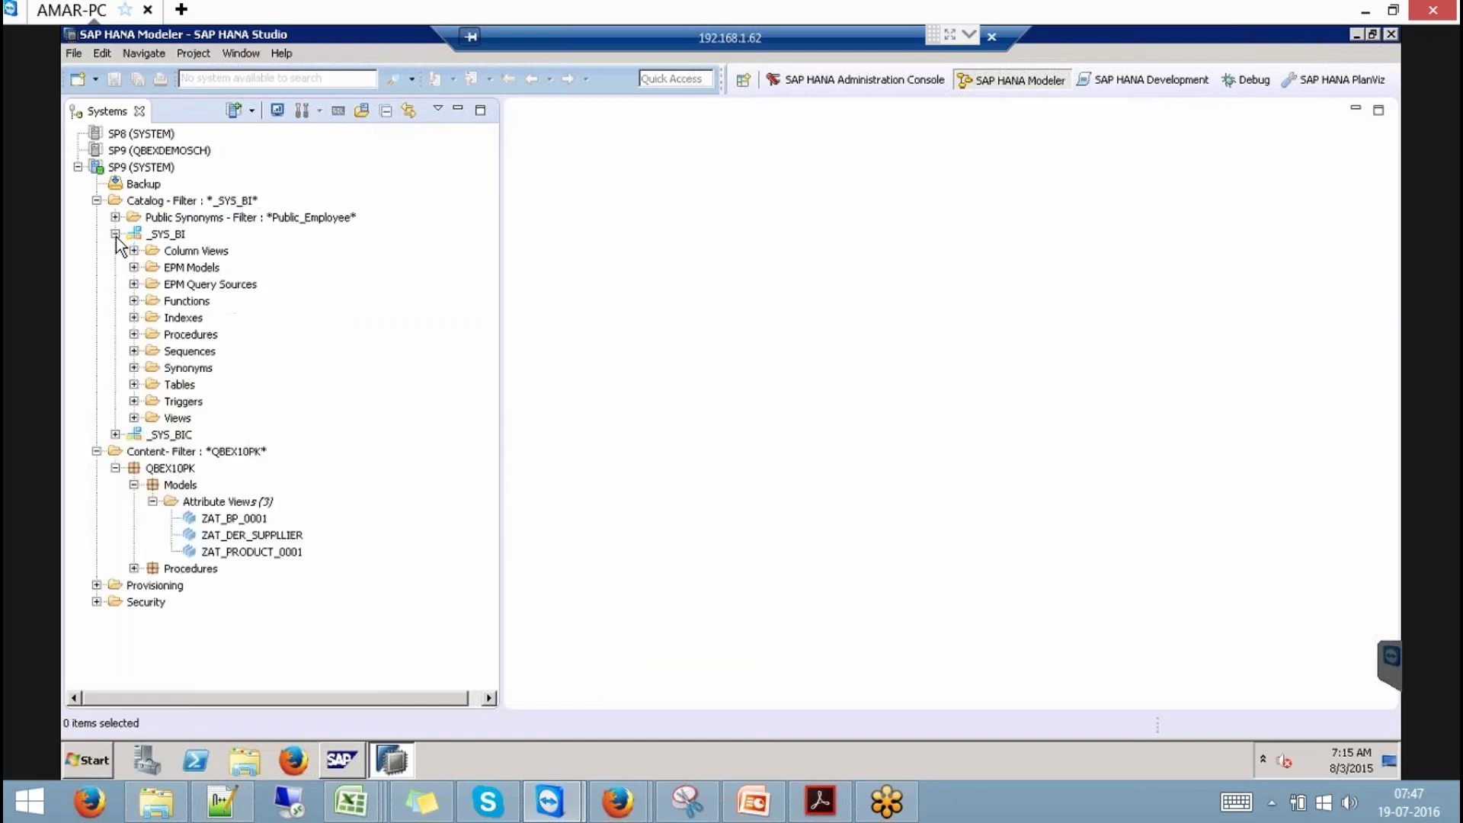
click(133, 384)
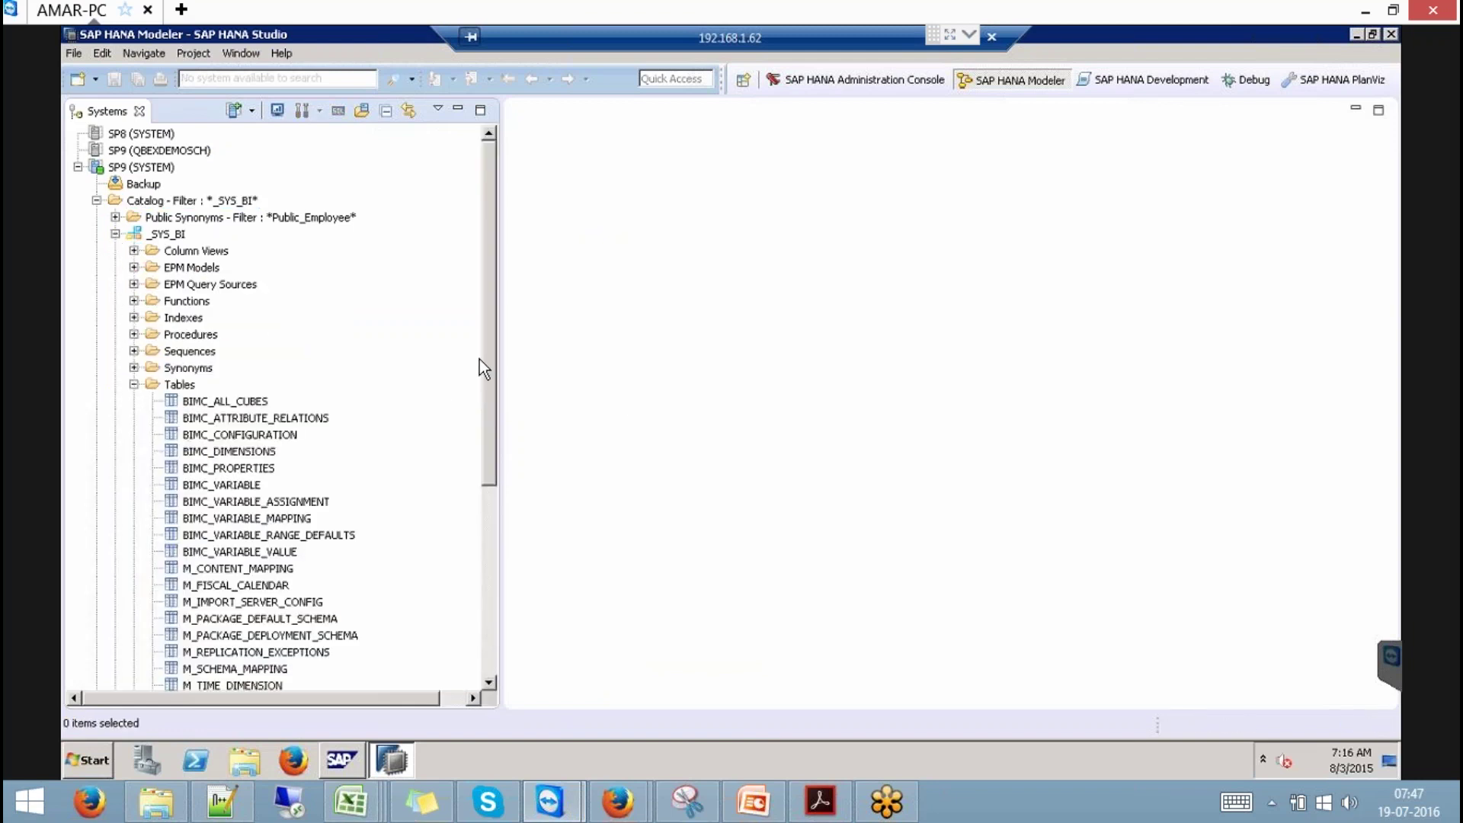
drag(492, 284, 490, 376)
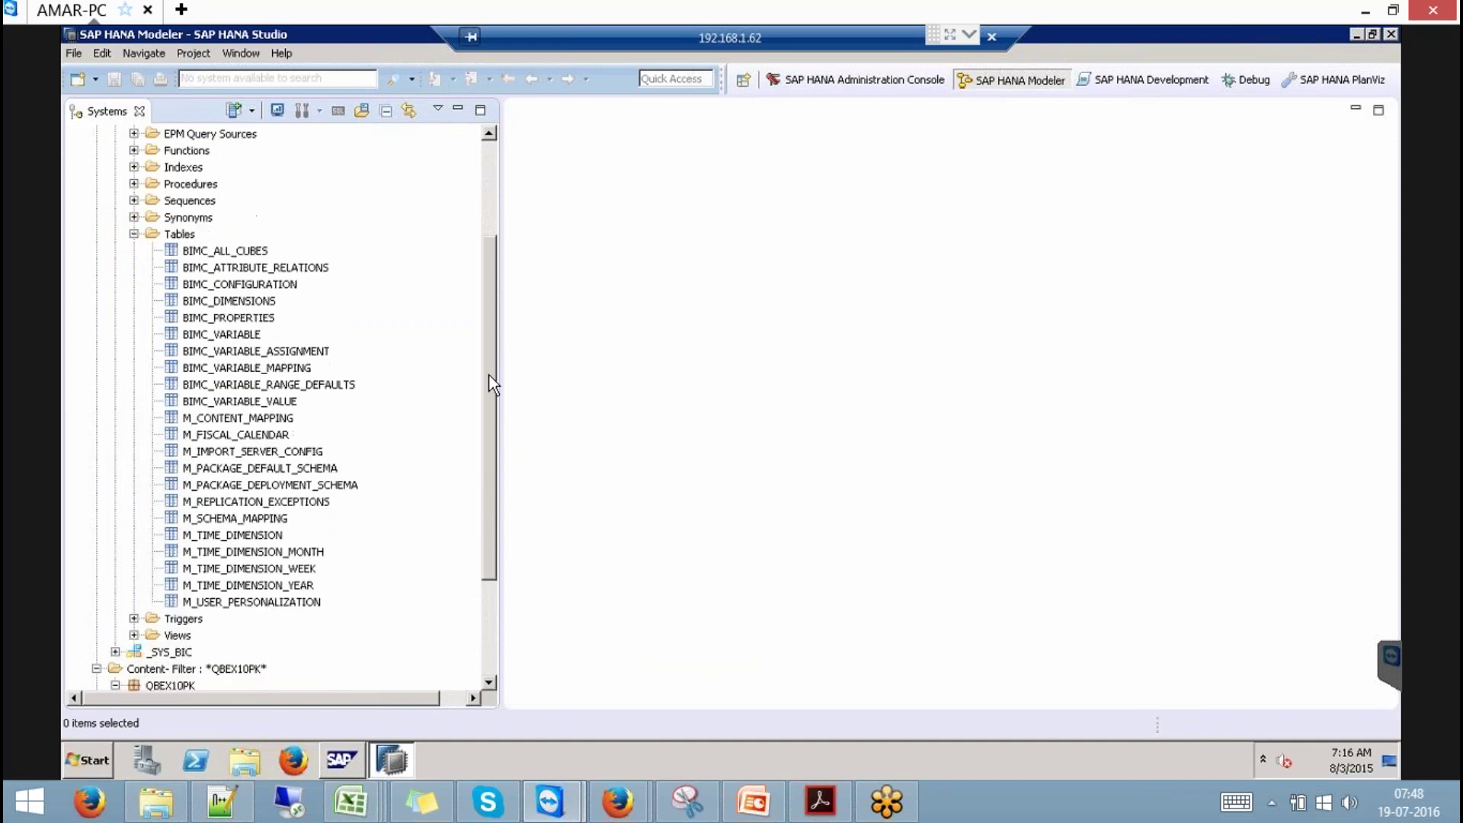
- Preview the data of the M_TIME_DIMENSION table and close the preview
click(233, 537)
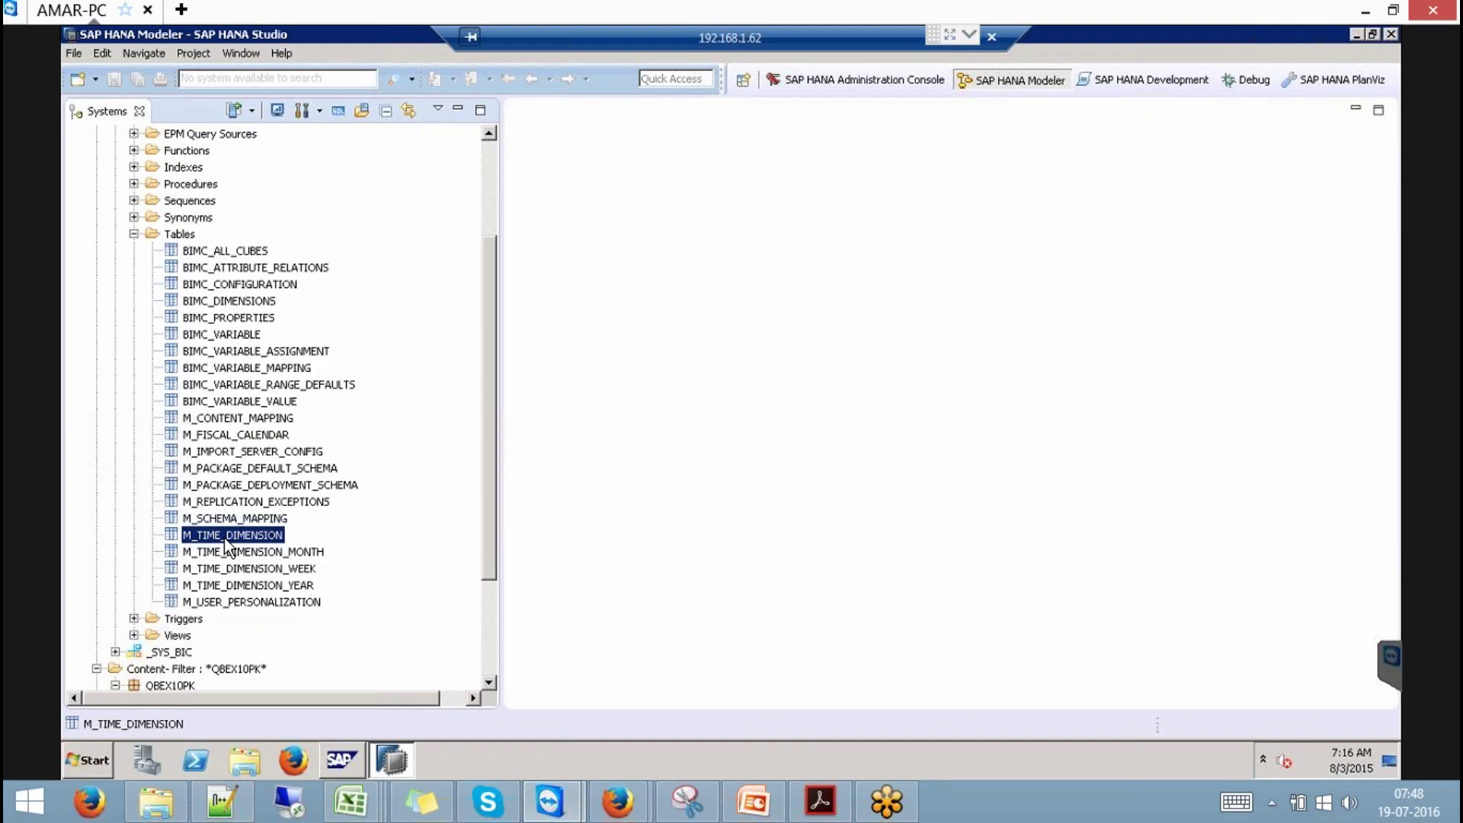
right_click(226, 543)
click(260, 358)
click(699, 112)
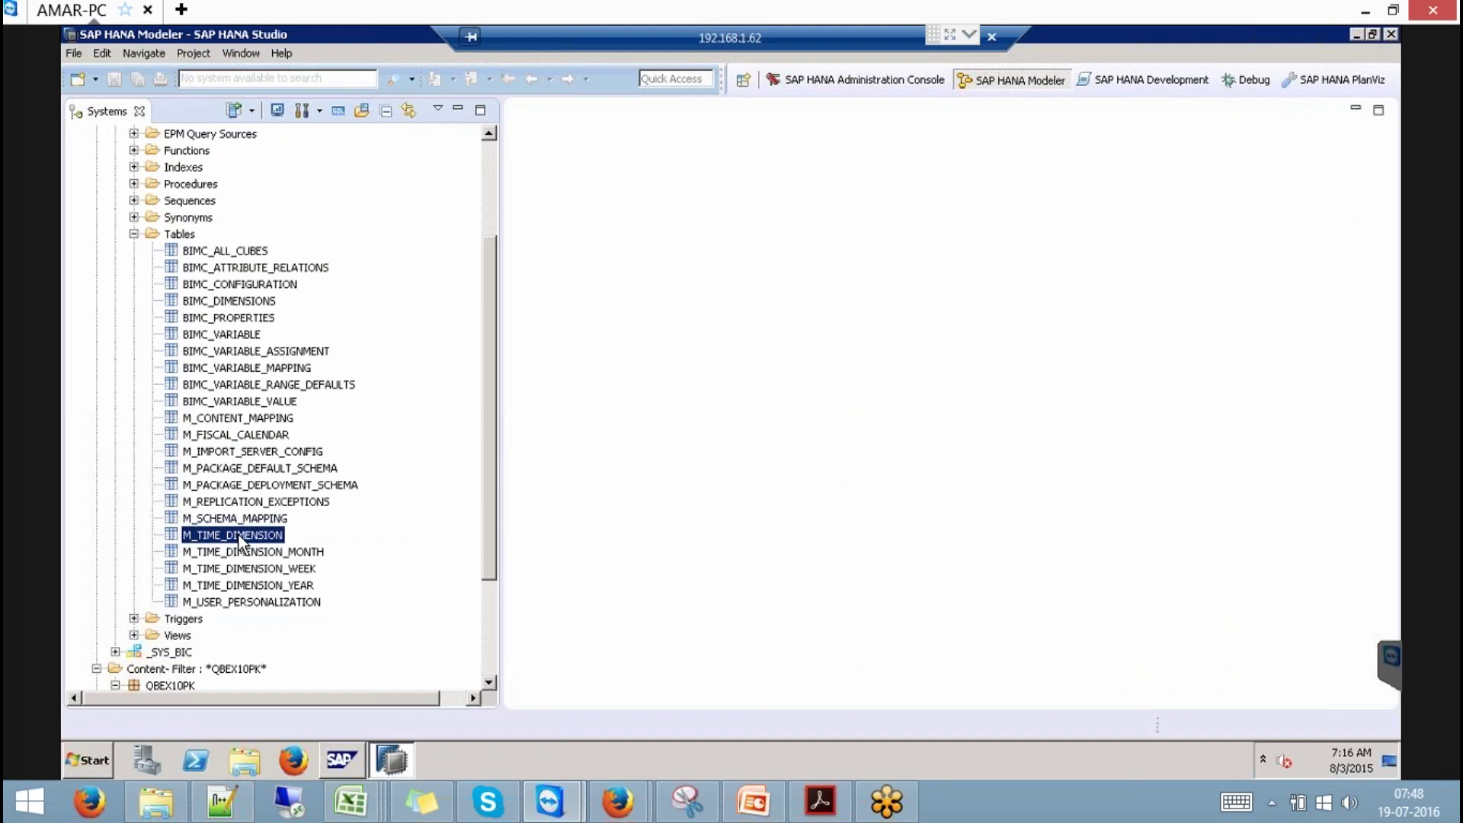
- Delete all rows of the M_TIME_DIMENSION table while keeping the catalog object
right_click(240, 540)
click(300, 390)
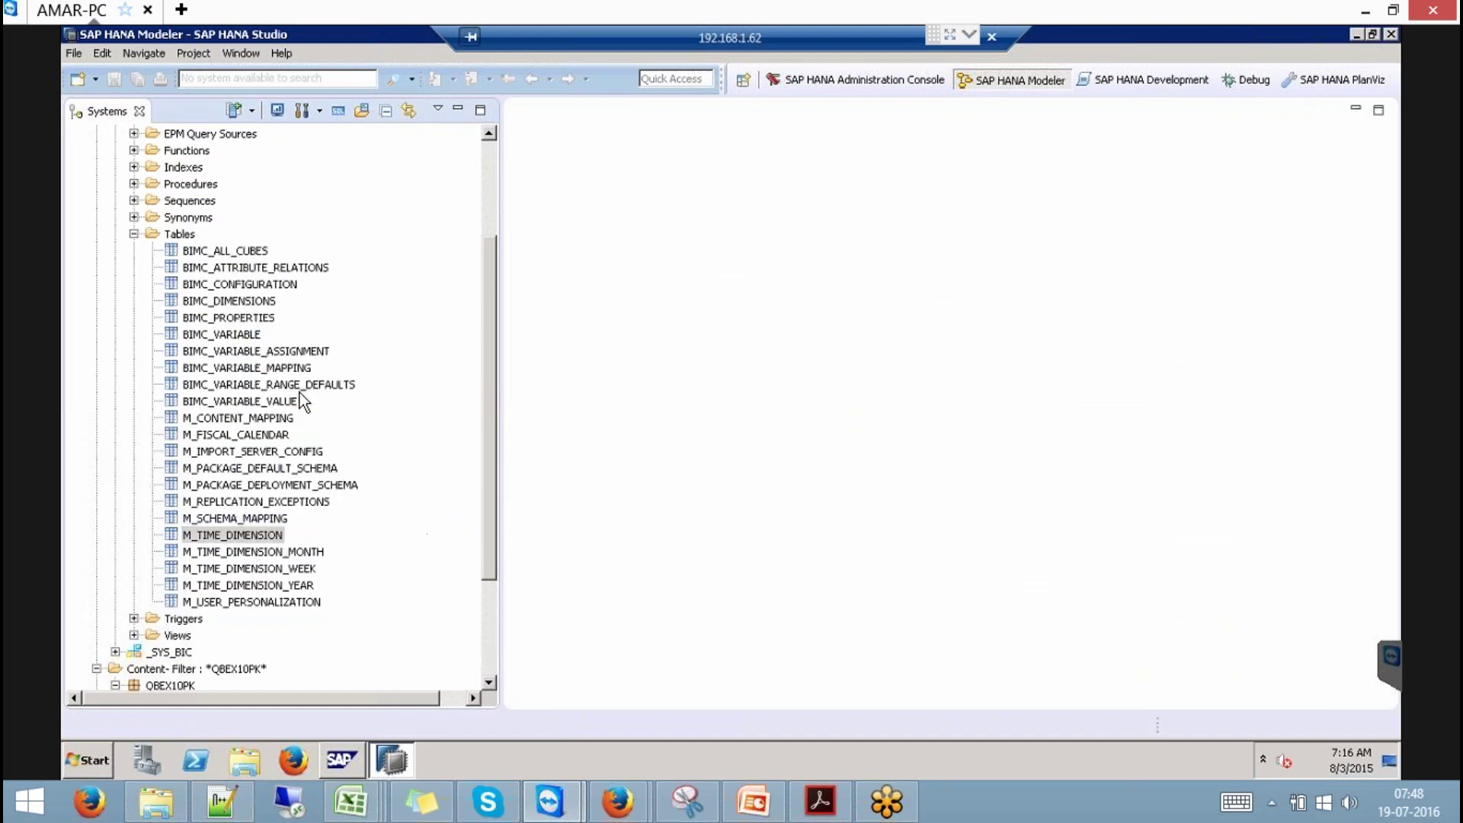
click(589, 412)
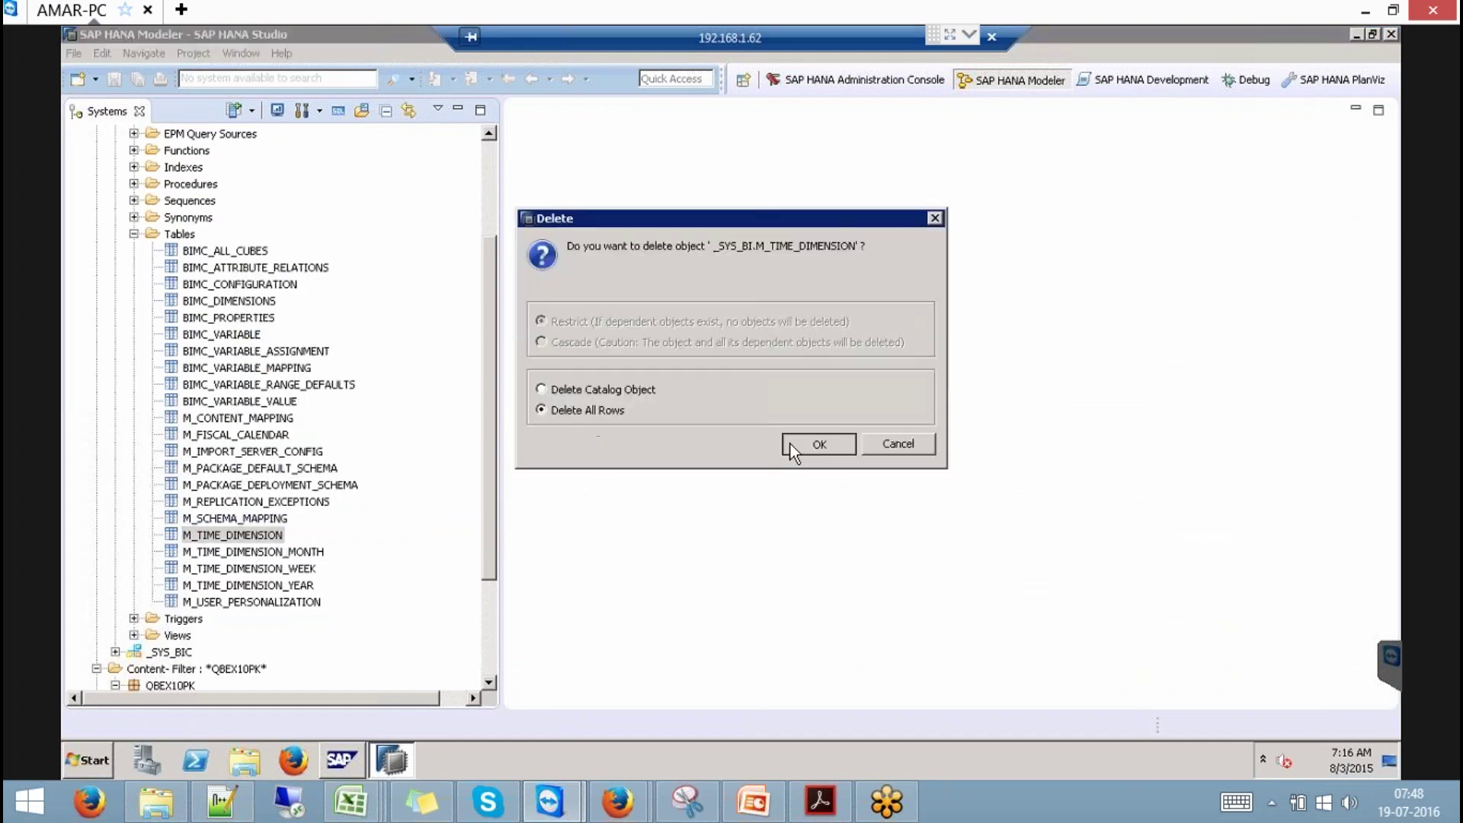
click(789, 443)
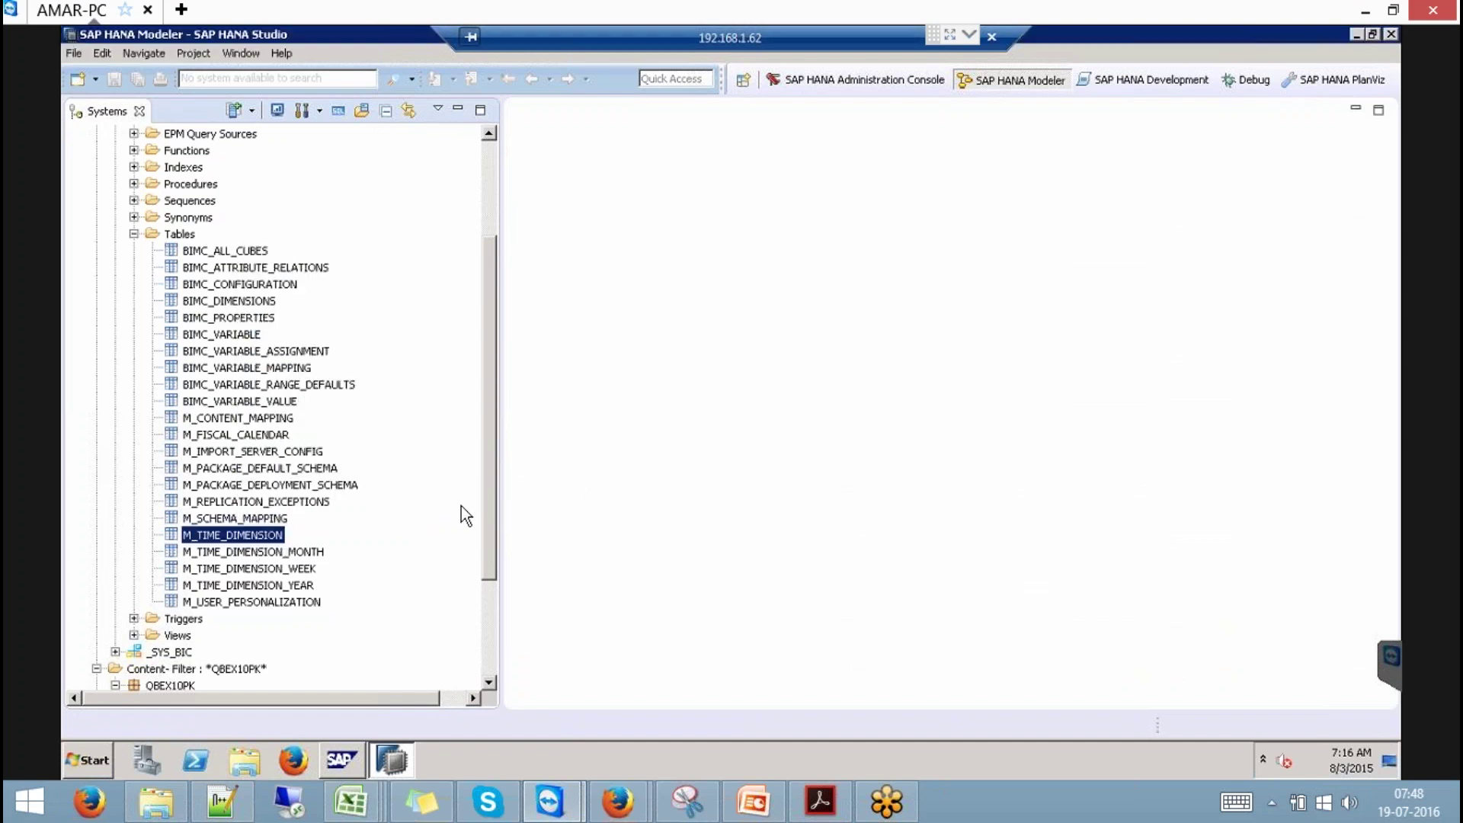
- Check the M_TIME_DIMENSION table's contents again in a data preview after the row deletion, and close it
right_click(262, 536)
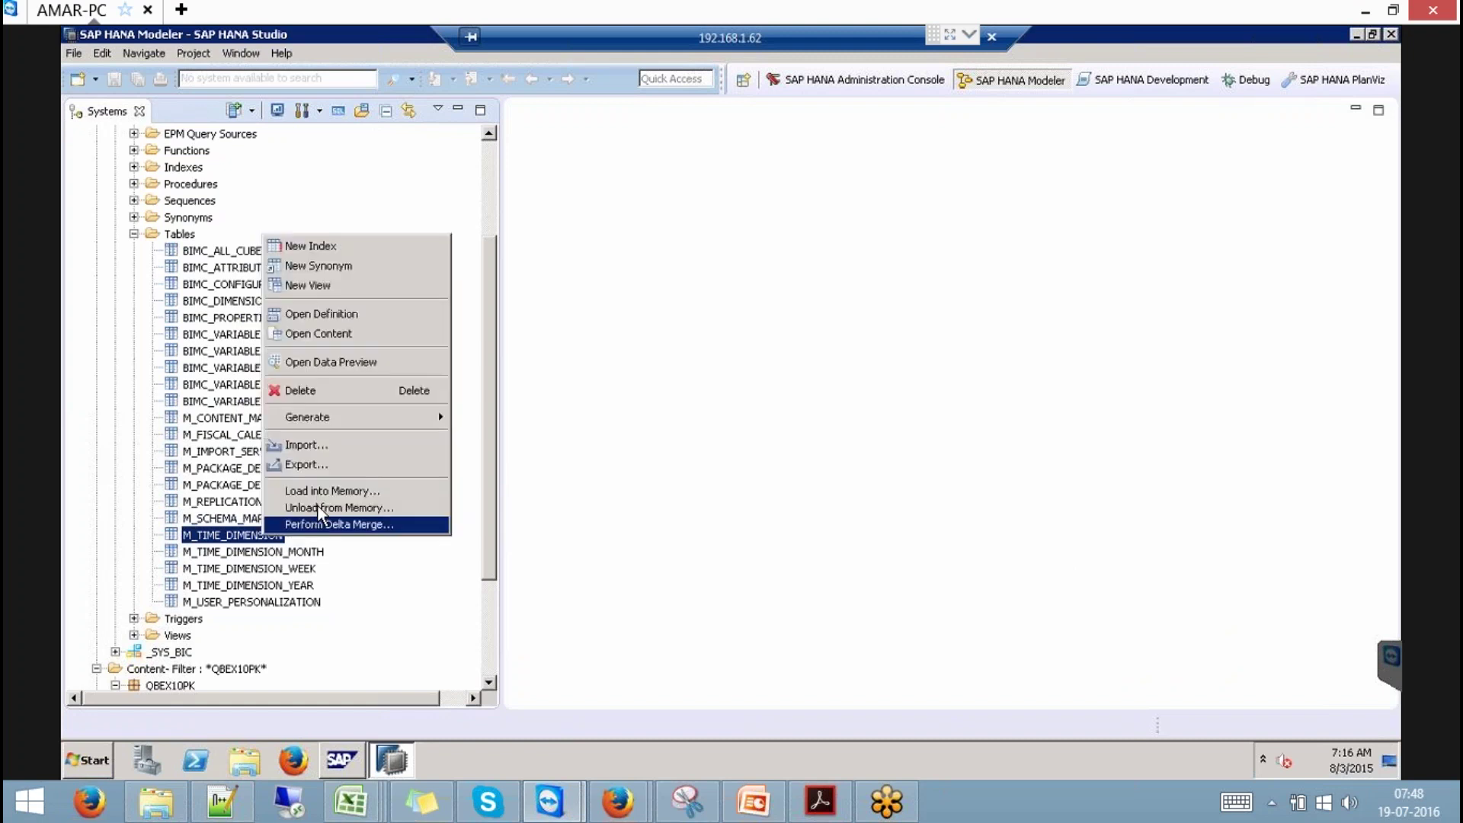
click(347, 355)
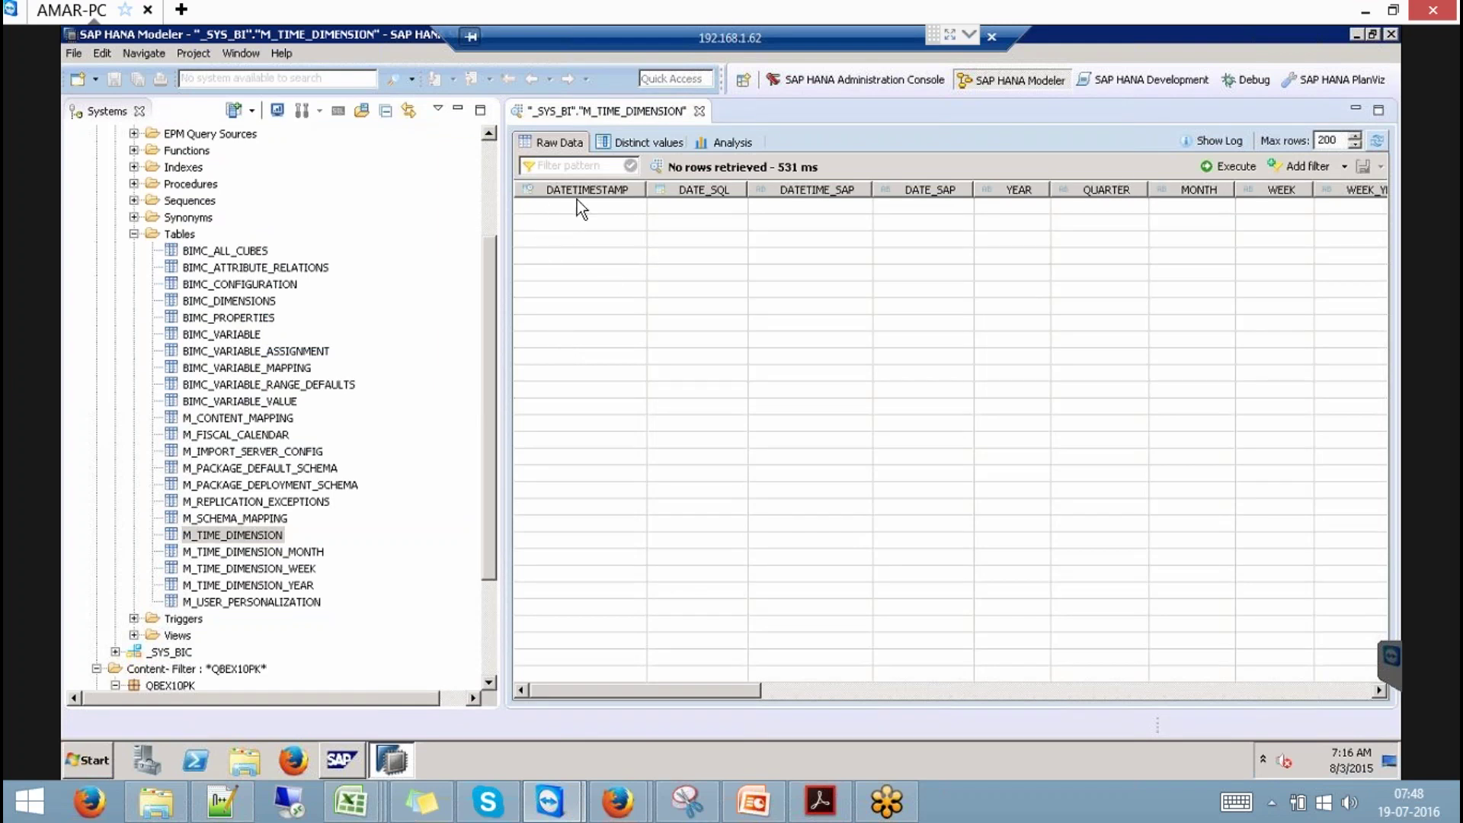
click(697, 111)
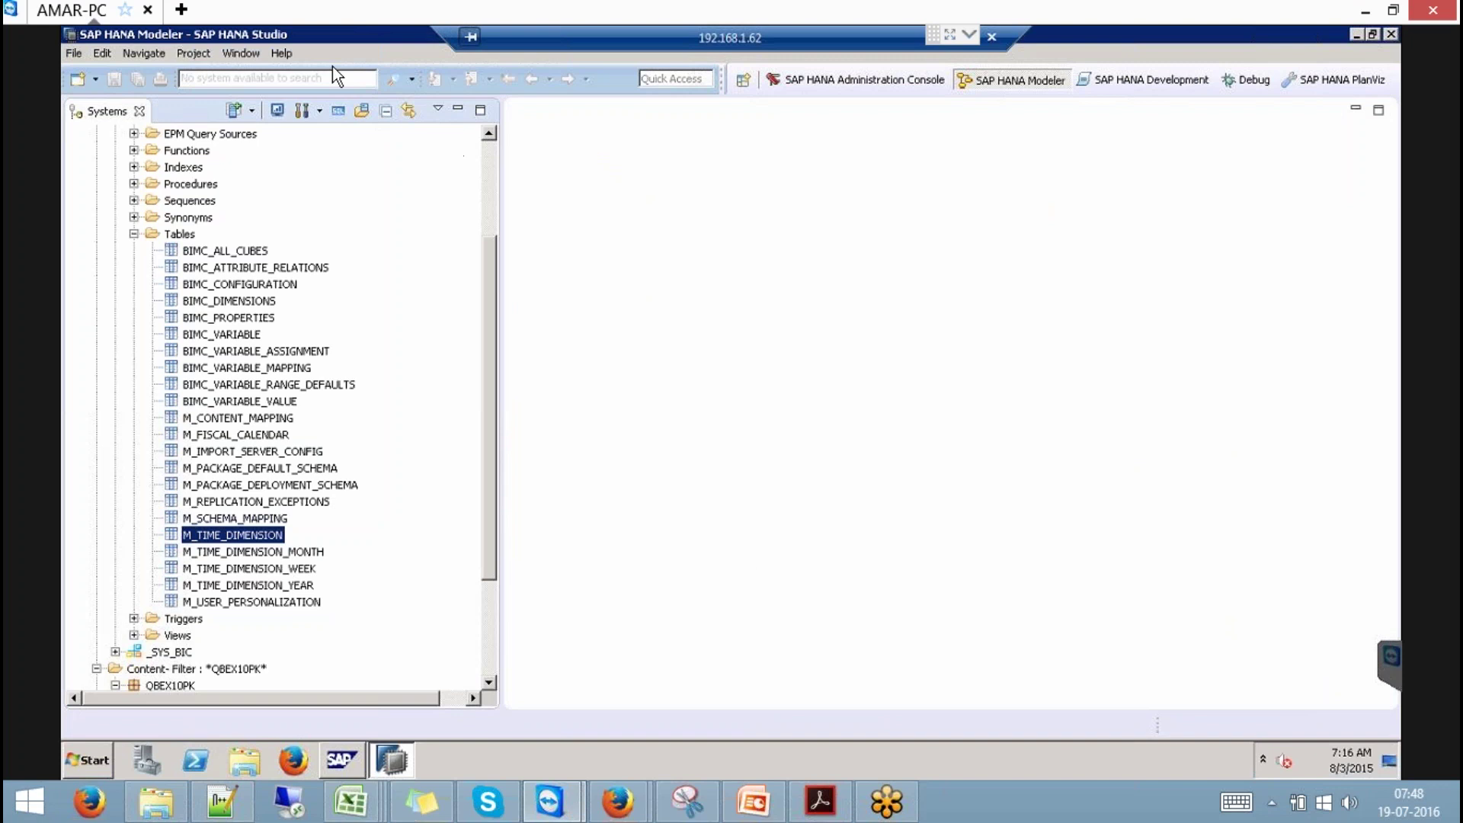
- Show the modeler's Quick View and widen it so its full list of commands is readable
click(283, 53)
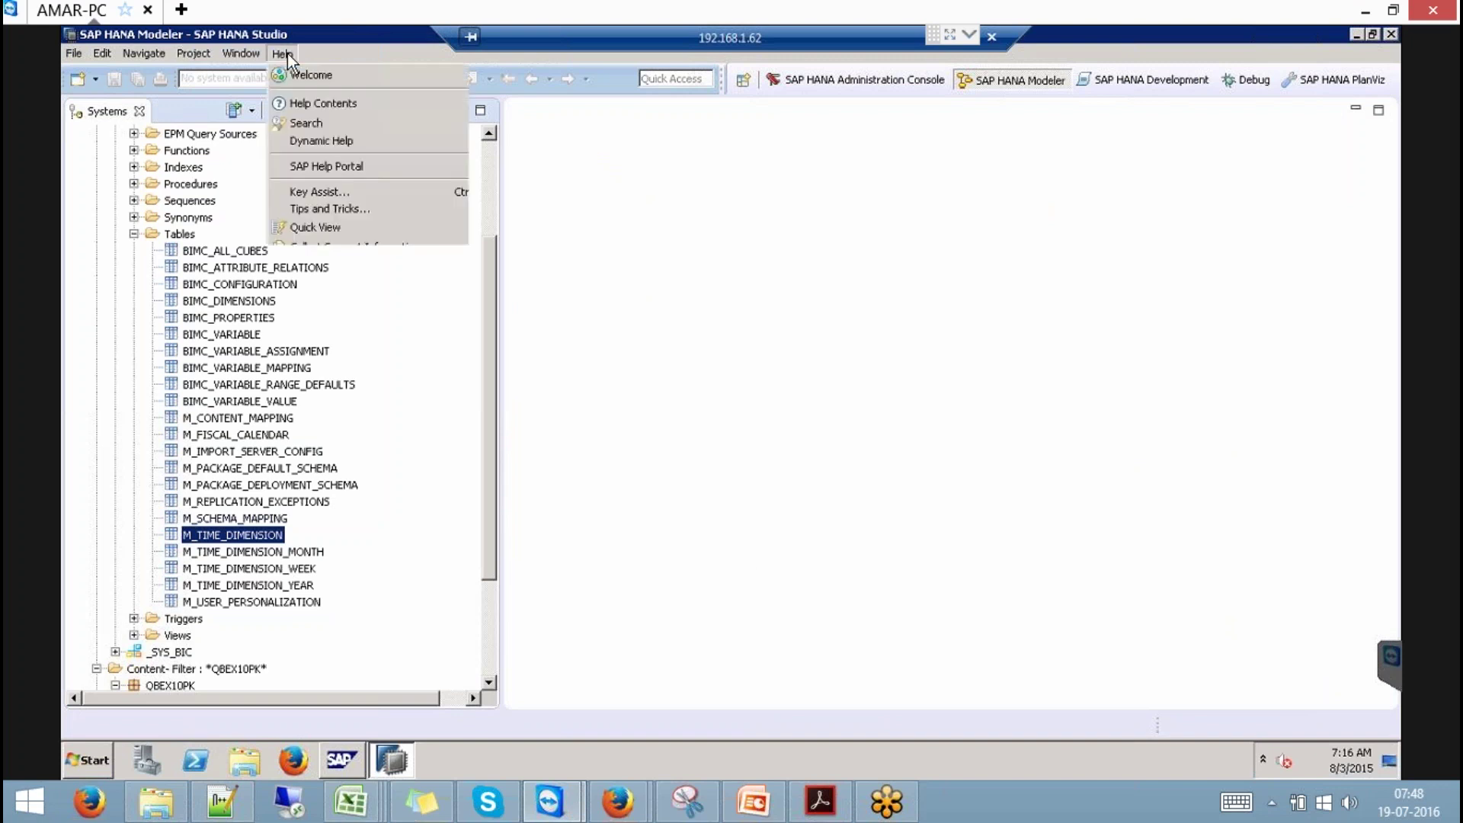
click(330, 225)
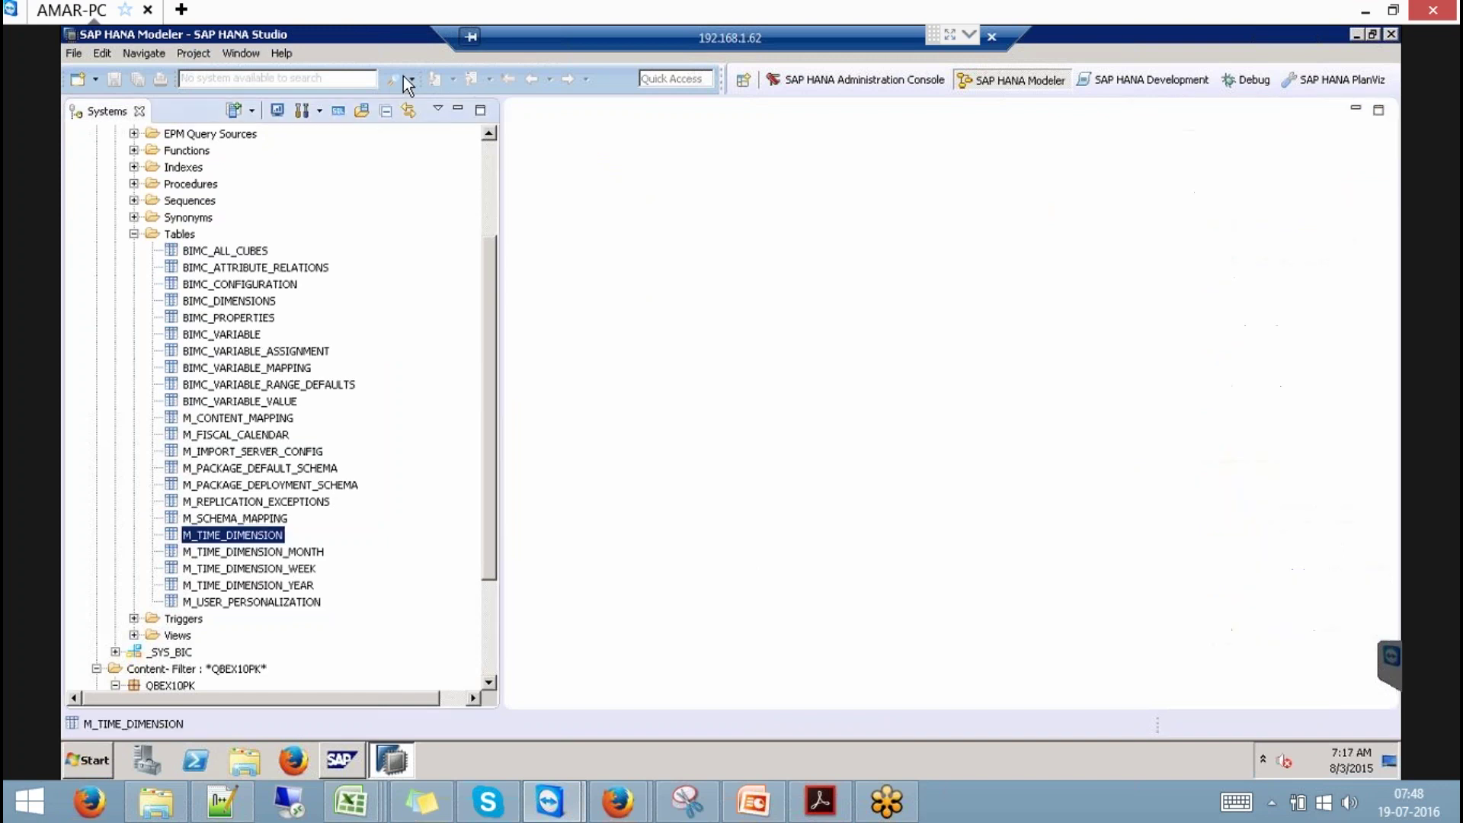
click(282, 53)
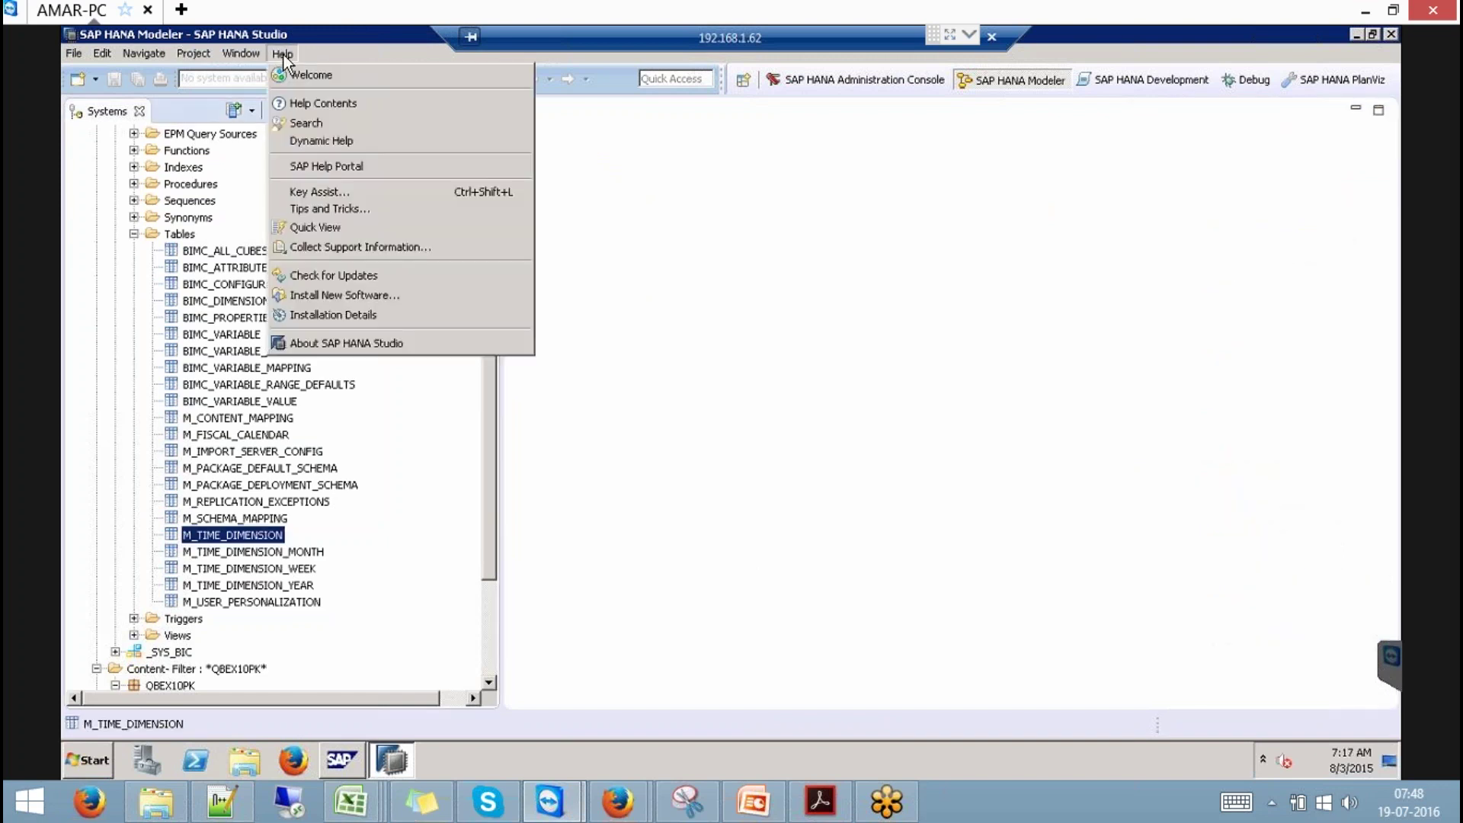
click(327, 225)
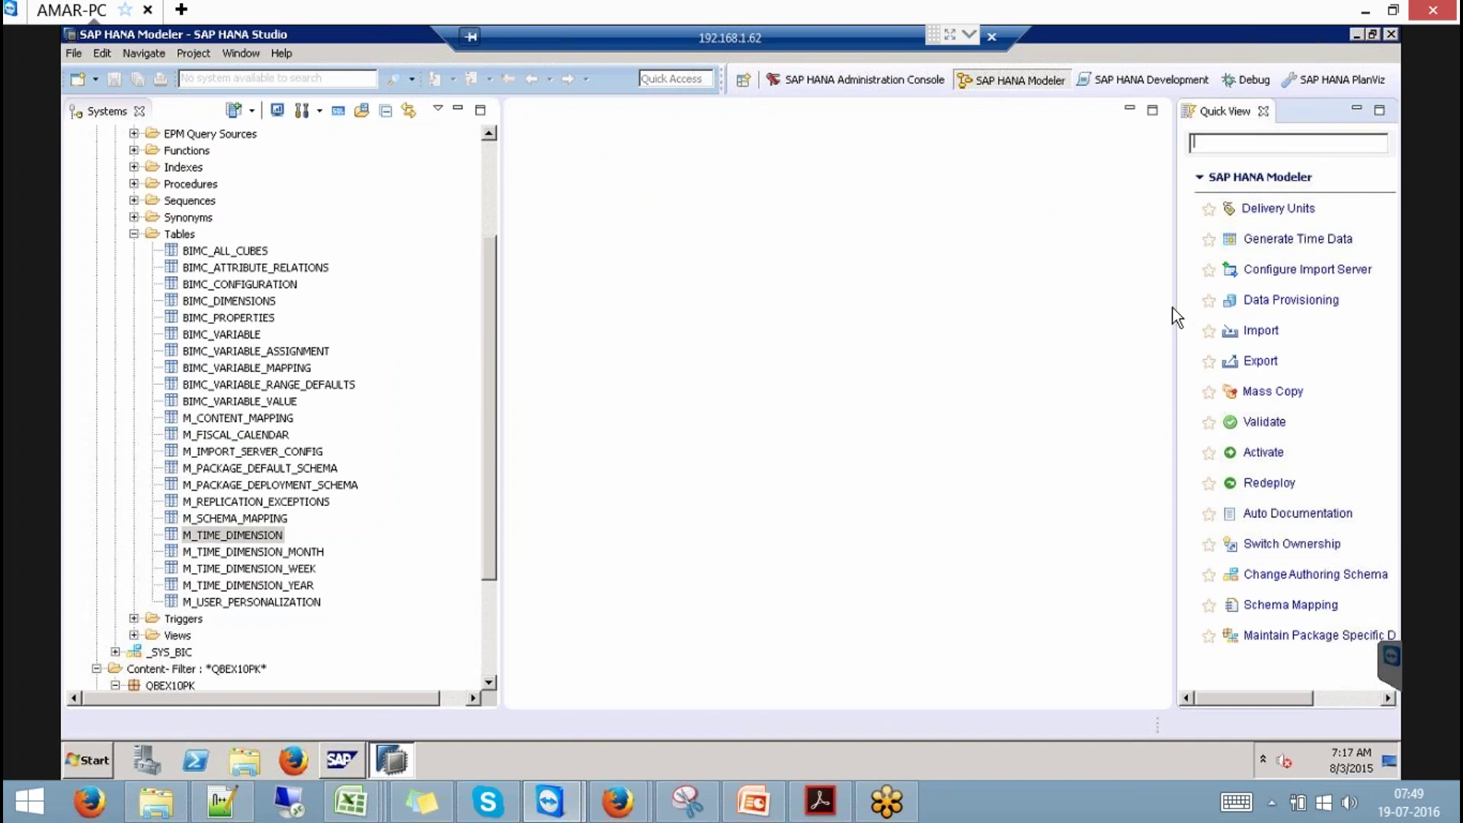
drag(1173, 307, 1078, 305)
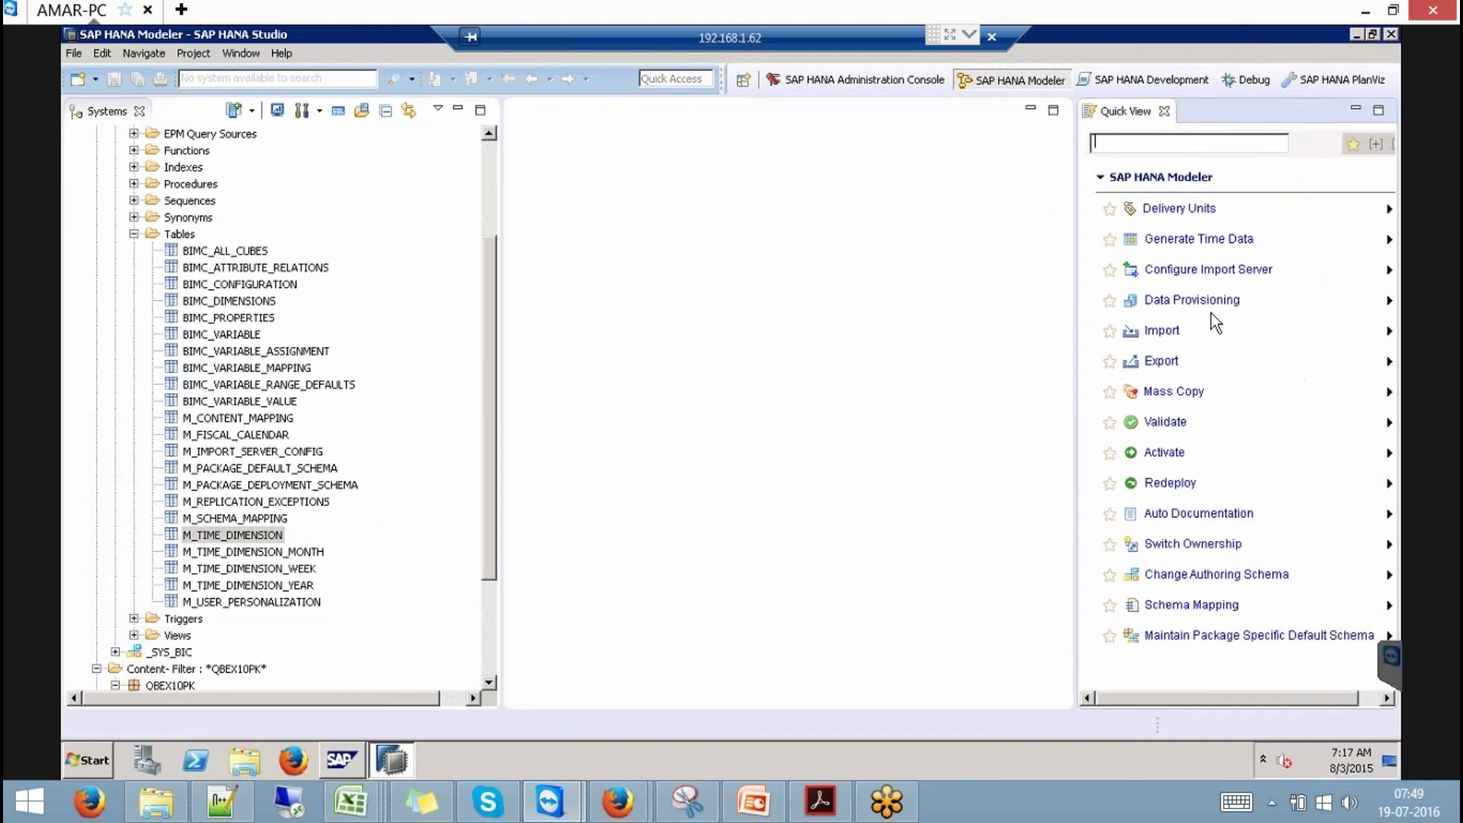
- Start generating time data on system SP9 (SYSTEM) with the Gregorian calendar type
click(1185, 242)
click(579, 148)
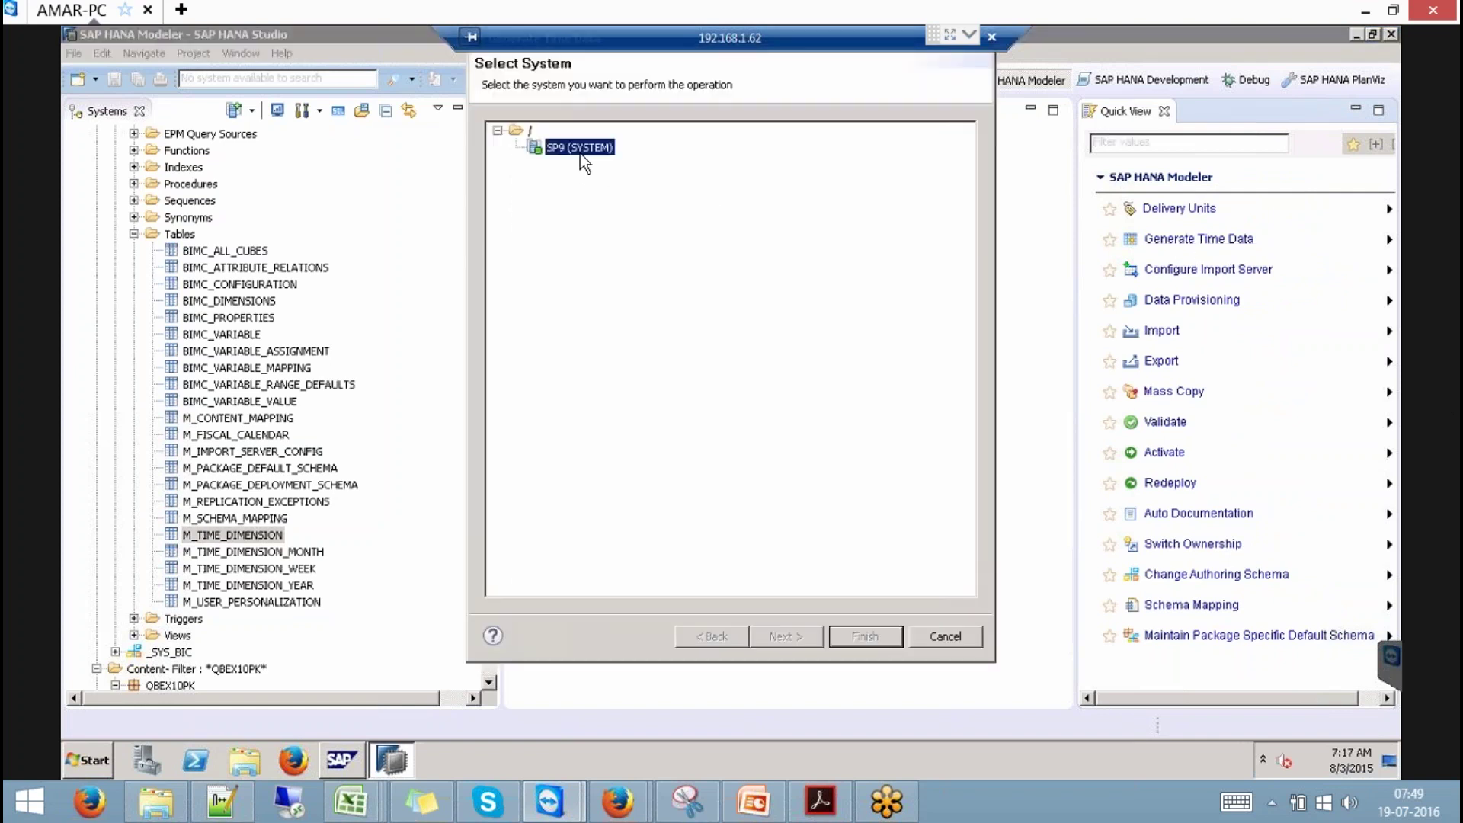
click(788, 637)
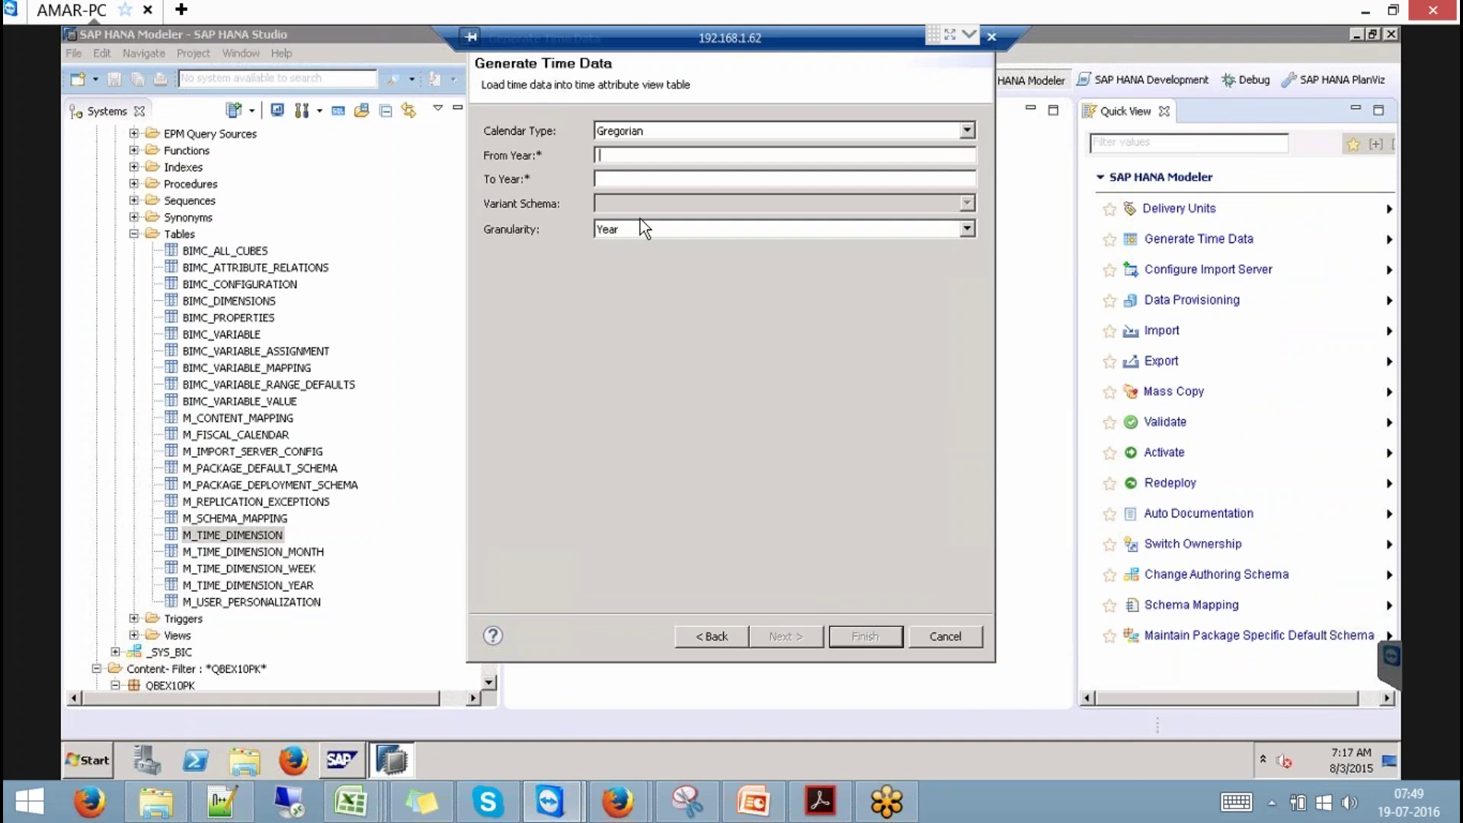
click(967, 131)
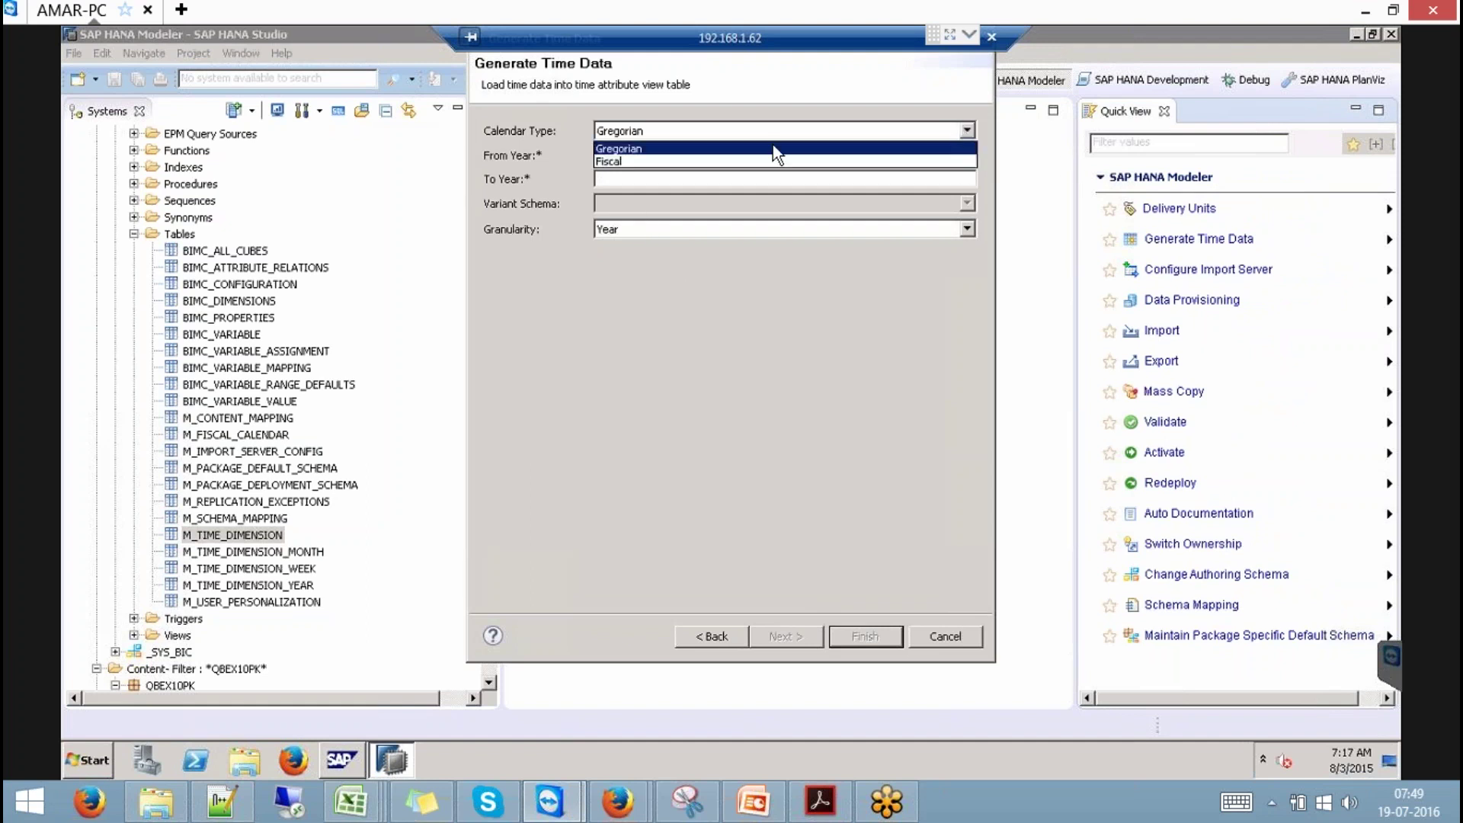
click(659, 150)
click(636, 157)
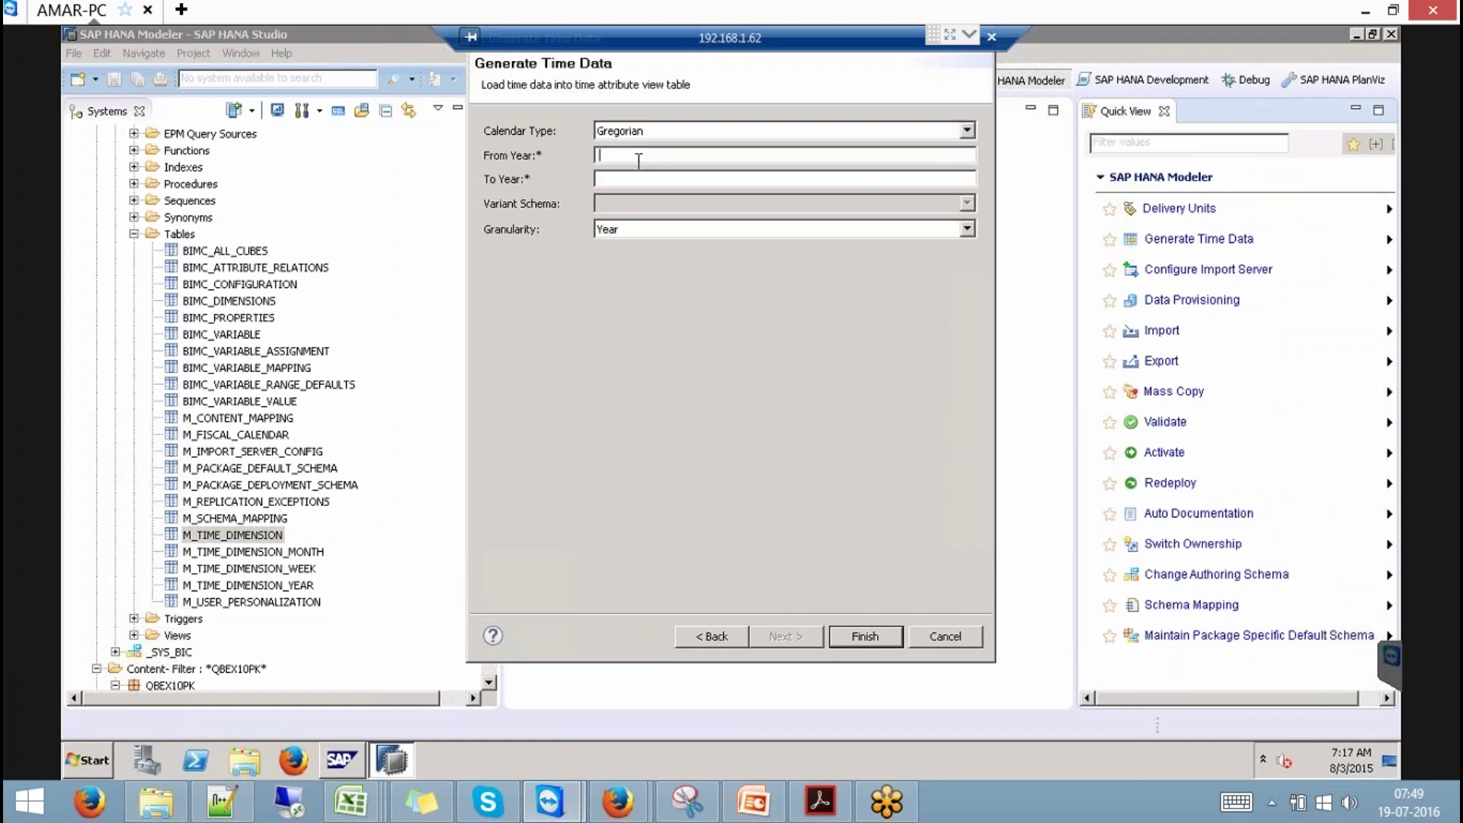
- Set the time data range from 2002 to 2004 with Day granularity and generate it
text(2002)
key(Tab)
text(2004)
click(638, 230)
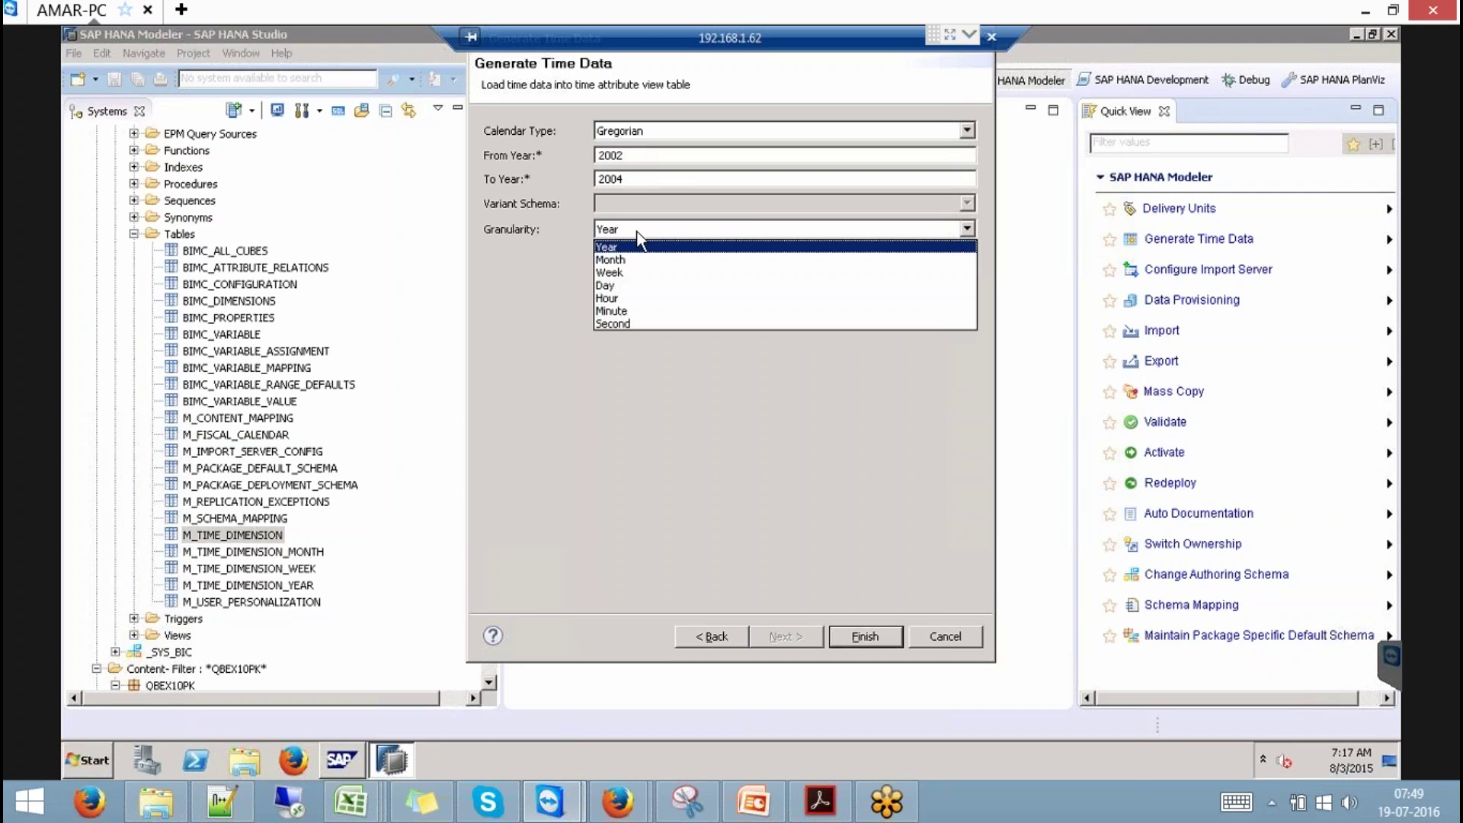
click(611, 286)
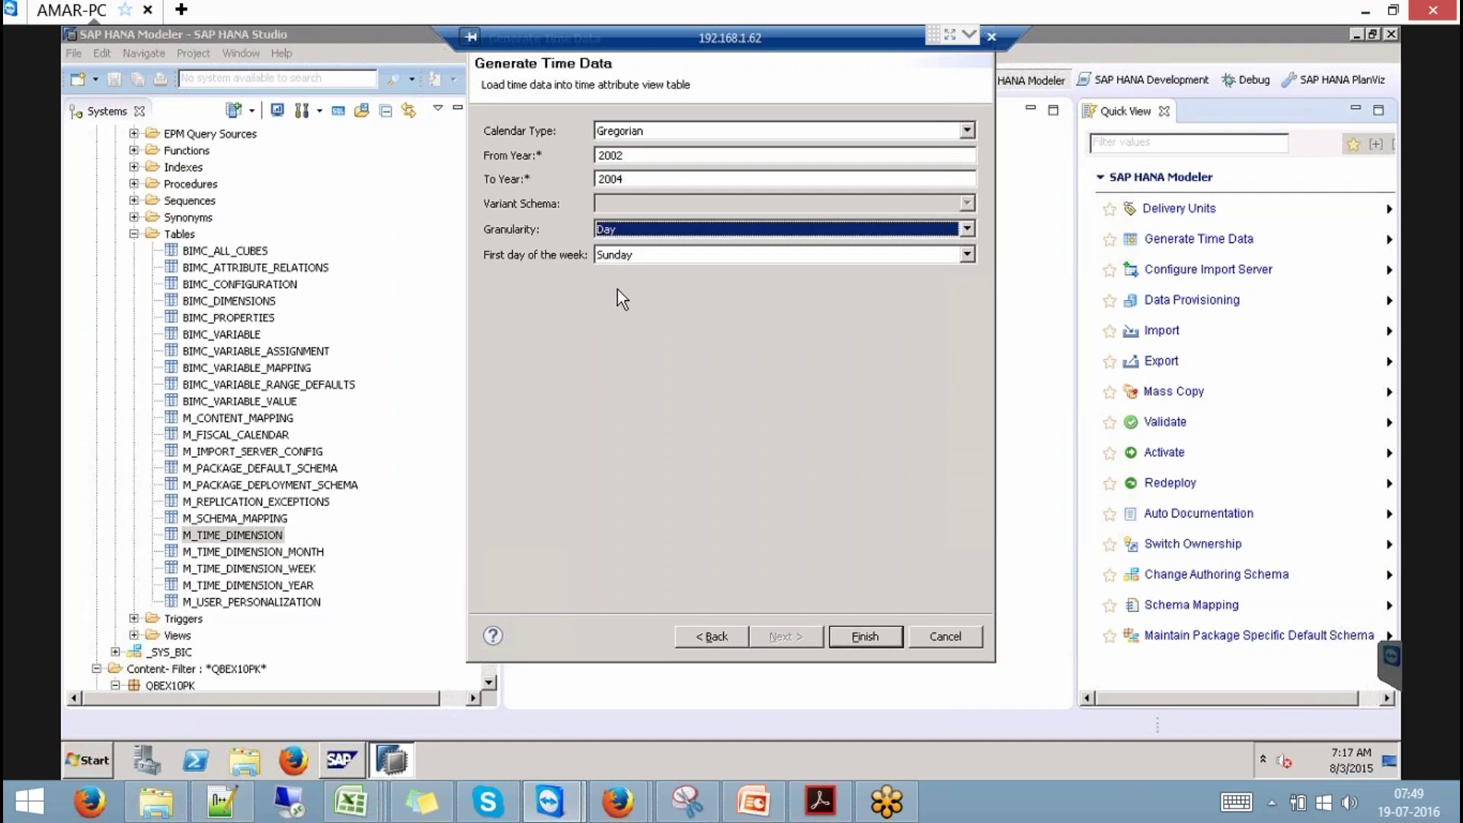
click(866, 636)
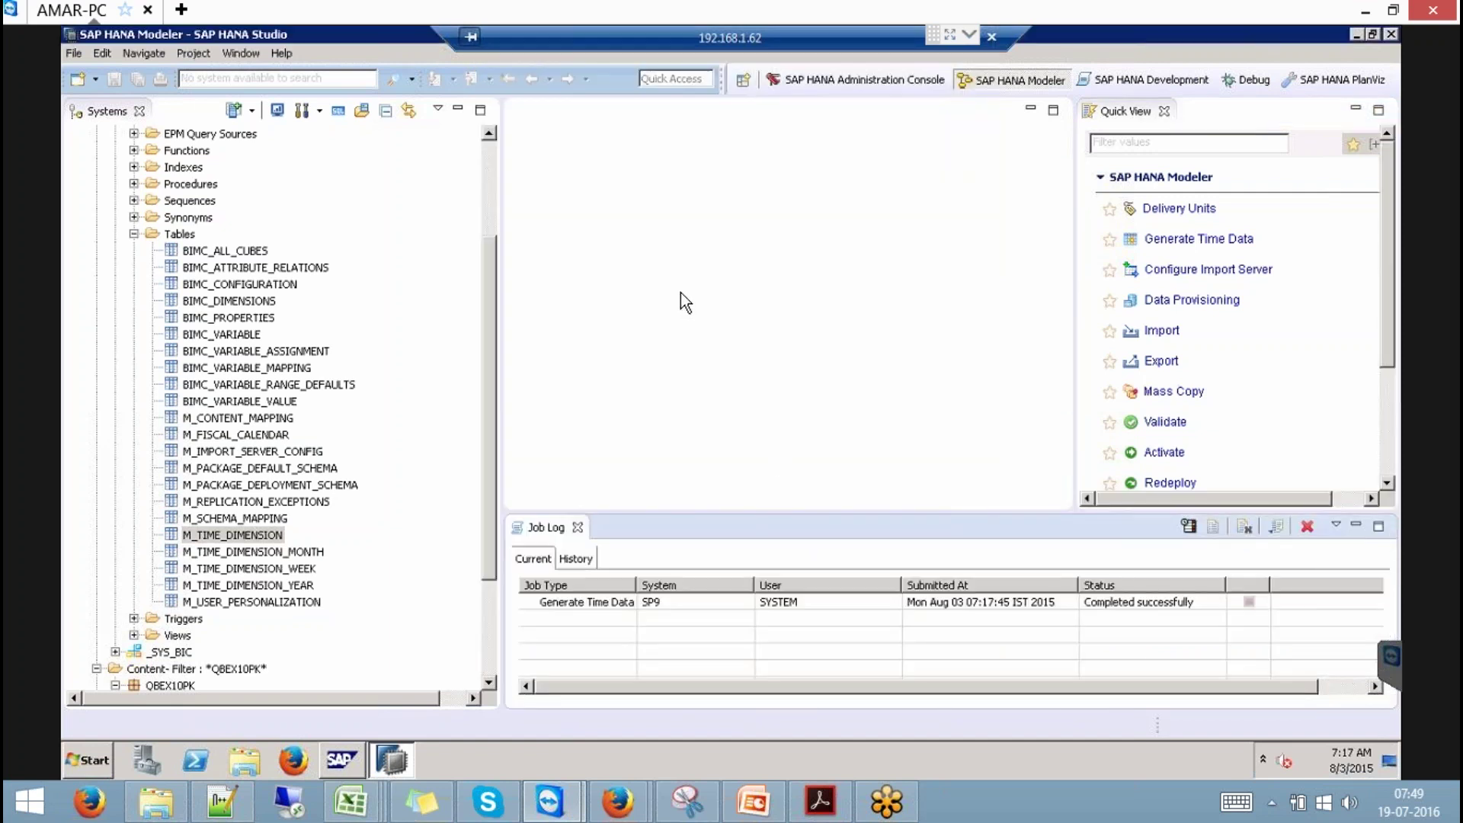
- Preview the data of the M_TIME_DIMENSION table, minimizing the Systems view and closing the Job Log and Quick View to give it more room
click(235, 538)
right_click(234, 538)
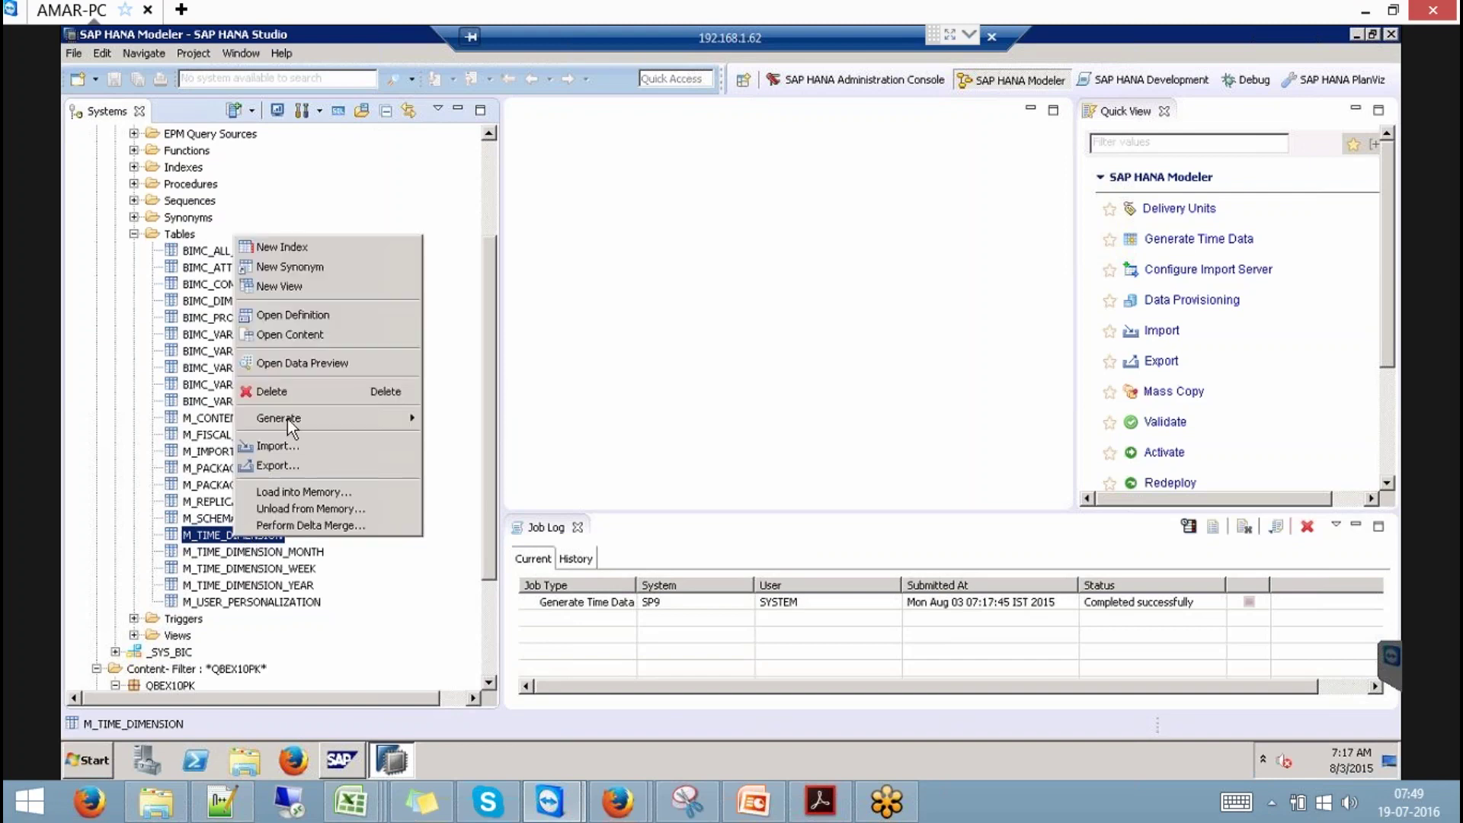
click(345, 368)
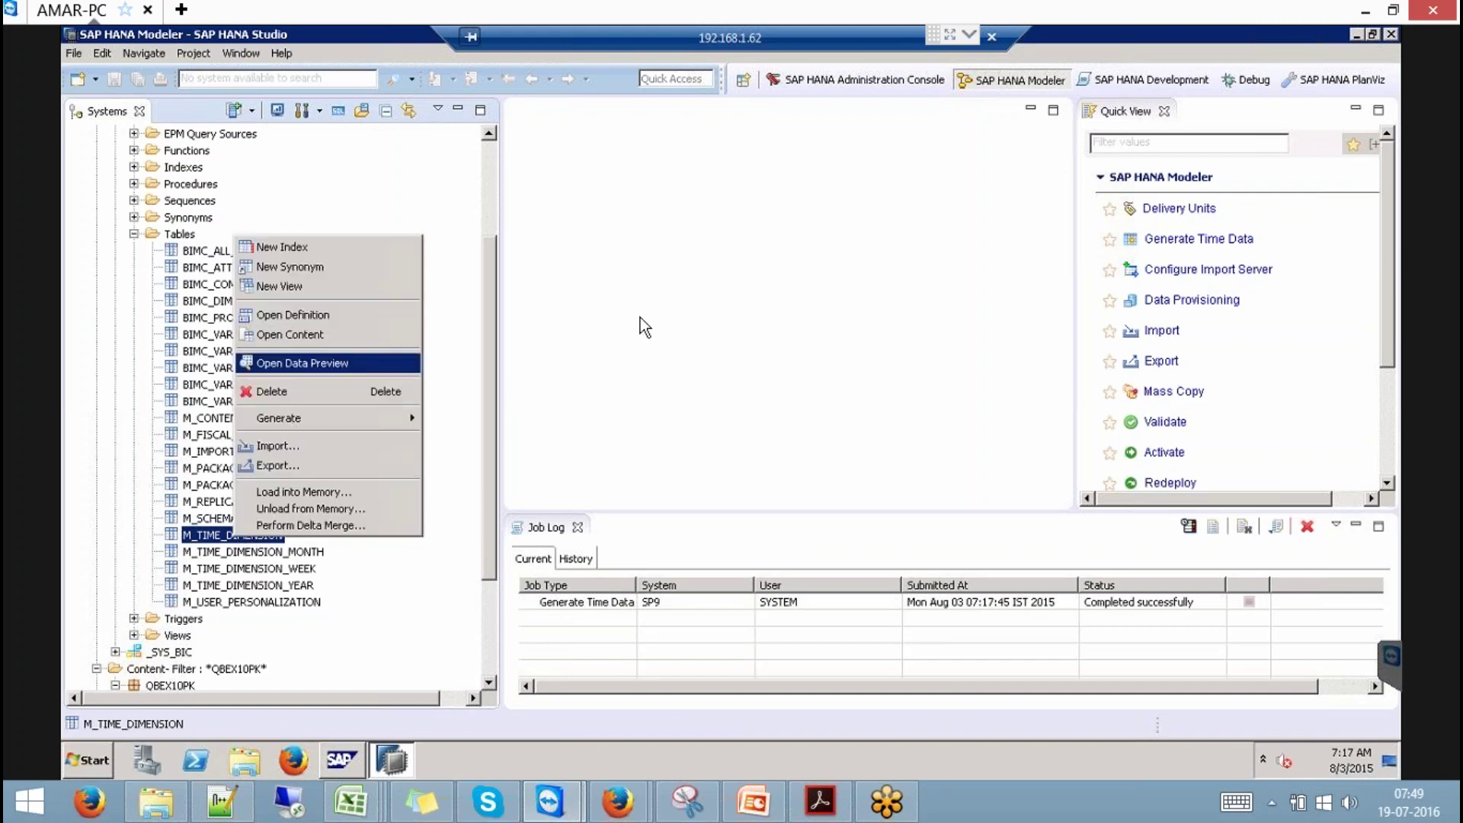
click(457, 111)
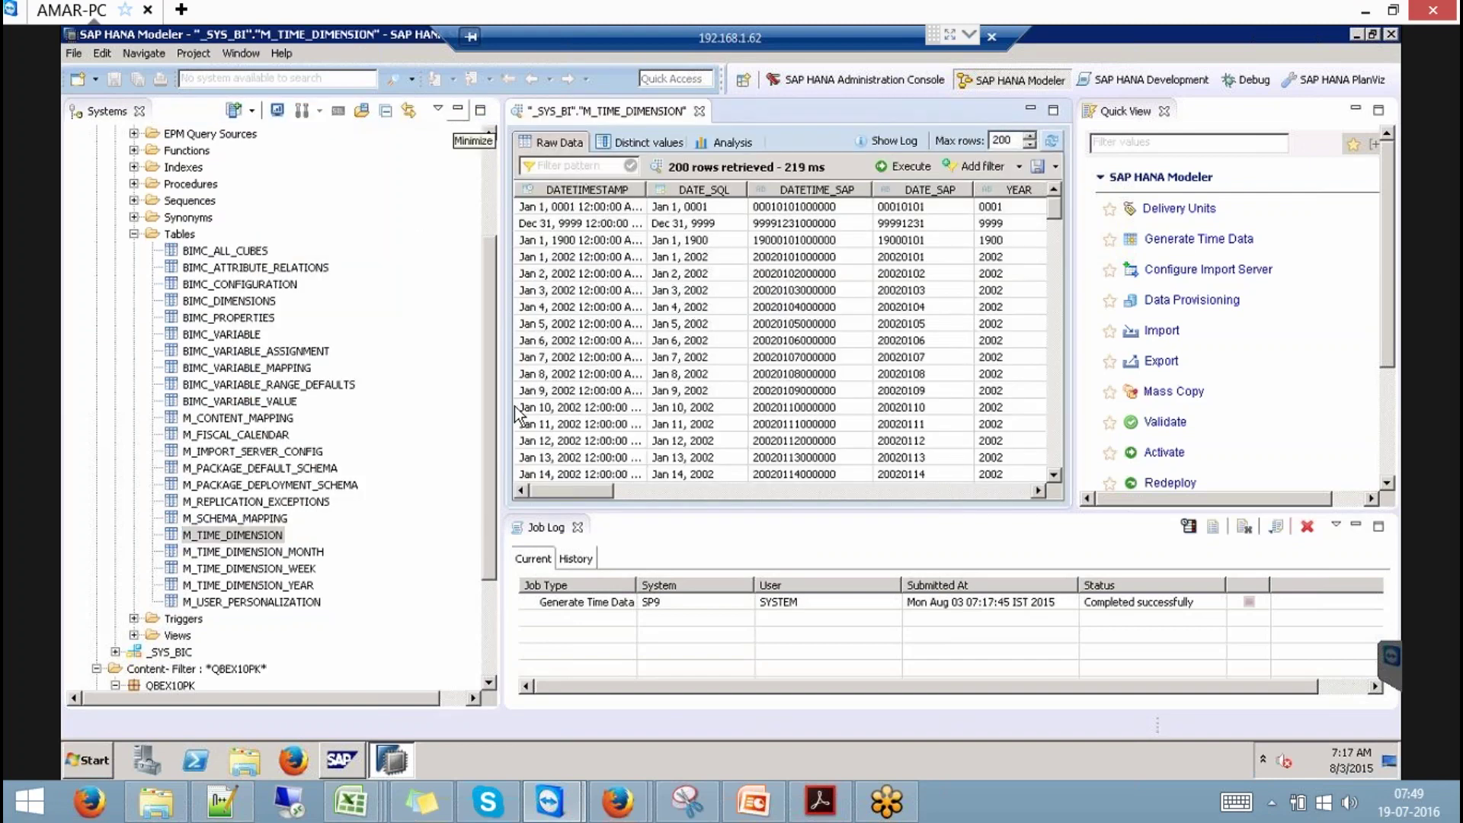
click(170, 527)
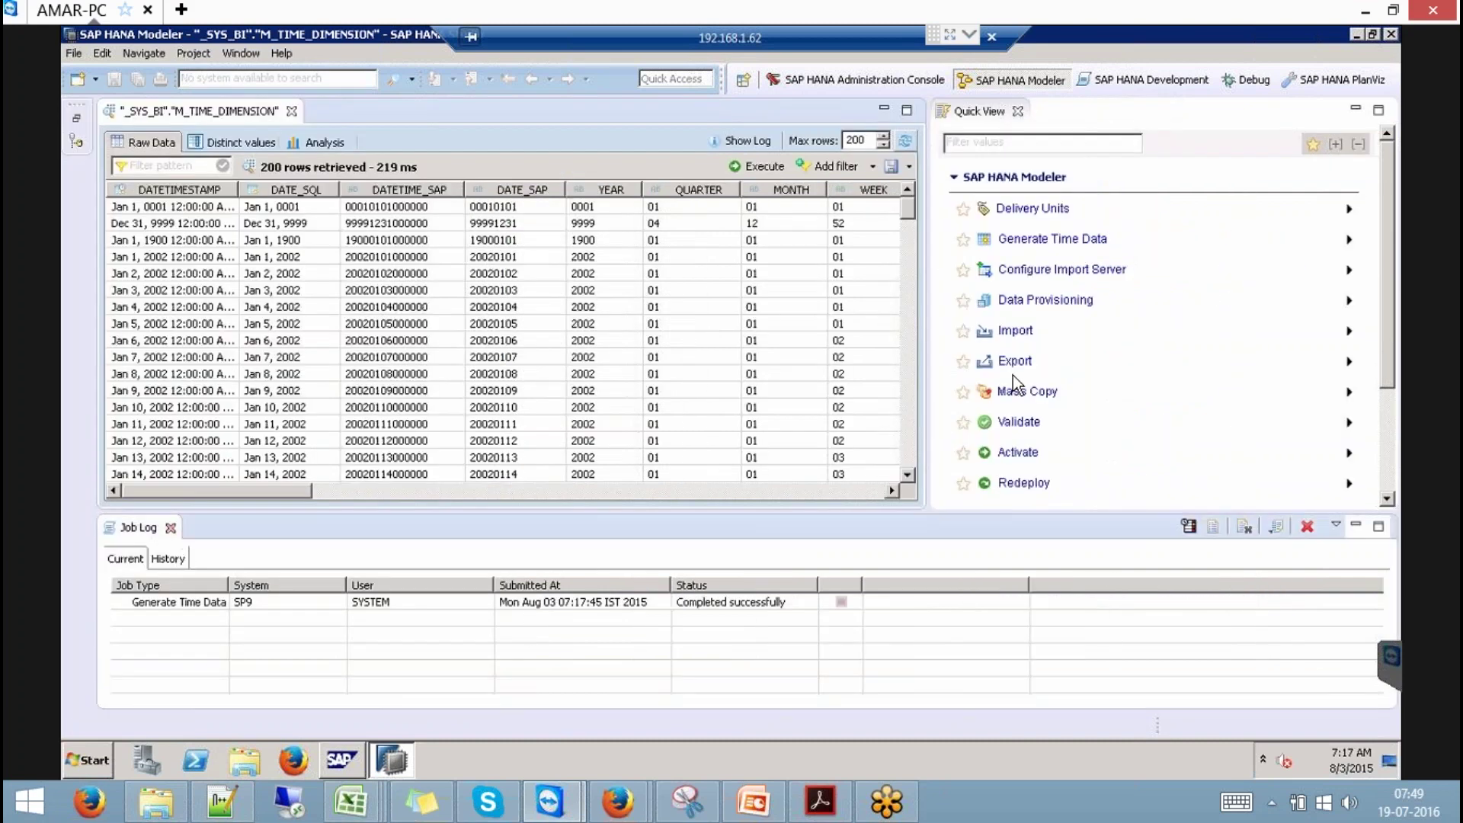
click(1018, 111)
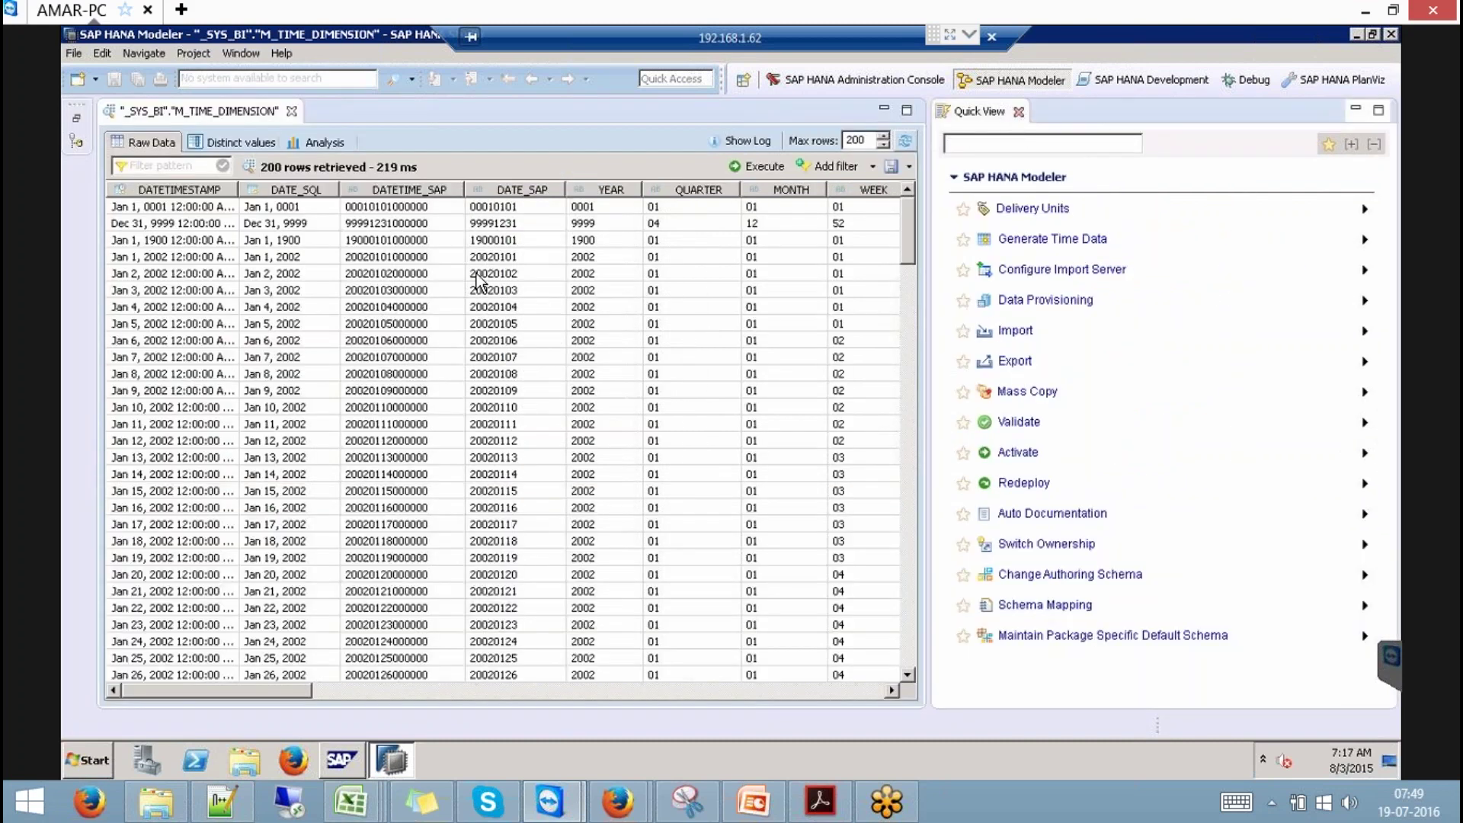
- Check the generated daily rows for 2002 in the M_TIME_DIMENSION preview, and close it
click(172, 256)
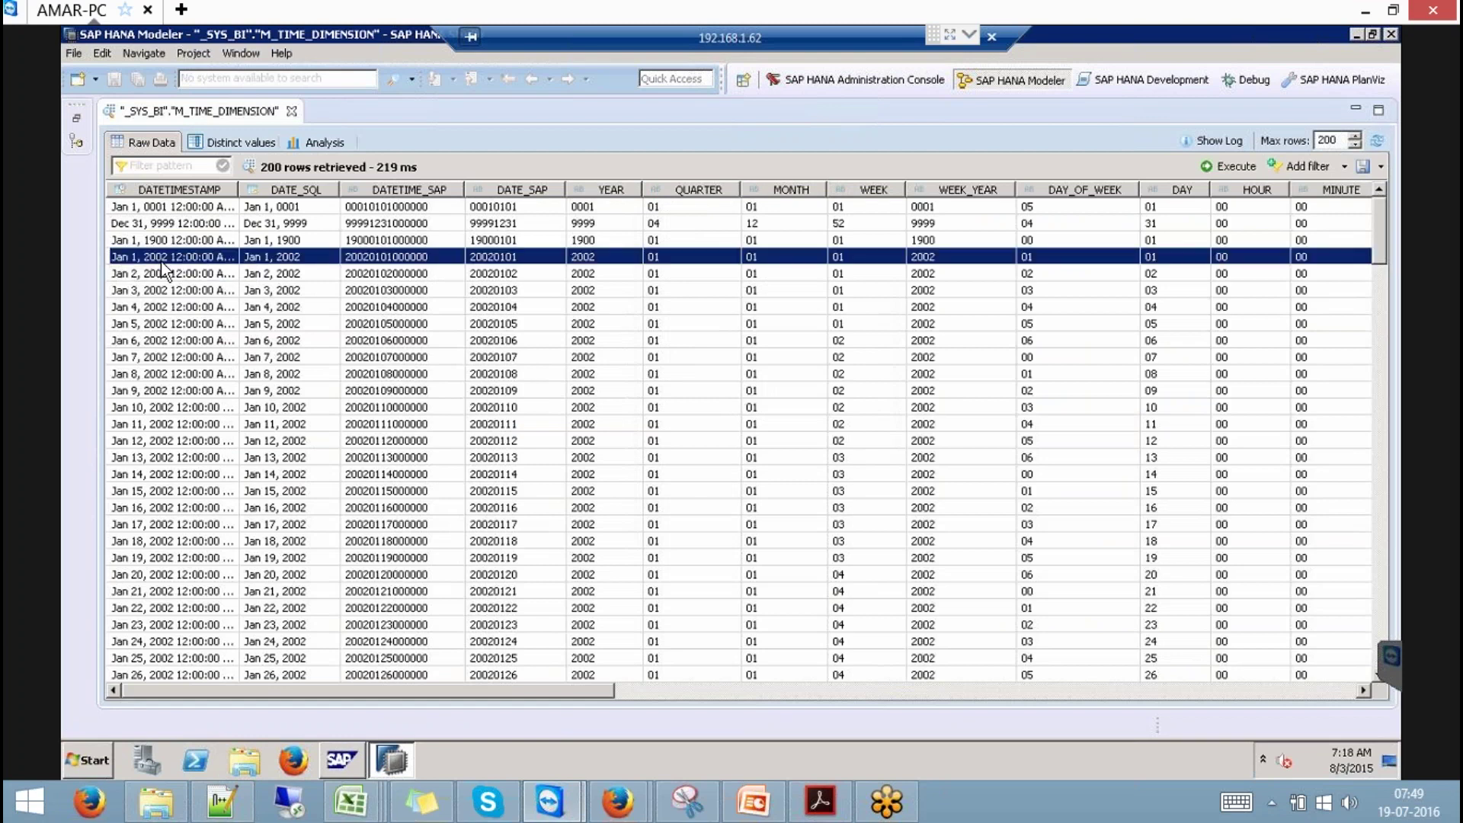
click(137, 274)
click(143, 292)
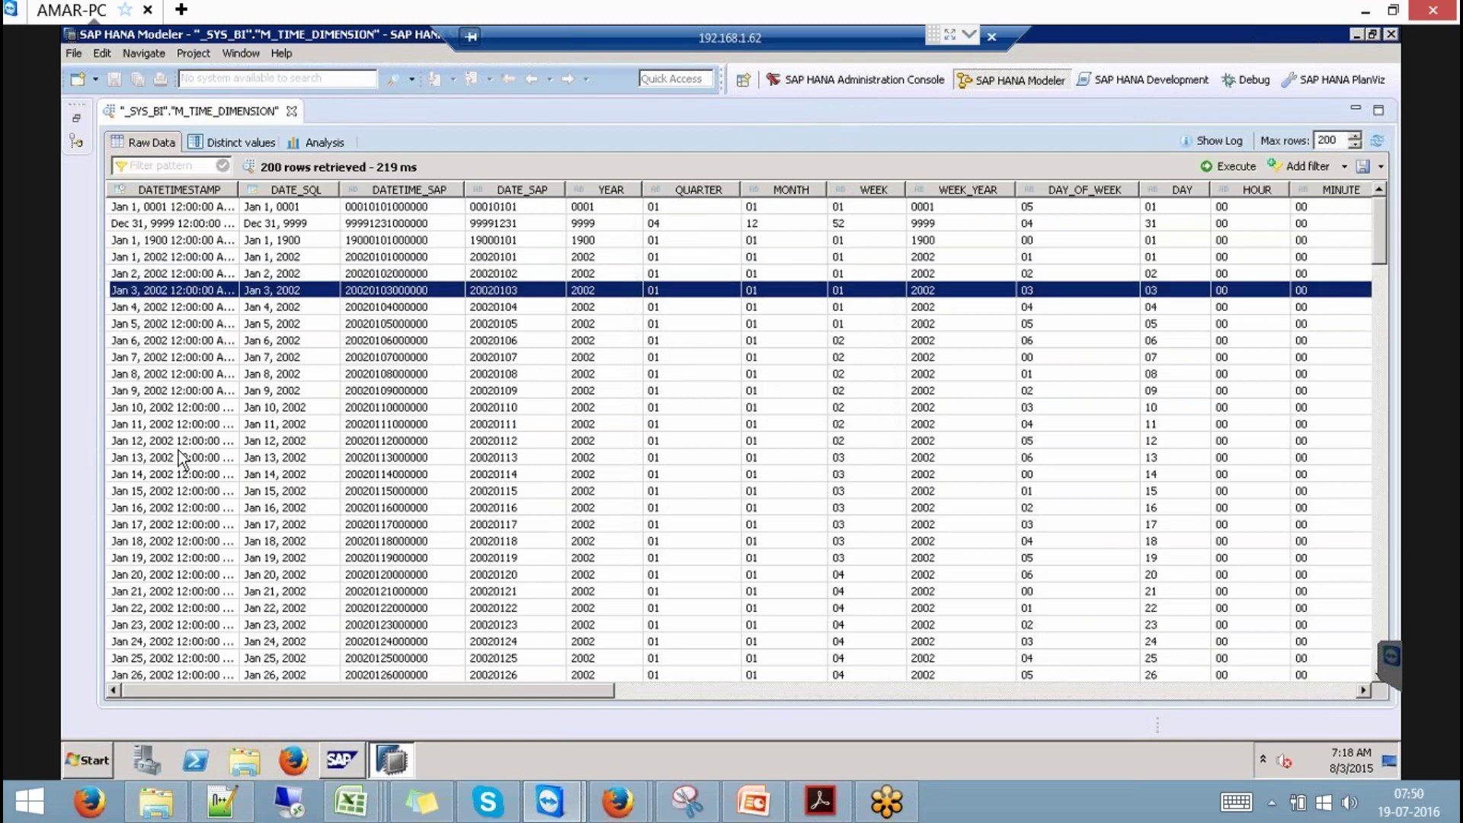
scroll(181, 459, down, 20)
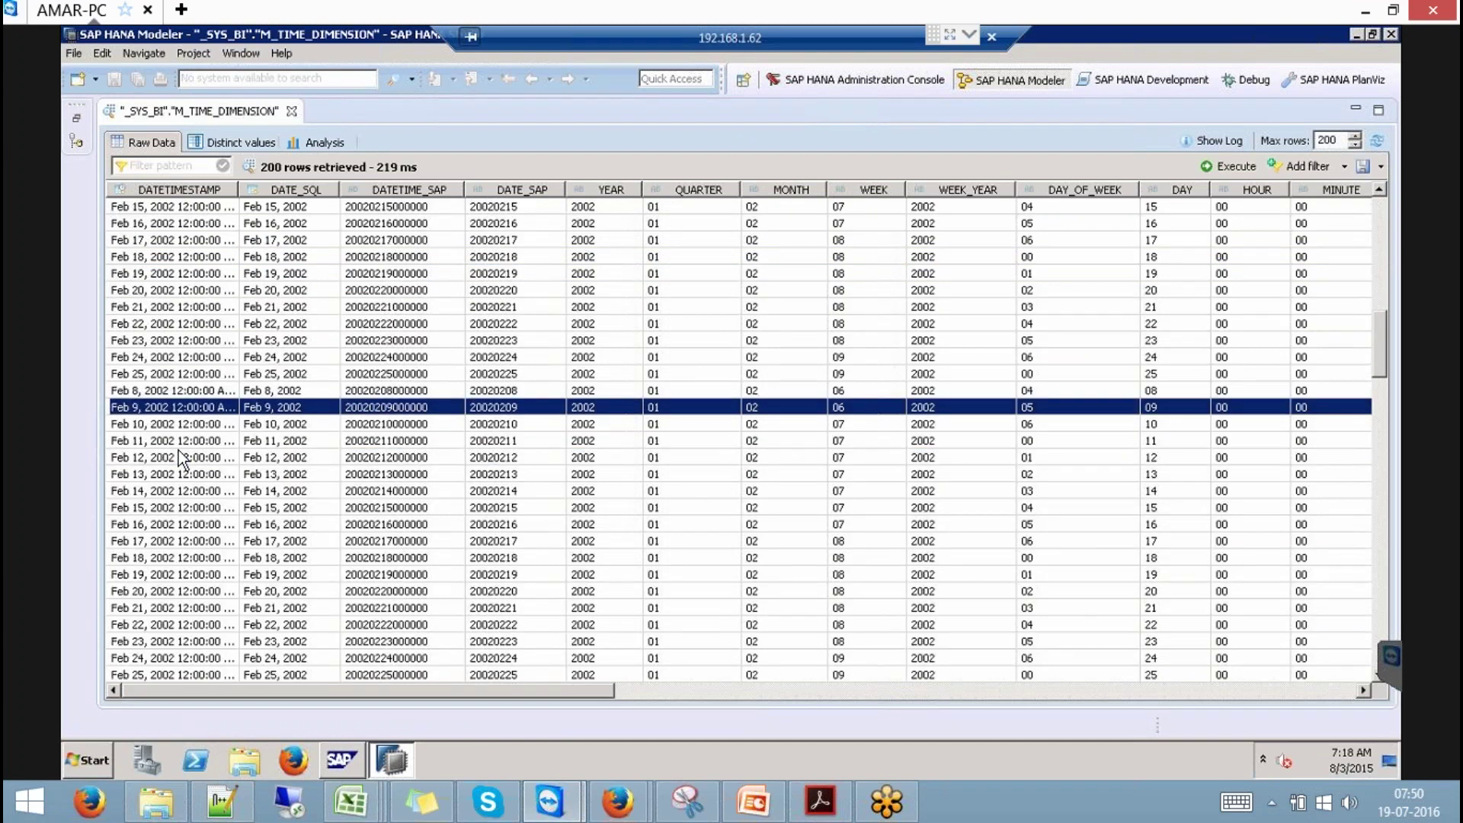
scroll(182, 458, down, 4)
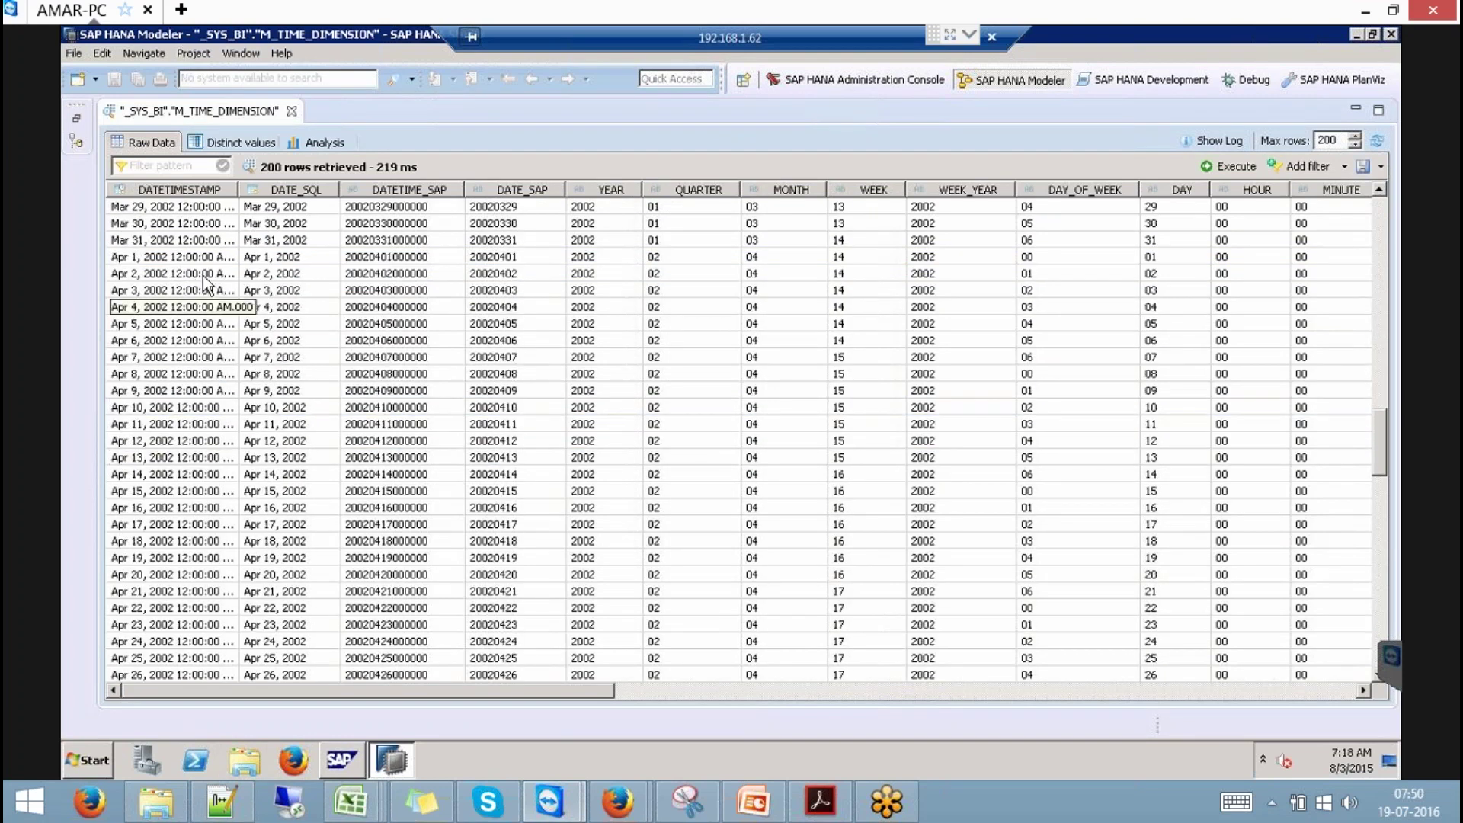
click(280, 114)
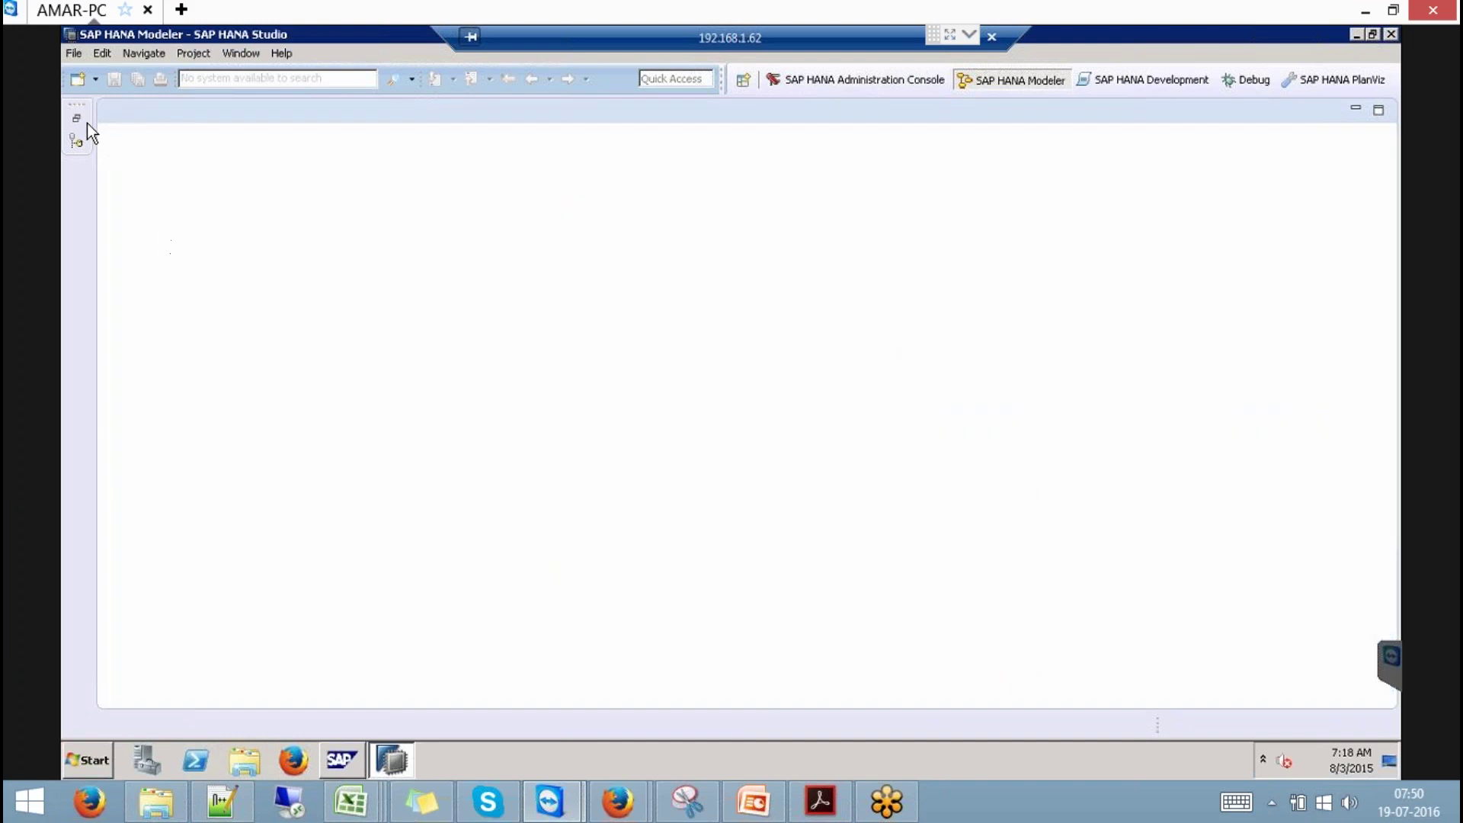
- Restore the Systems view and start a new attribute view named ZAT_TIME_CALENDAR in the QBEX10PK Models package
click(77, 118)
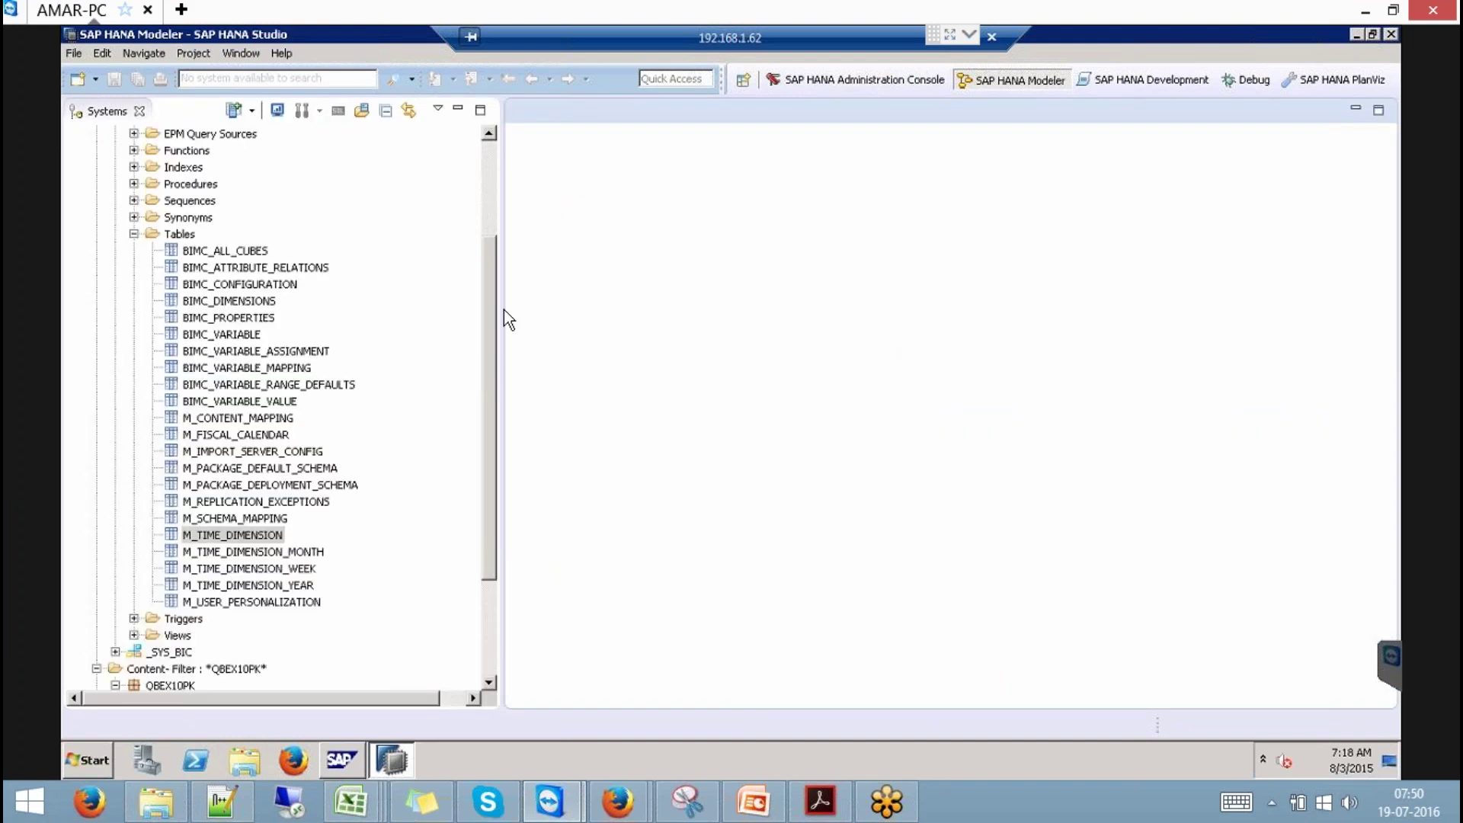
drag(491, 272, 492, 625)
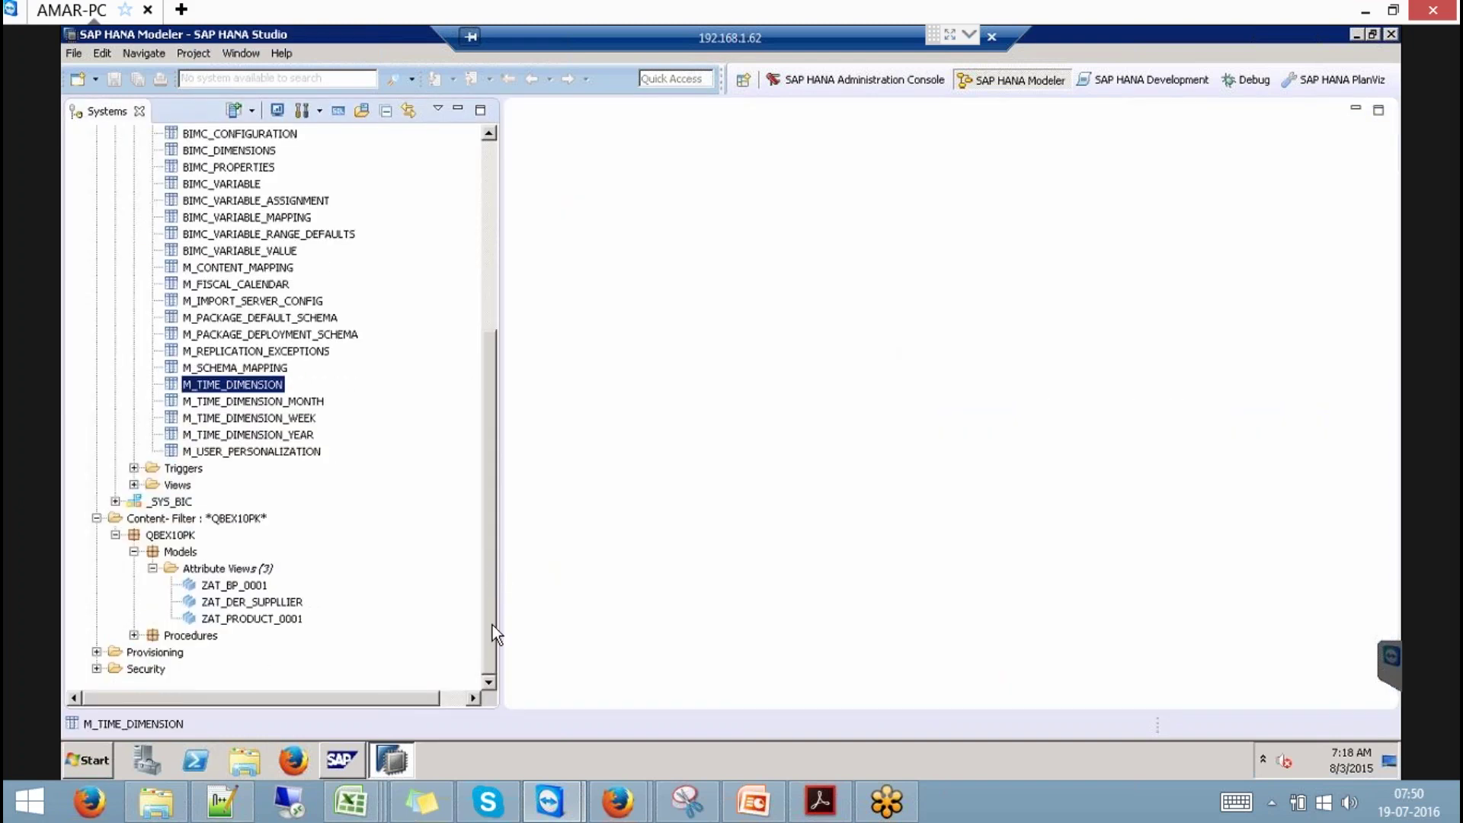
right_click(248, 564)
click(187, 553)
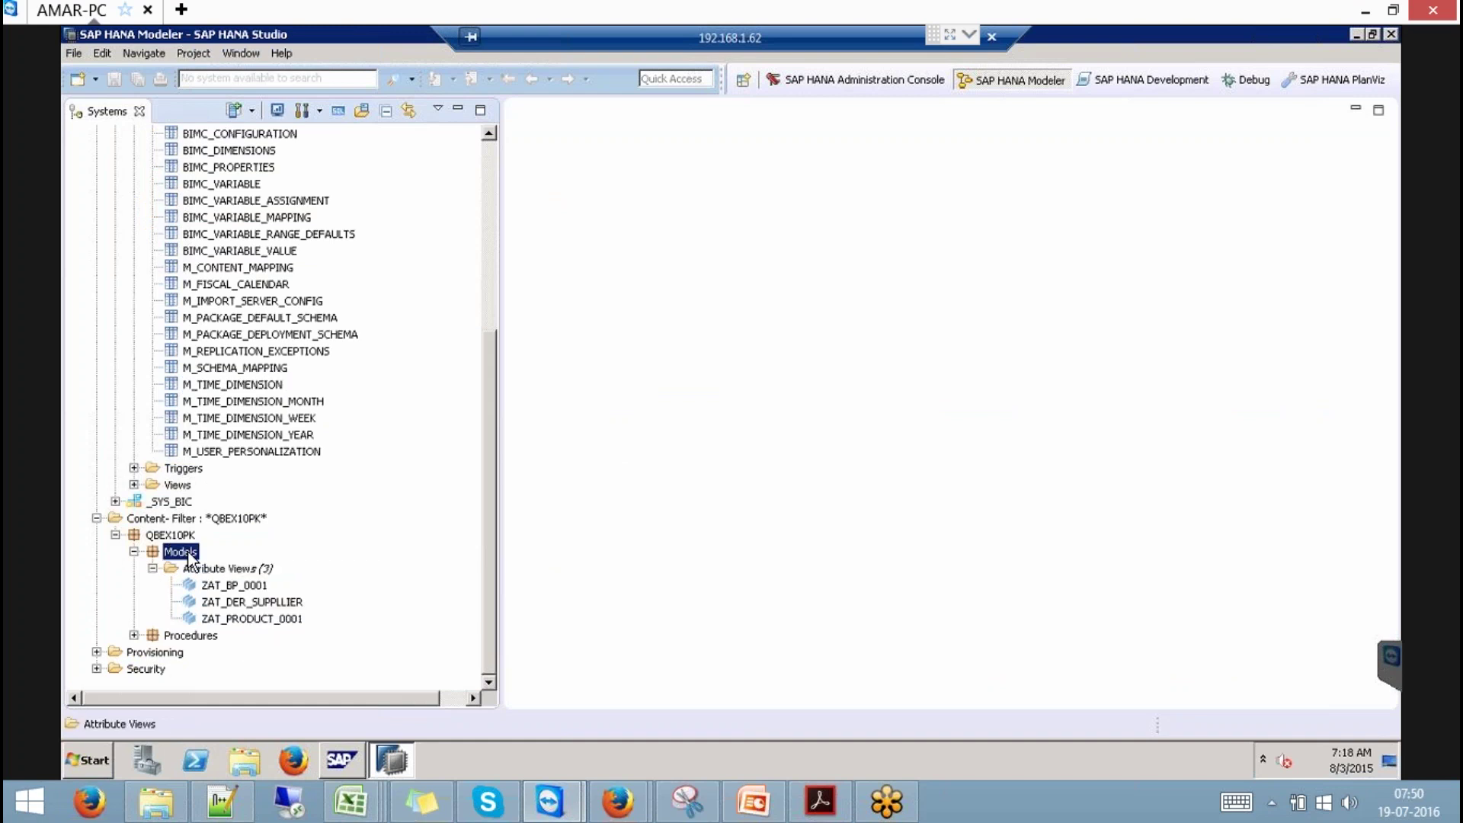
right_click(189, 559)
mouse_move(285, 312)
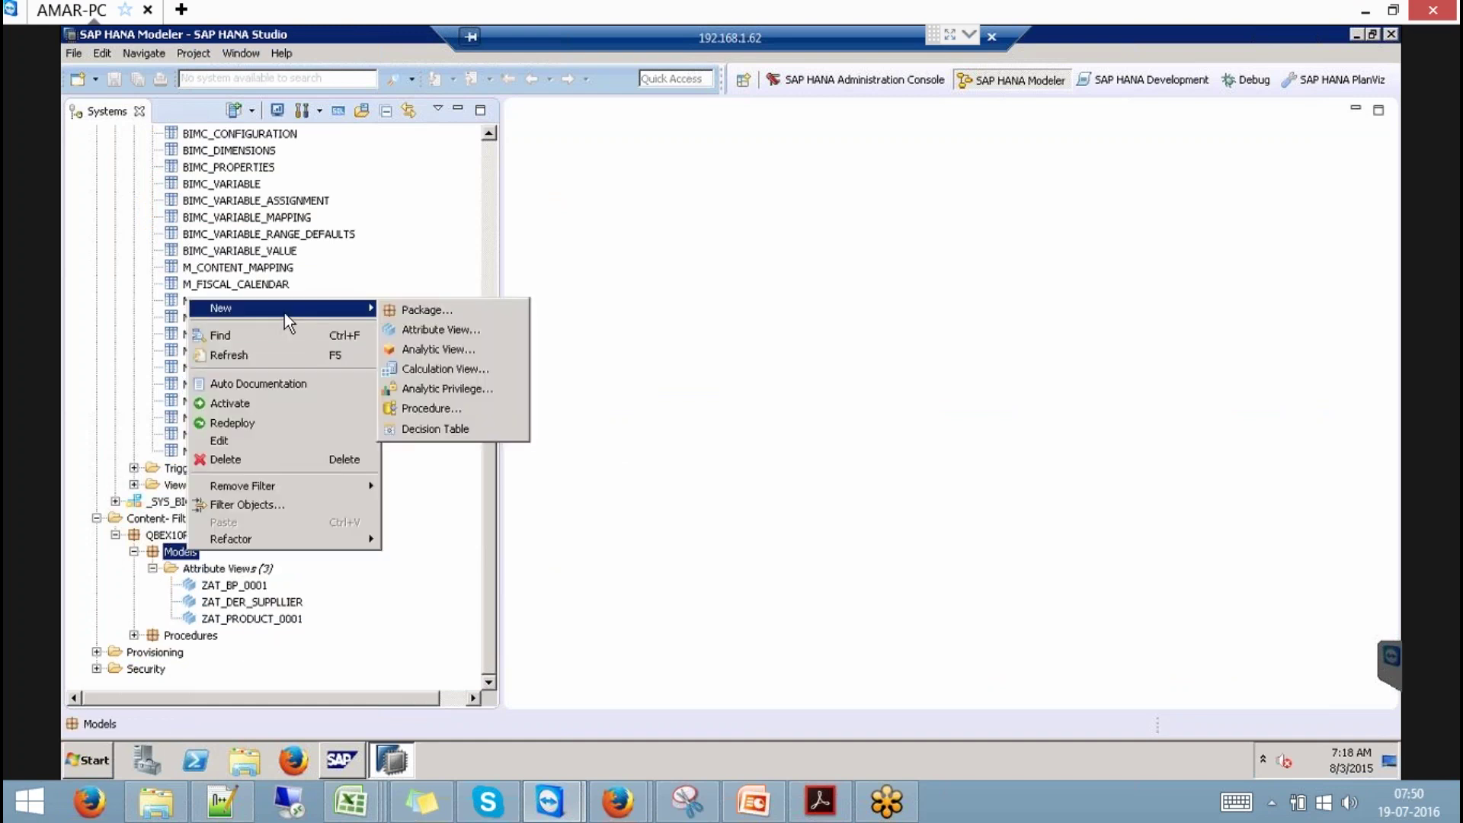
click(434, 327)
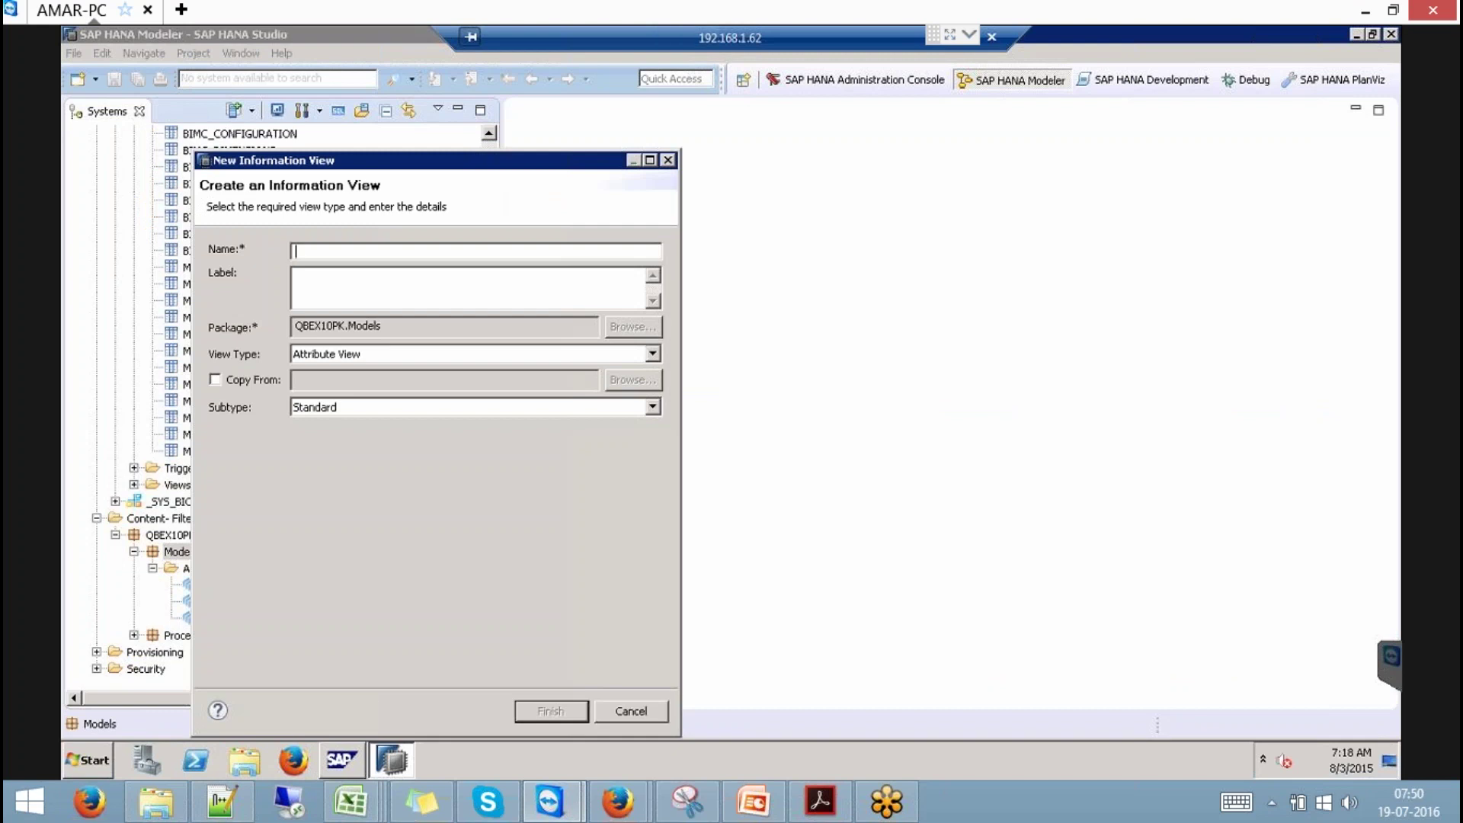
text(ZAT)
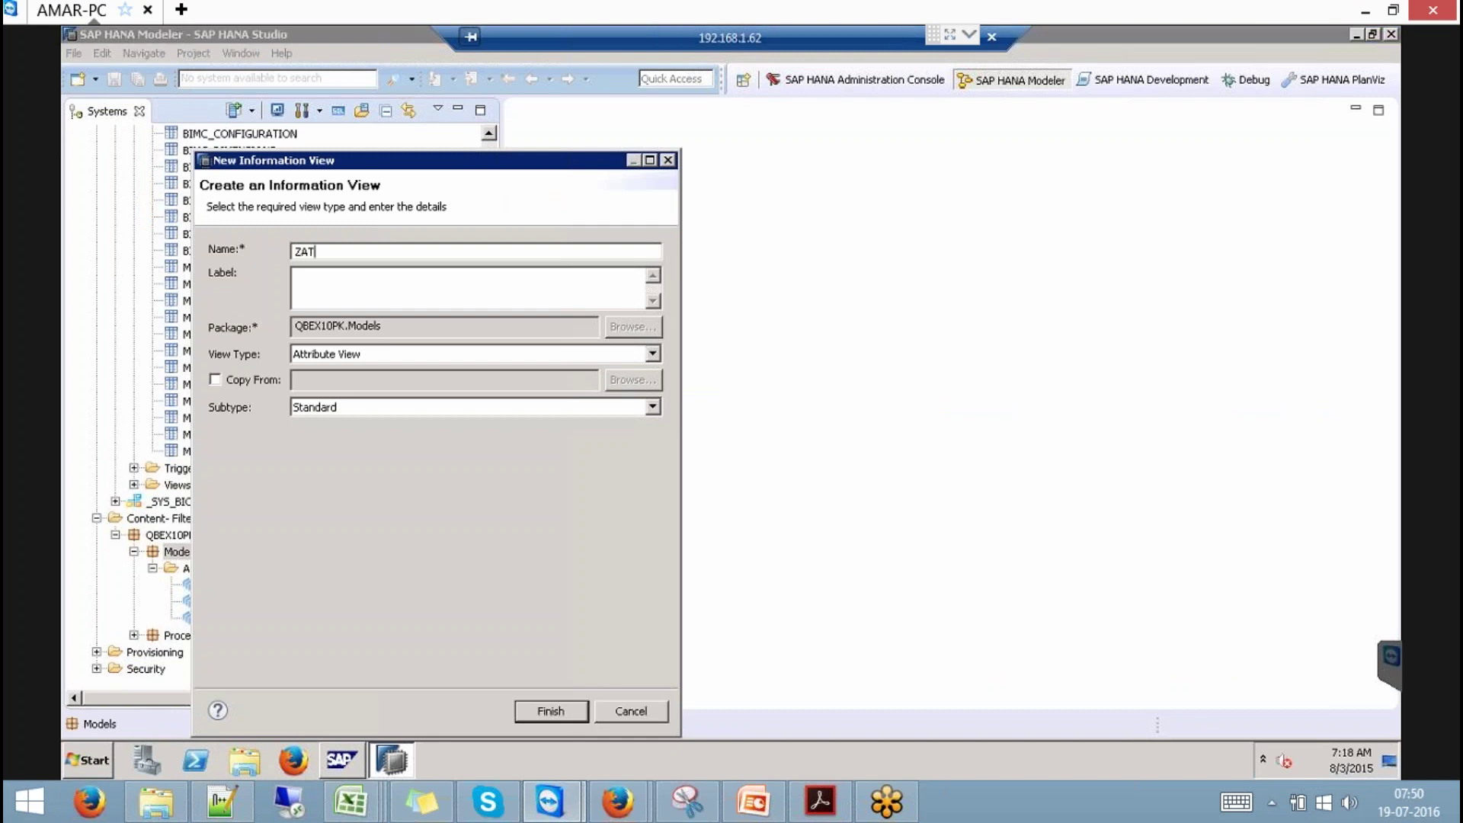
text(_TIME_CALENDAR)
click(443, 306)
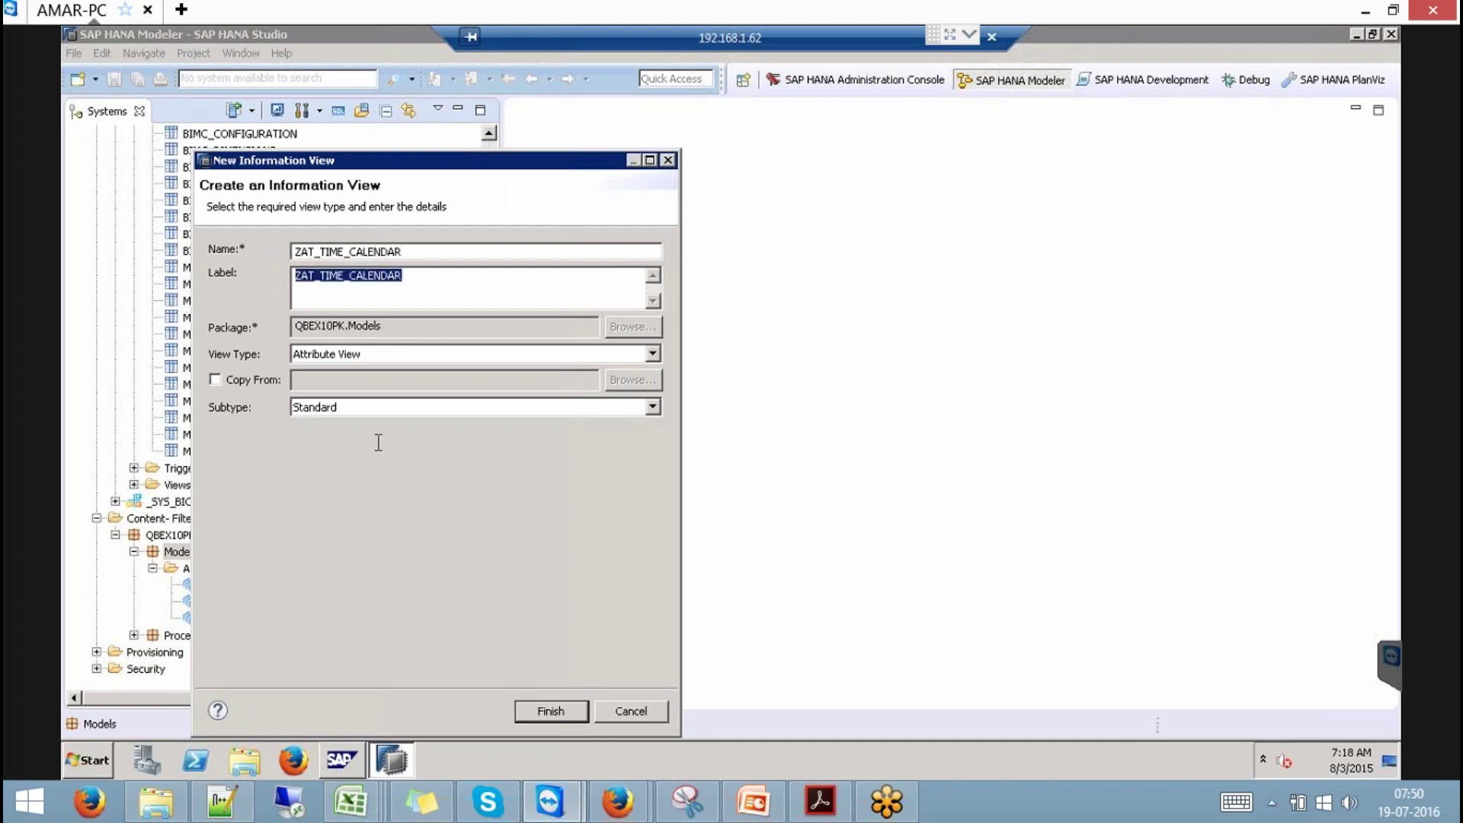
- Set the view's subtype to Time with Date granularity, keeping the Gregorian calendar and Auto Create, and create it
click(350, 413)
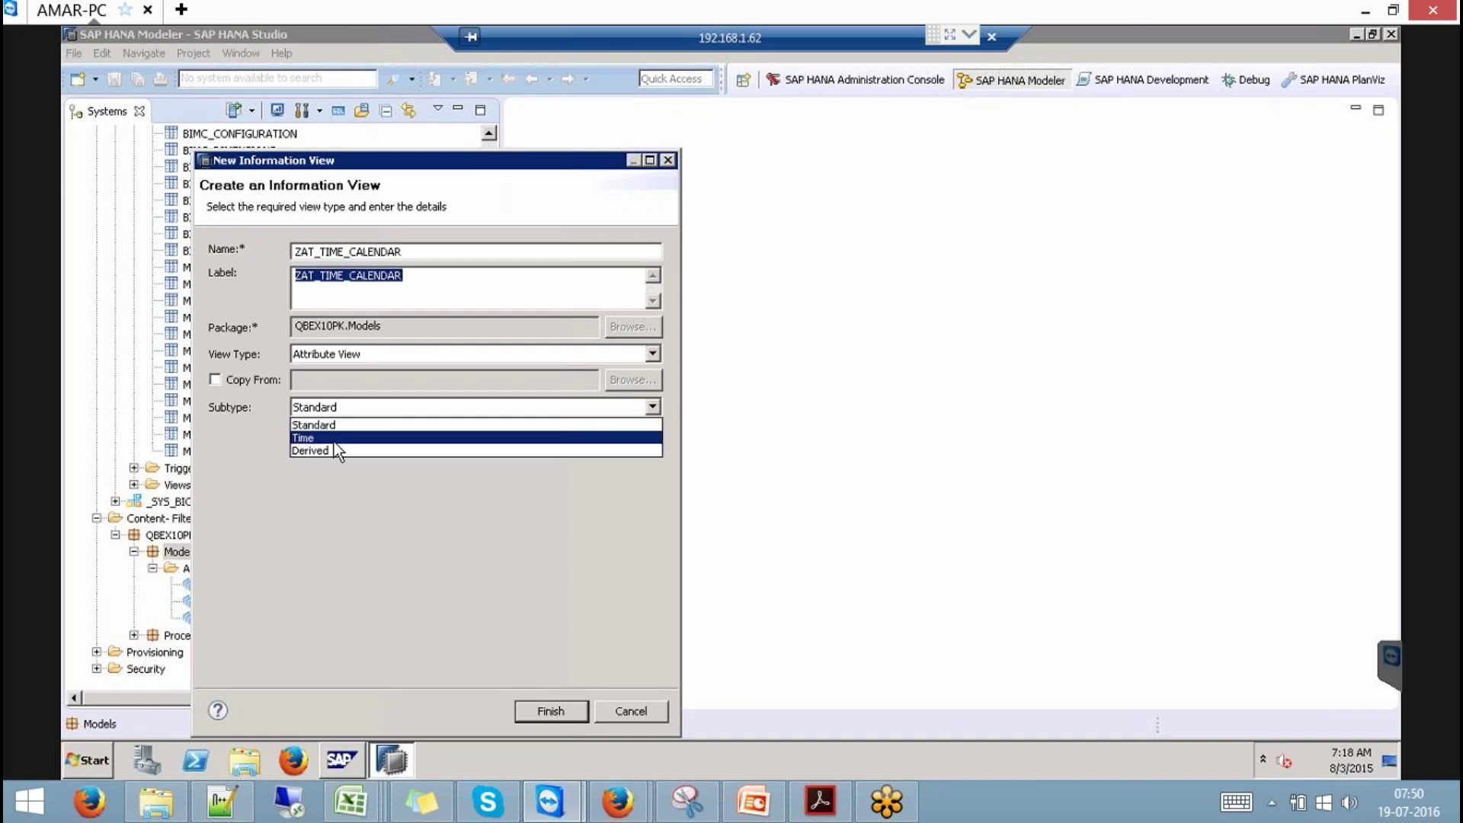
click(335, 440)
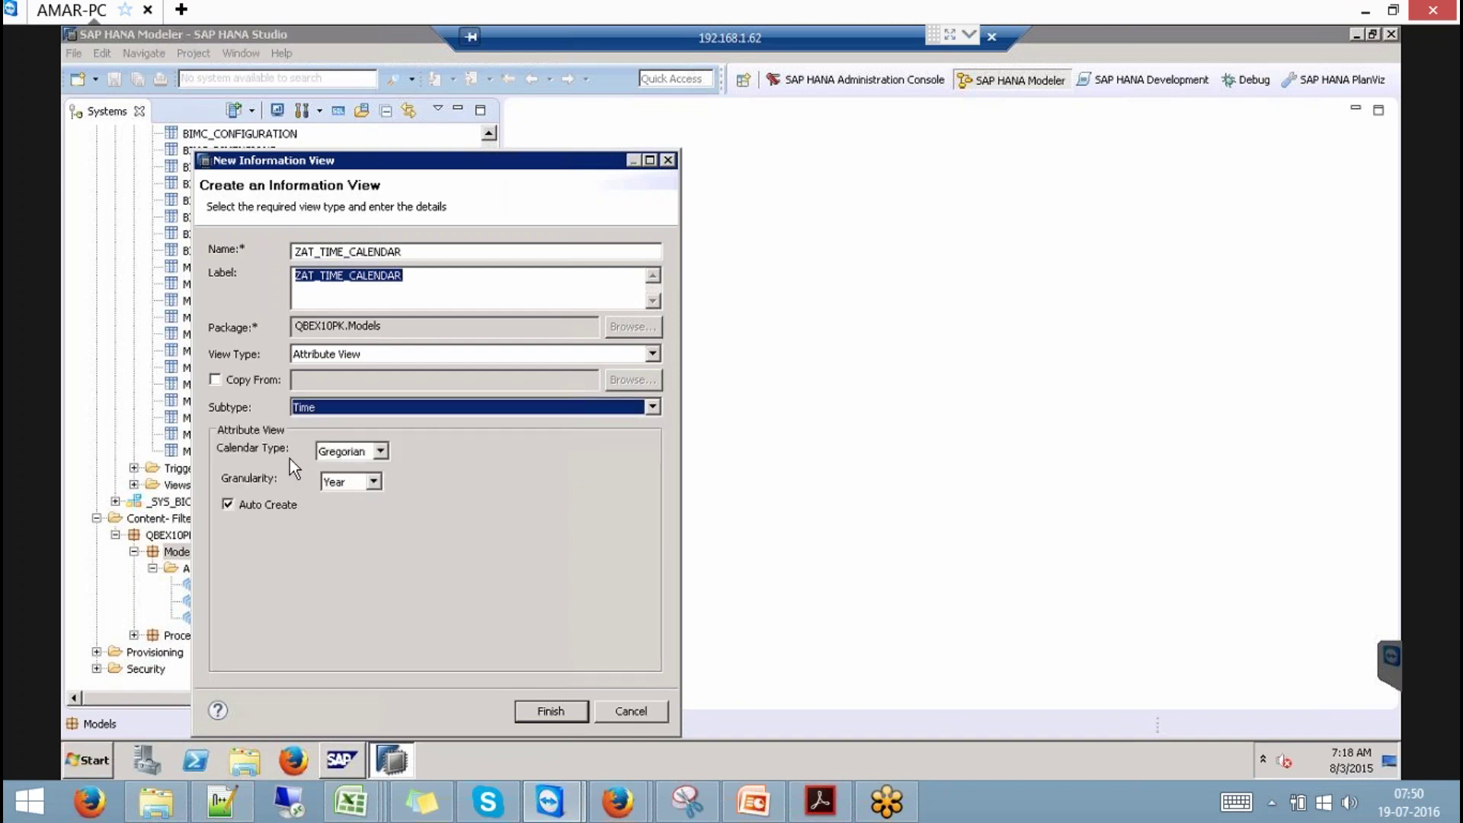
click(375, 482)
click(346, 539)
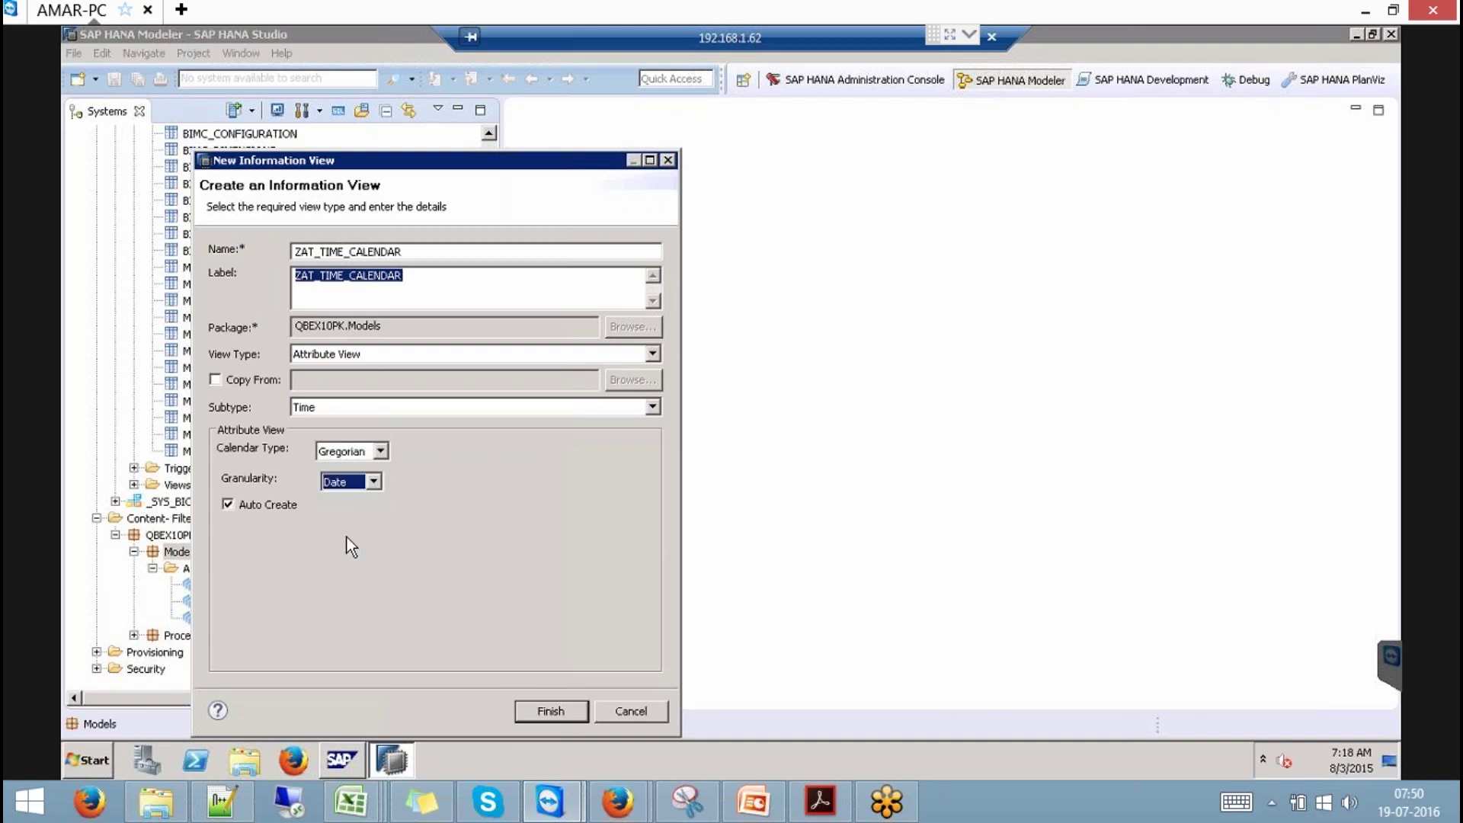
click(576, 713)
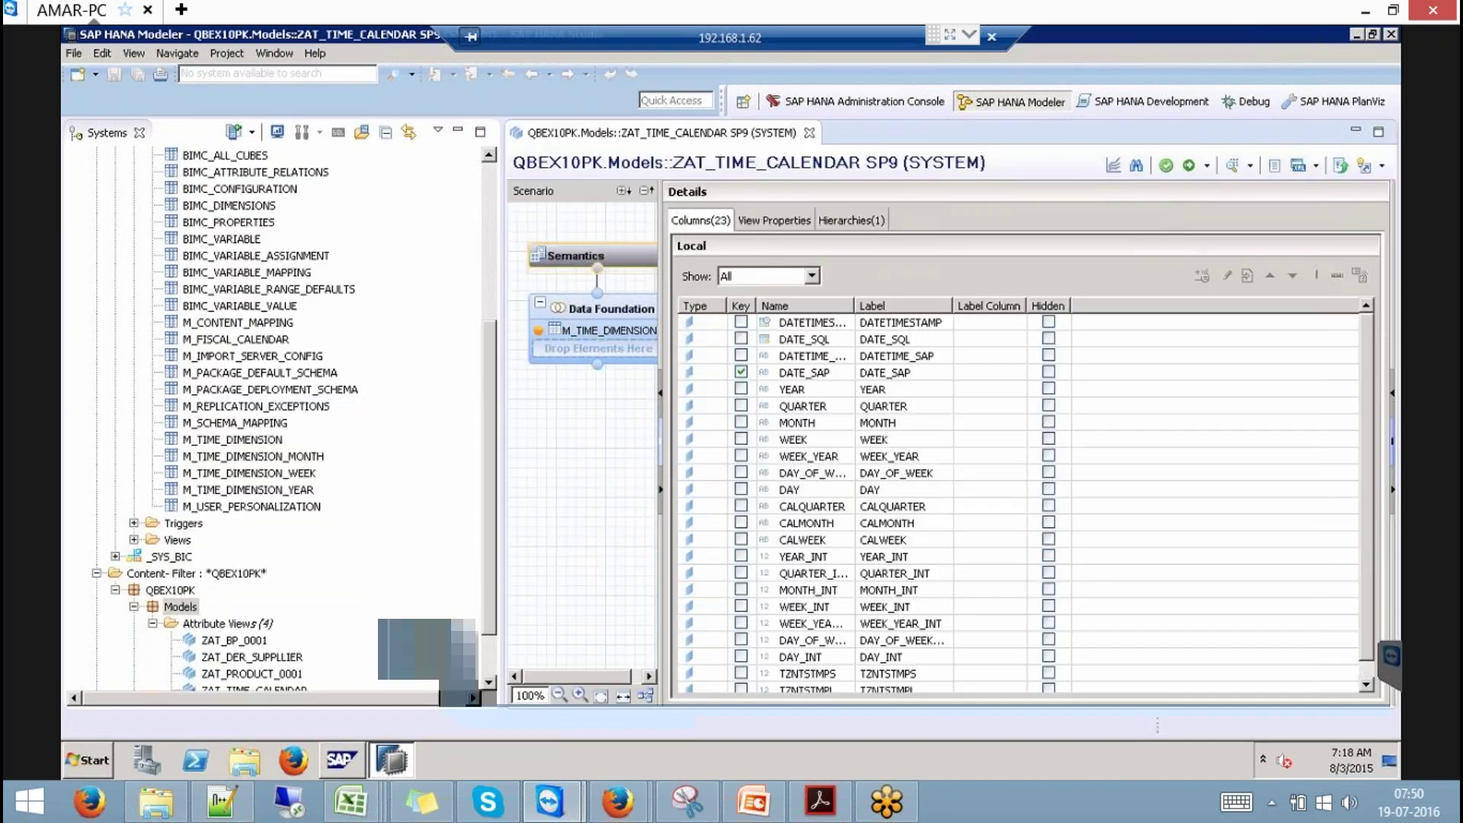
- Examine the ZAT_TIME_CALENDAR view's M_TIME_DIMENSION data foundation, then its semantics columns, view properties and Gregorian hierarchy
click(628, 309)
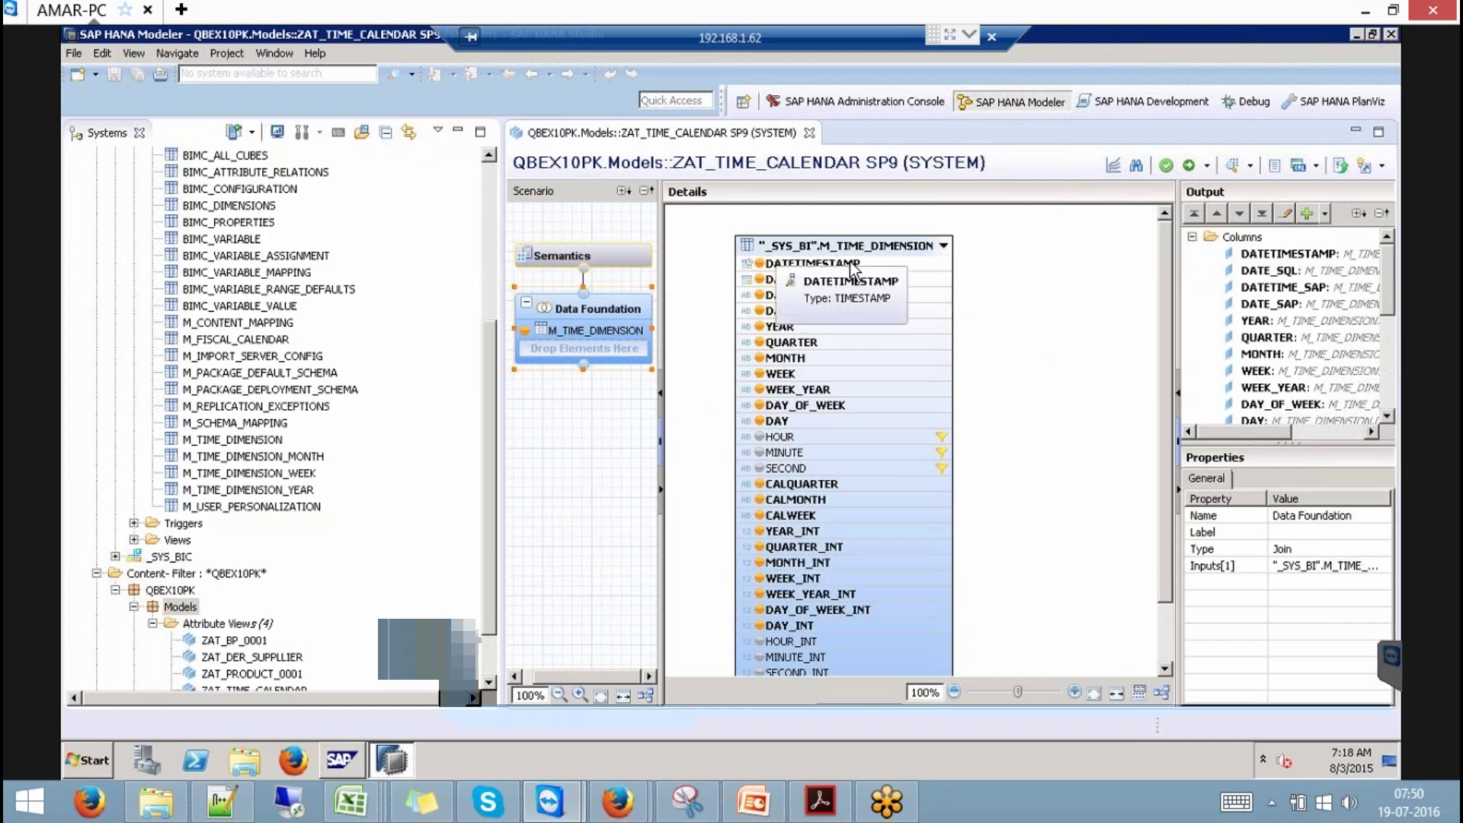
click(913, 246)
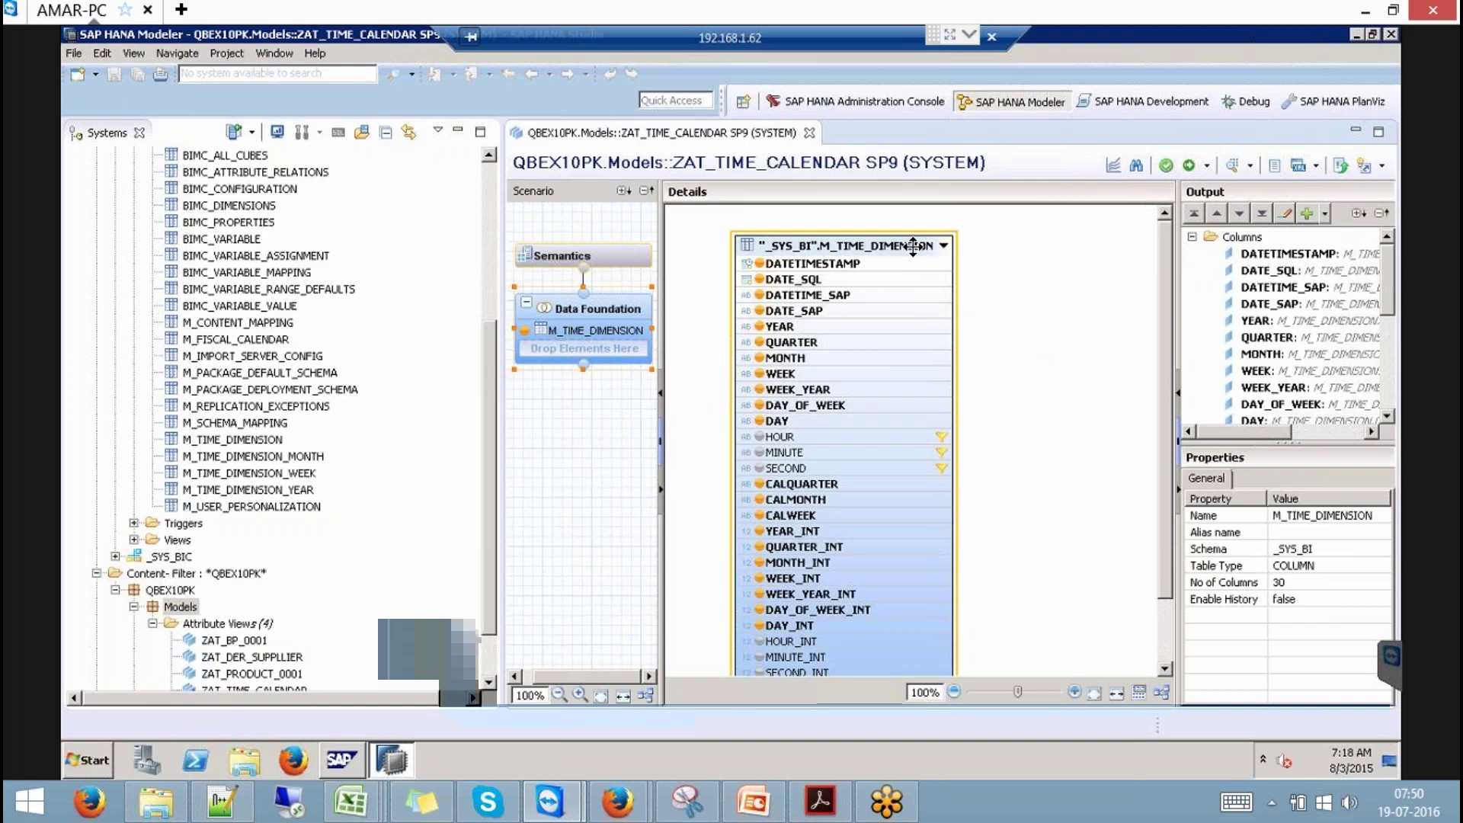
click(641, 258)
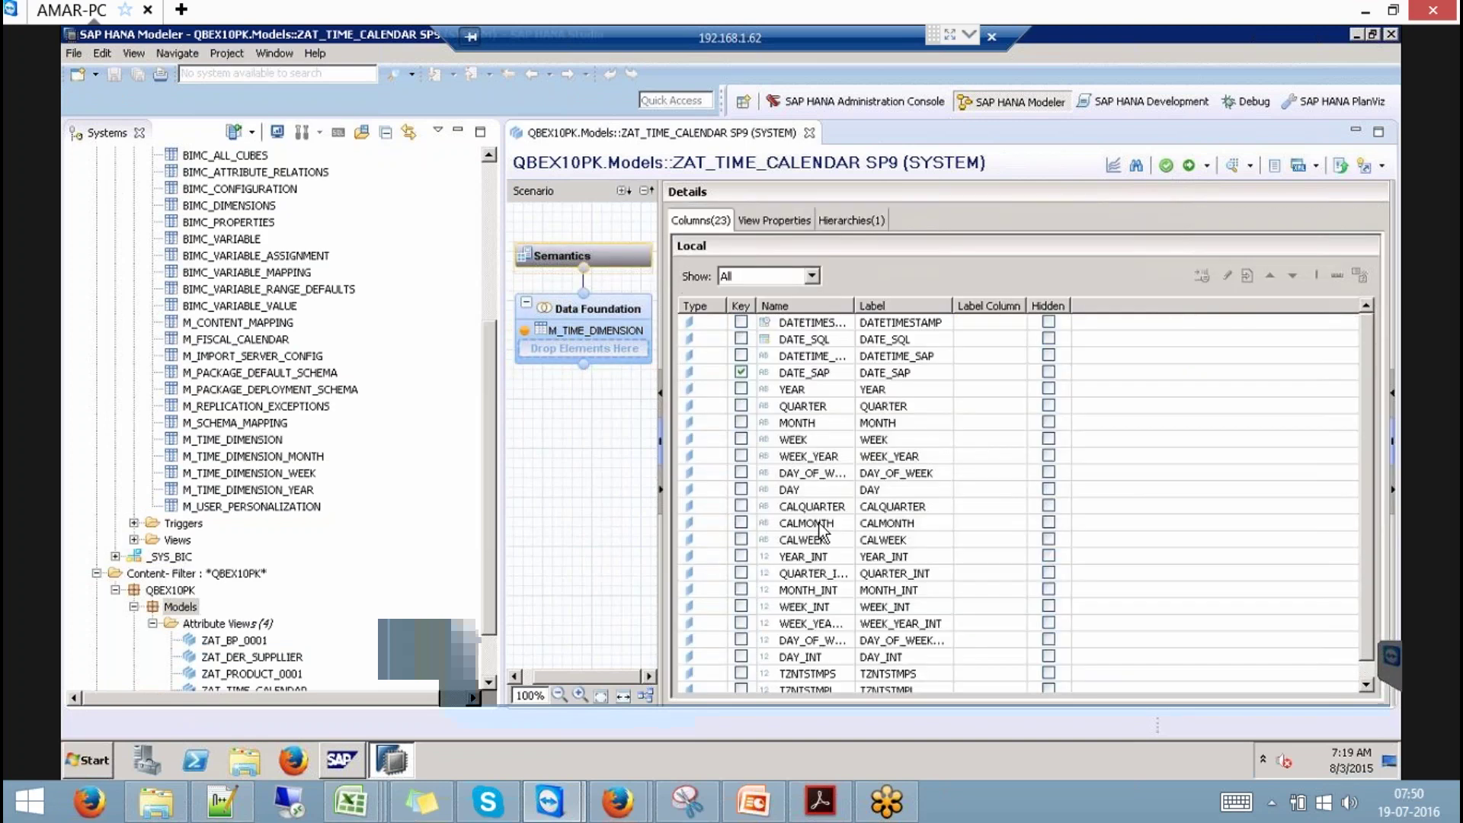
click(784, 222)
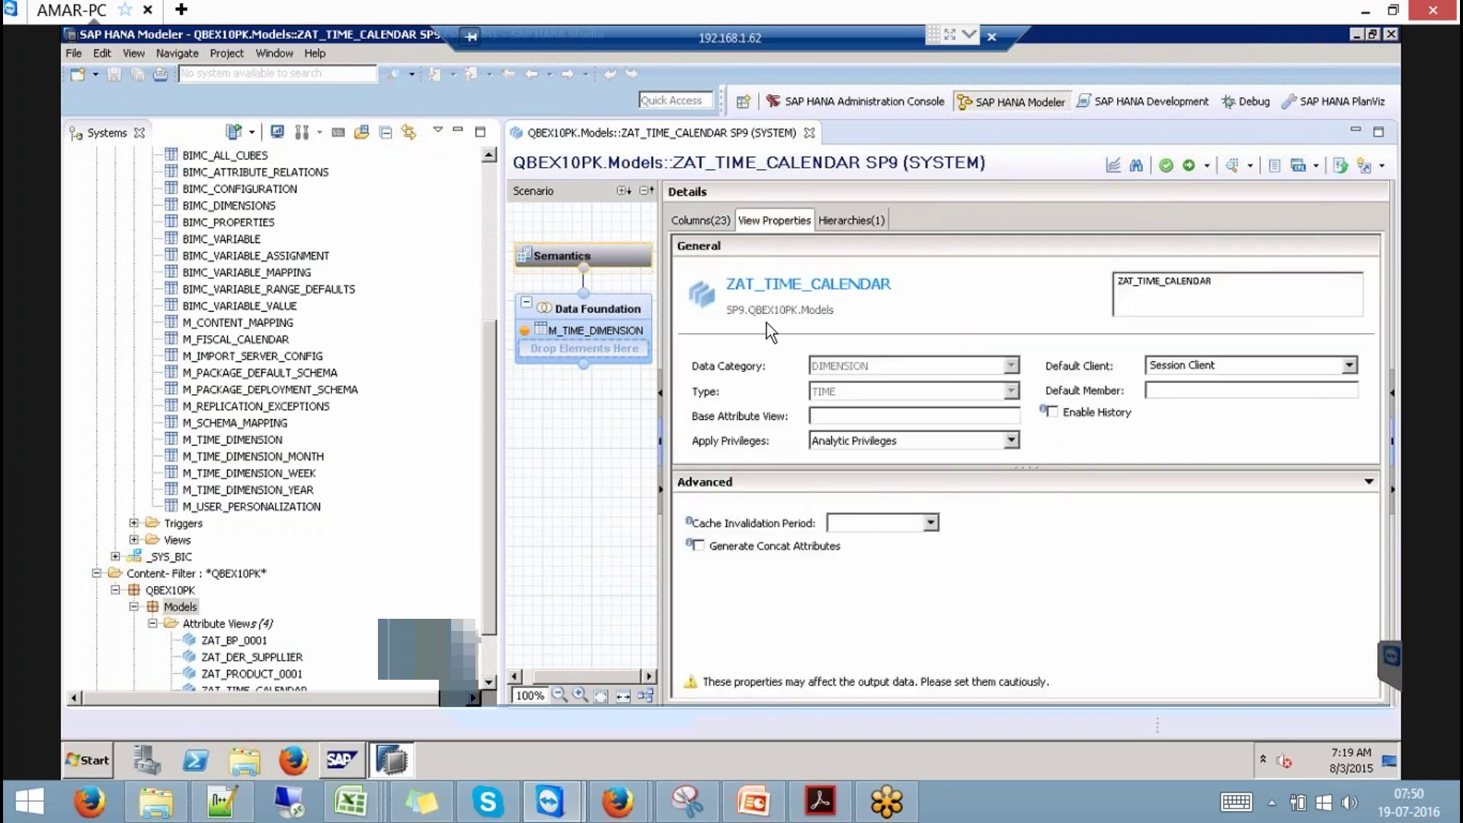
click(858, 223)
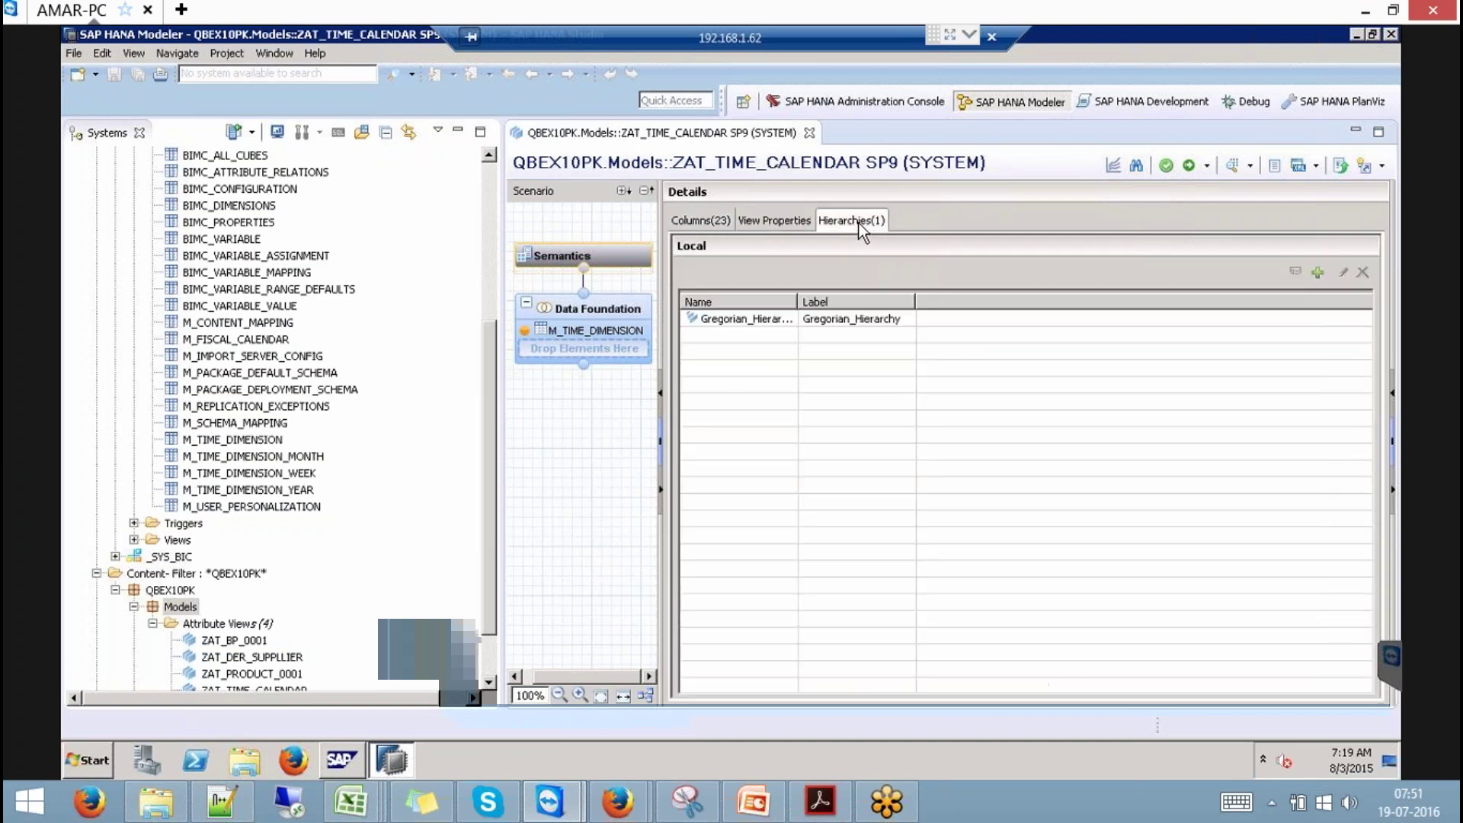
click(773, 220)
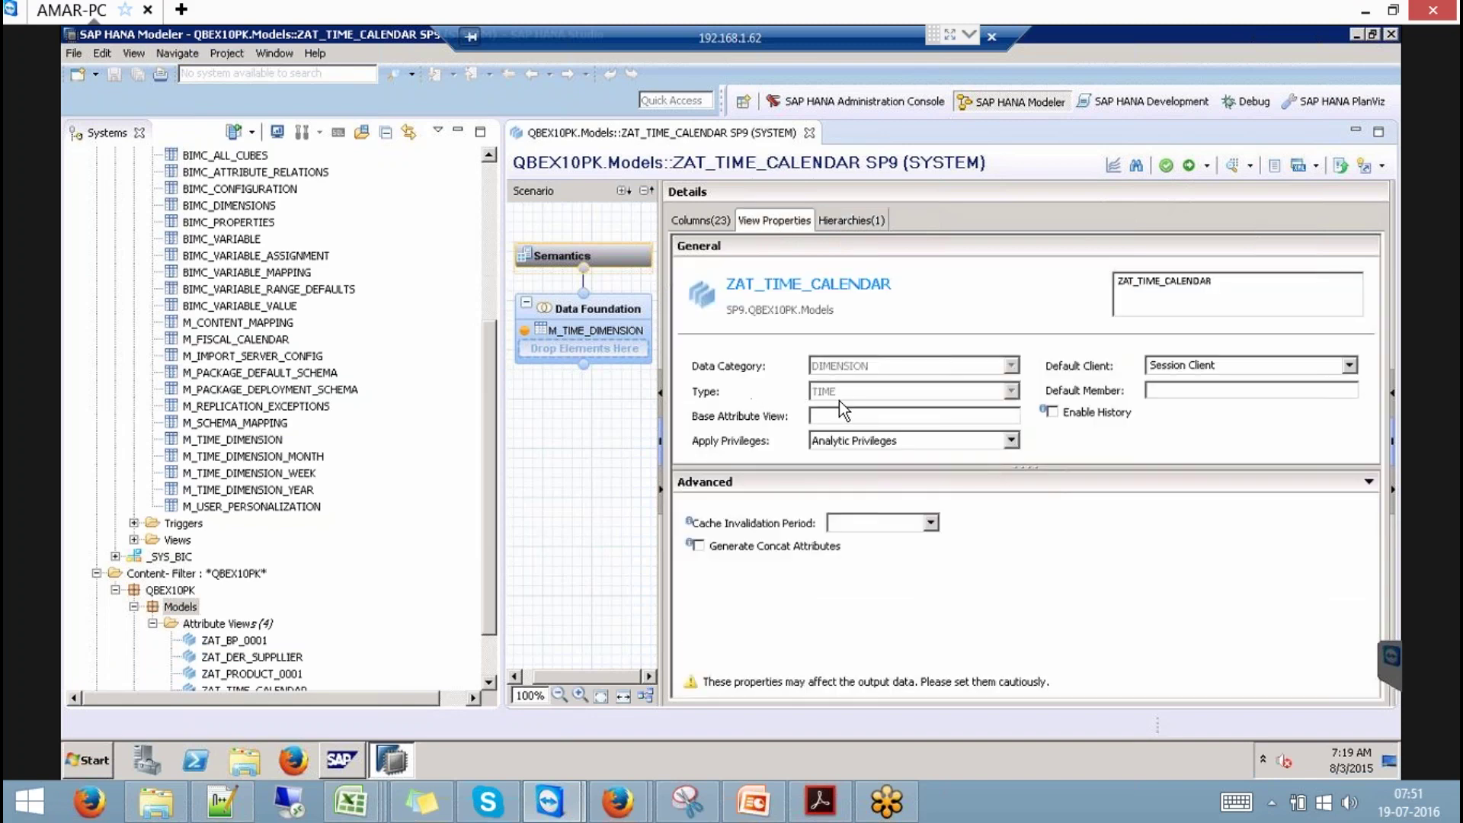
click(873, 219)
click(752, 322)
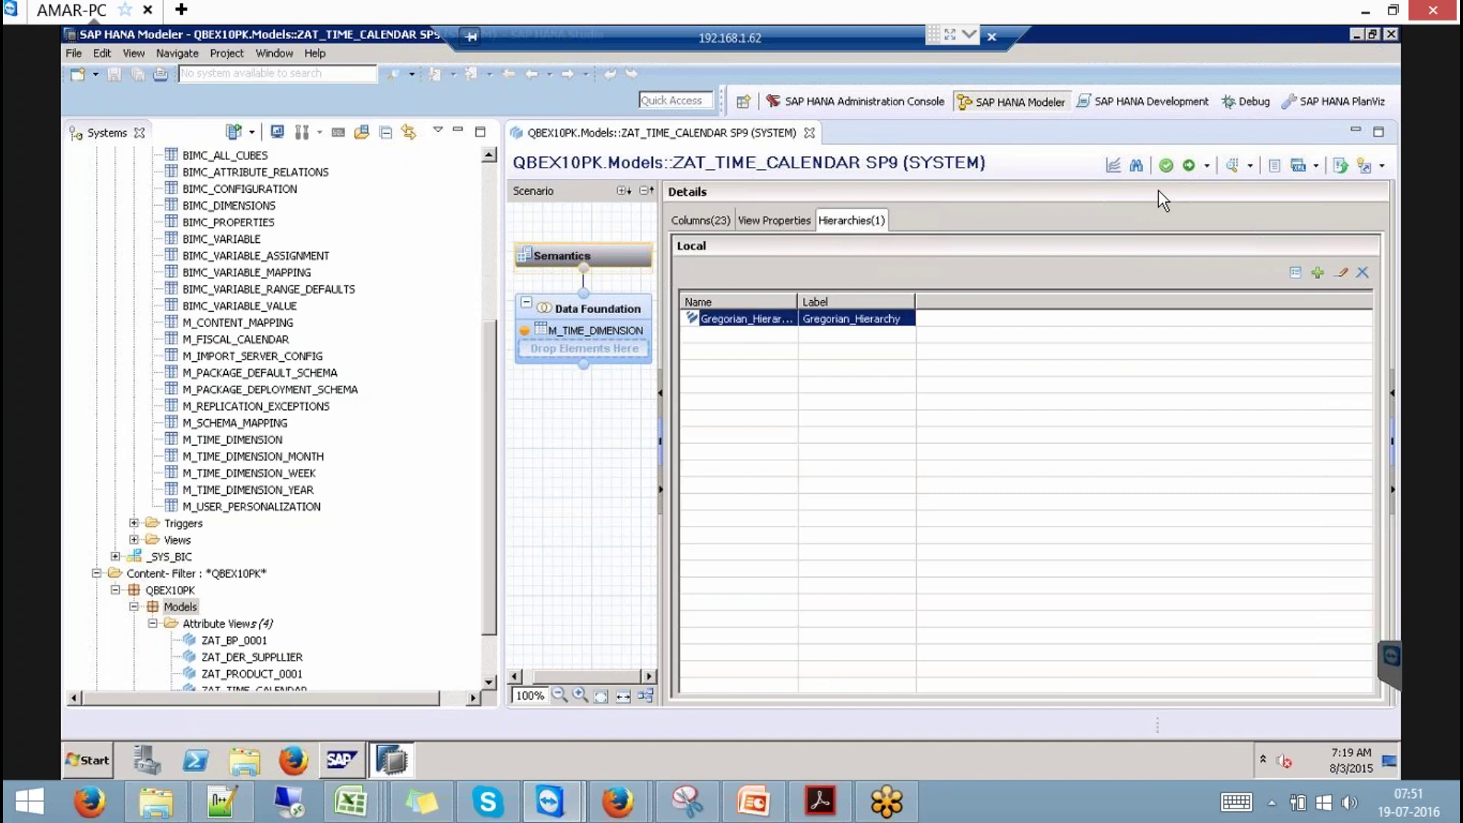
- Save and activate the ZAT_TIME_CALENDAR attribute view, and open its data preview as raw data
click(1188, 166)
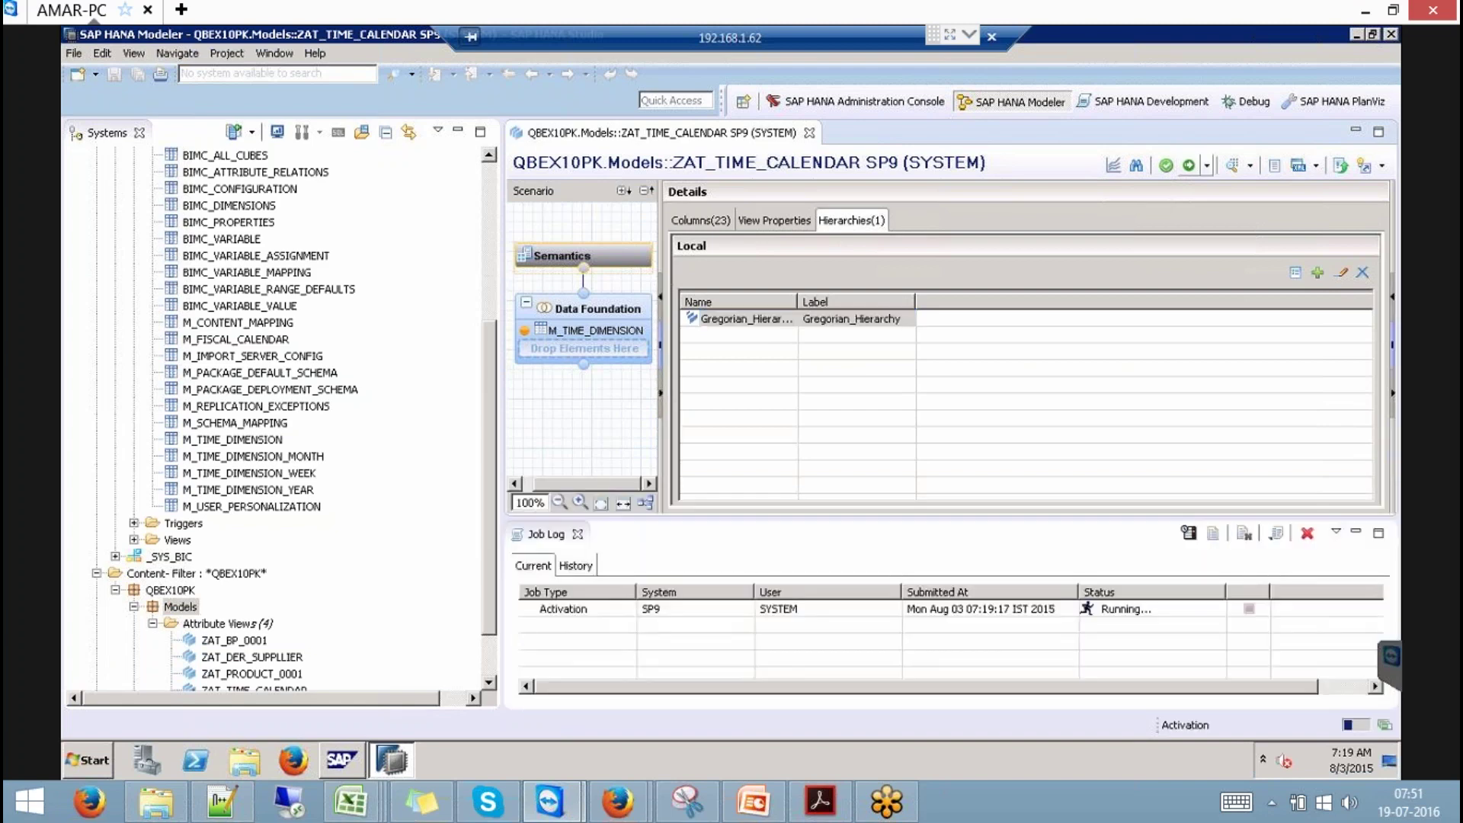
click(1230, 166)
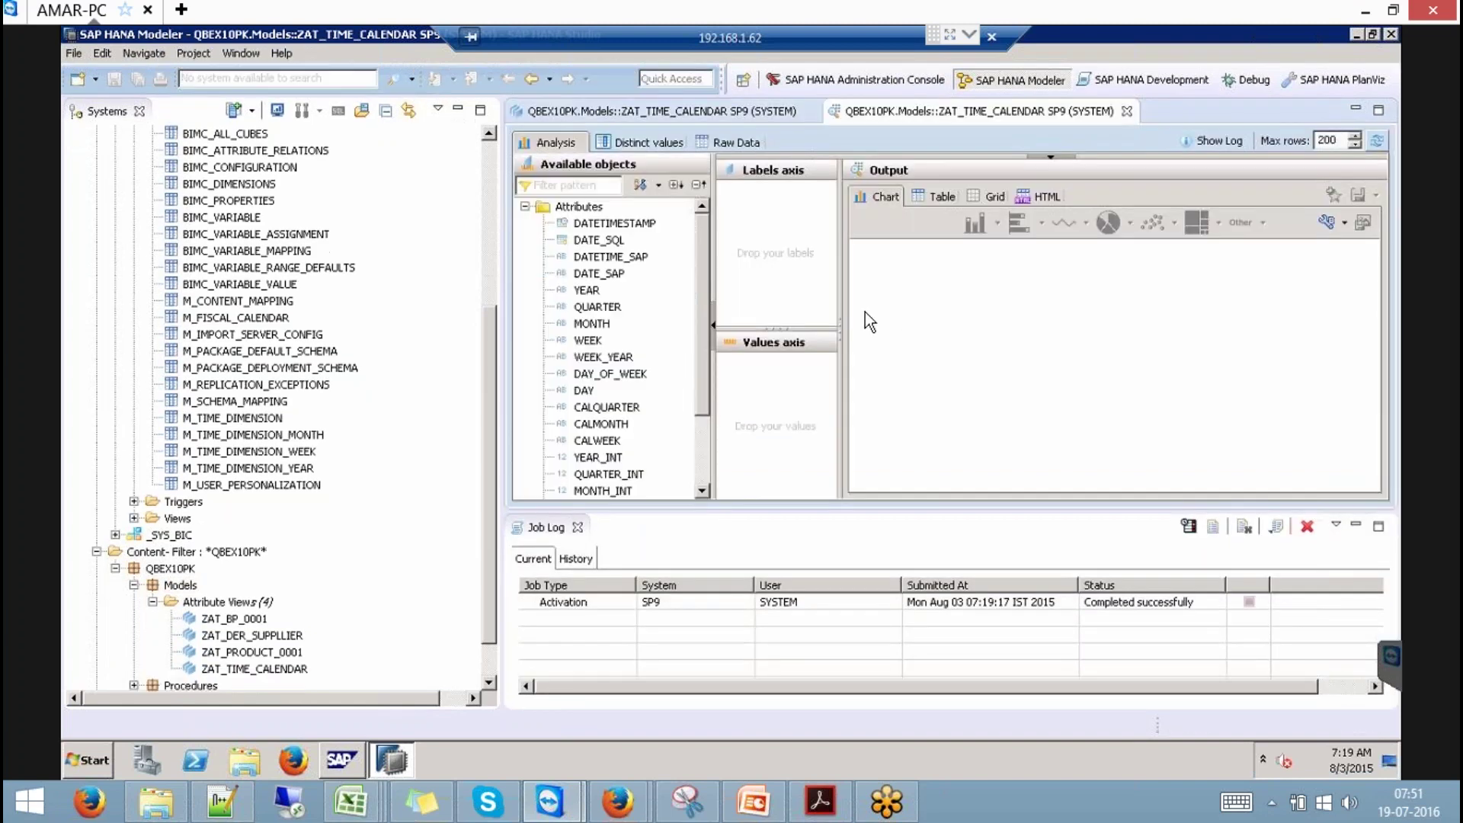
click(738, 143)
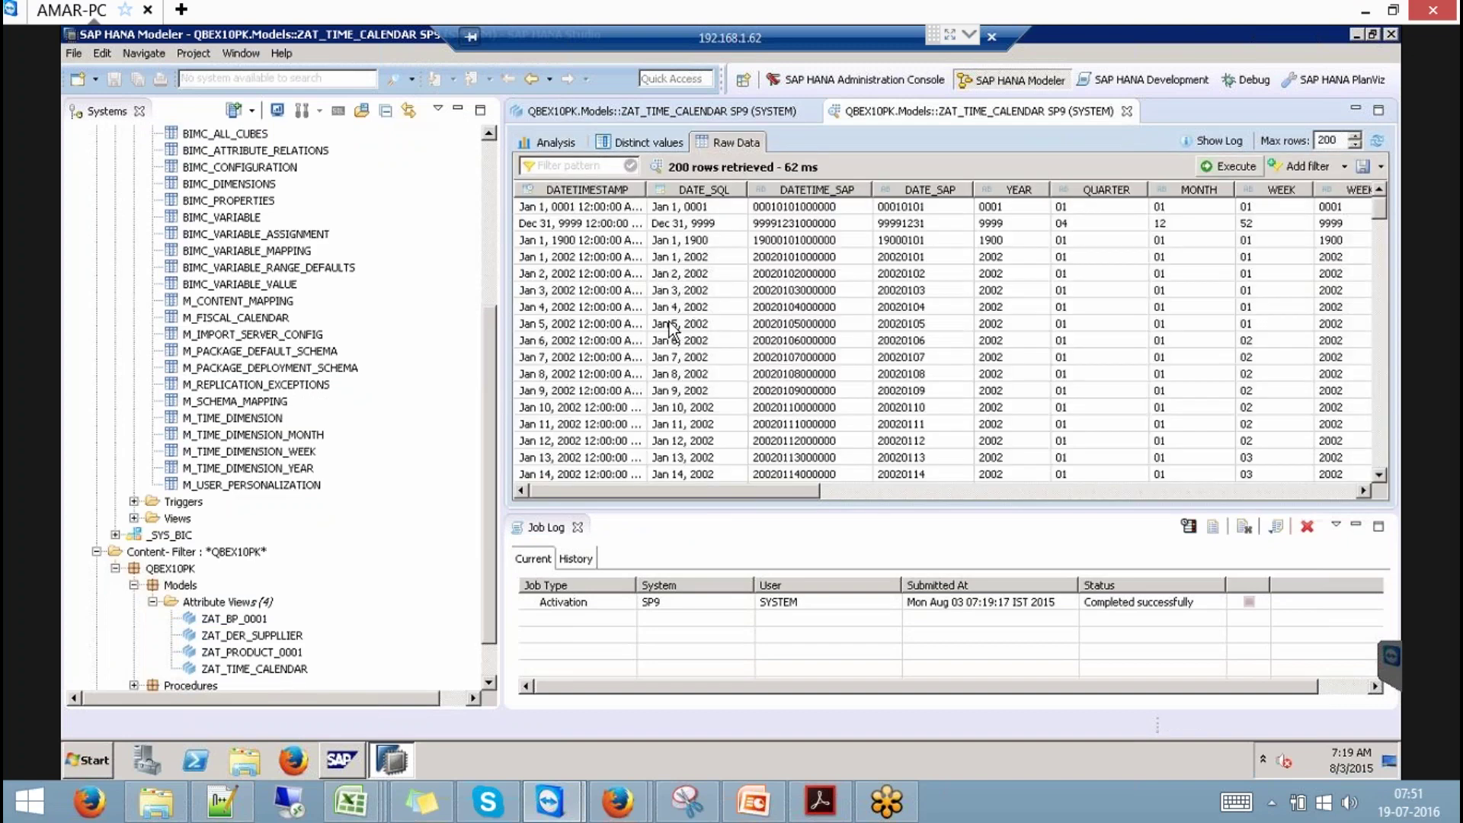
- Check the 2002 rows across all columns of the ZAT_TIME_CALENDAR preview, and close both the preview and the view editor
click(560, 259)
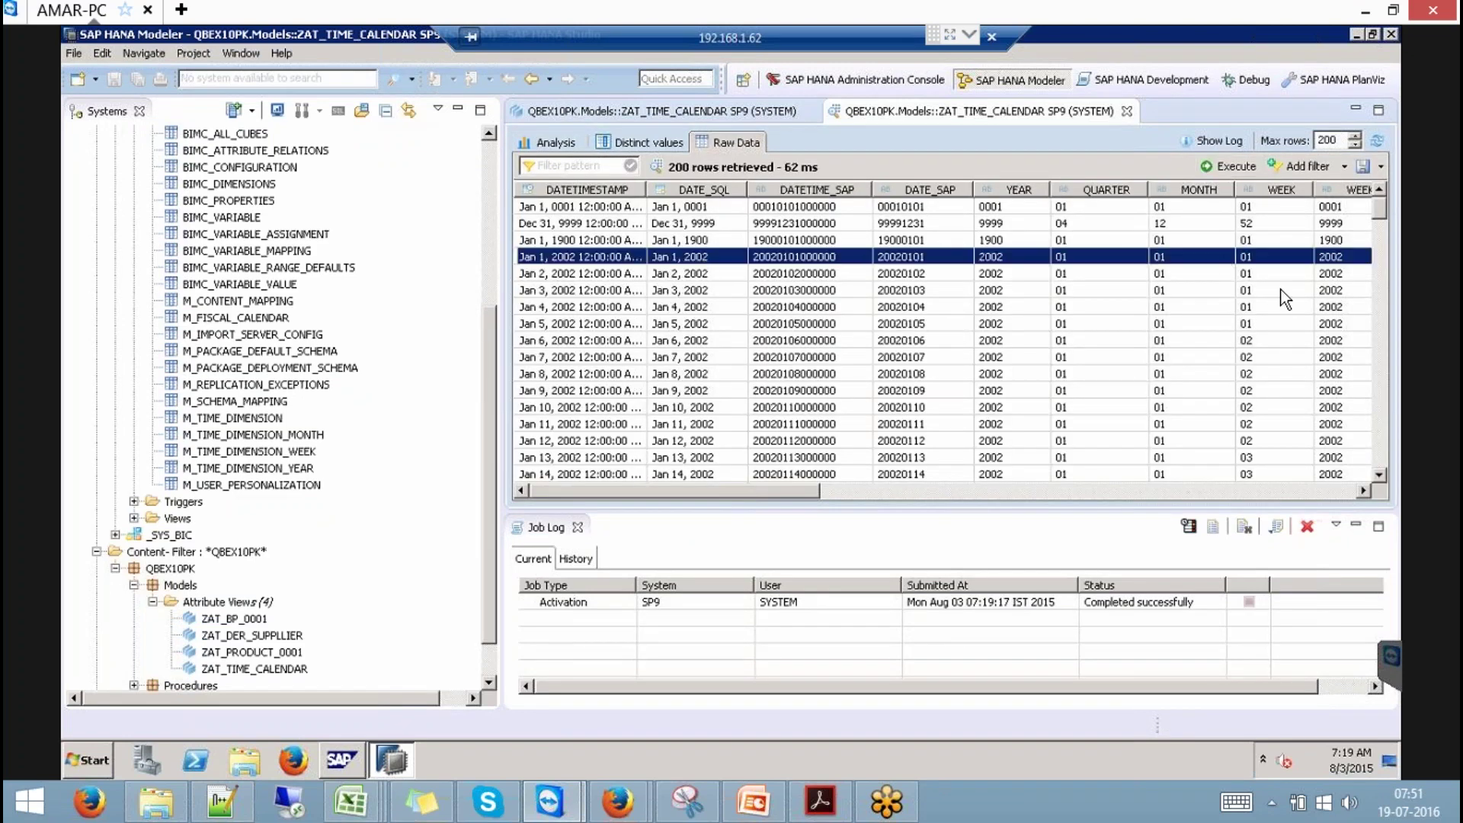
click(1045, 489)
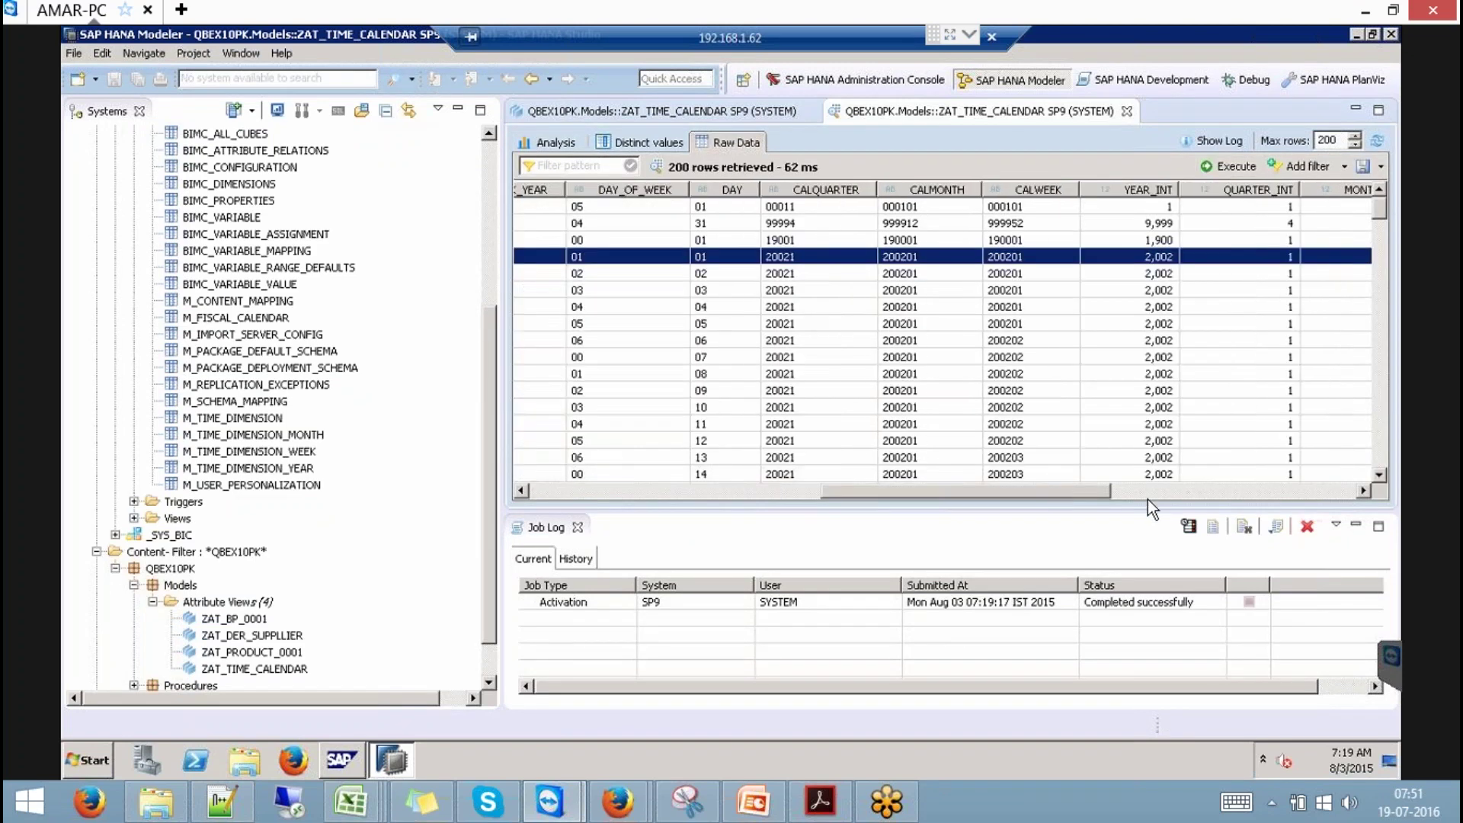
click(1242, 489)
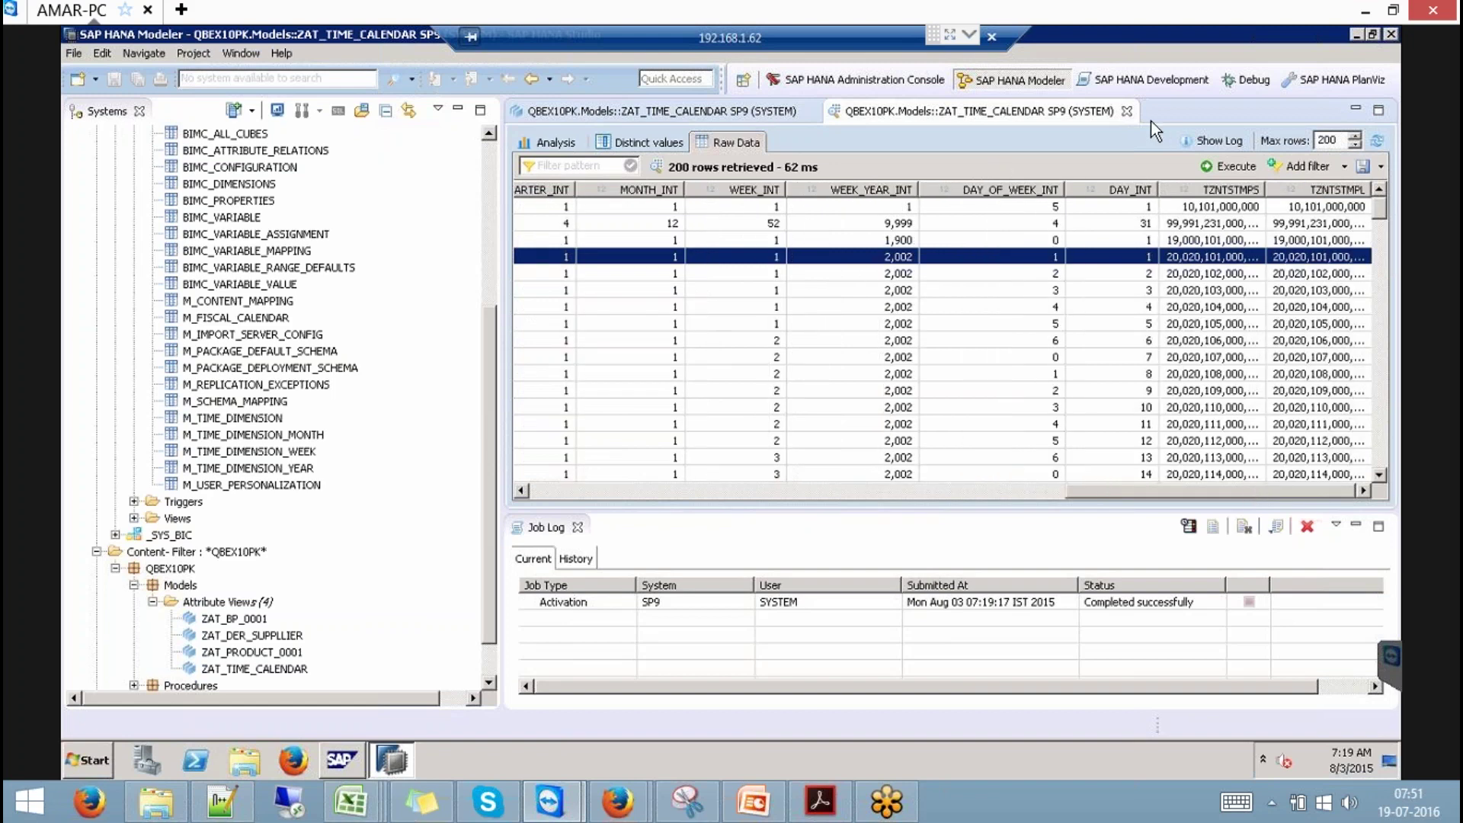
click(1125, 112)
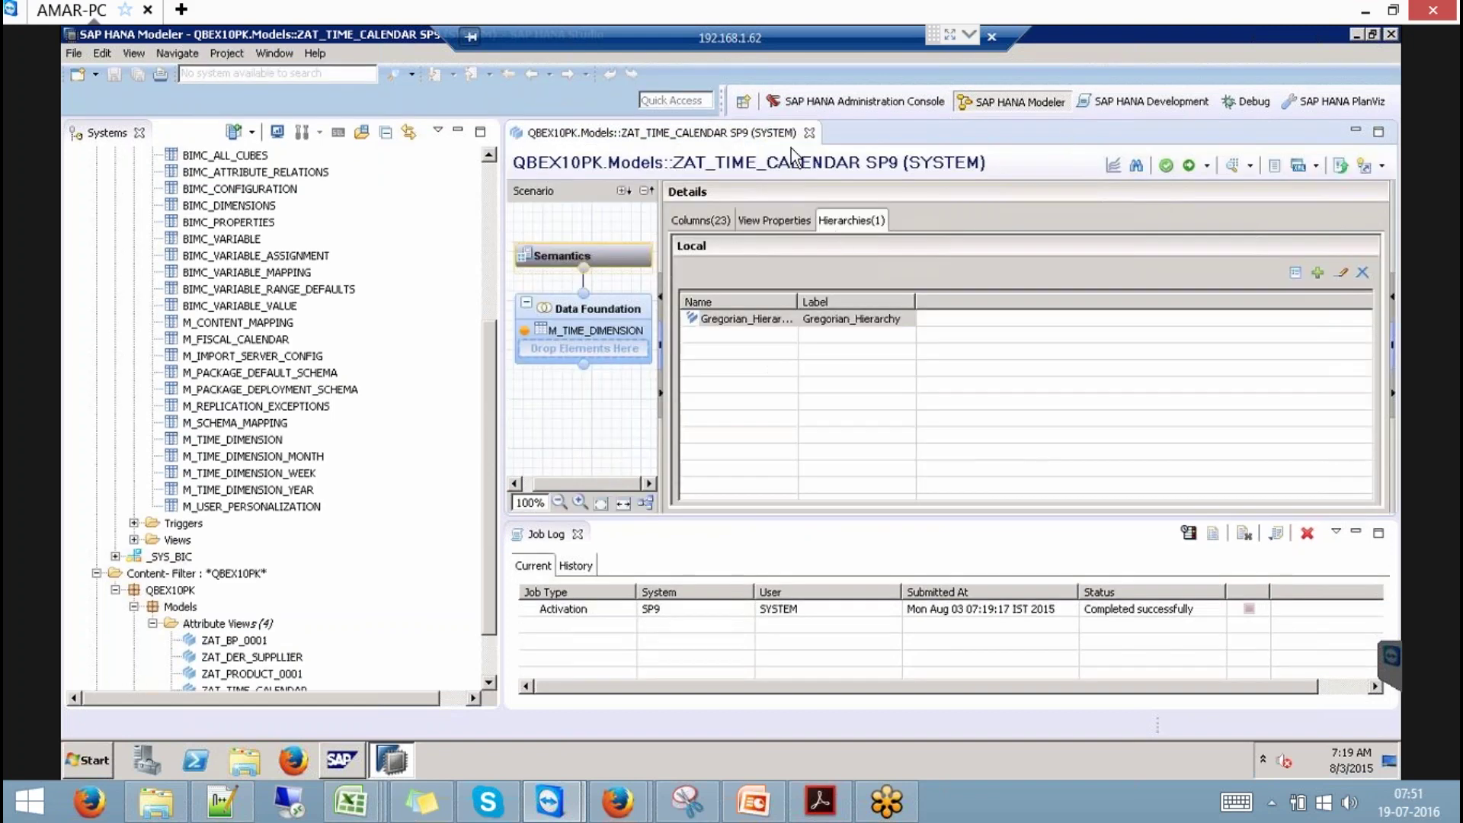
click(809, 134)
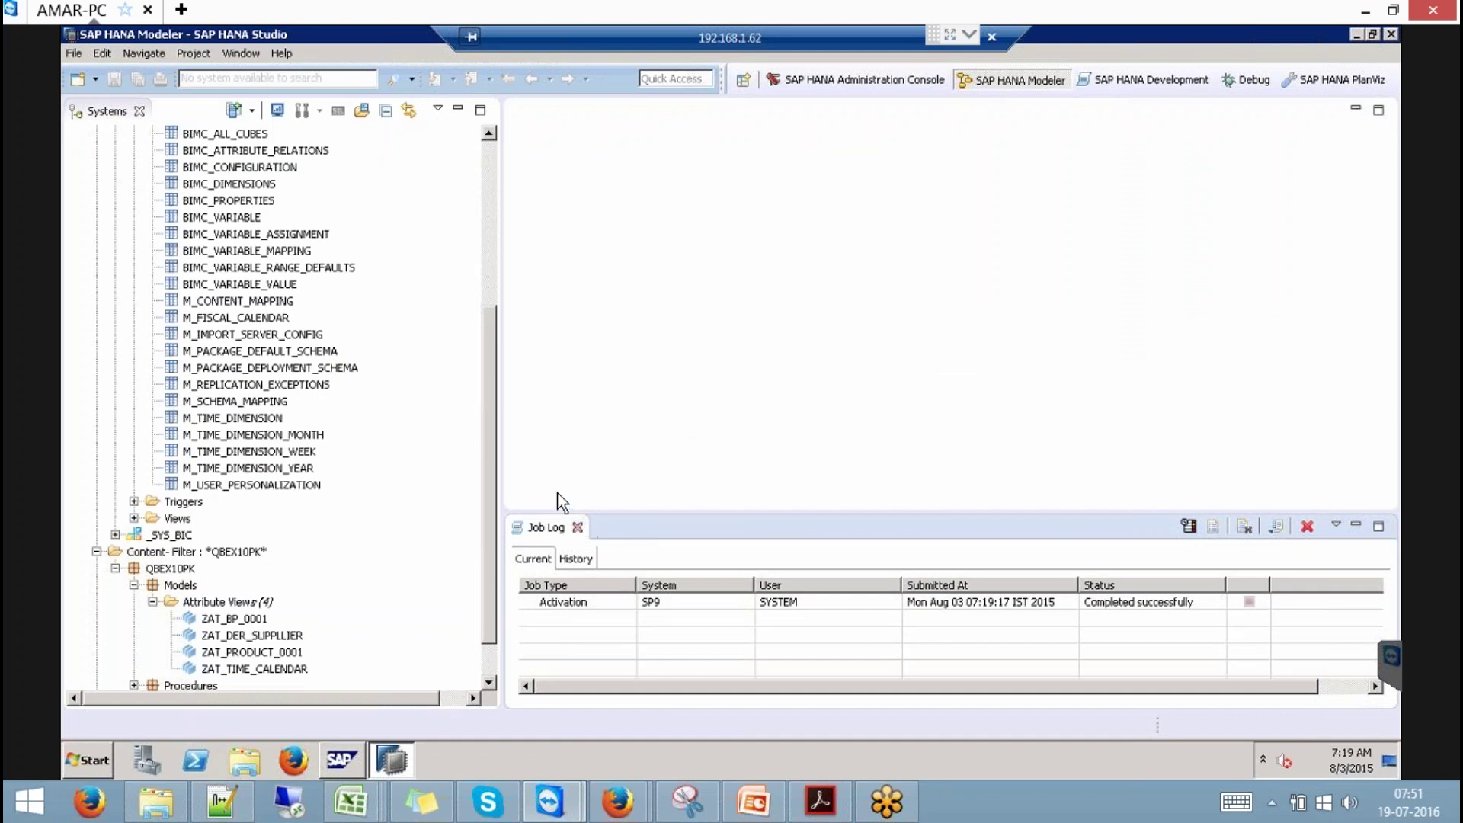
- Delete all rows of the M_FISCAL_CALENDAR table in the _SYS_BI schema, keeping the table itself
drag(488, 372, 487, 286)
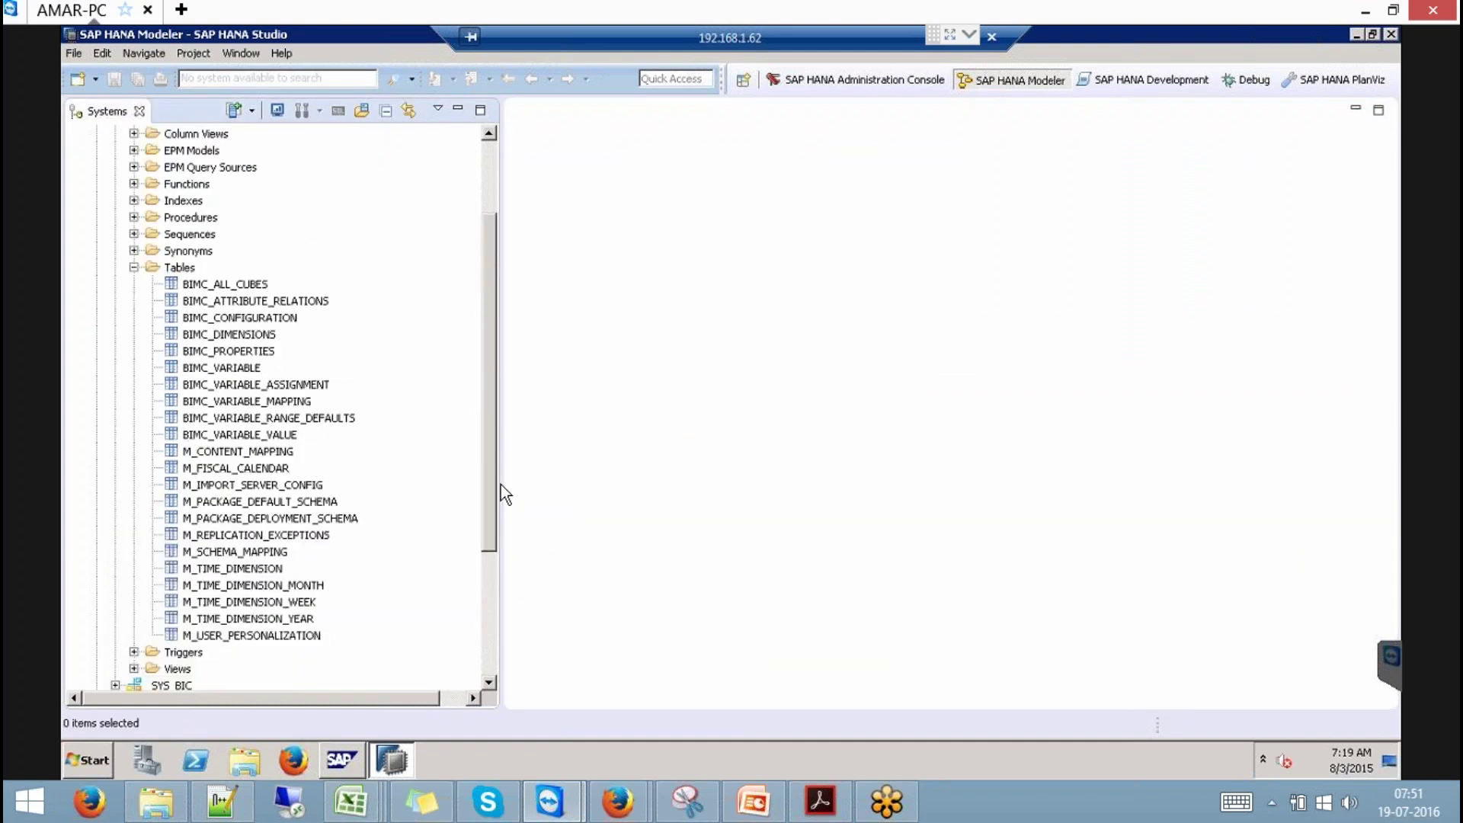
drag(491, 472, 495, 515)
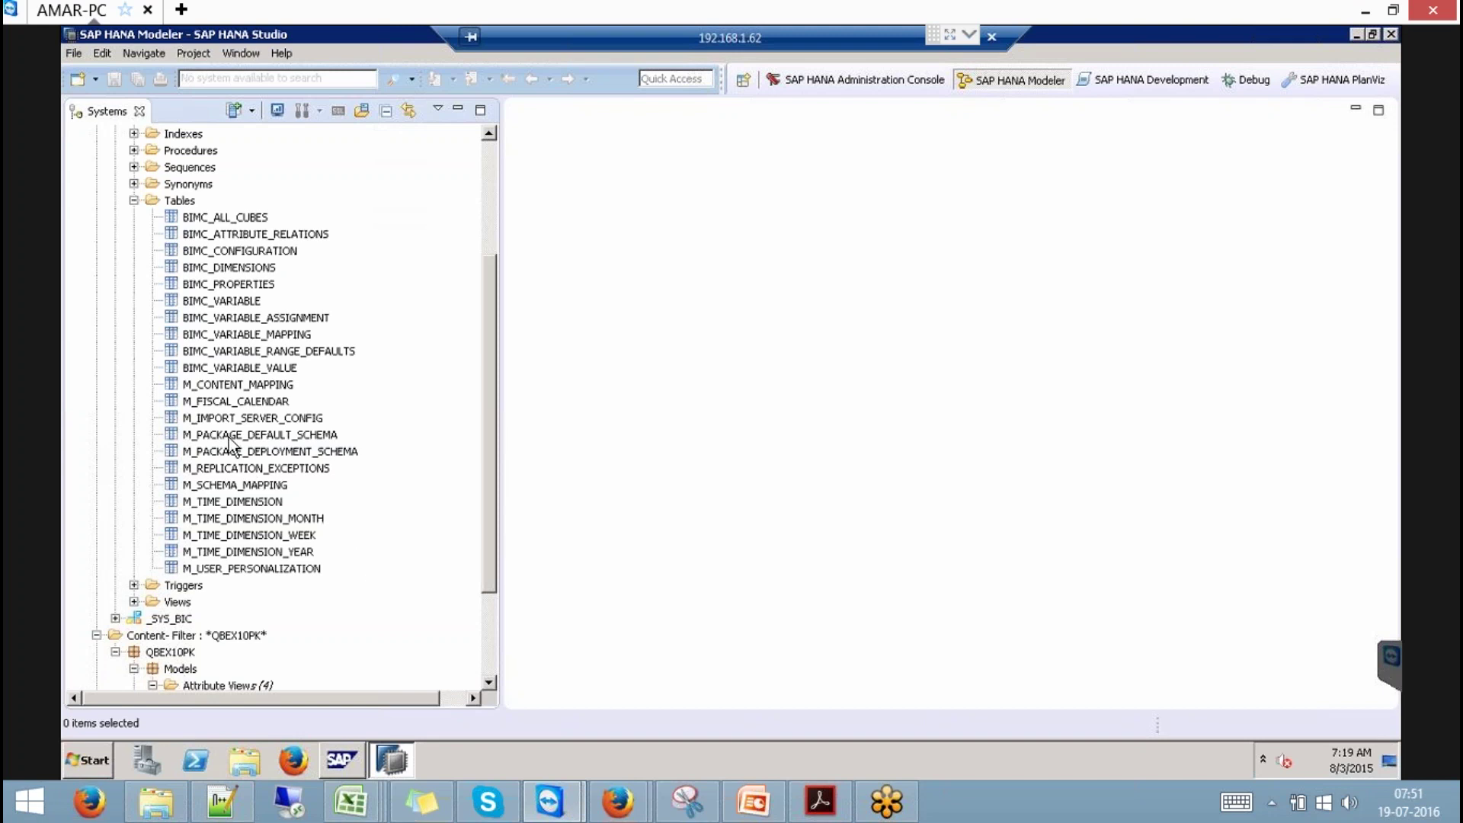
click(226, 402)
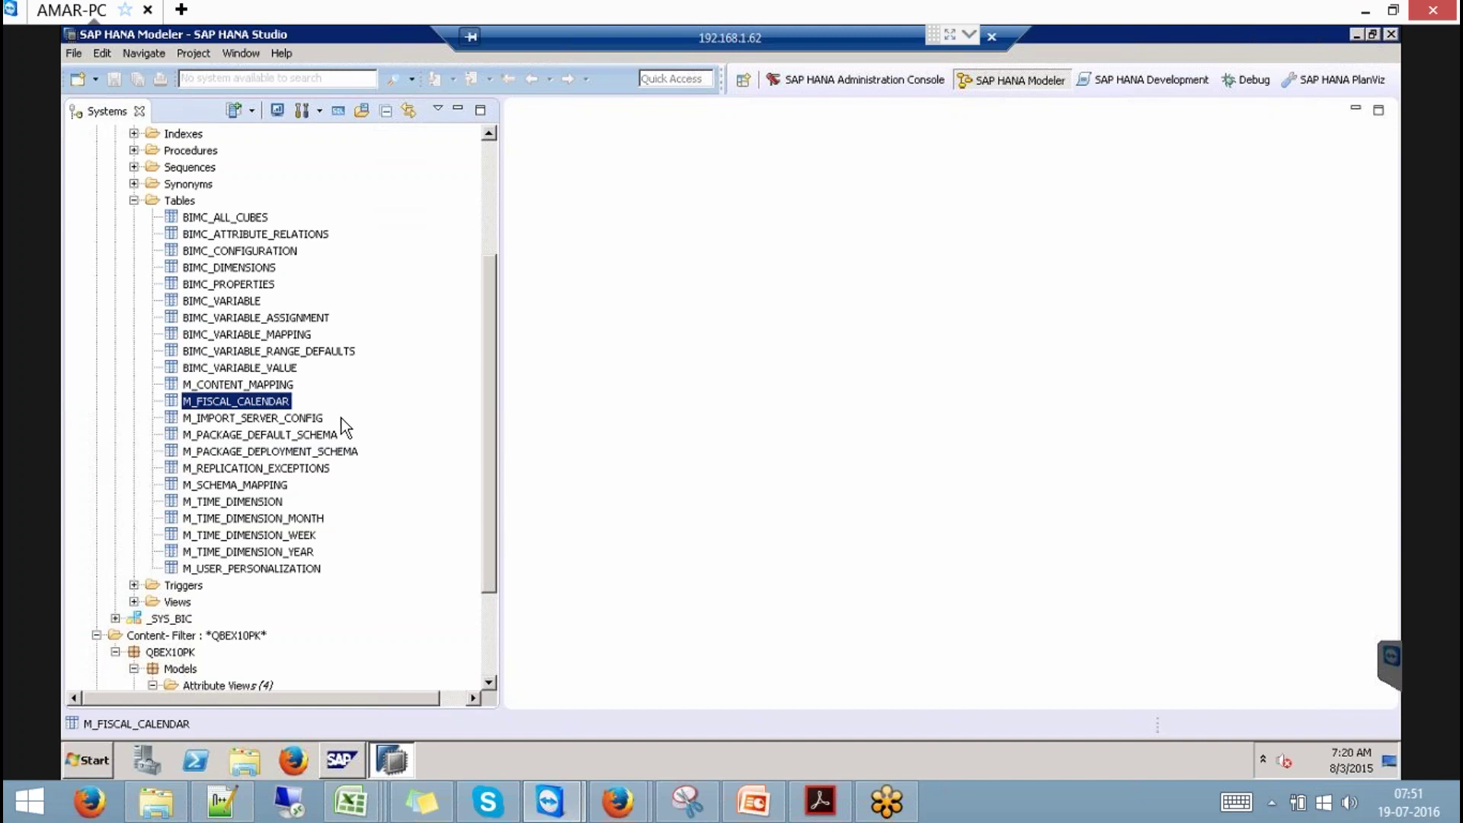
right_click(276, 400)
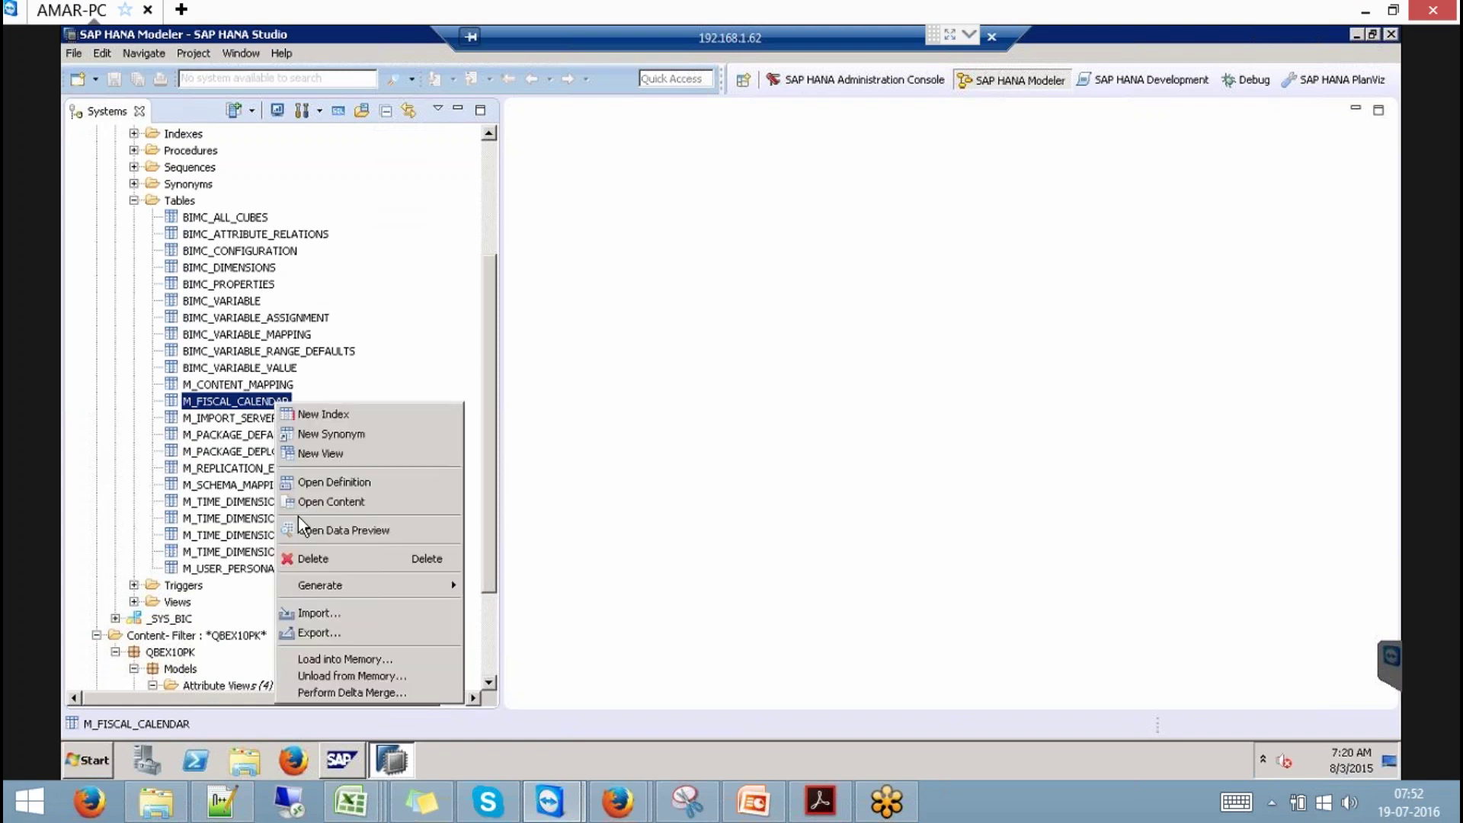
click(321, 562)
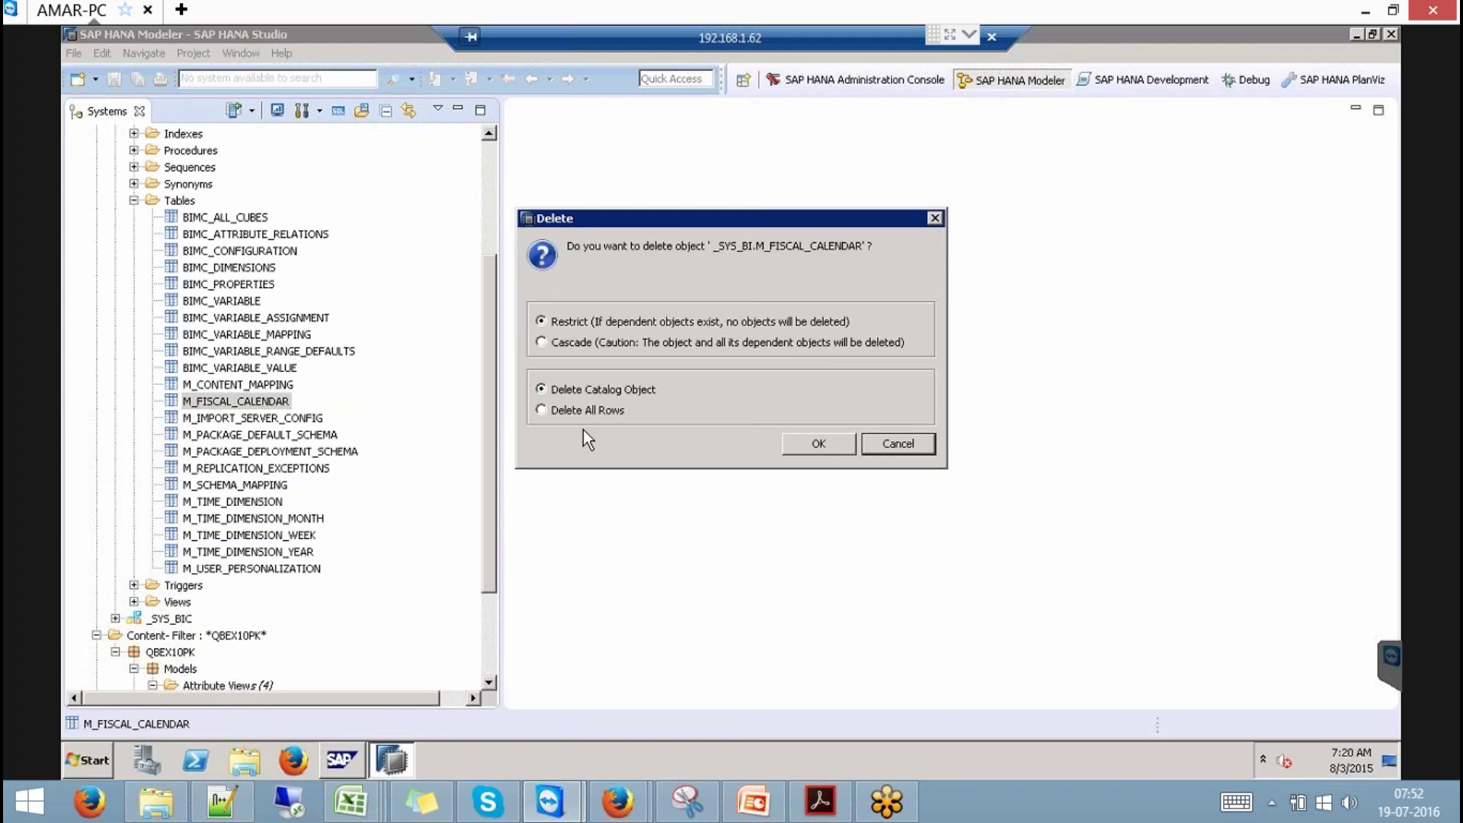
click(542, 410)
key(Return)
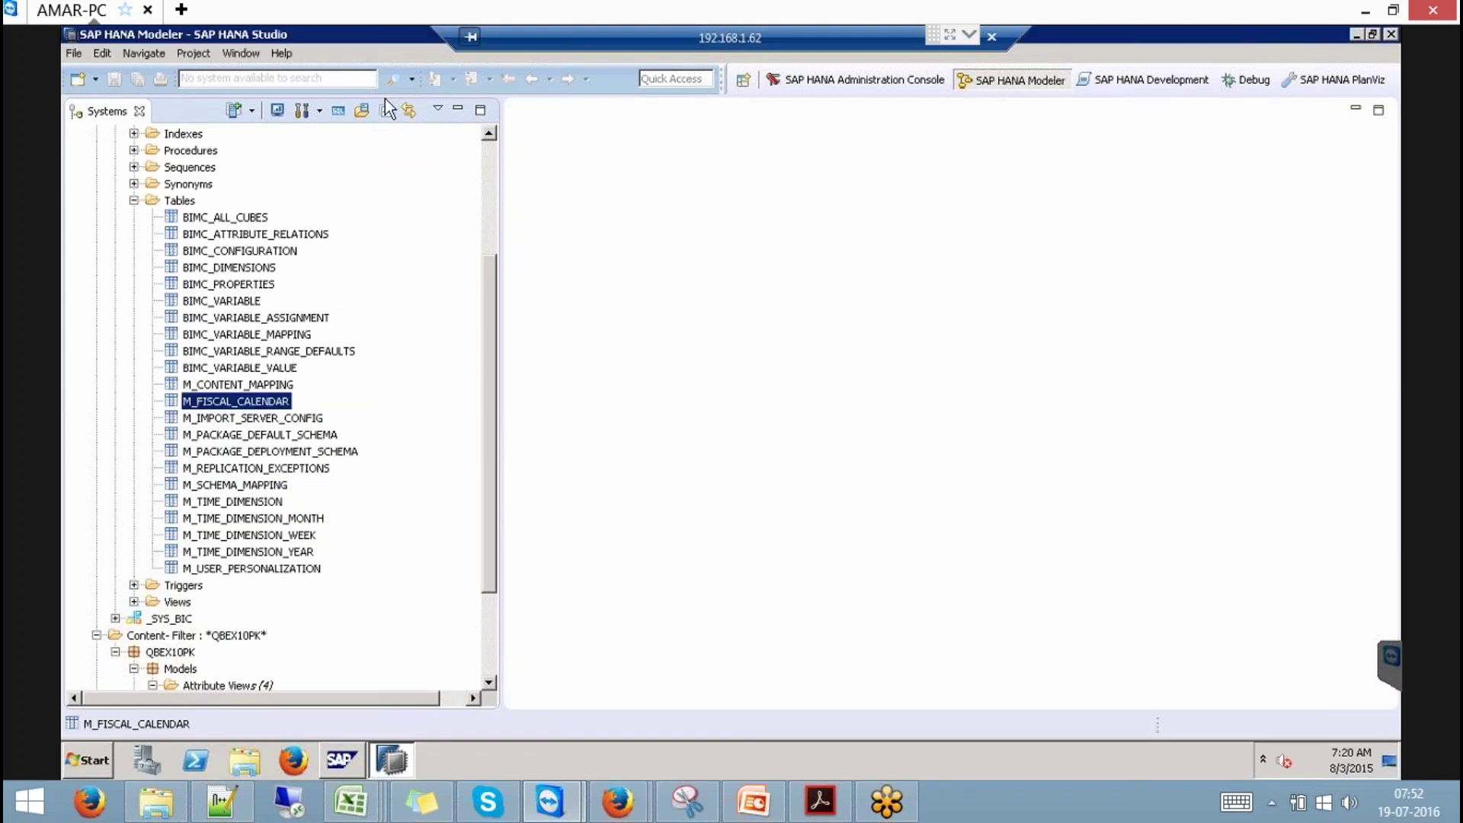
- Display the Quick View with the SAP HANA Modeler tasks
click(282, 53)
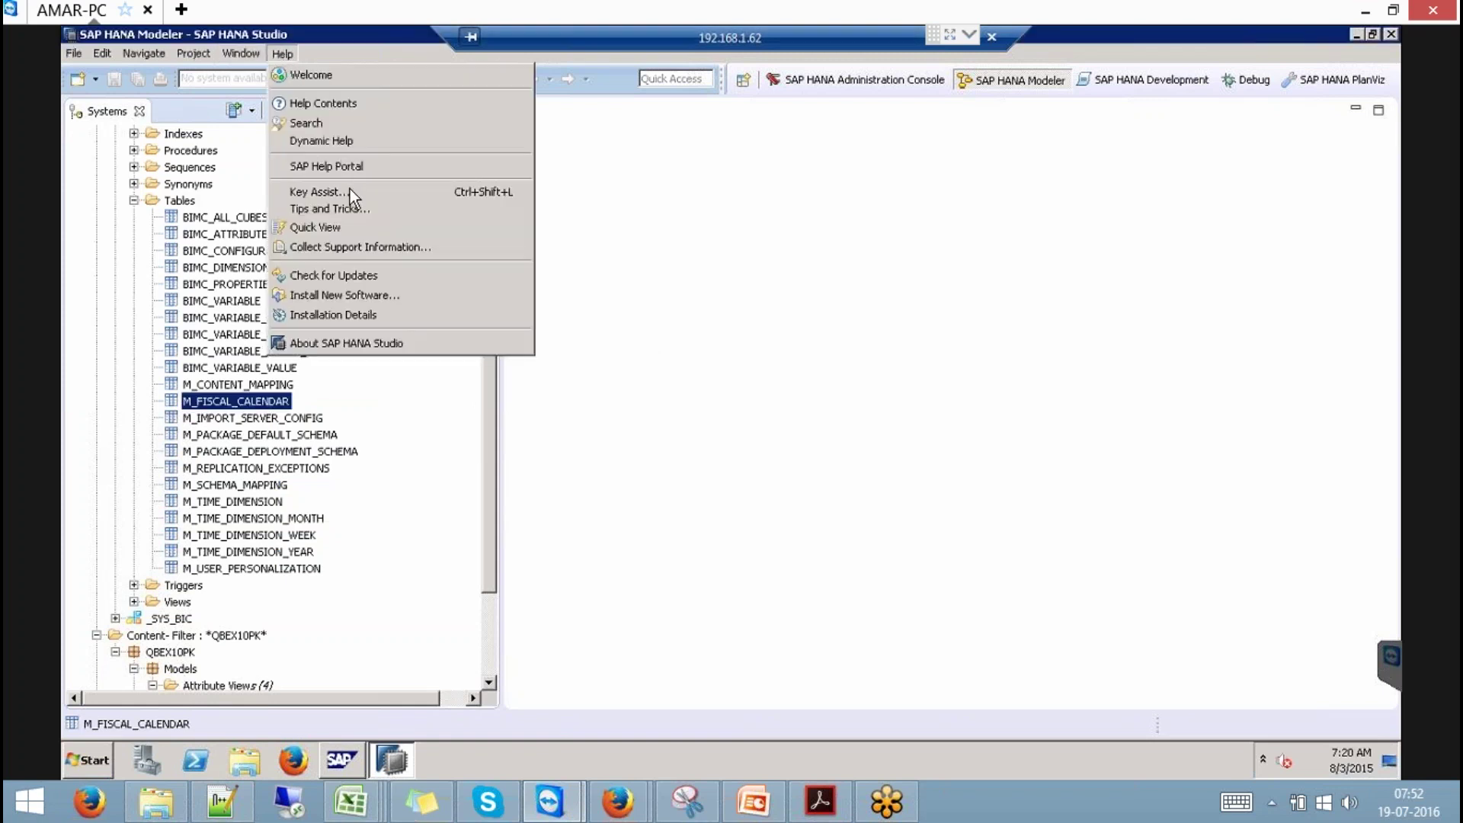
click(314, 227)
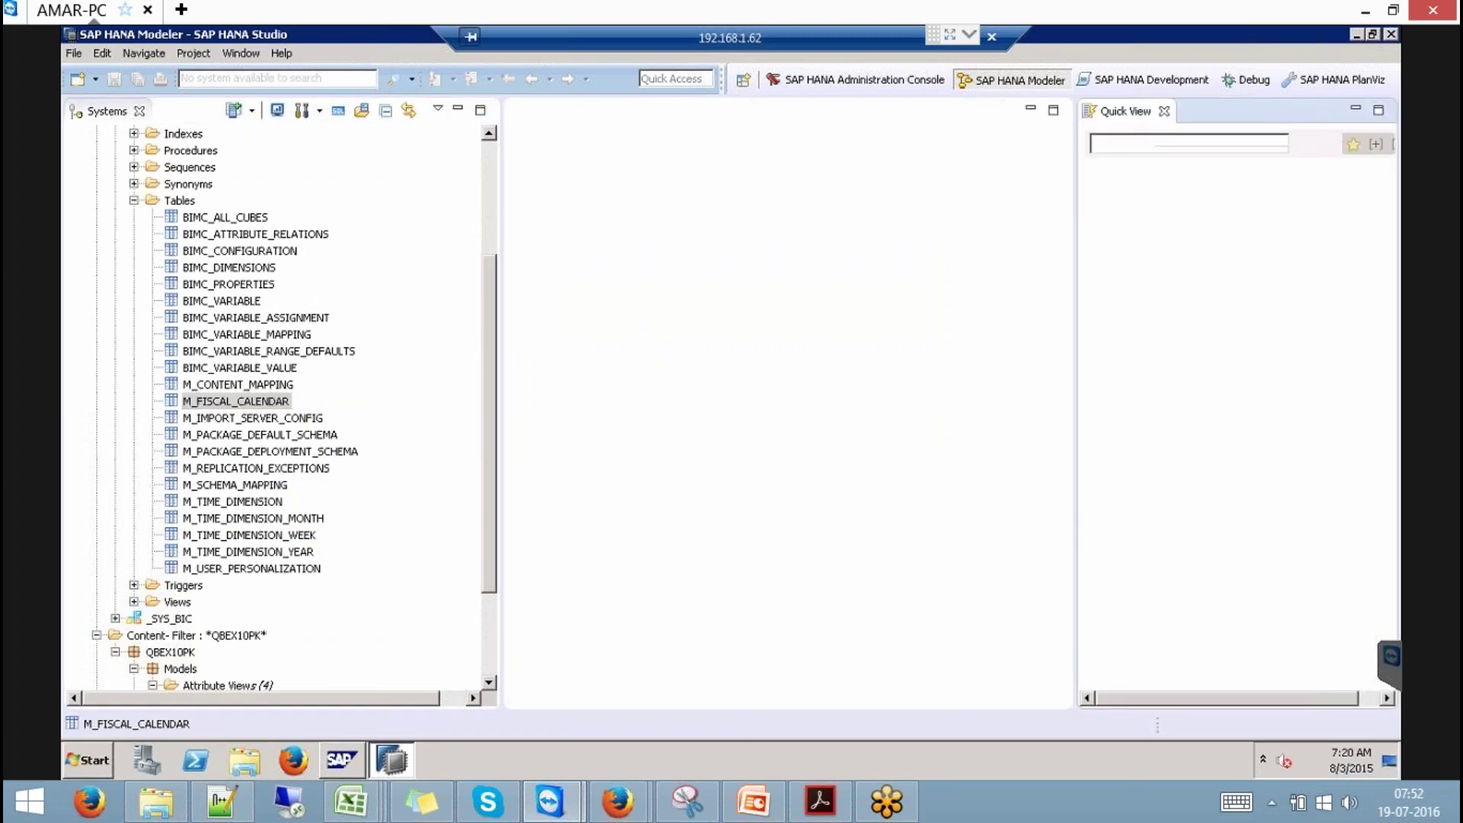
click(1168, 244)
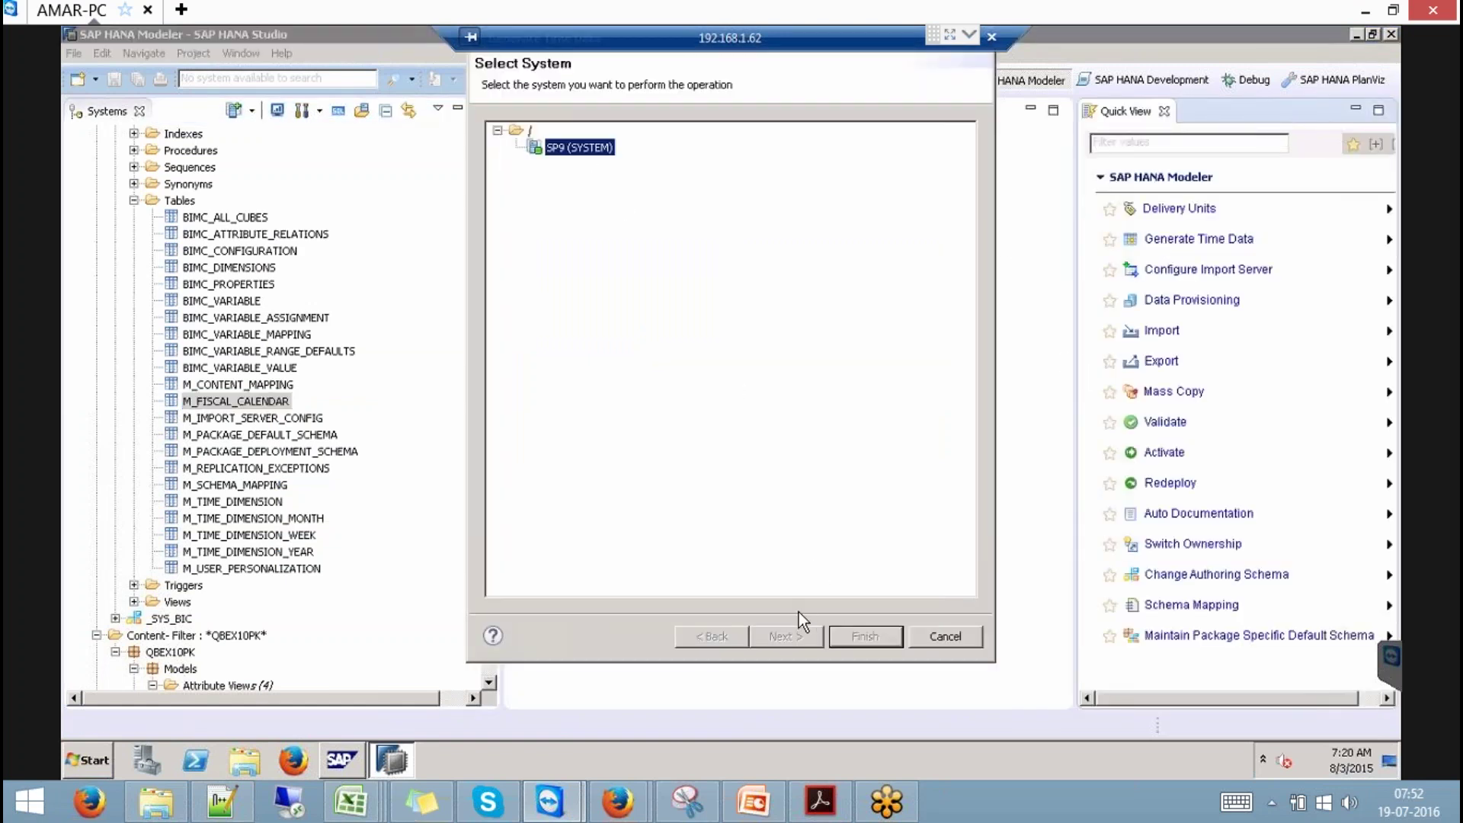
click(793, 633)
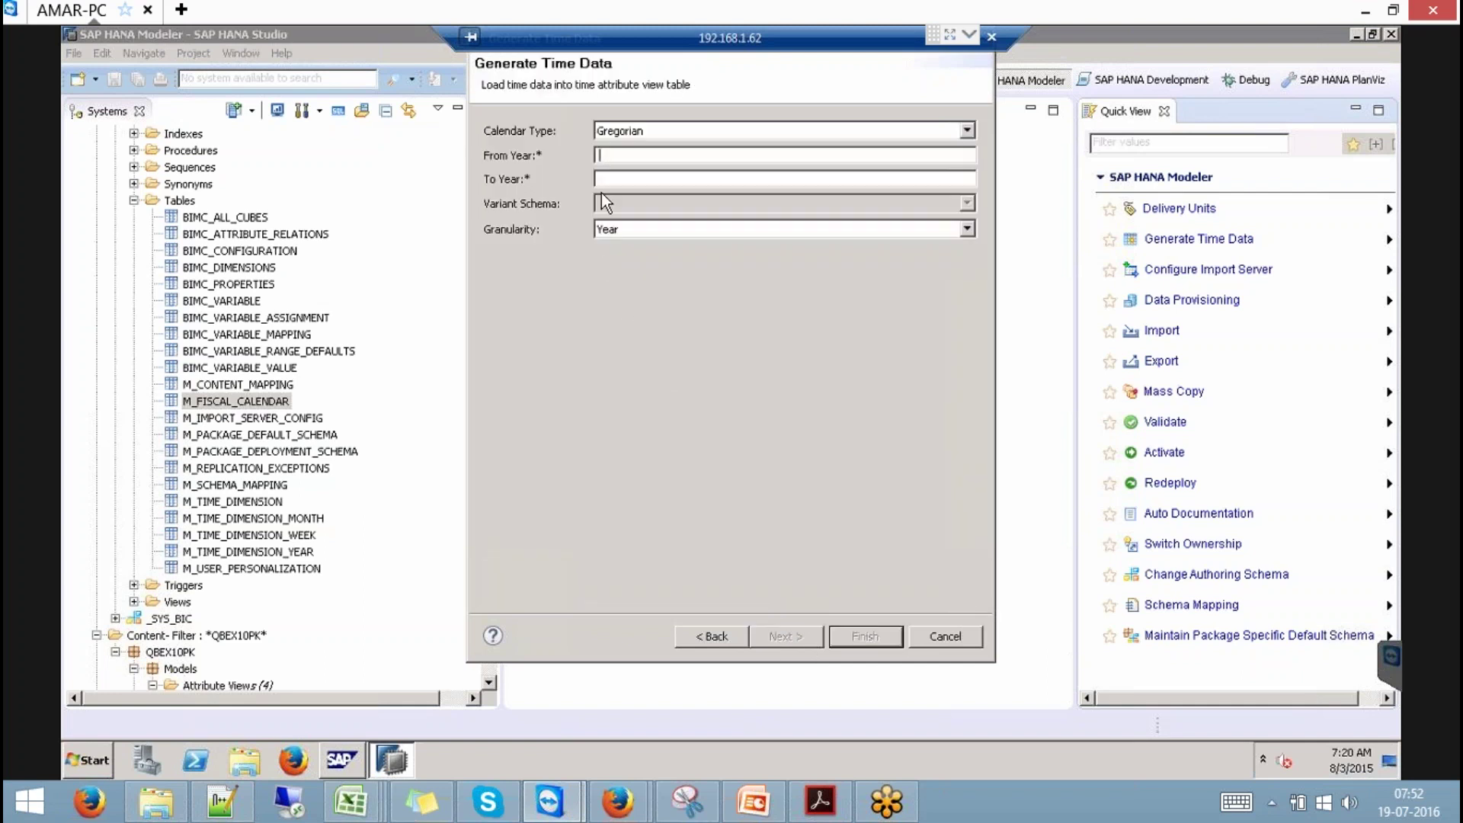
click(676, 132)
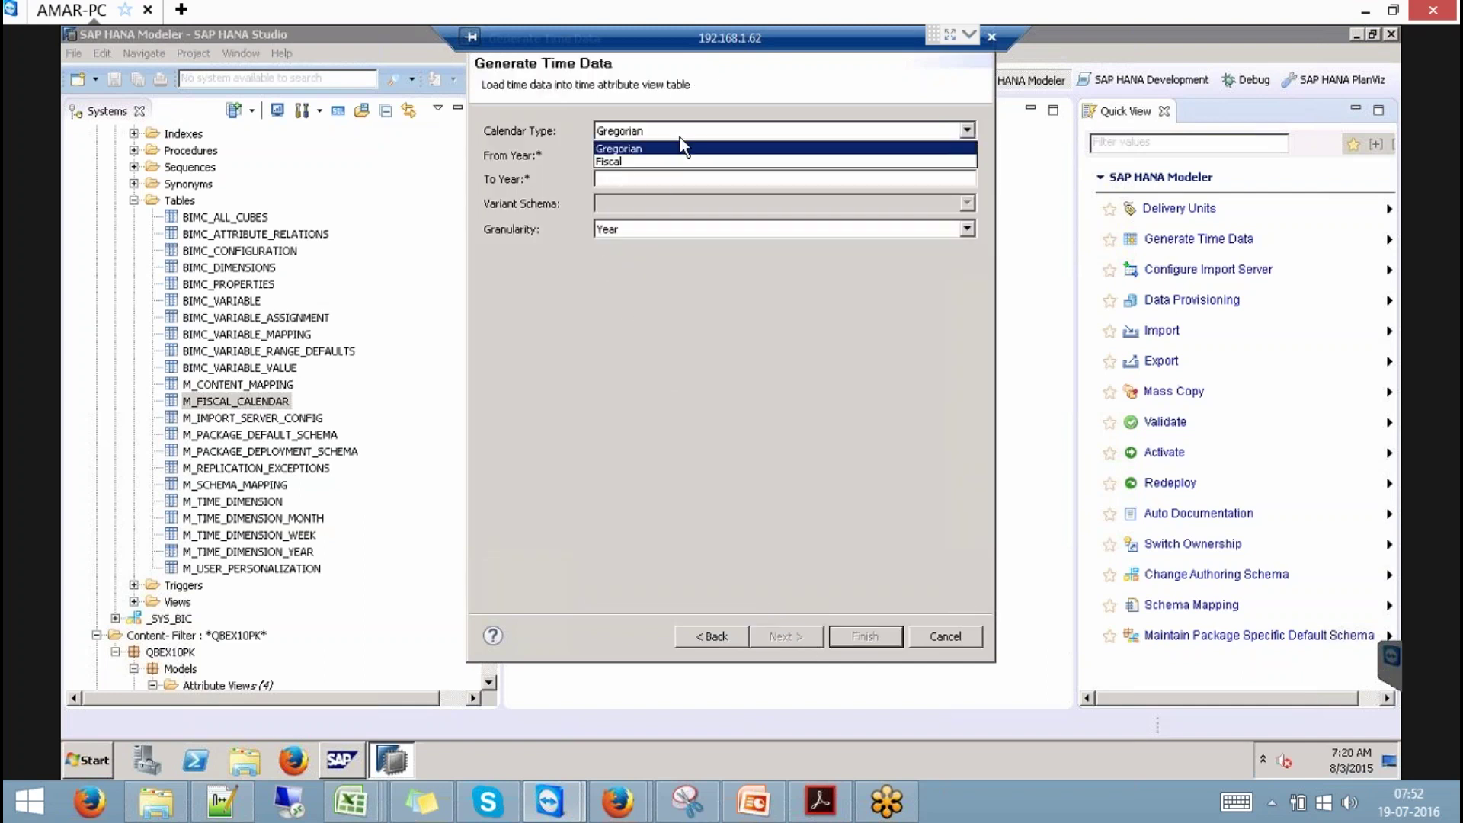
click(624, 161)
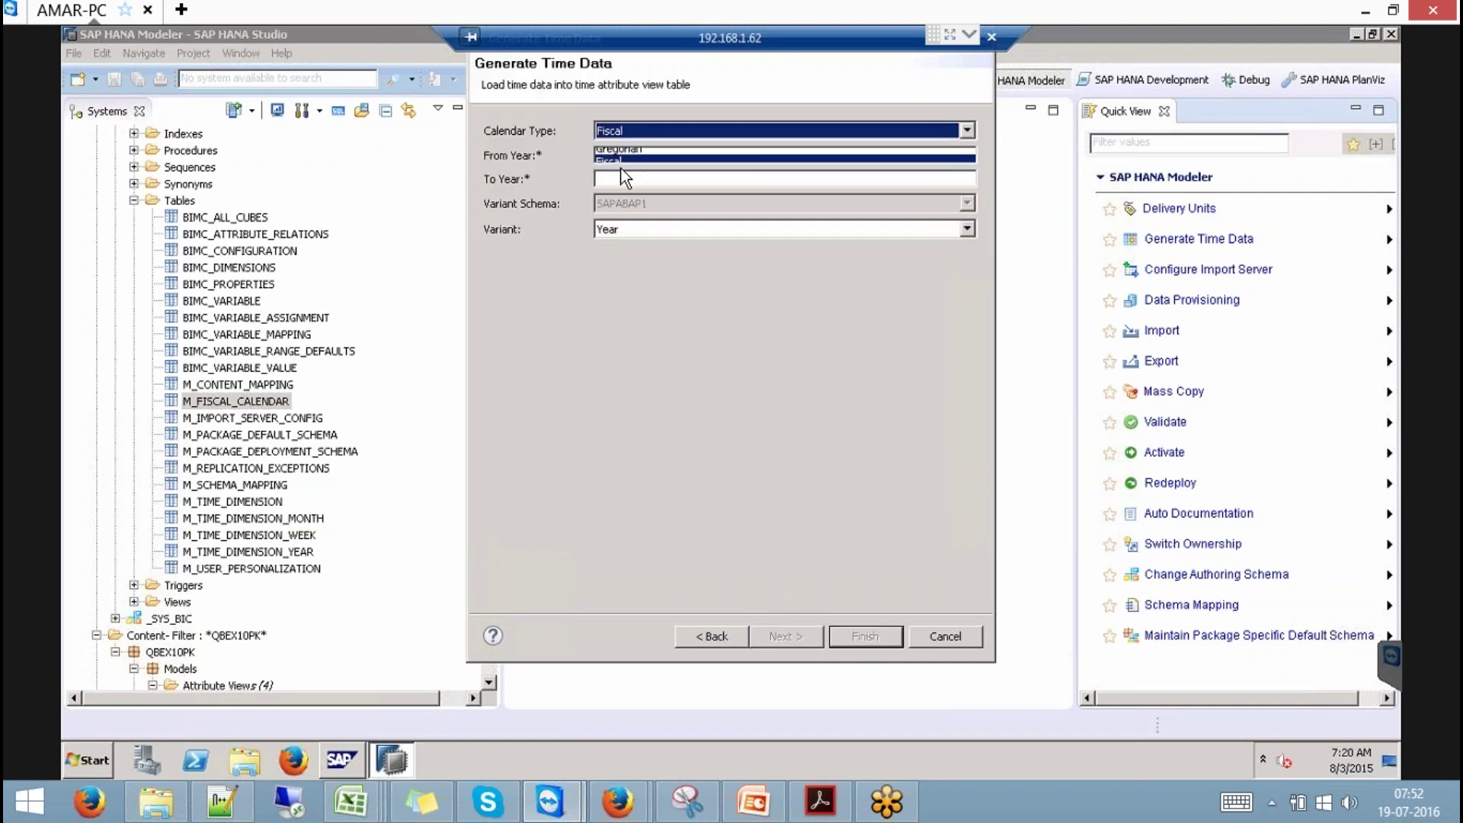
click(632, 158)
text(2002)
click(652, 177)
text(2004)
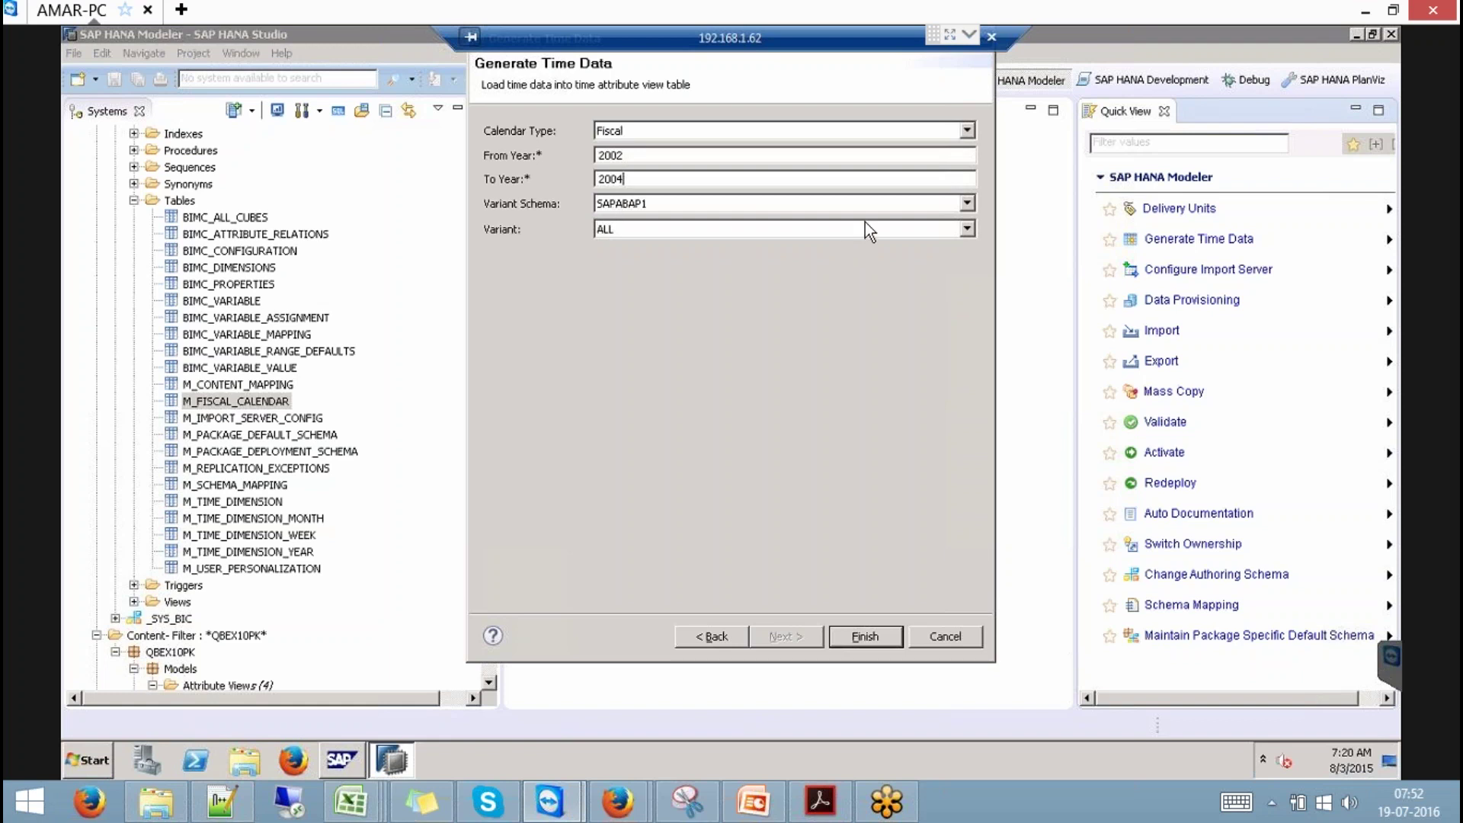
click(755, 235)
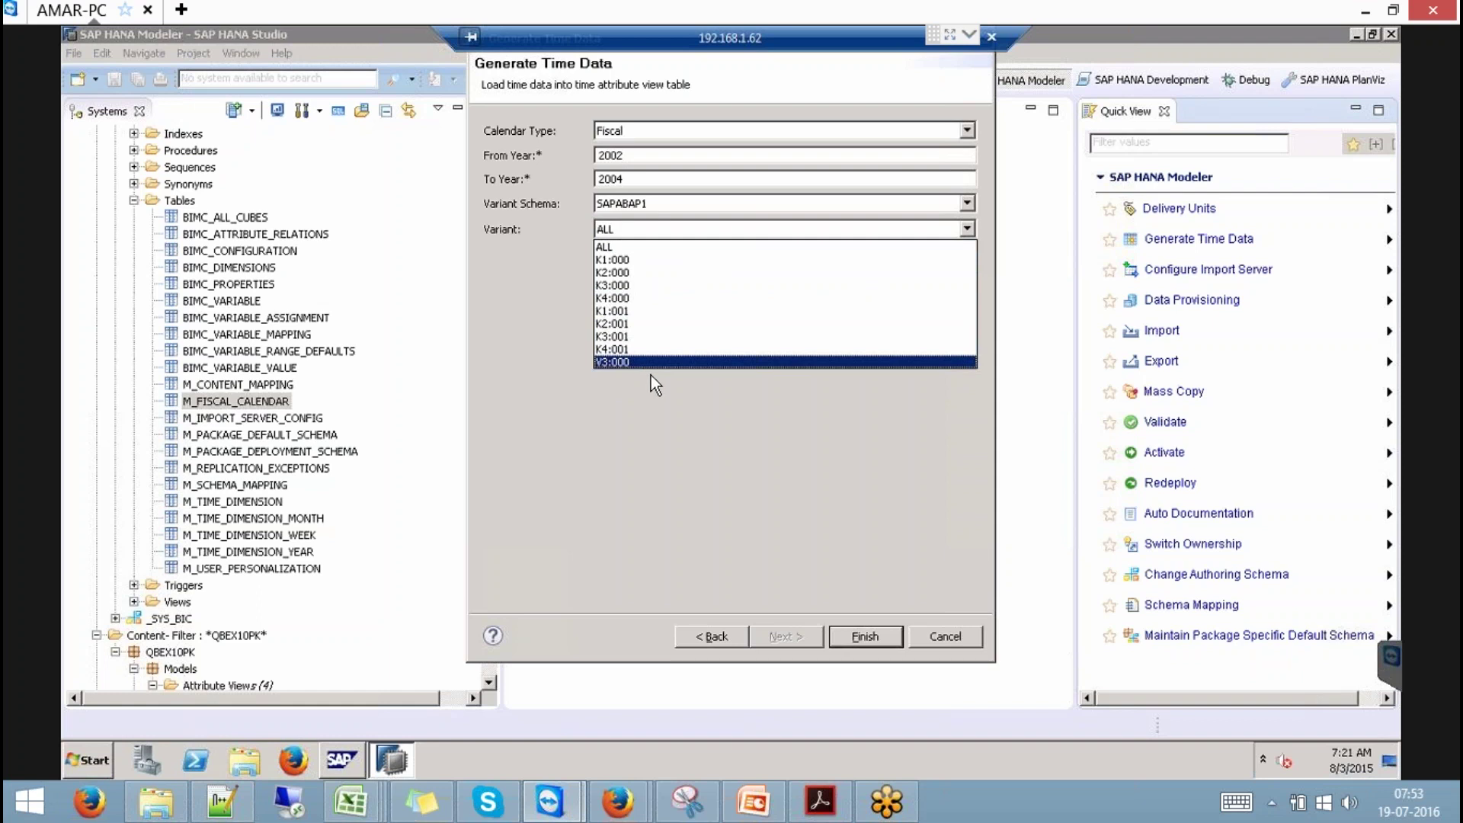
click(766, 442)
click(967, 638)
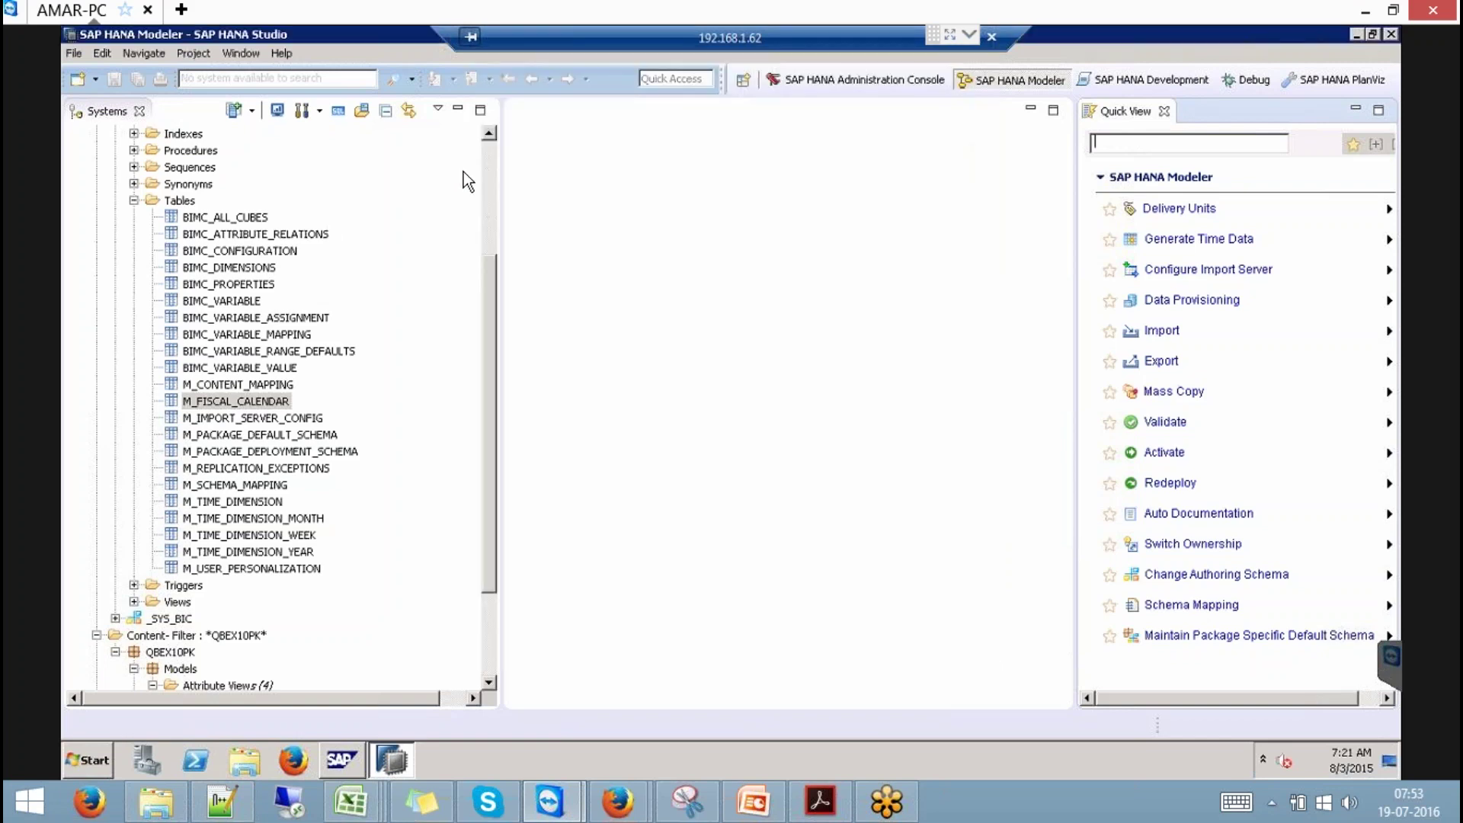
- Filter the SP9 (SYSTEM) catalog schemas by the pattern SAPABAP1
click(491, 150)
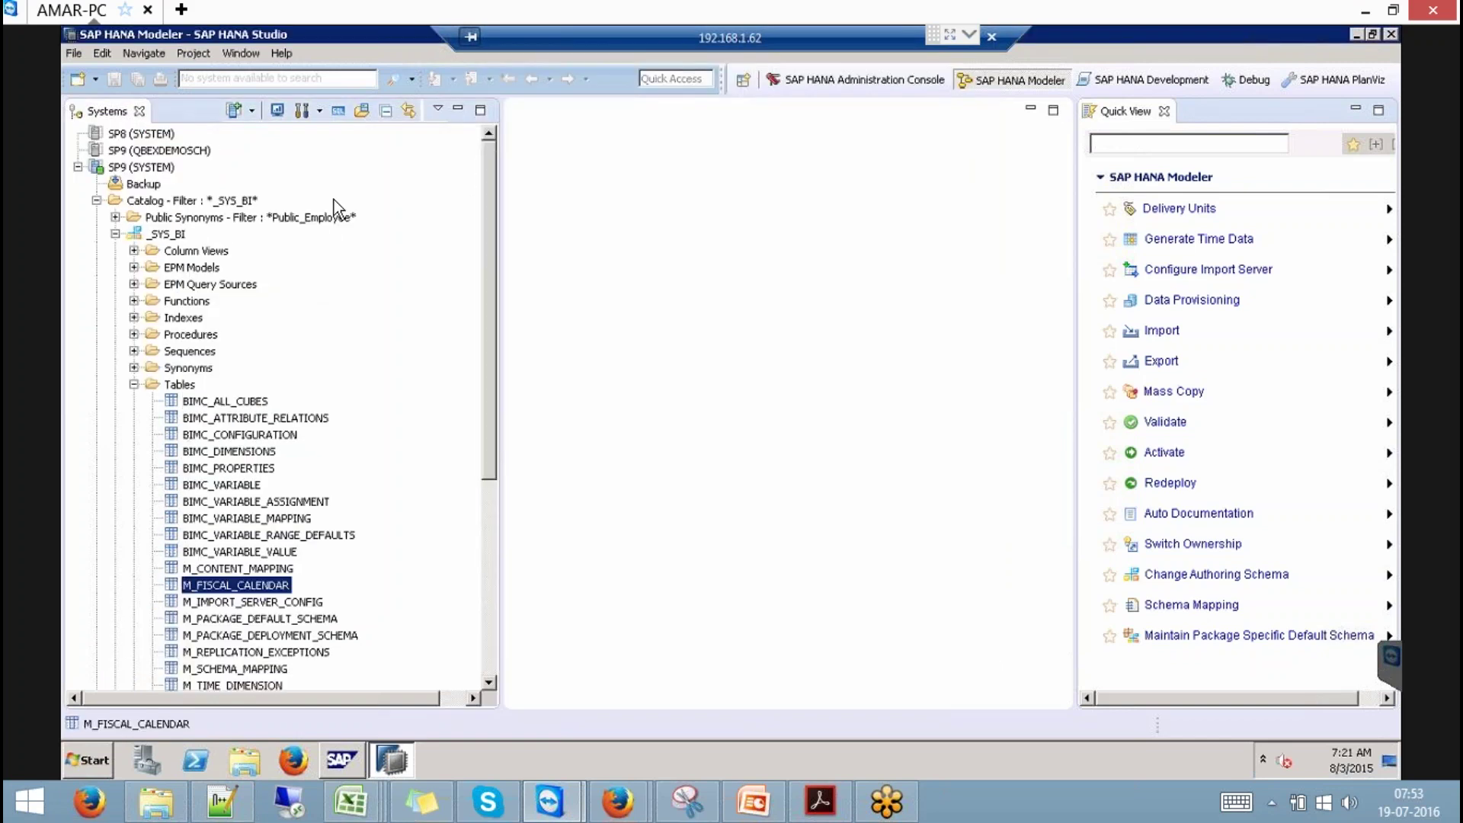
right_click(181, 203)
click(265, 342)
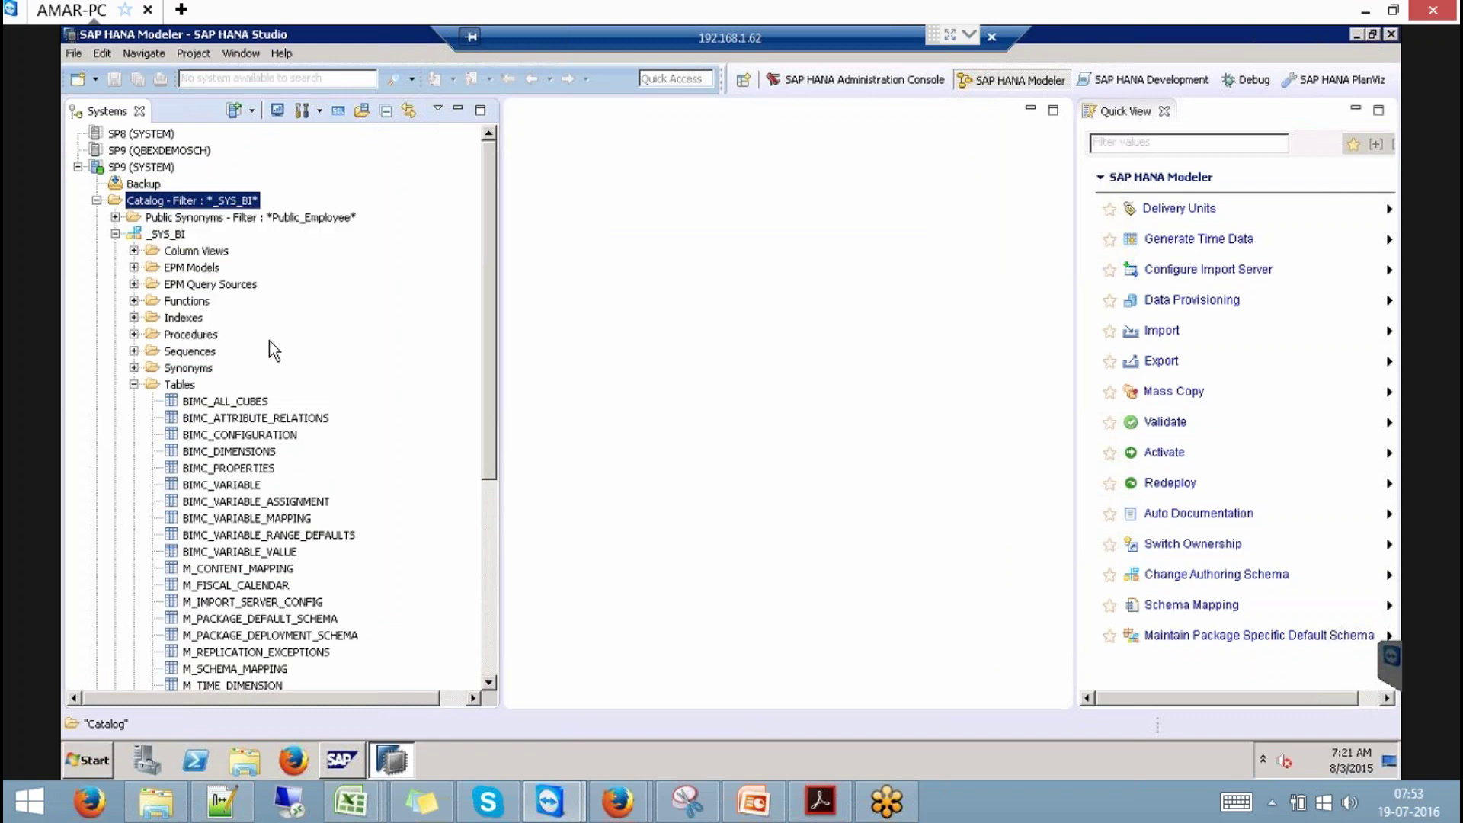
text(SAPABAP1)
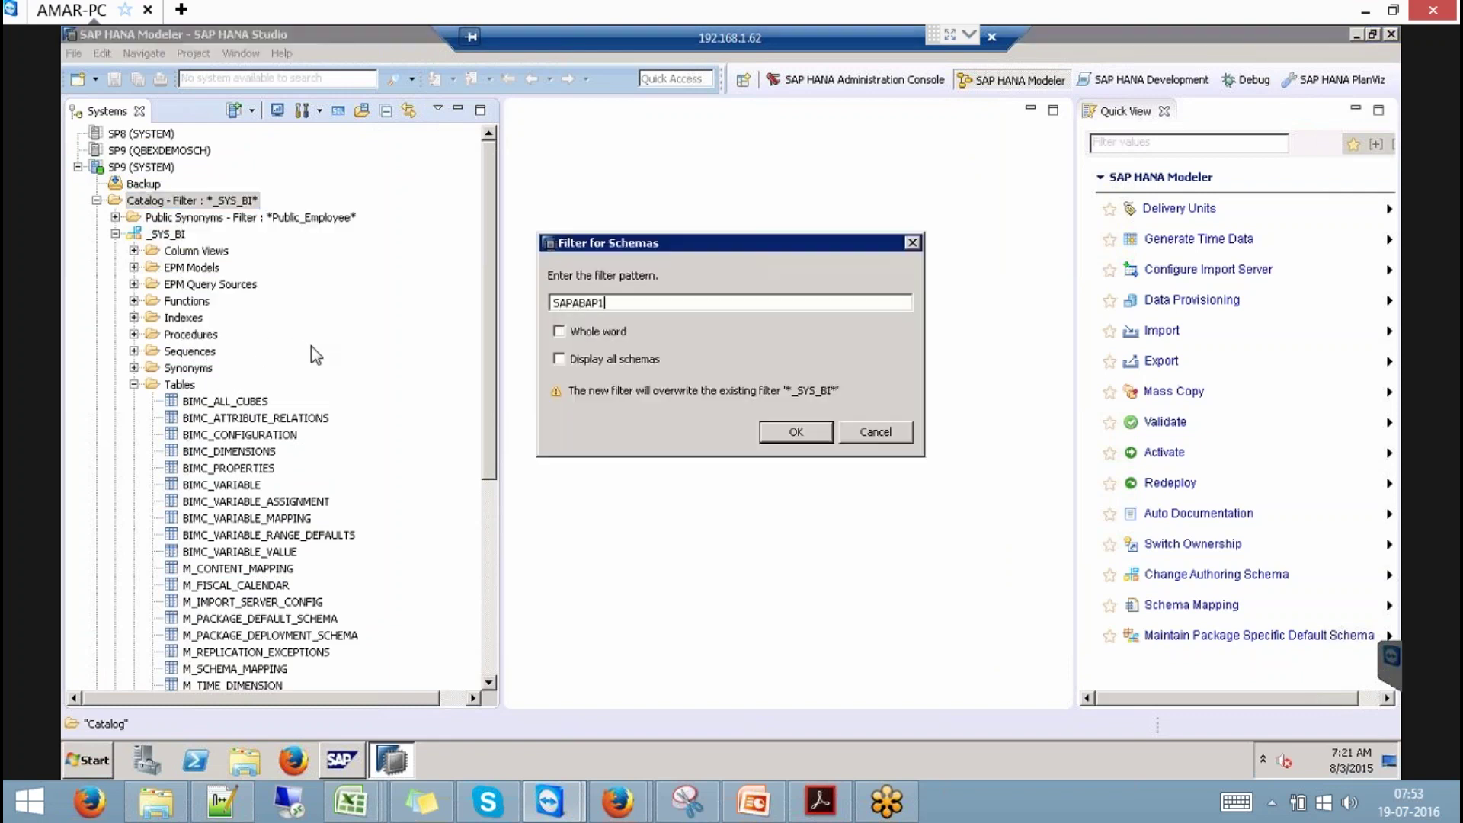
key(Return)
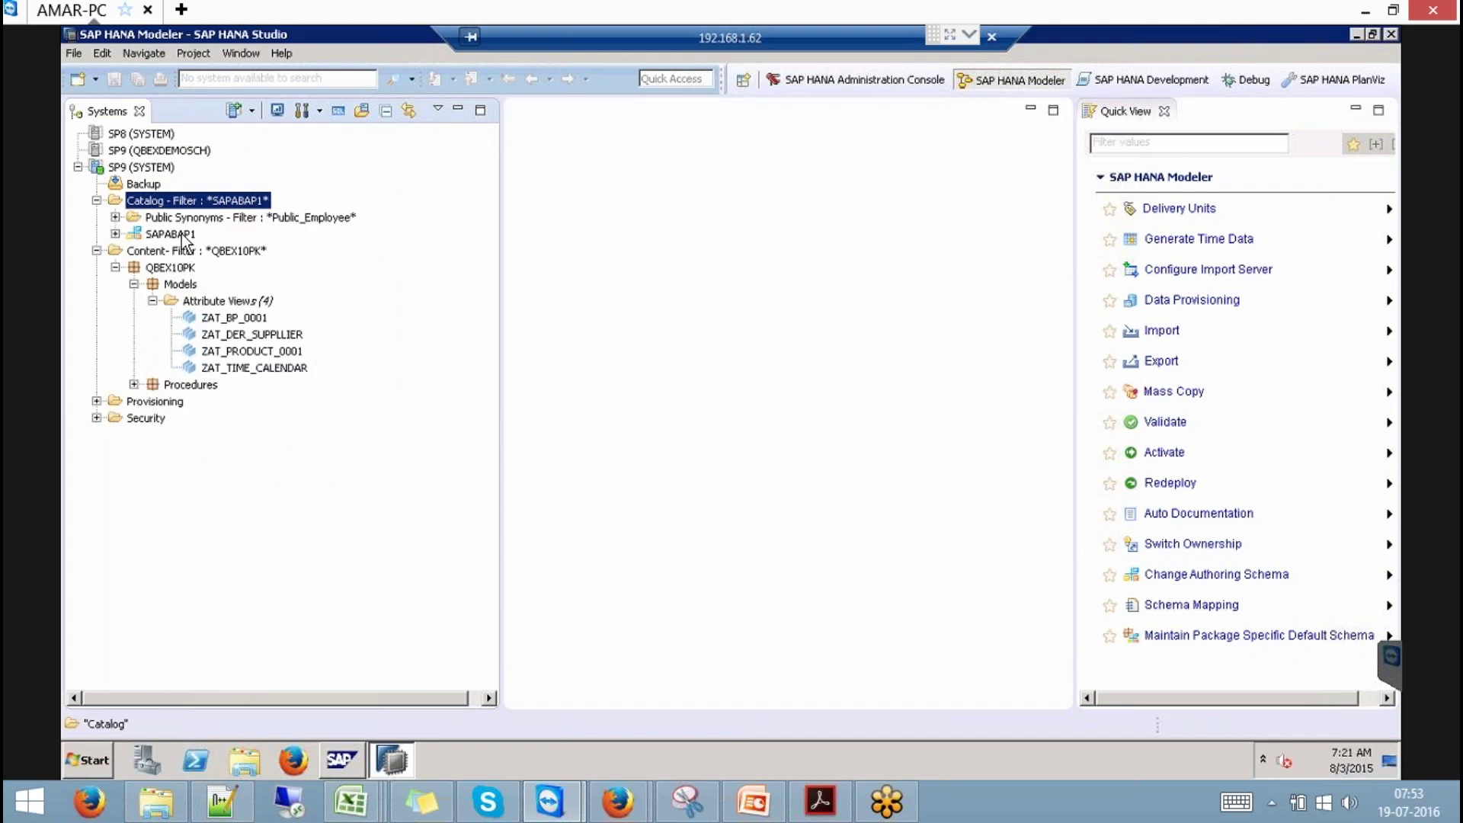
- Expand the SAPABAP1 schema, filter its tables by T009, and list the matching tables
click(115, 234)
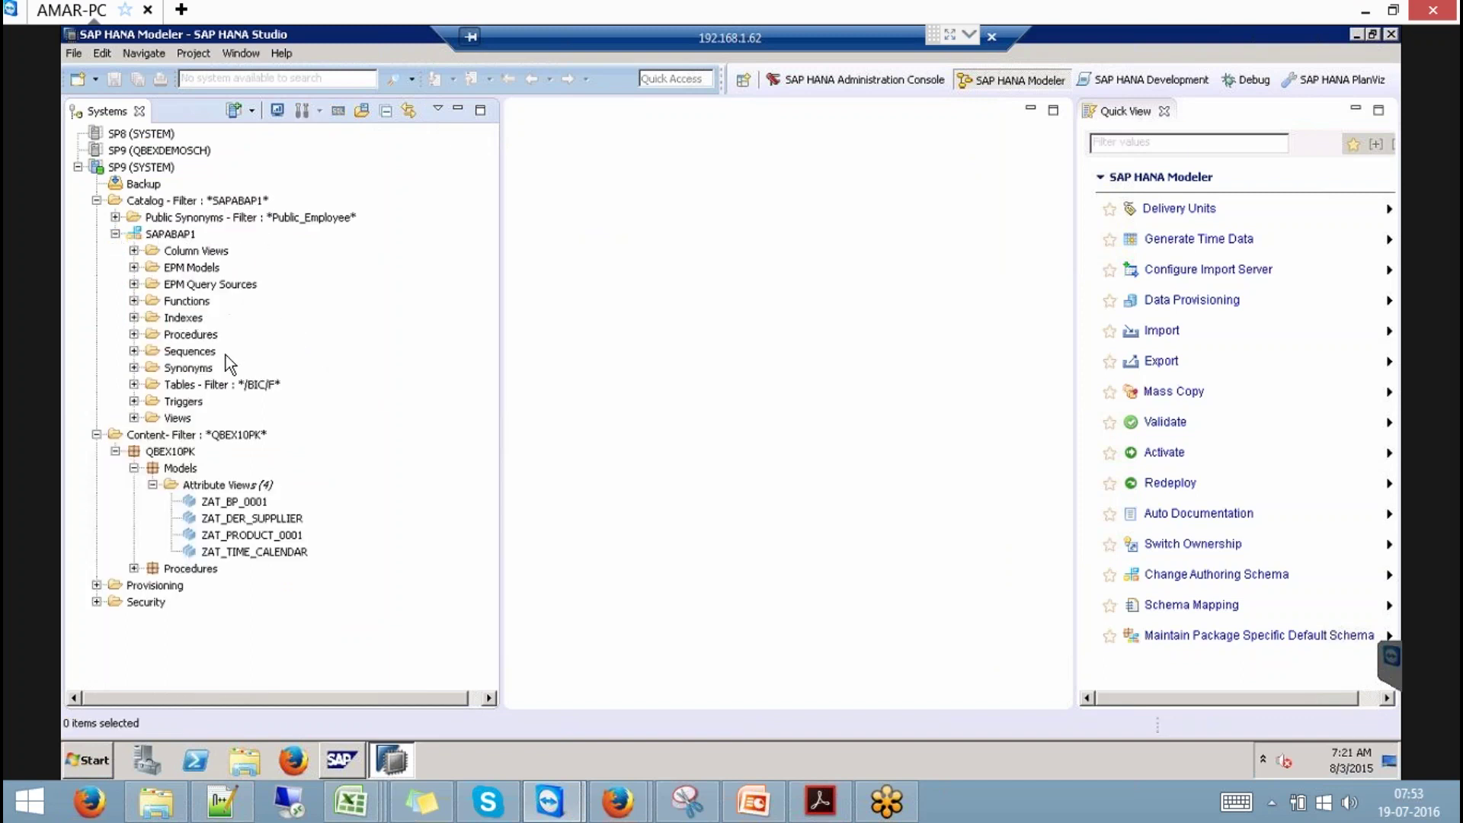
click(224, 387)
right_click(224, 388)
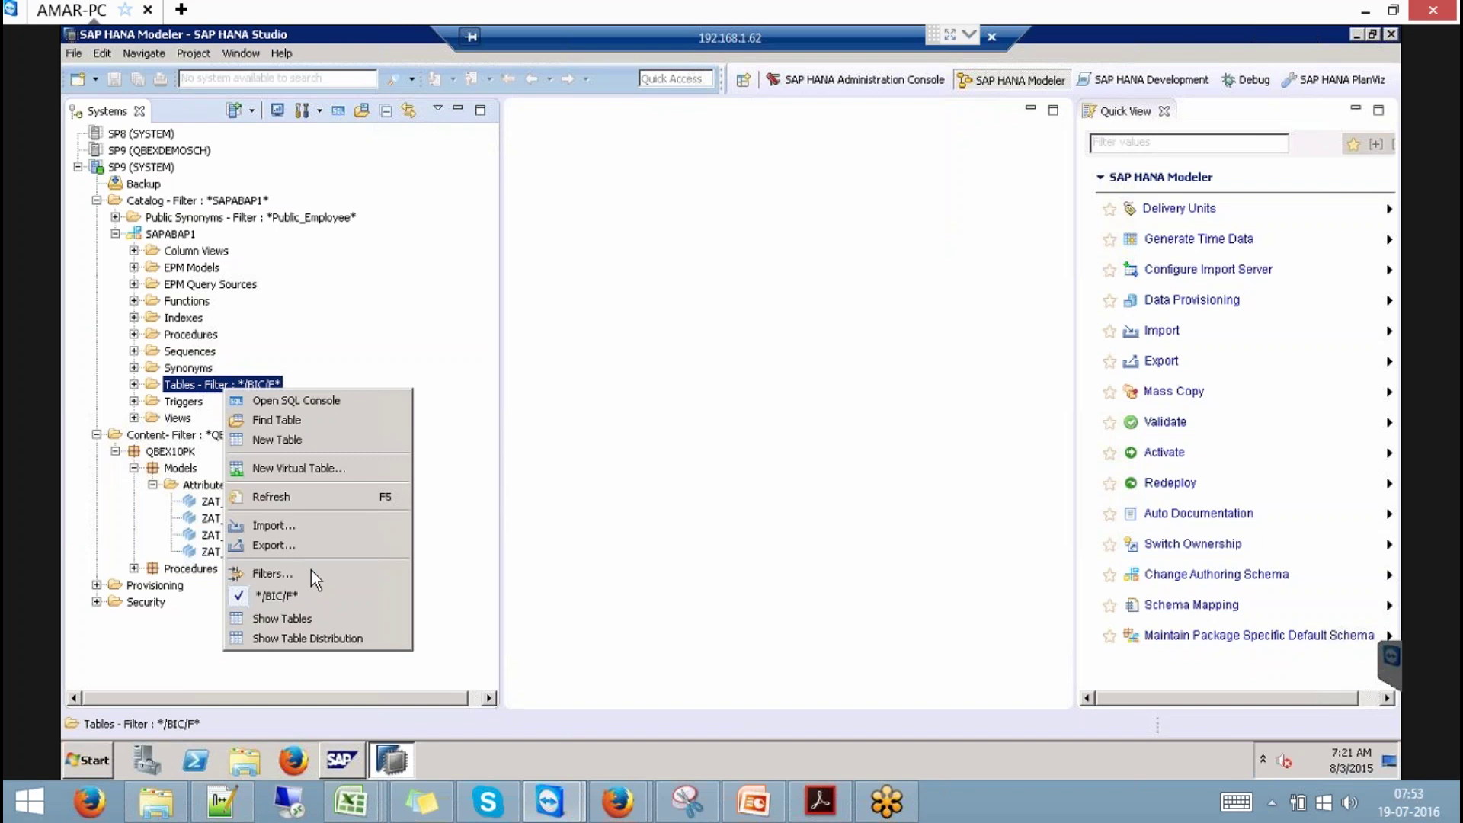
click(273, 573)
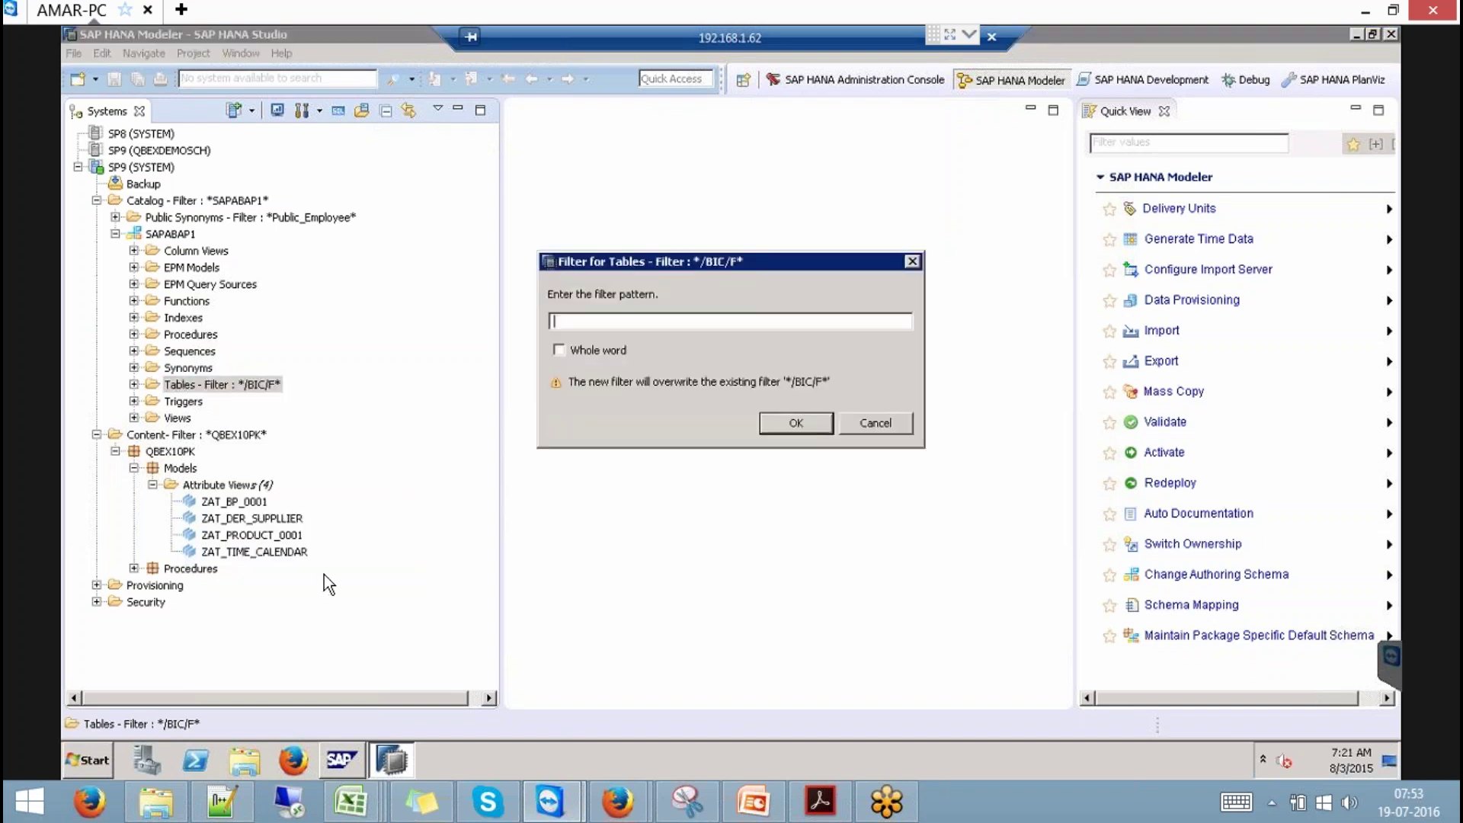
text(ZAT*)
key(Return)
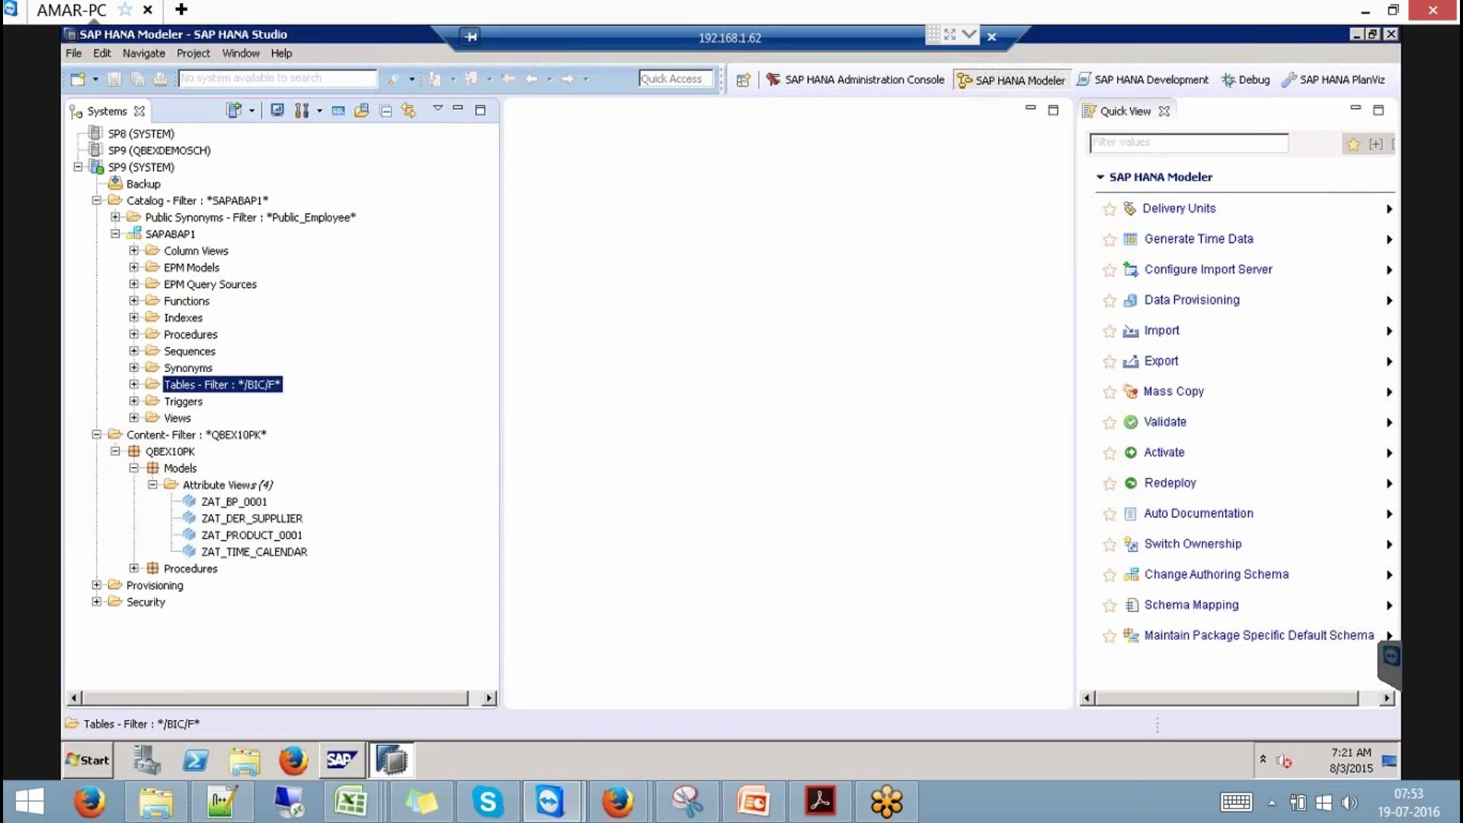
click(134, 384)
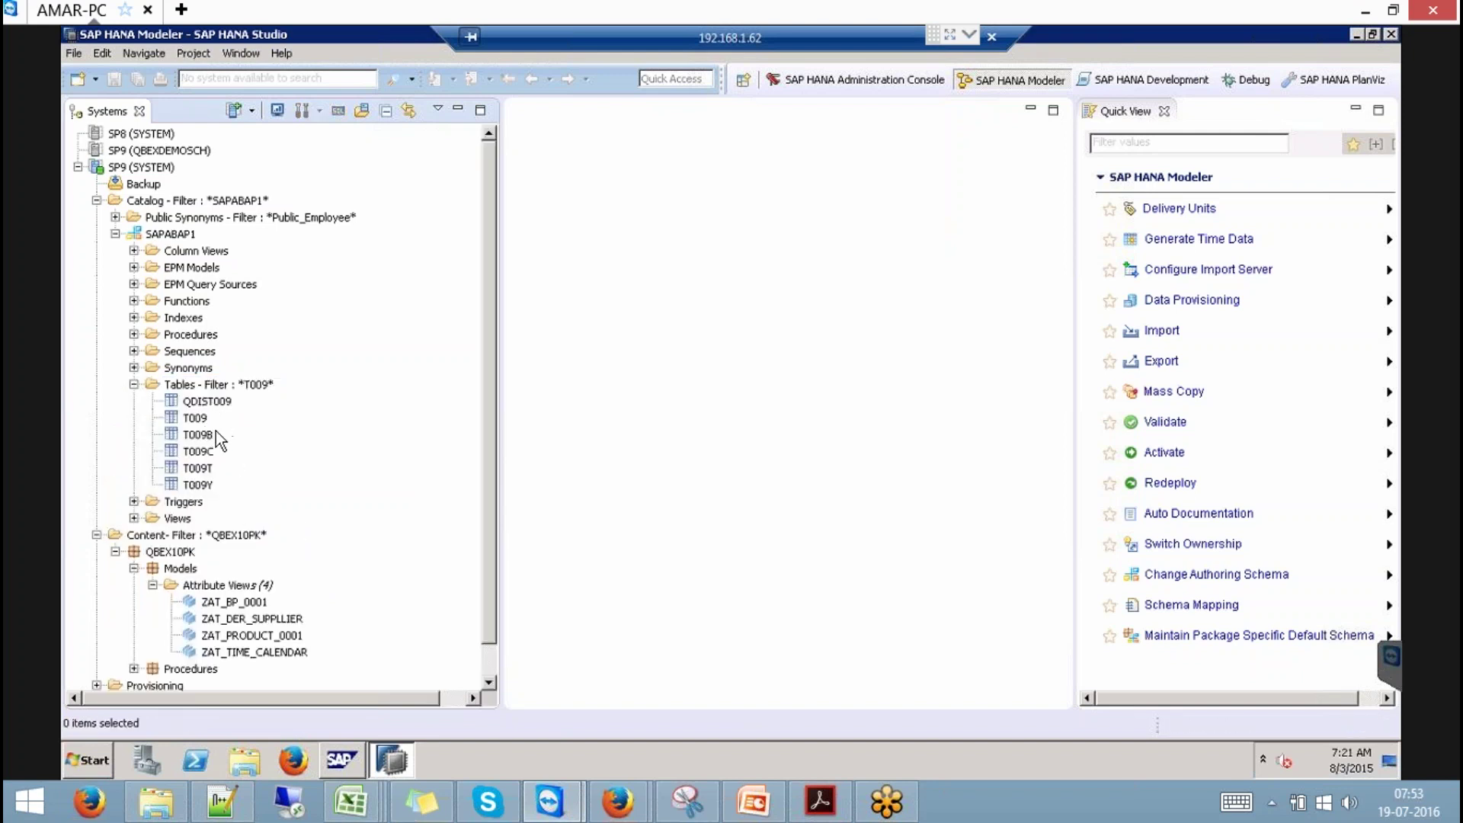
- Open the data preview of the fiscal variant table T009B in the SAPABAP1 schema
click(198, 420)
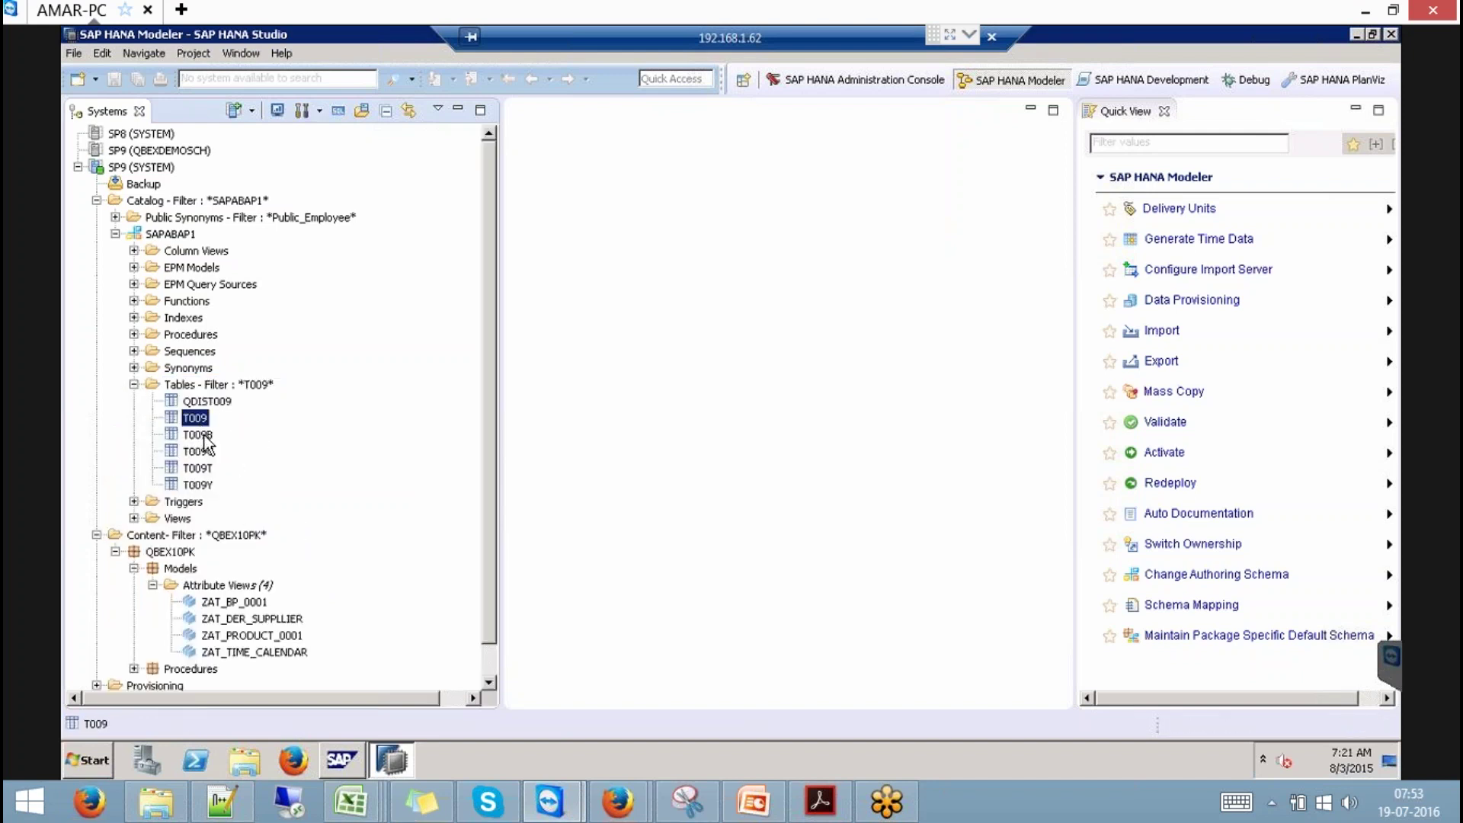
click(202, 435)
right_click(204, 436)
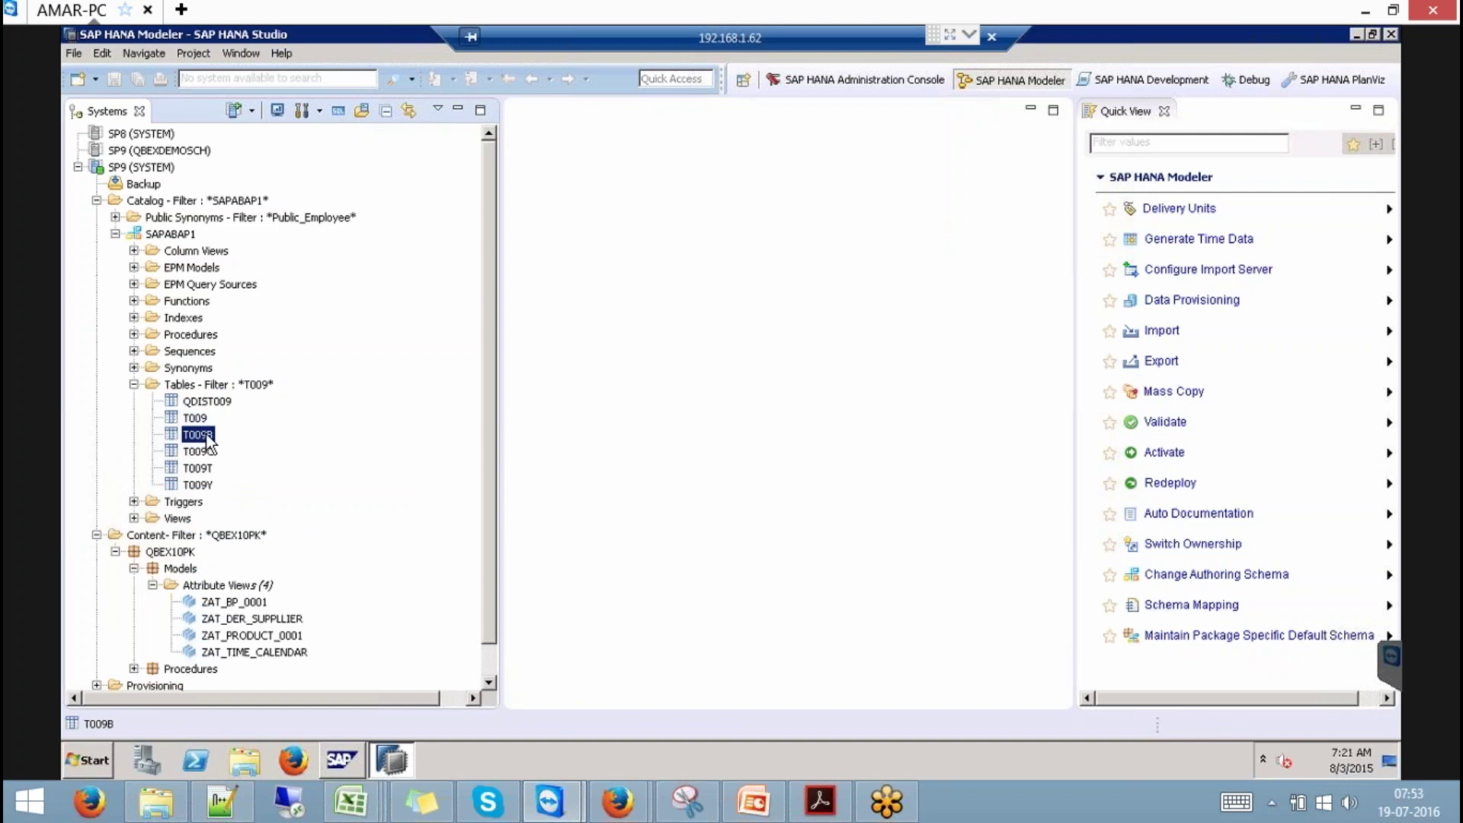
click(308, 564)
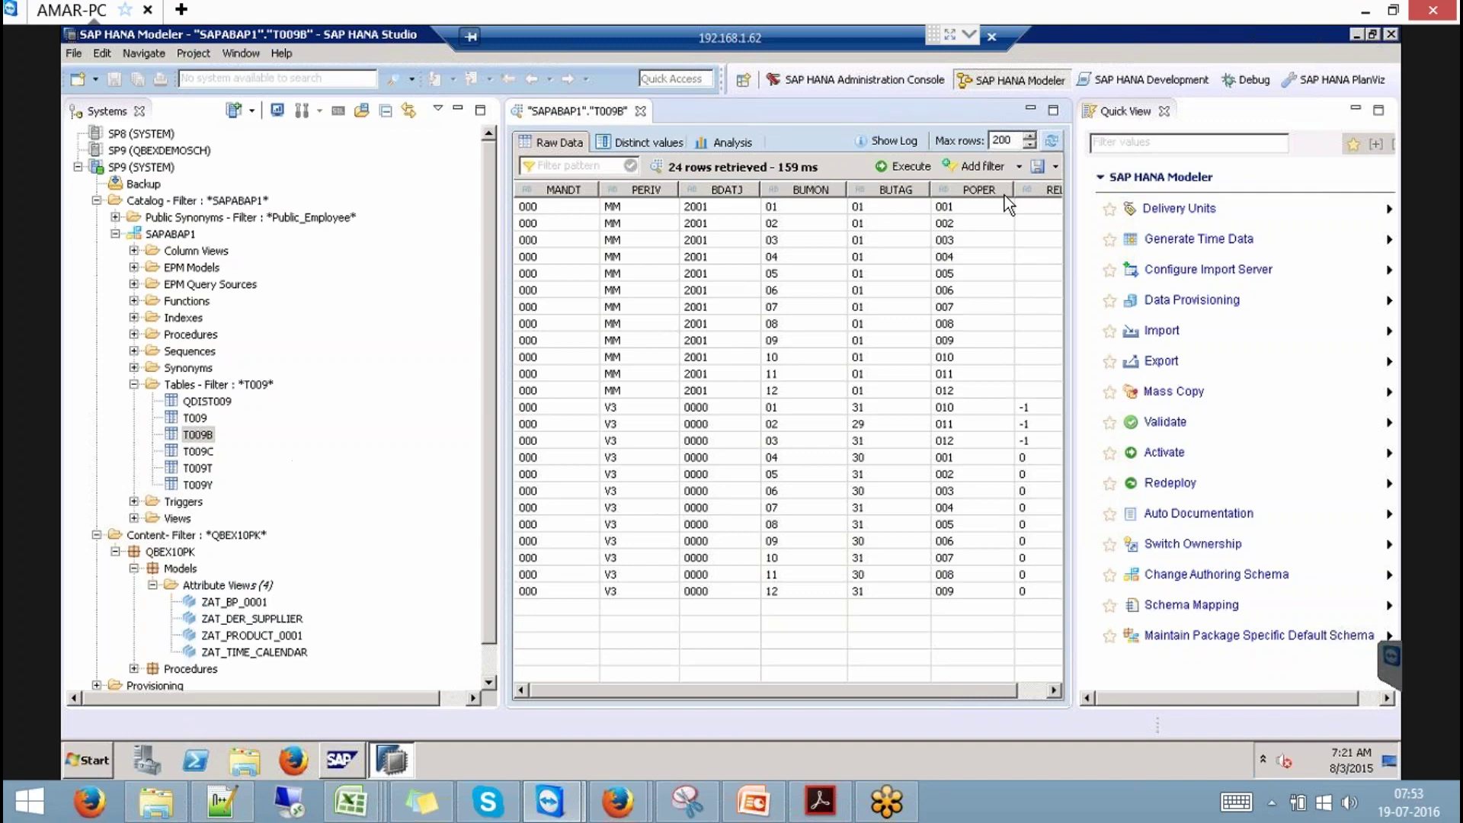
- Preview the data of table T009 in the SAPABAP1 schema and close the T009 and T009B previews
right_click(197, 419)
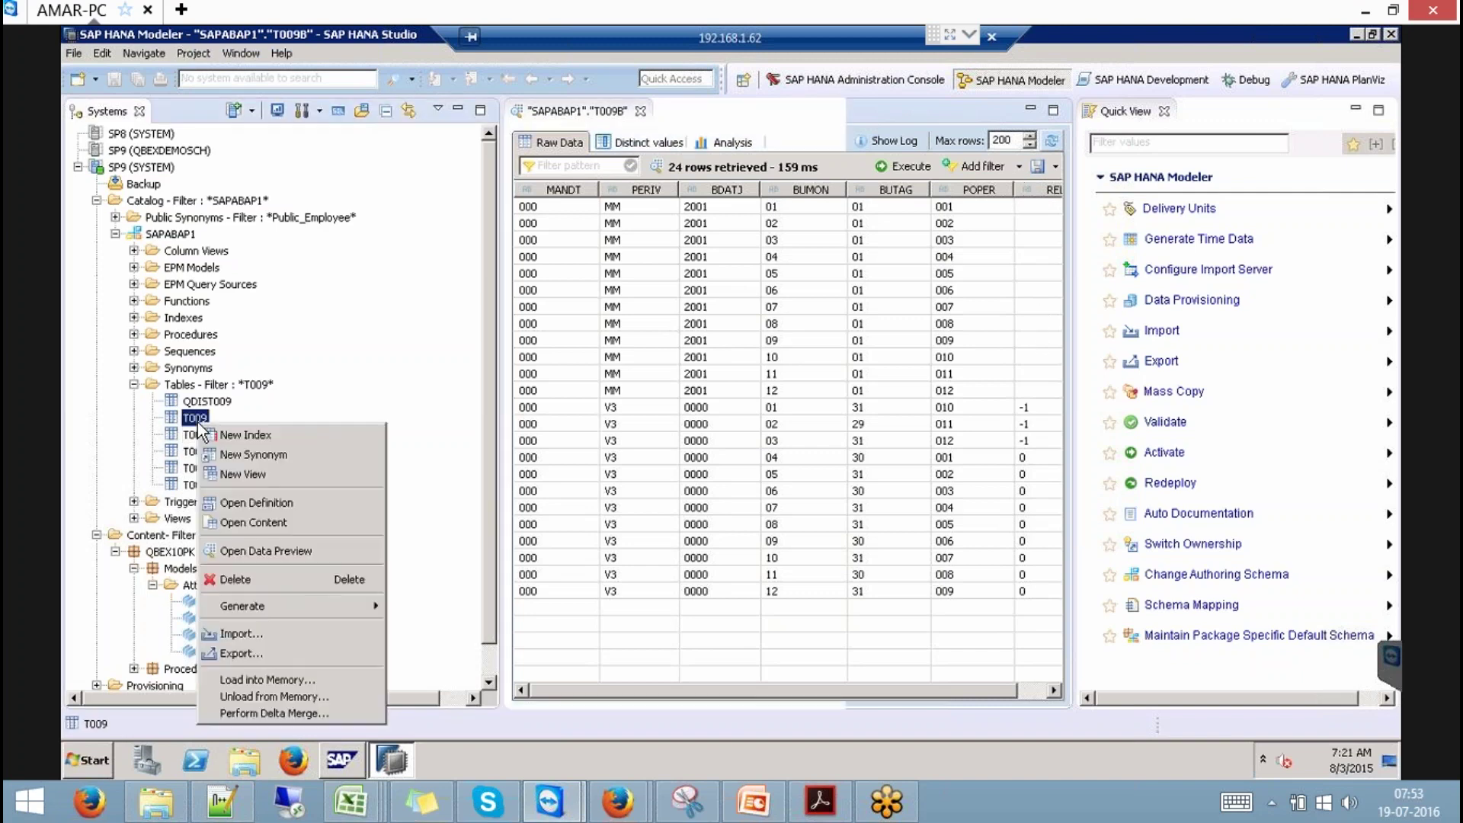
click(263, 547)
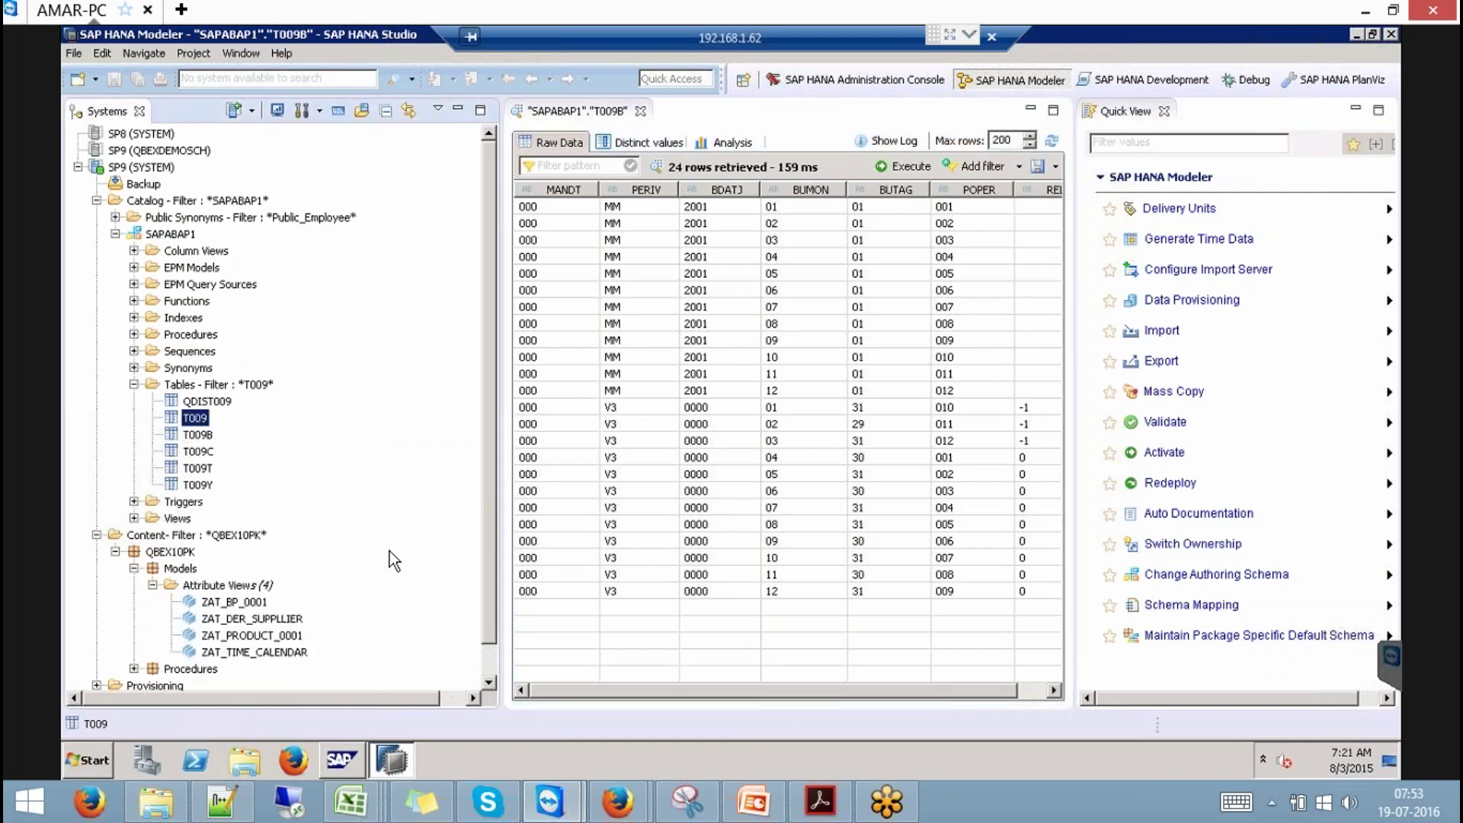
click(634, 212)
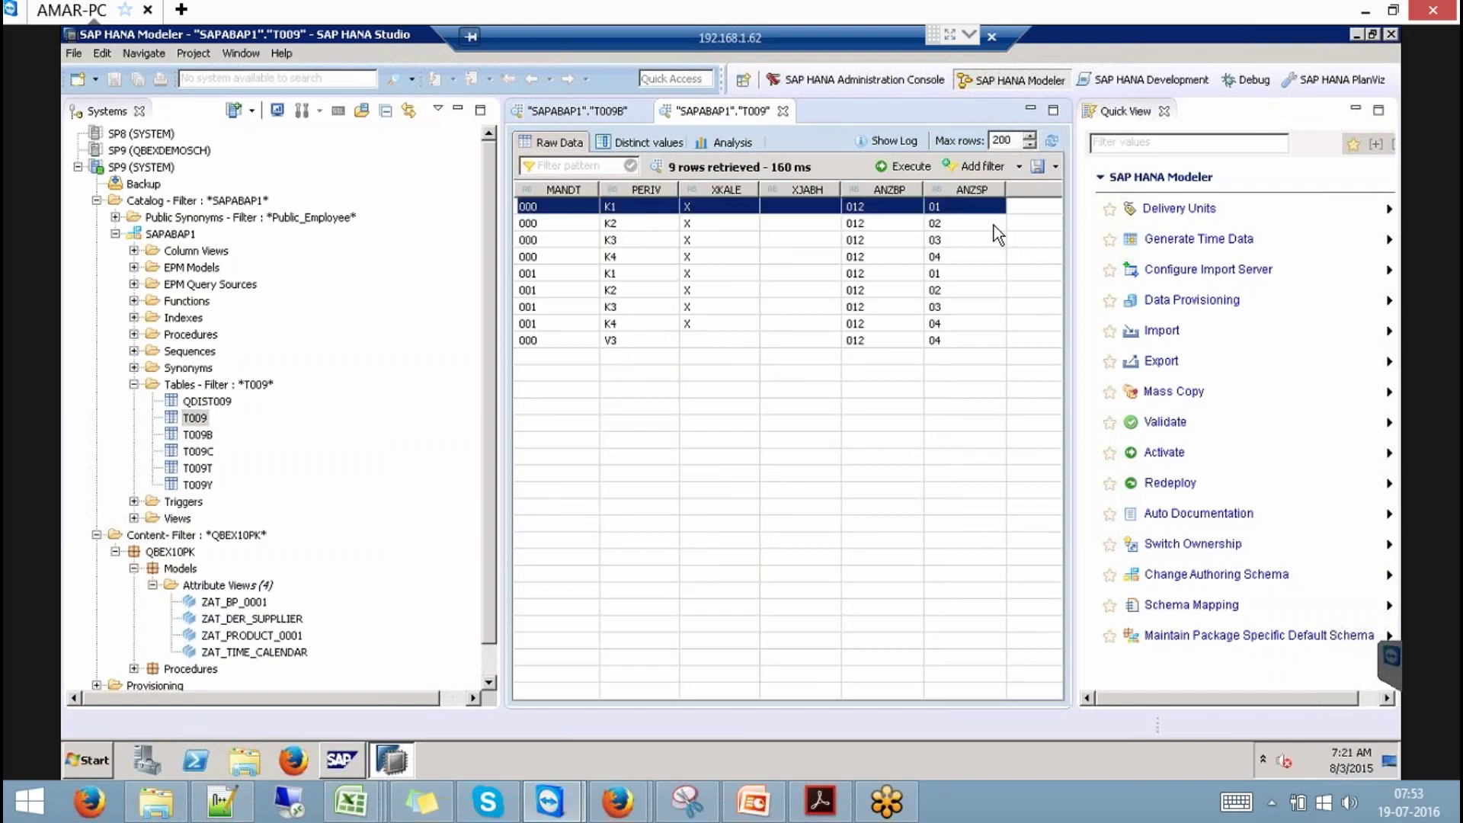
click(782, 110)
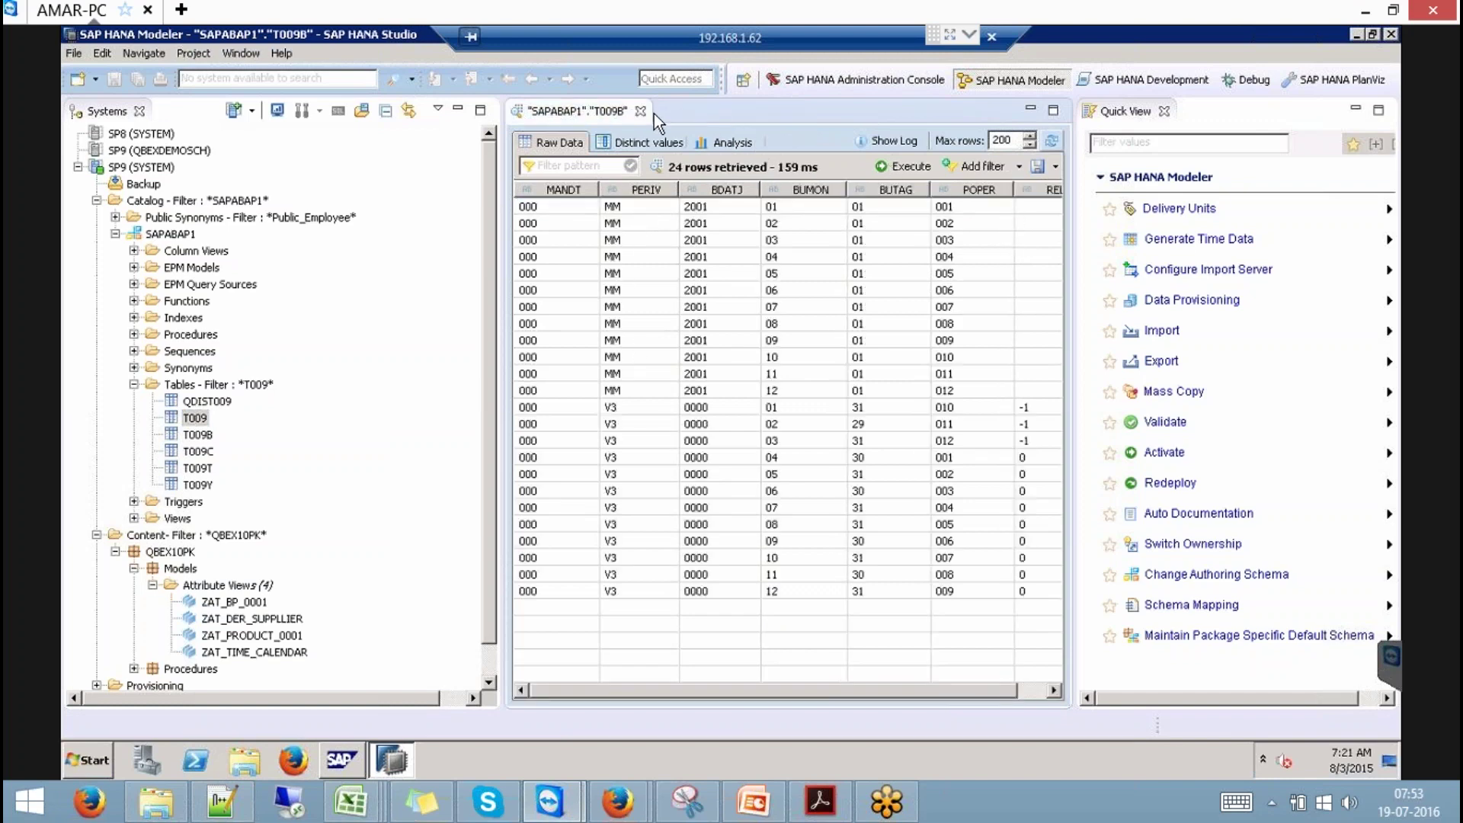
click(639, 112)
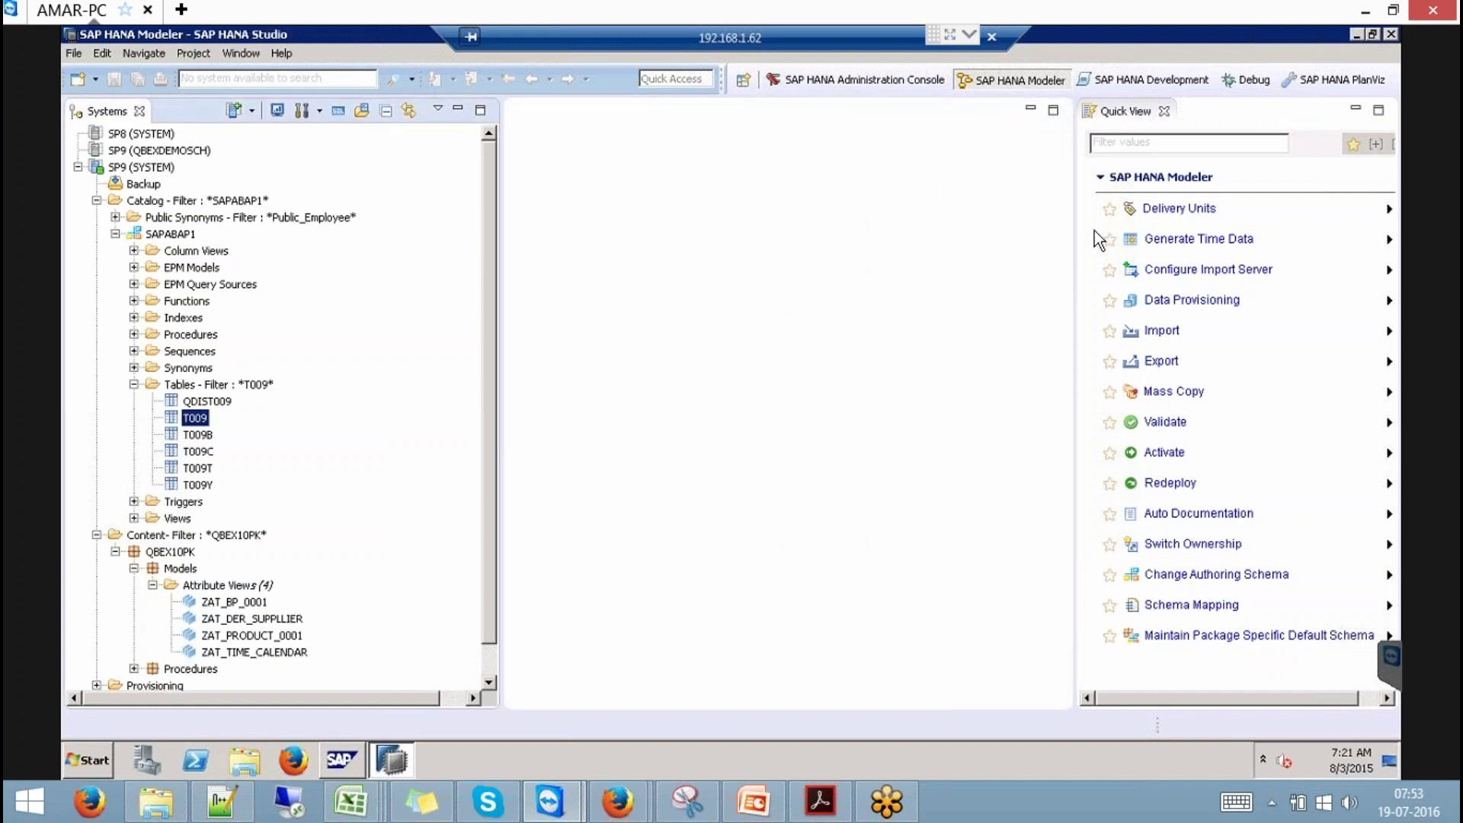
- Start generating time data for the SP9 (SYSTEM) system with the Fiscal calendar type
click(1199, 239)
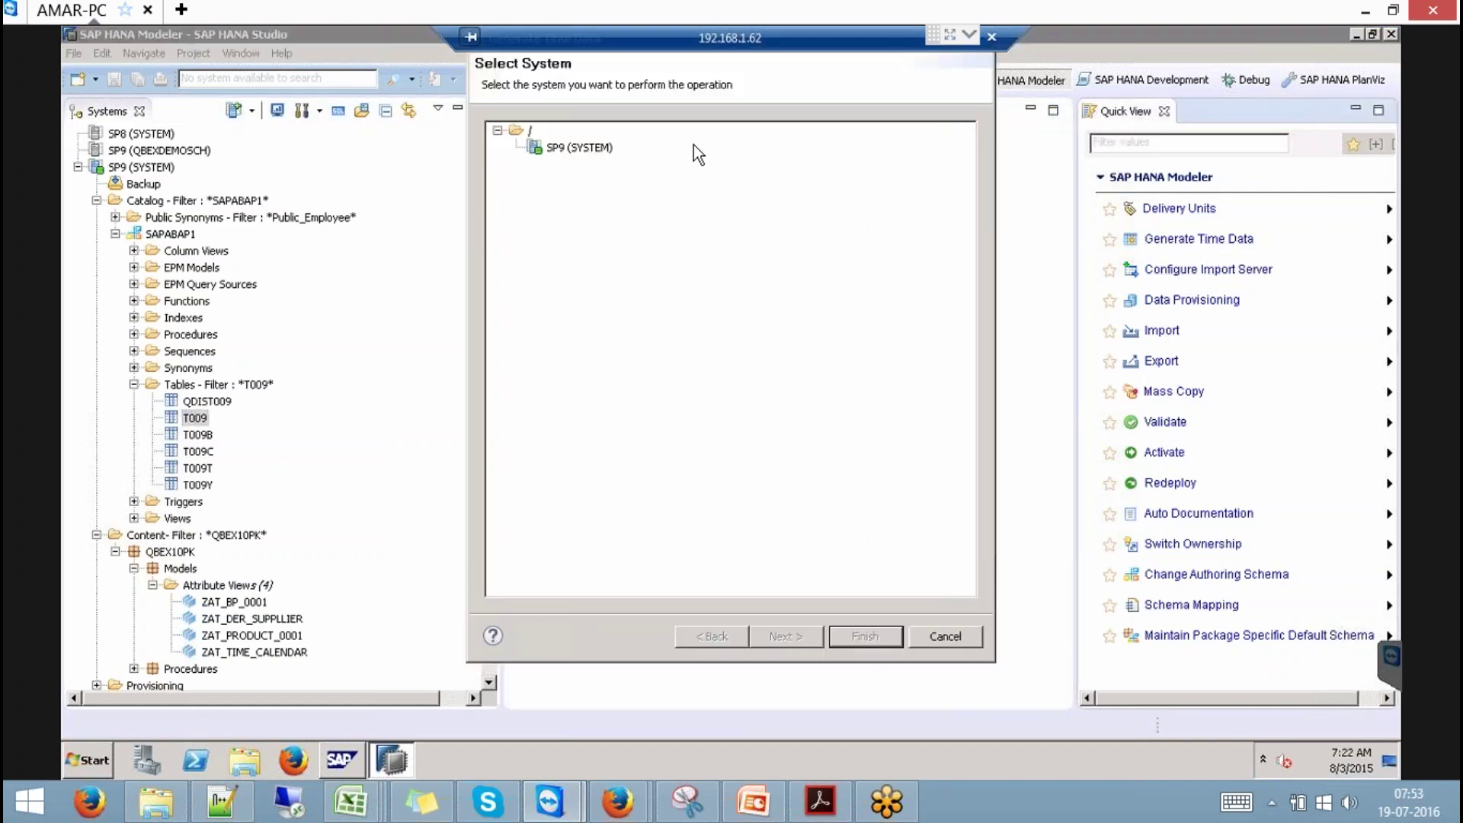
click(602, 147)
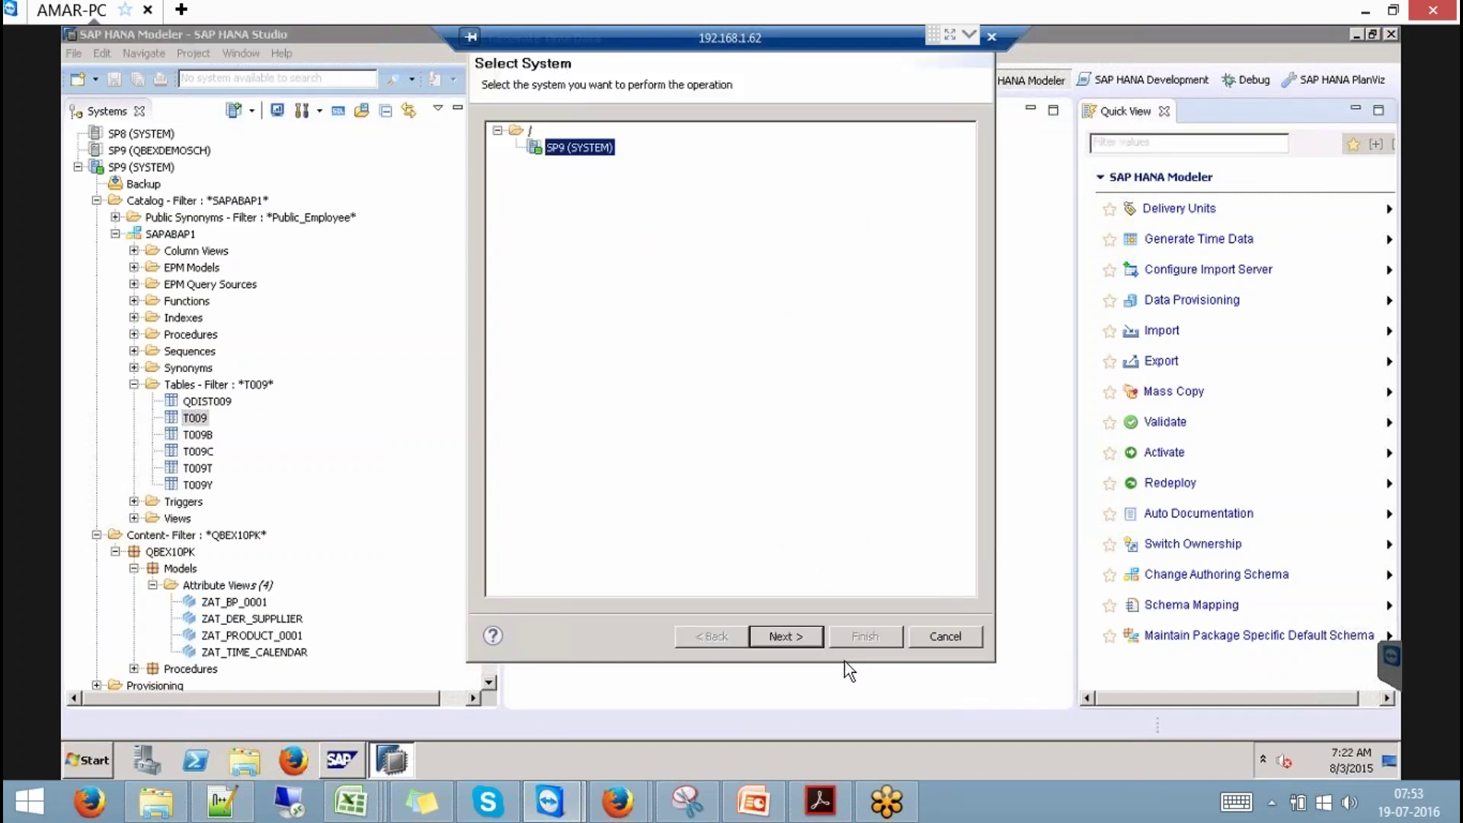
click(810, 642)
click(754, 131)
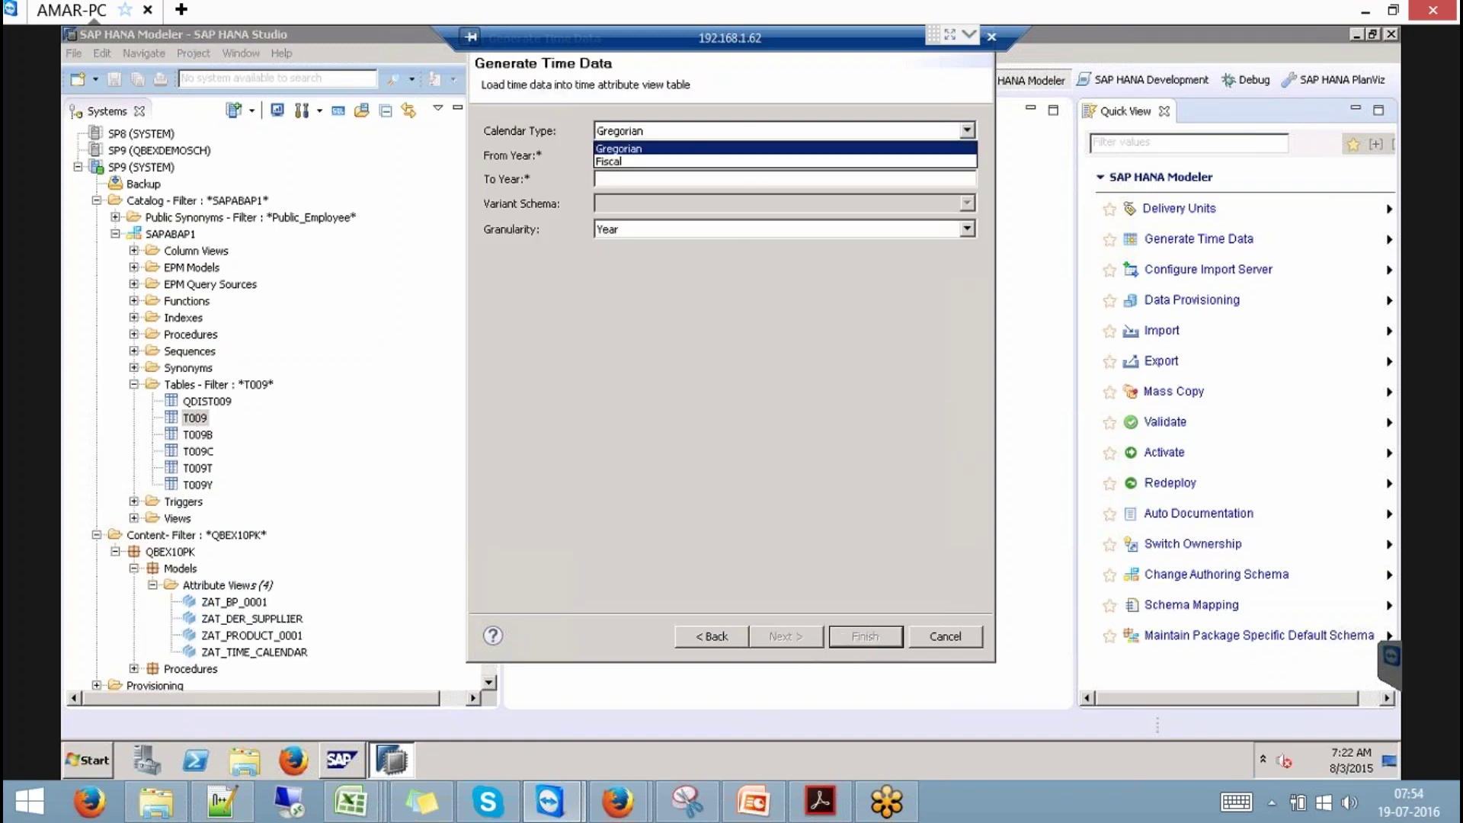
click(624, 163)
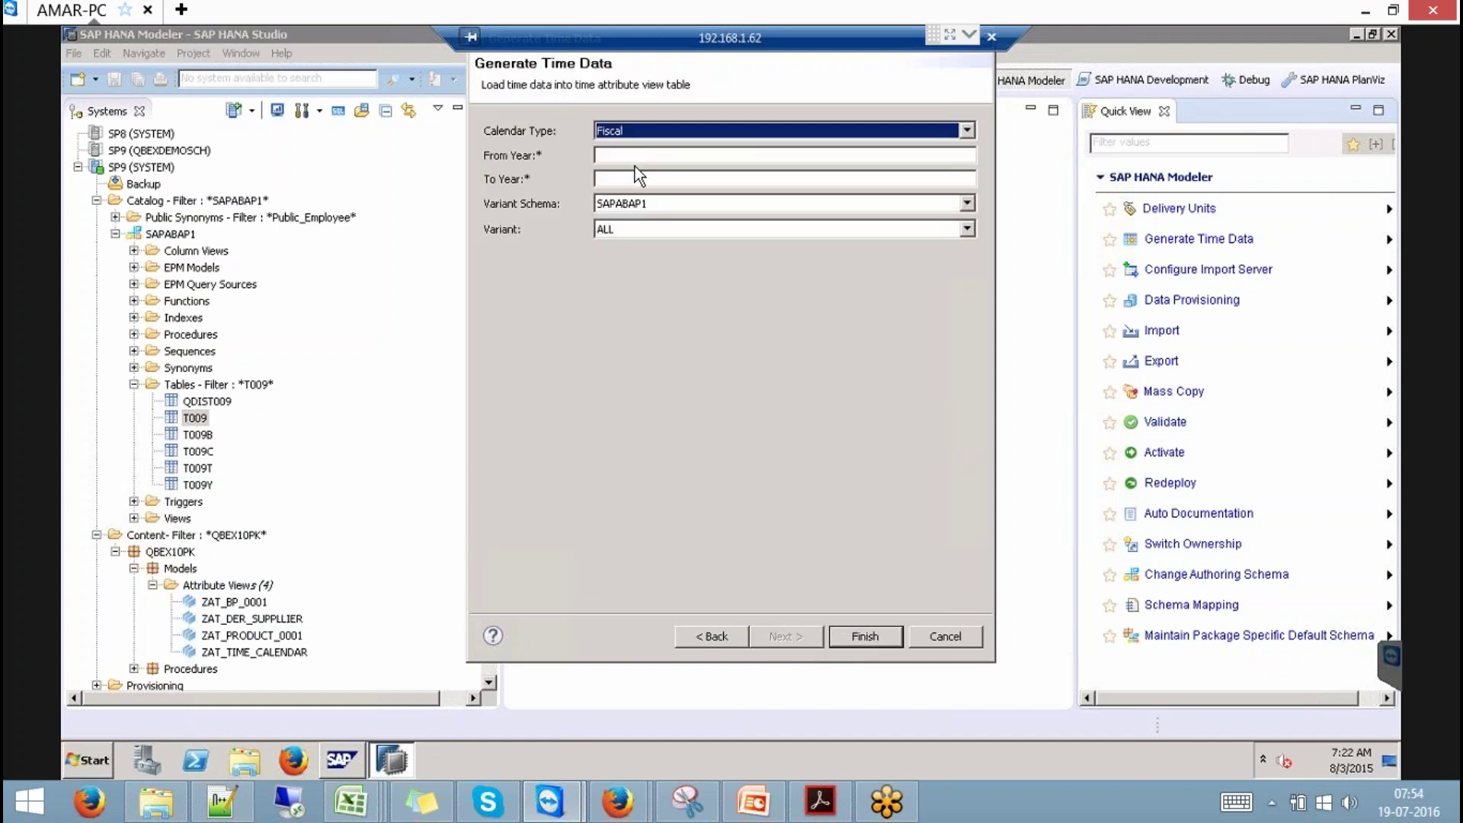
- Generate the fiscal time data for years 2002 to 2004 with variant schema SAPABAP1 and variant V3:000
click(646, 157)
text(2002)
key(Tab)
text(2004)
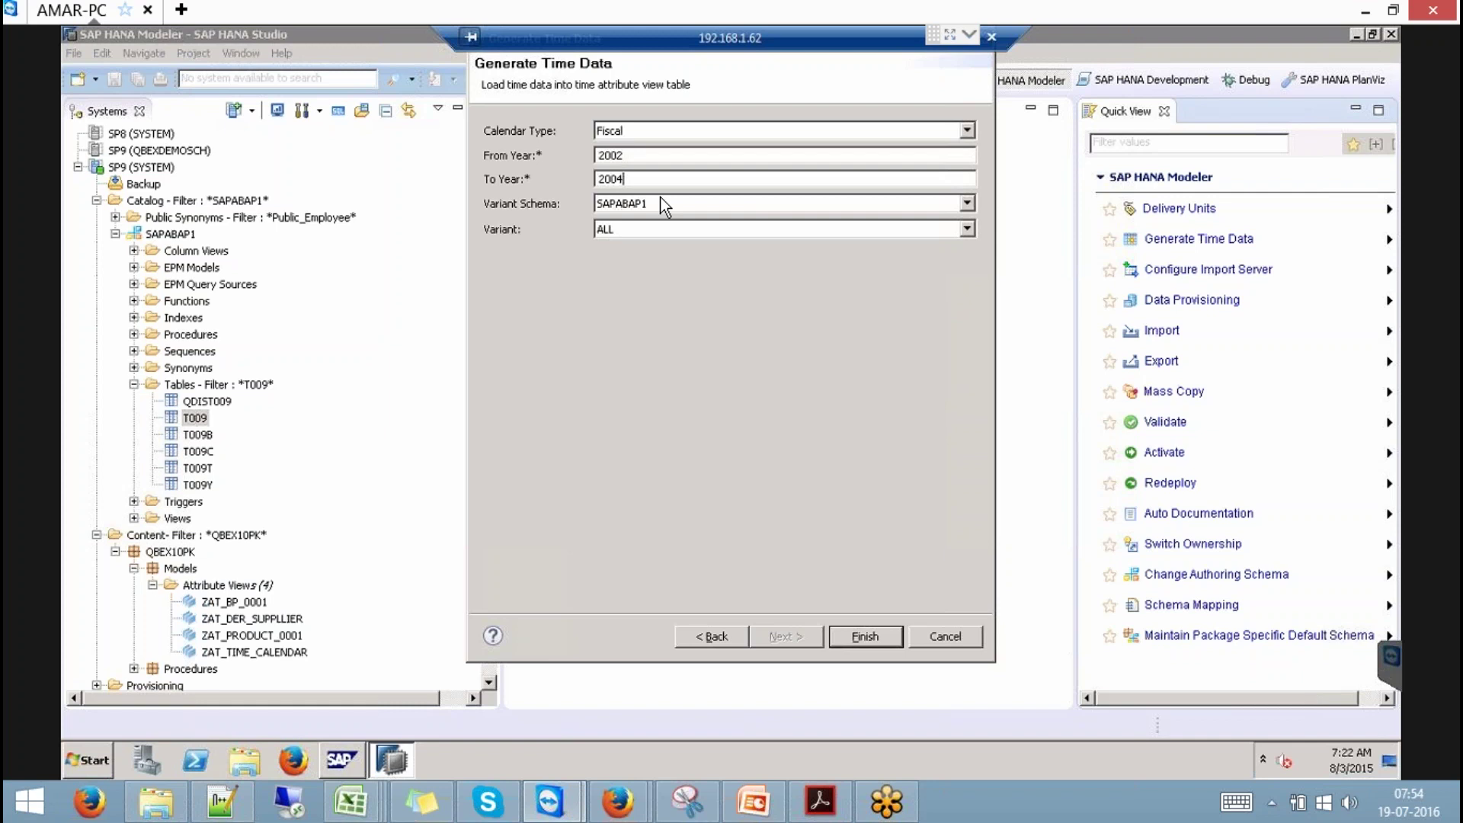
click(671, 206)
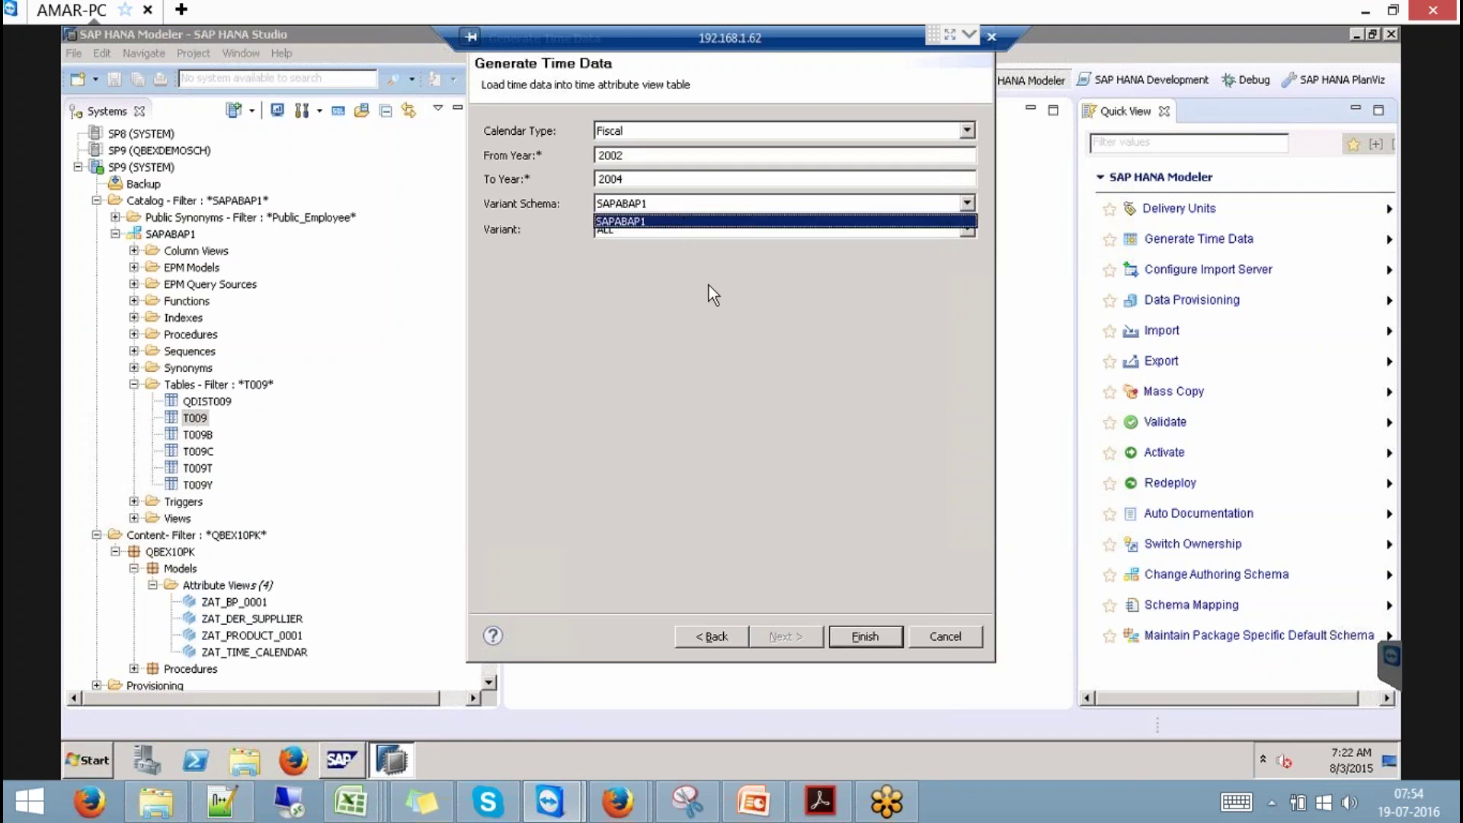
click(680, 223)
click(682, 230)
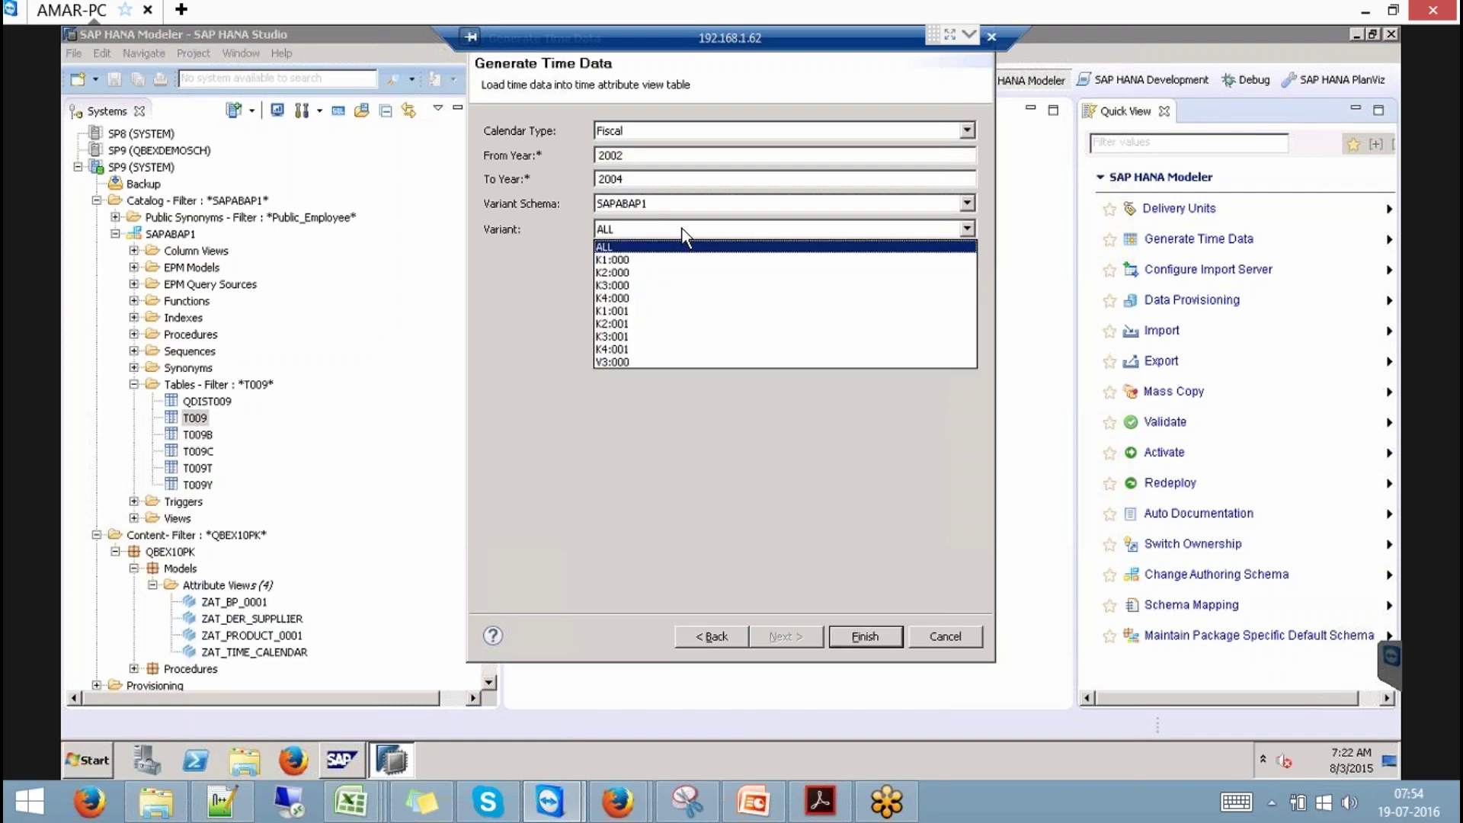
click(623, 359)
click(861, 634)
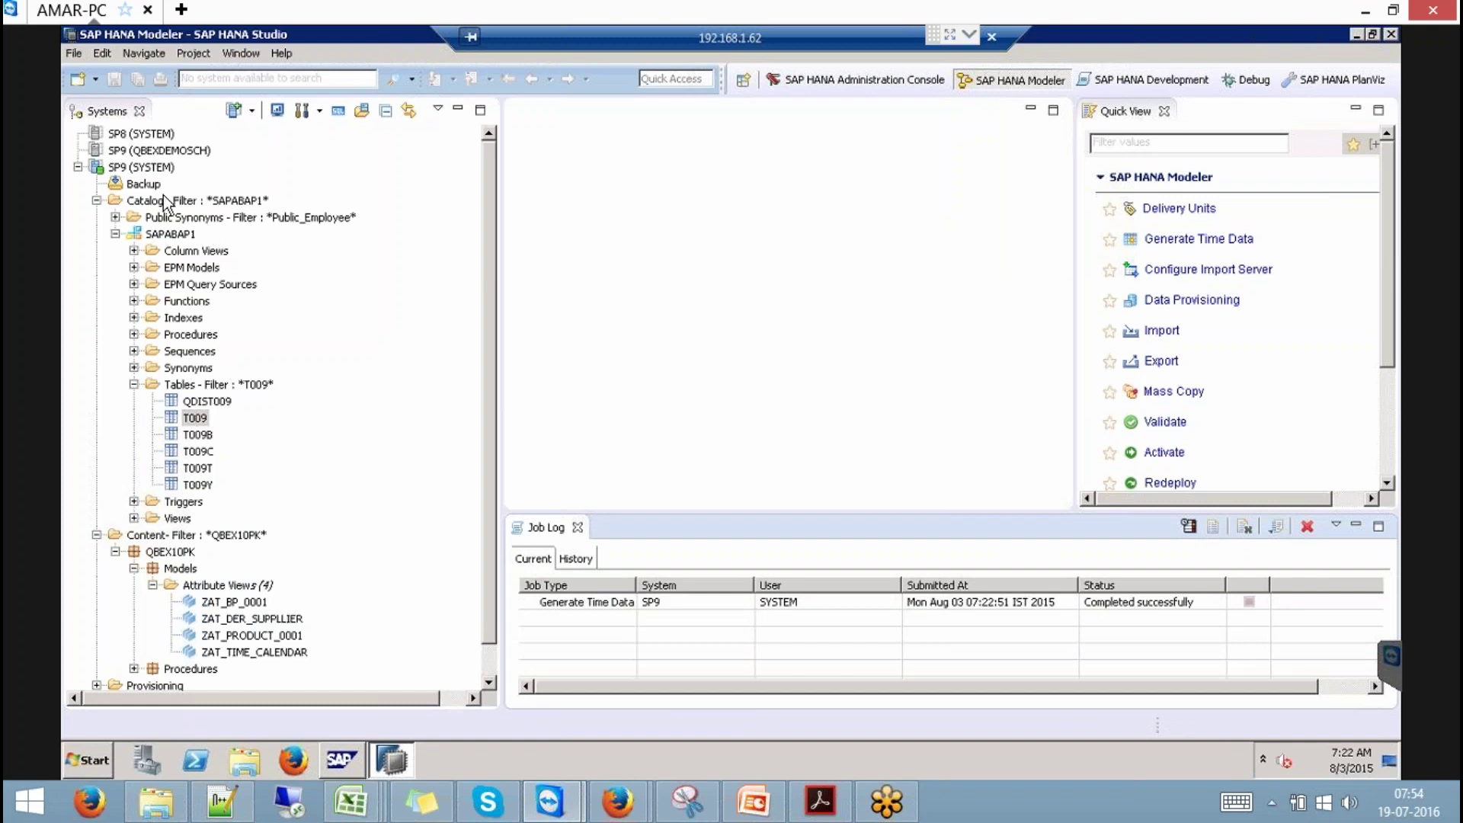
- Filter the SP9 (SYSTEM) catalog schemas by the pattern _SYS_BI
click(163, 202)
right_click(163, 206)
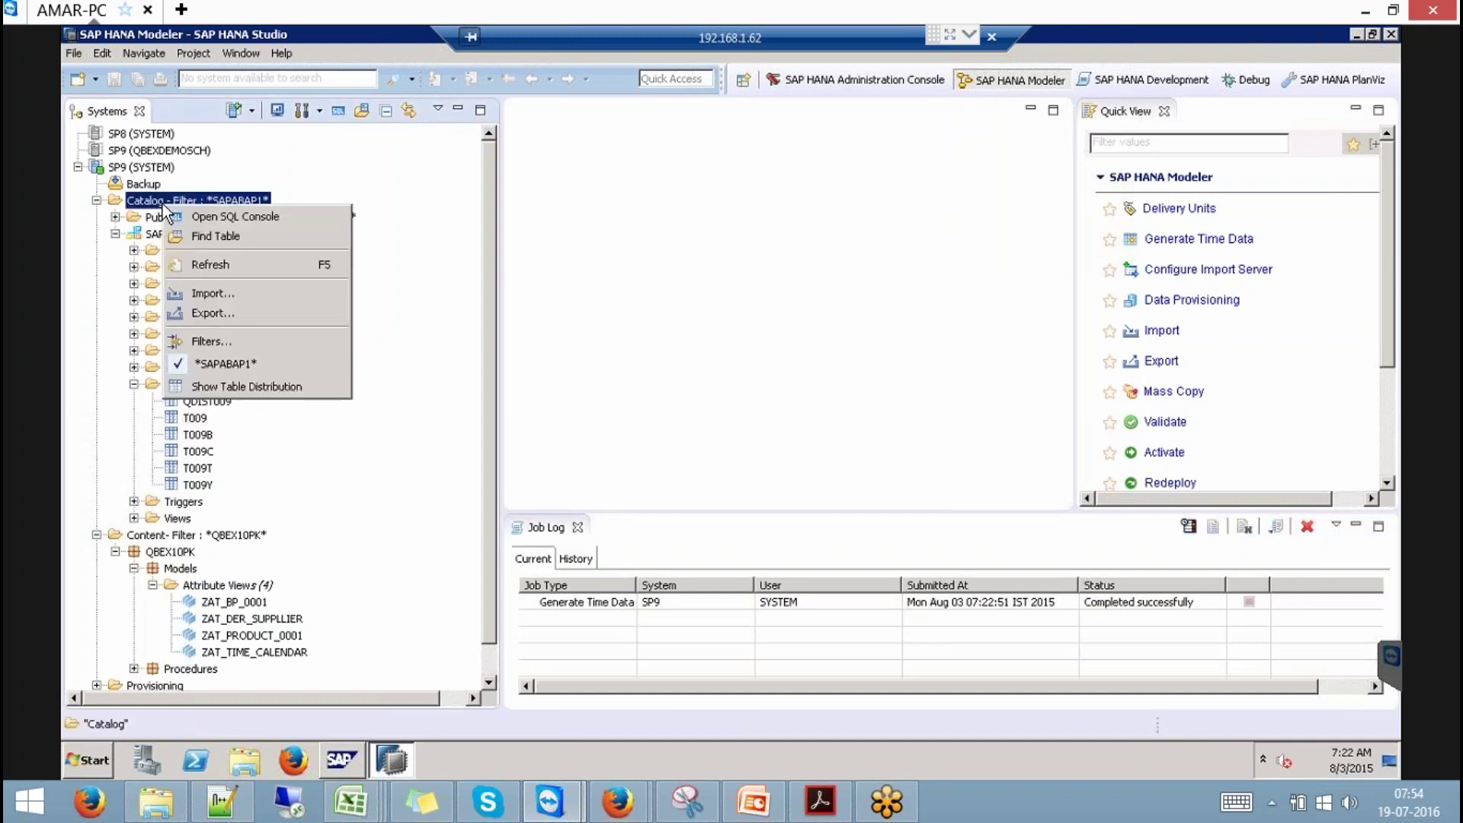
click(212, 338)
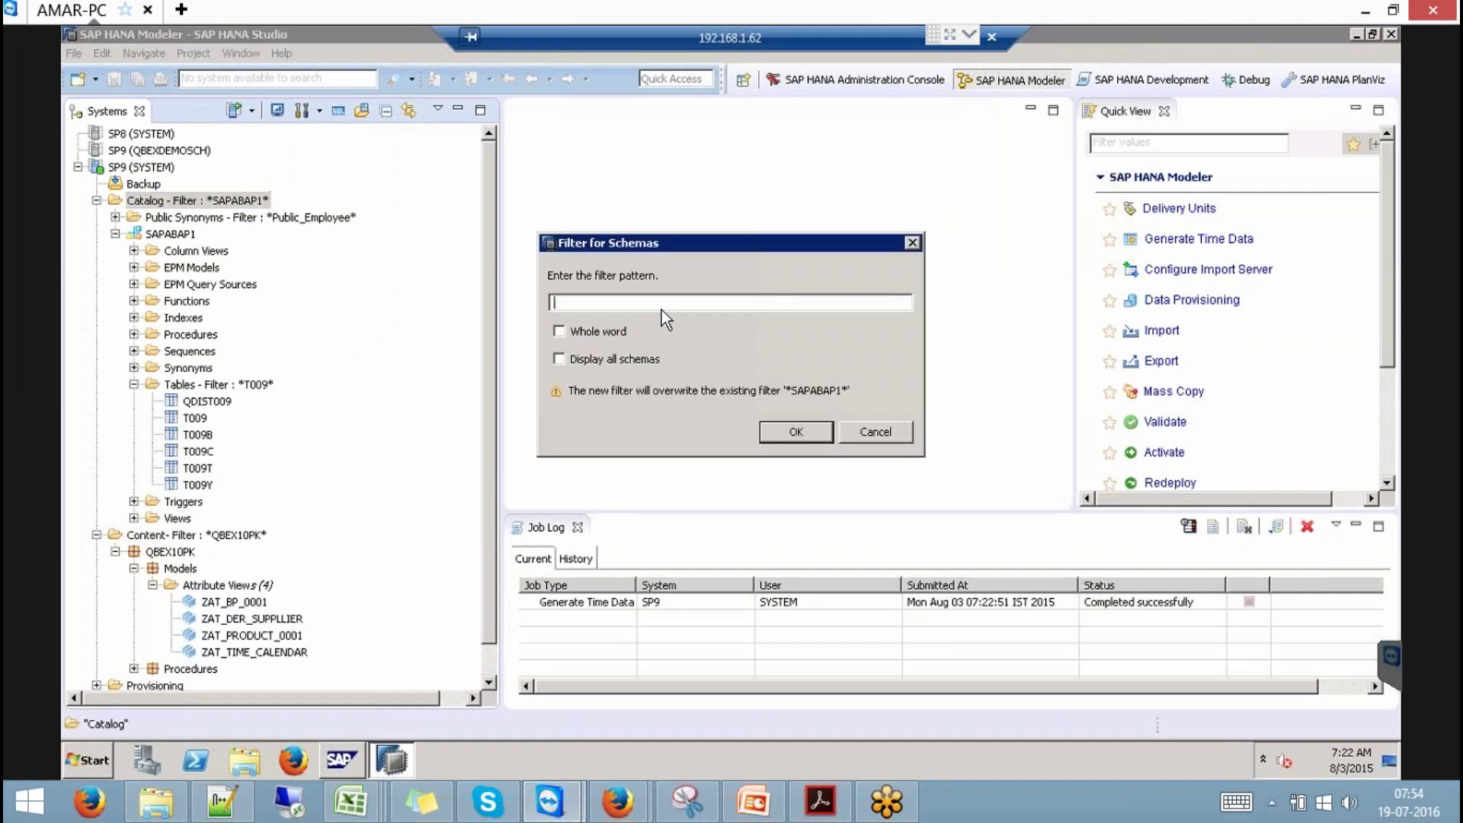
text(_SYS_BI)
key(Return)
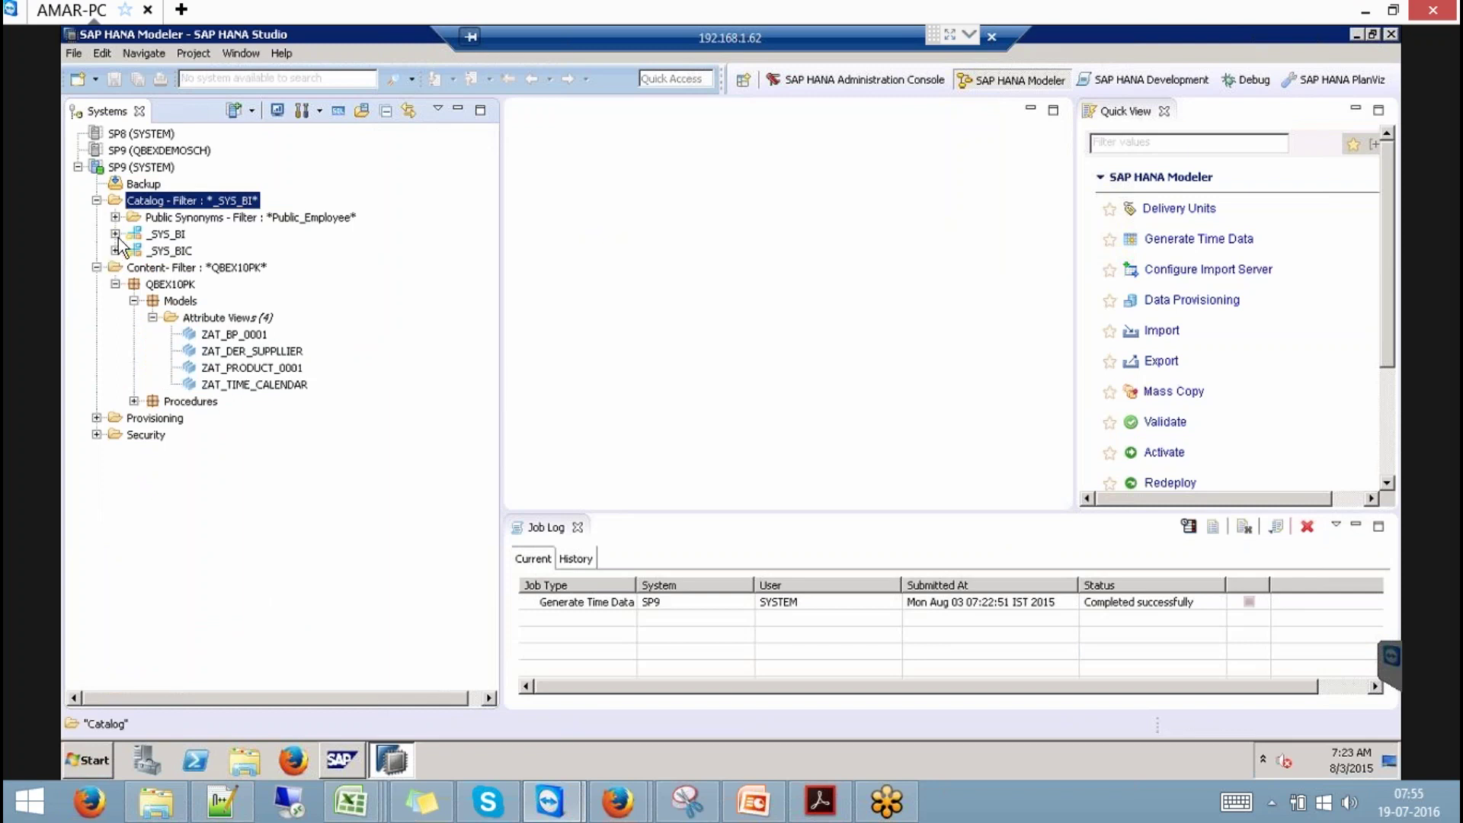
- Expand the _SYS_BI schema and list its tables
click(115, 234)
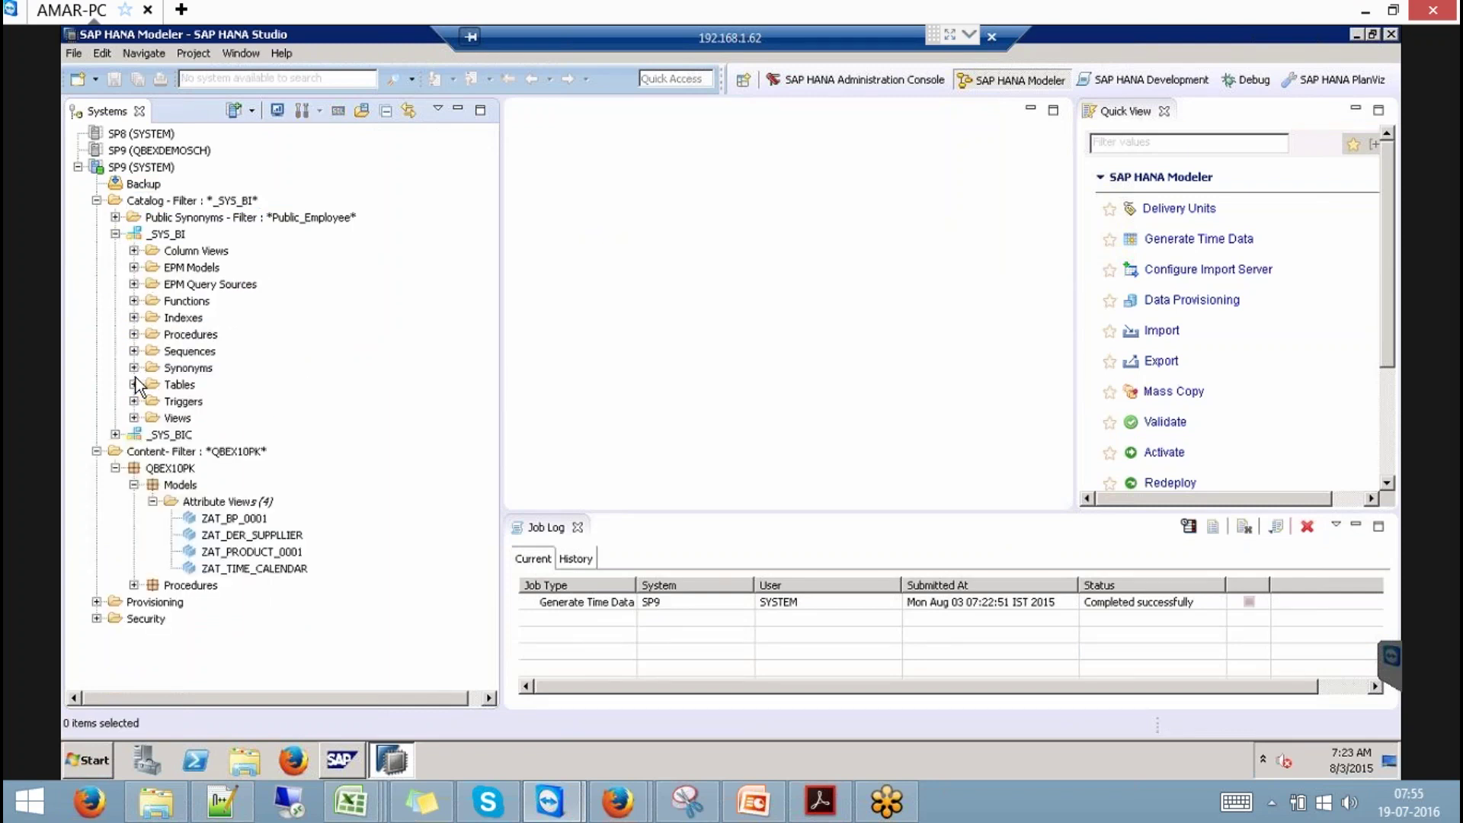
click(134, 384)
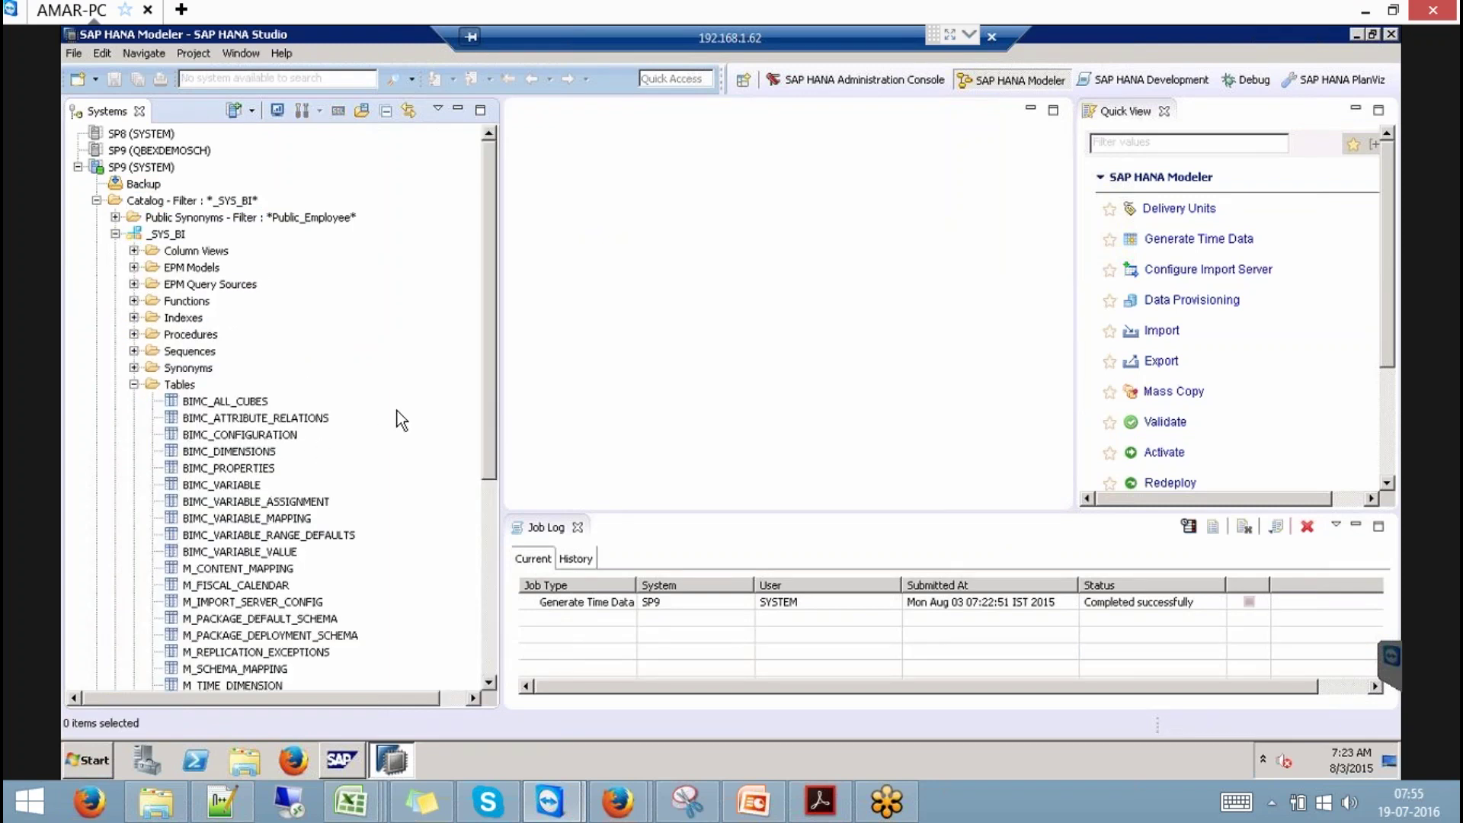
click(134, 384)
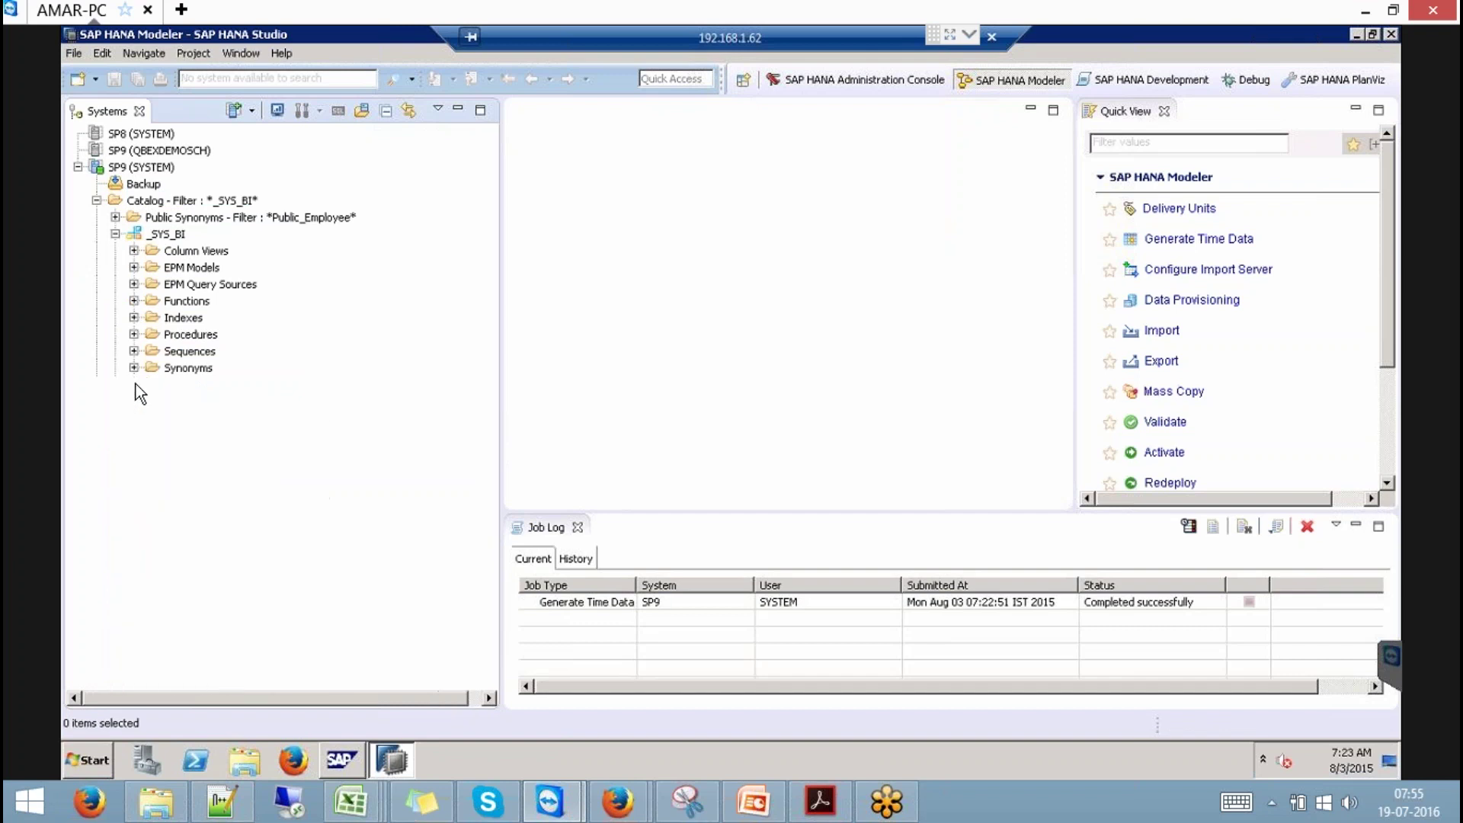
click(135, 384)
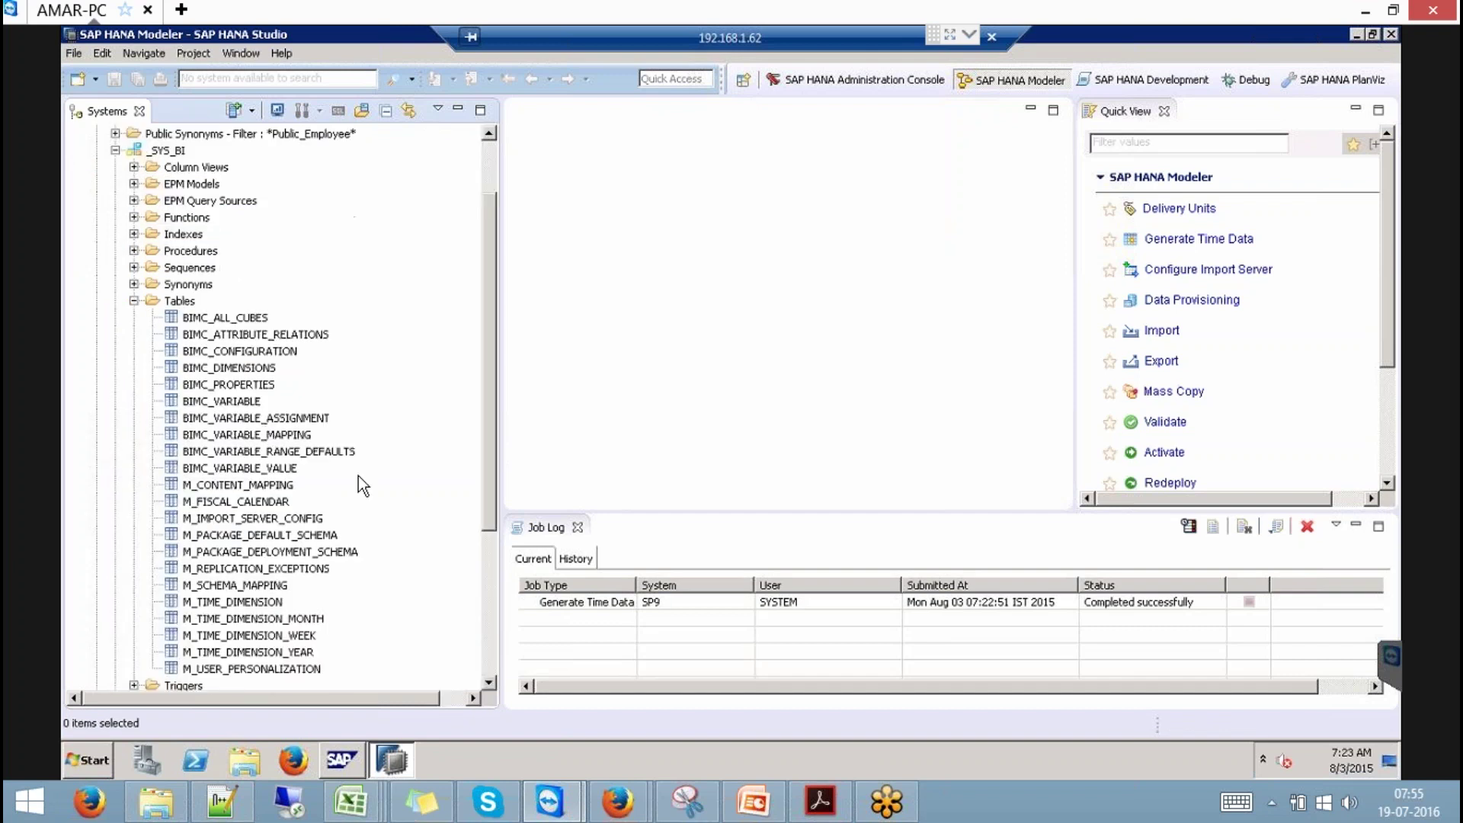
- Preview the data of table M_FISCAL_CALENDAR in a widened view and examine its date, fiscal period and year adjustment columns
click(240, 501)
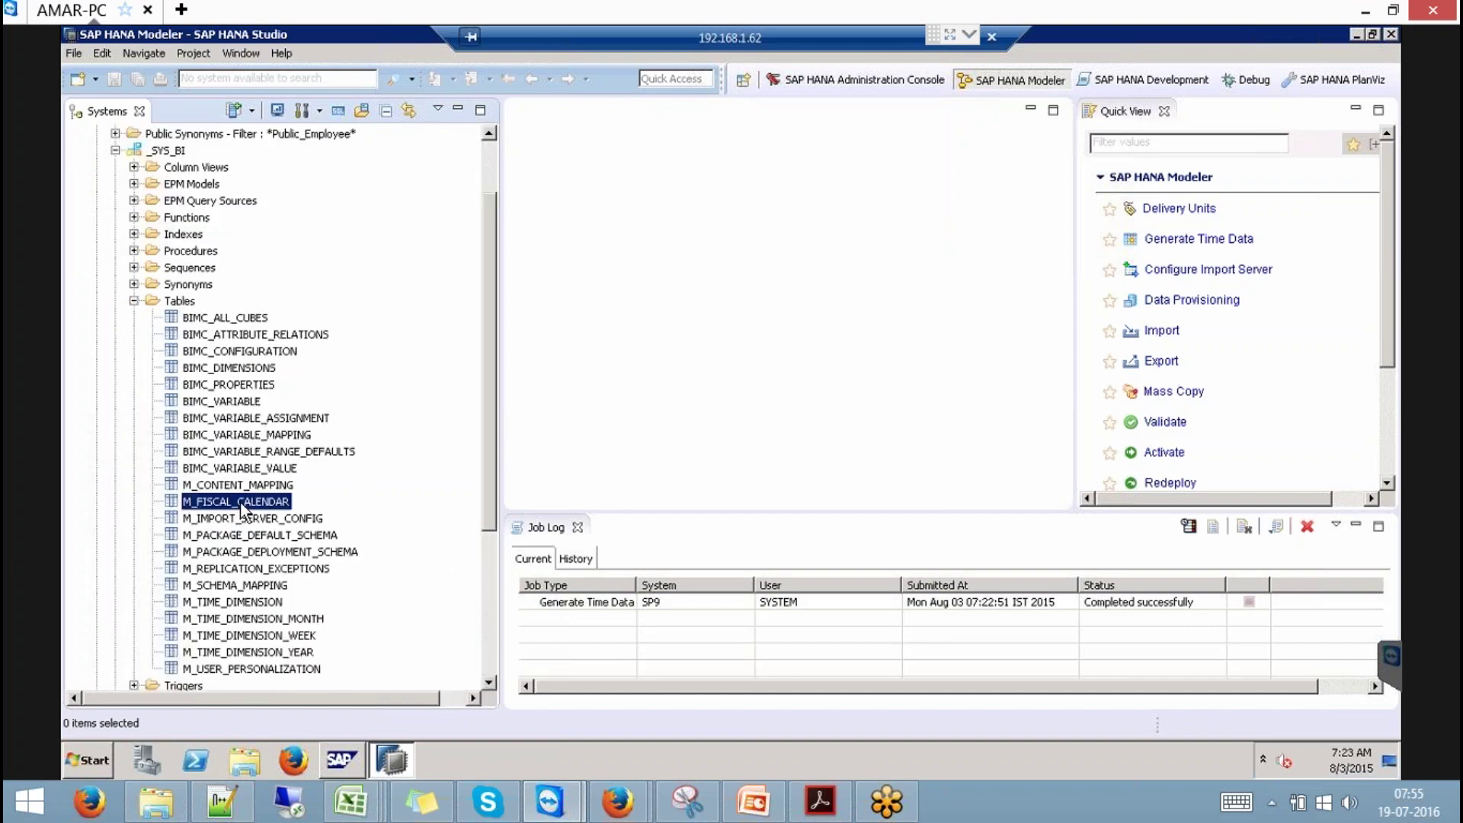
right_click(241, 509)
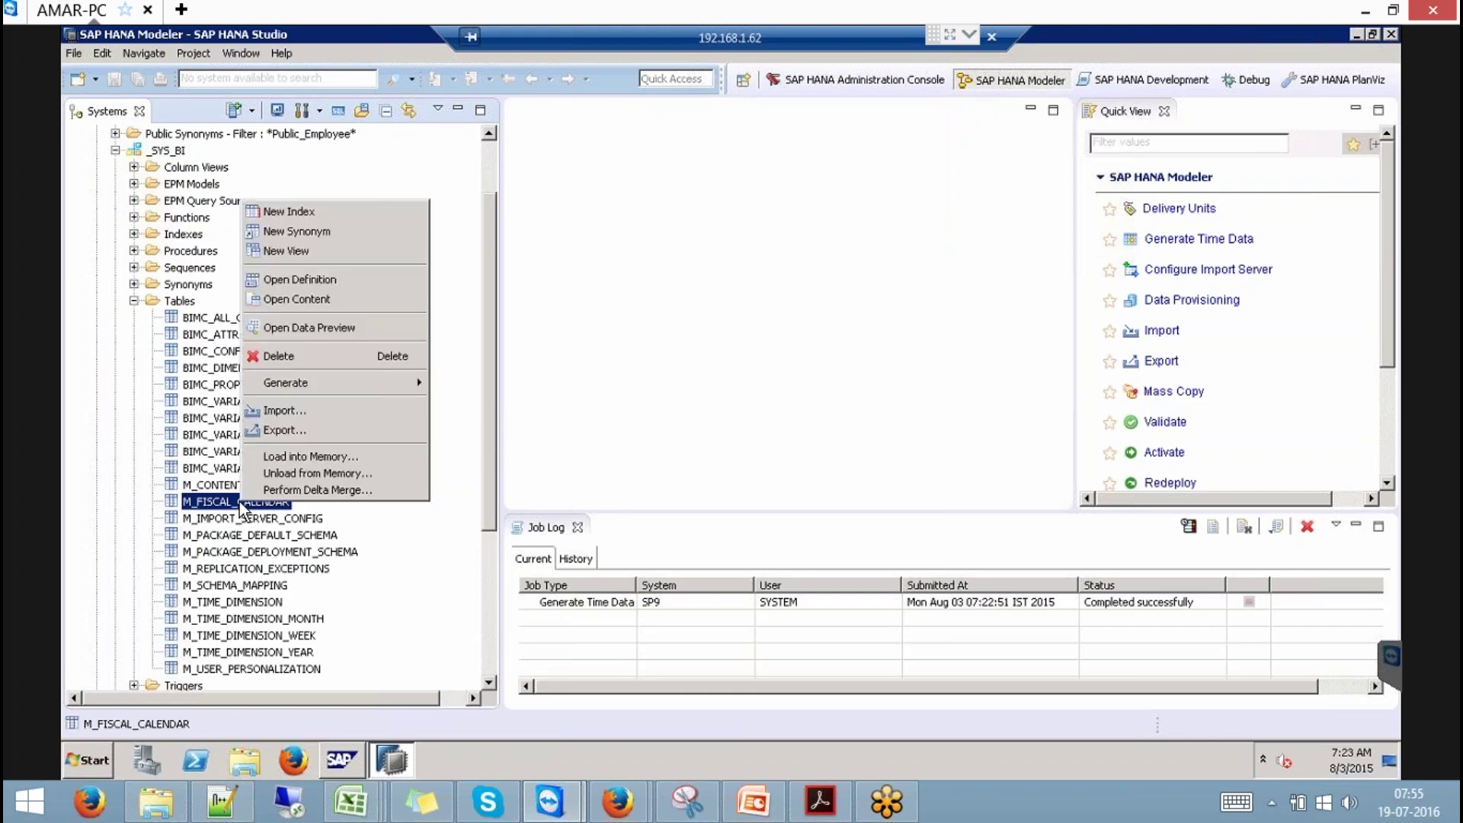
click(301, 323)
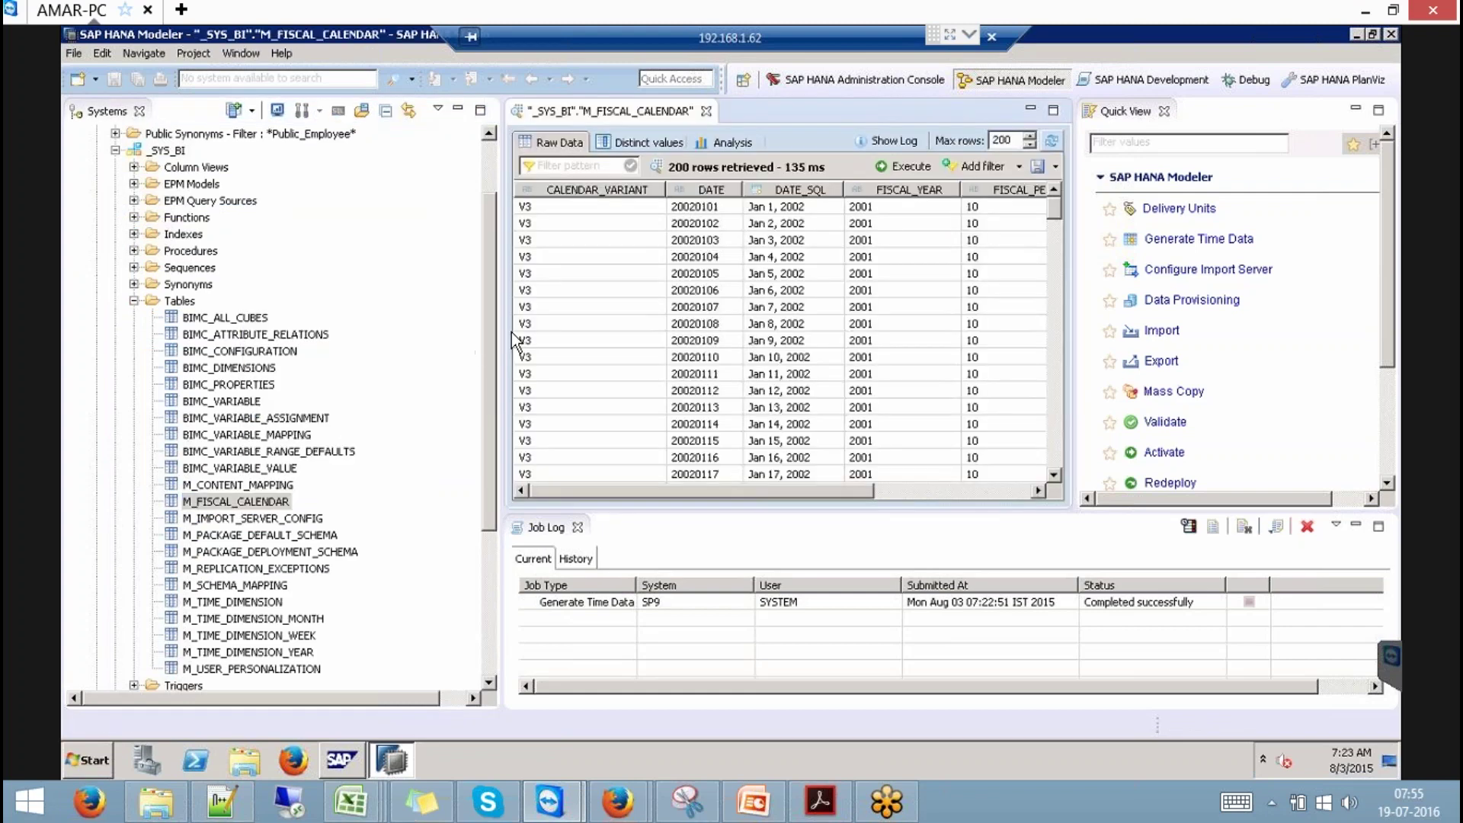
click(459, 111)
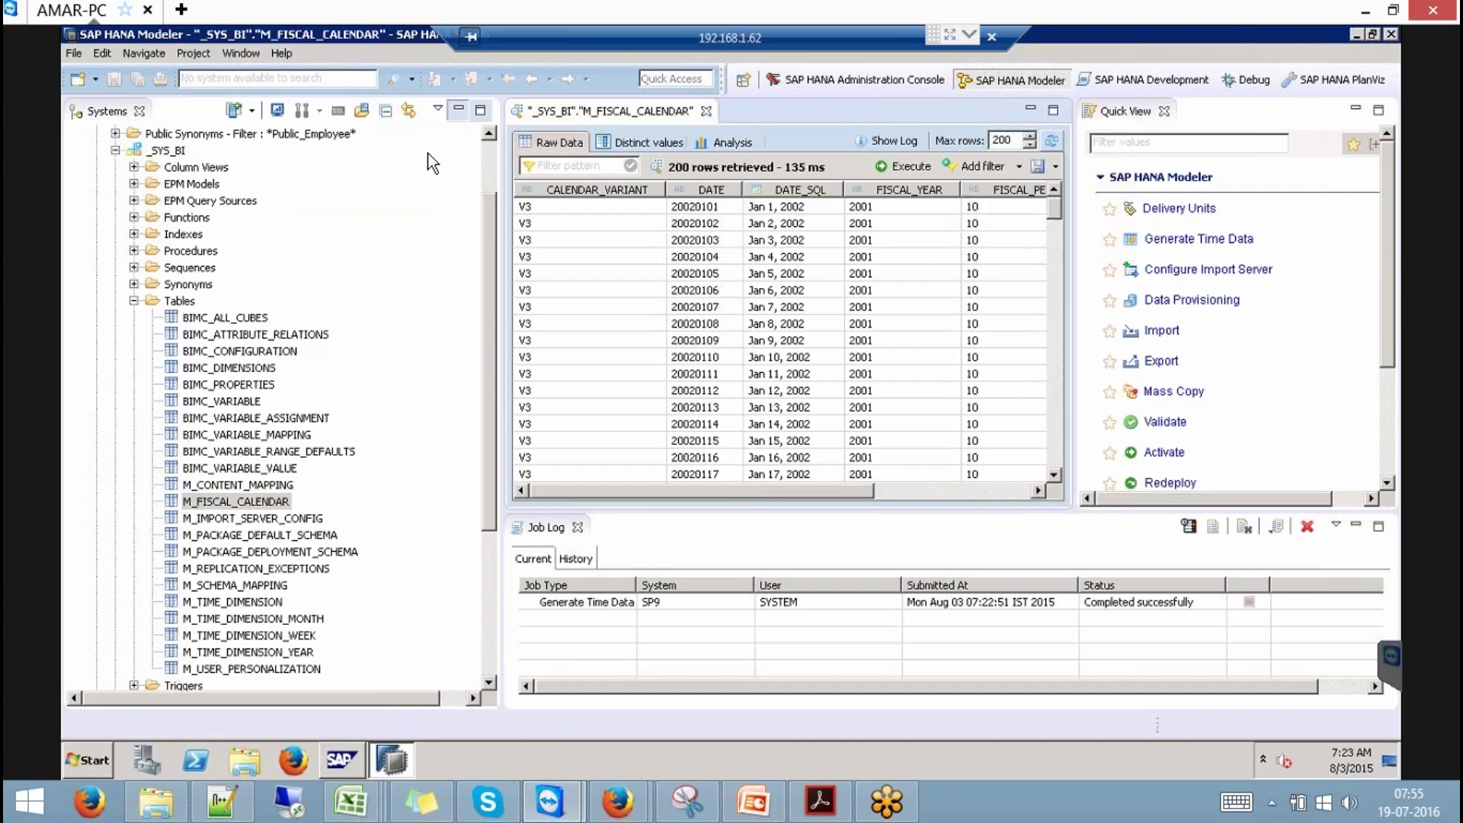
click(131, 212)
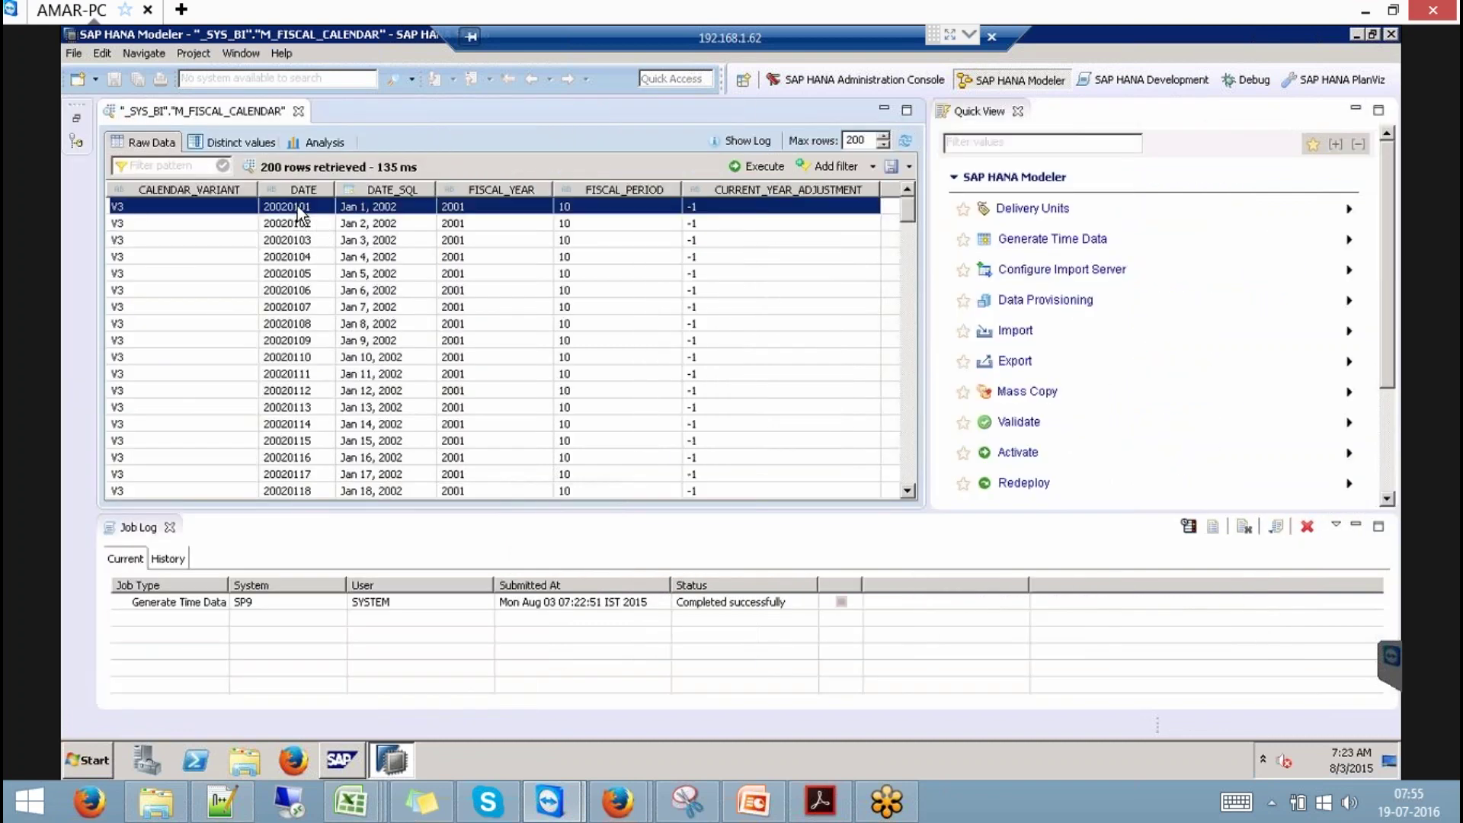
click(592, 218)
click(751, 208)
- Close the M_FISCAL_CALENDAR preview and the job log, restore the systems tree, and collapse the _SYS_BI schema
click(299, 111)
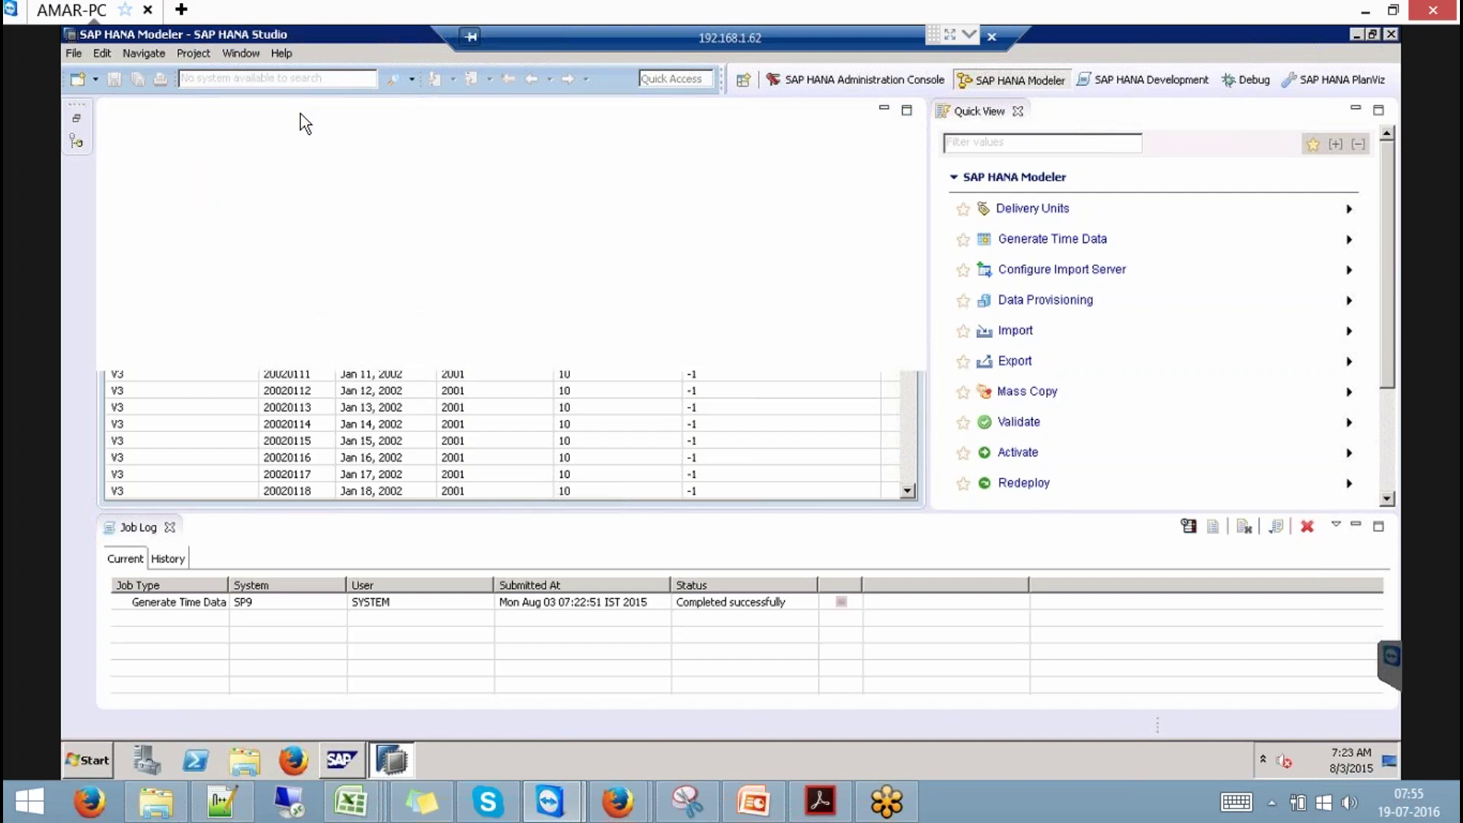
click(78, 120)
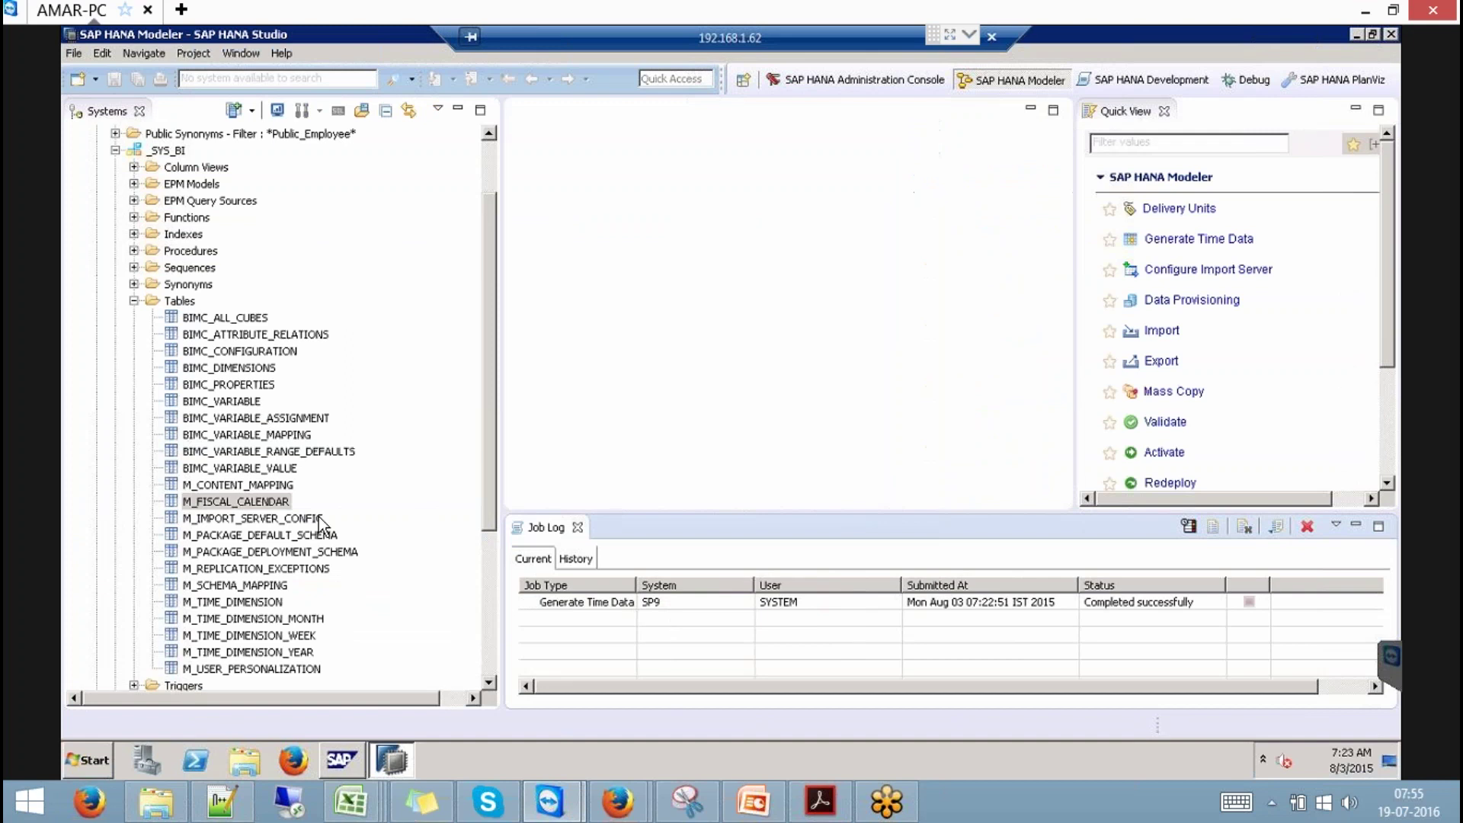
click(576, 527)
click(115, 150)
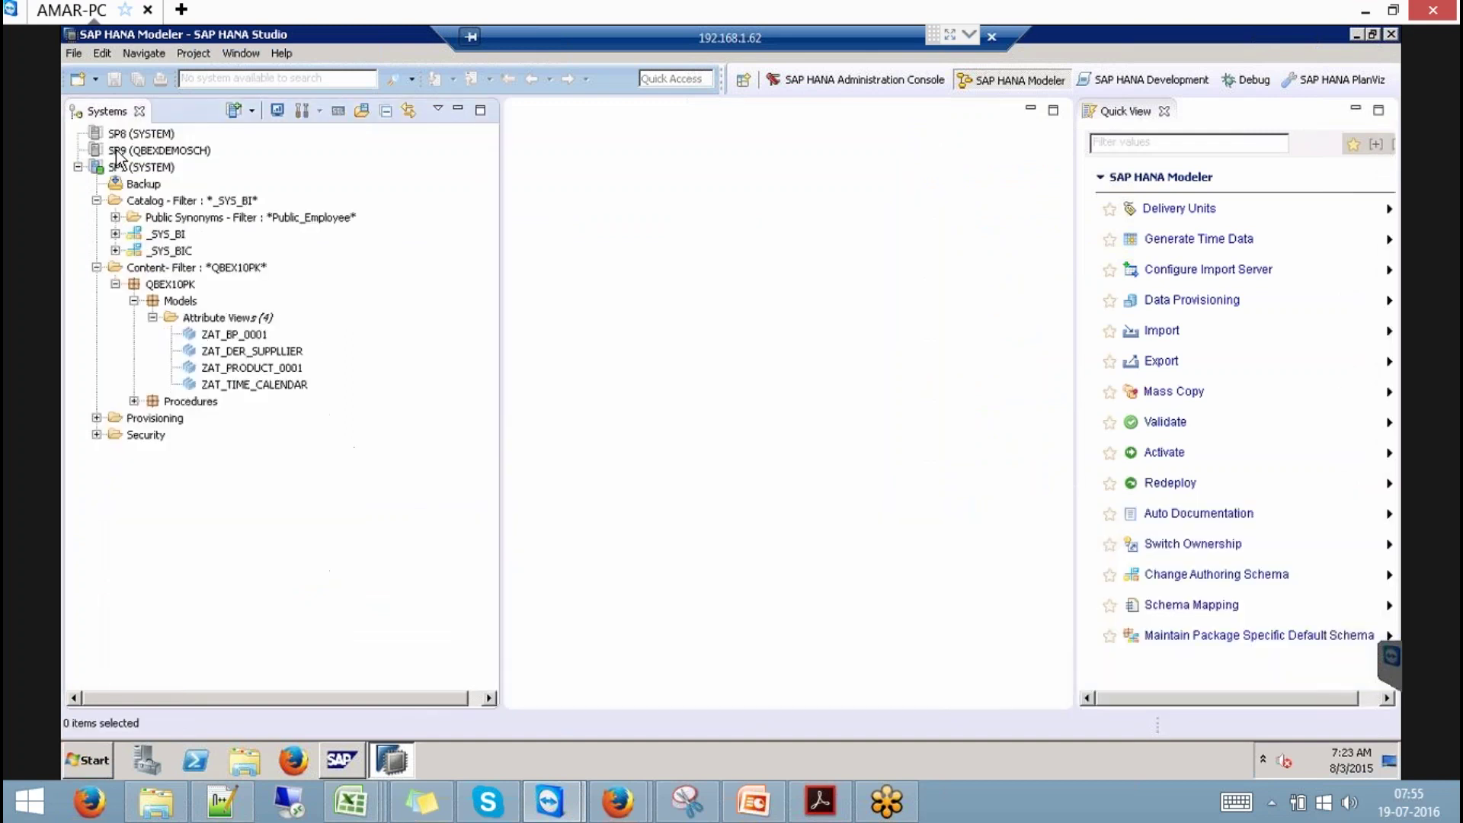
- Start a new attribute view named ZAT_TIME_FISCAL in the QBEX10PK.Models package
click(216, 321)
right_click(217, 323)
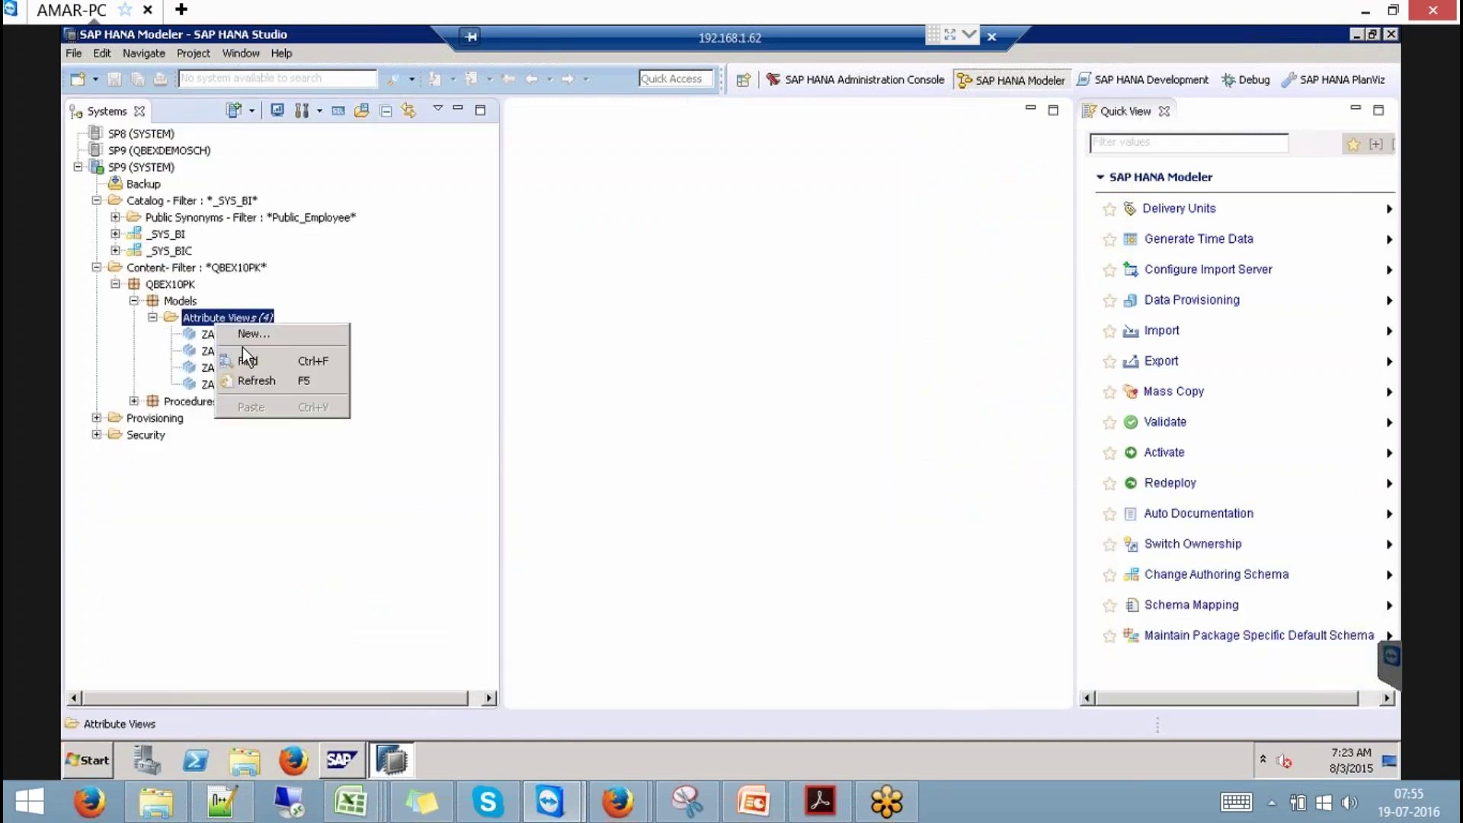
click(258, 335)
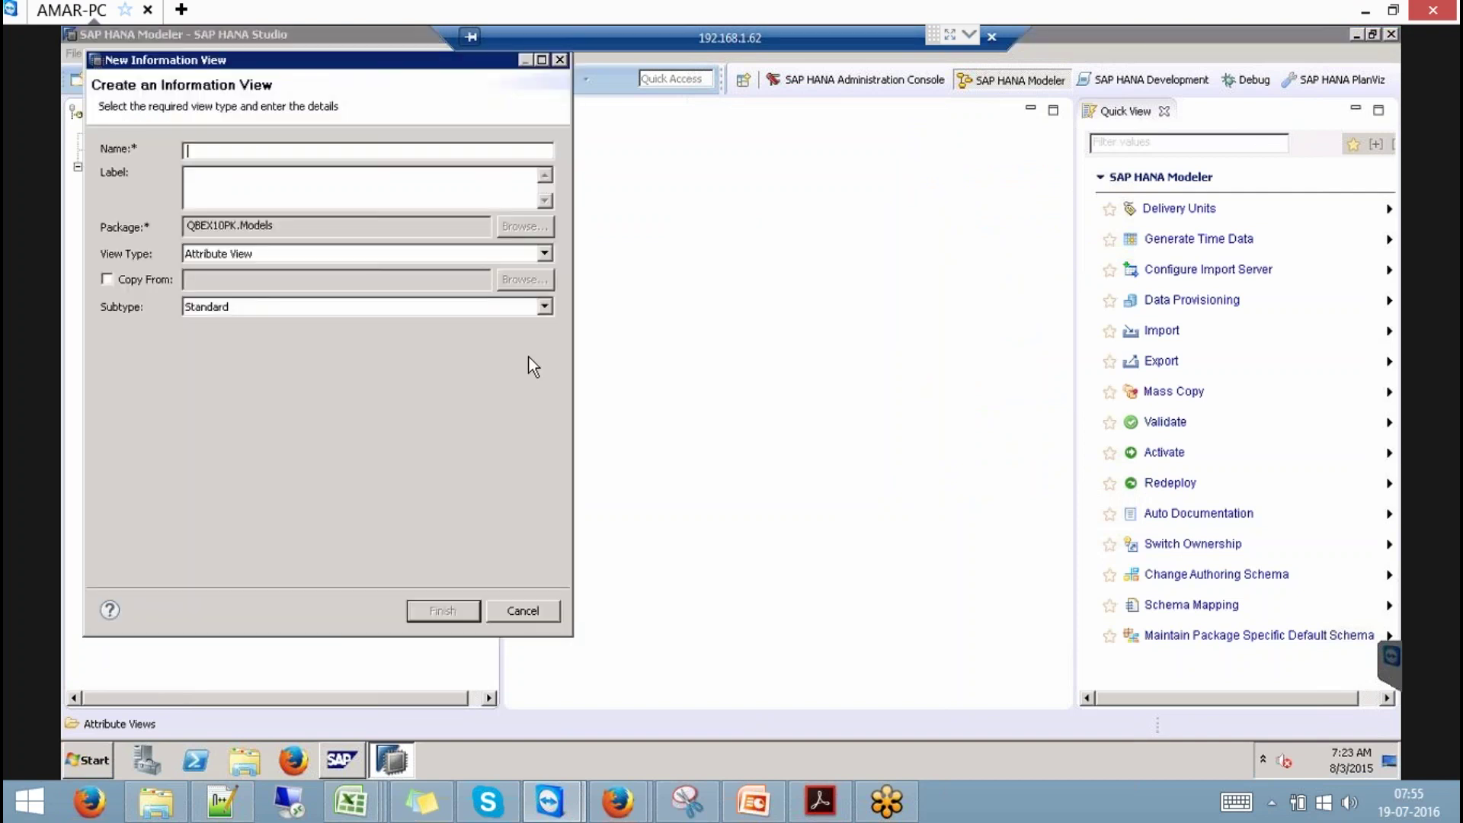
text(ZAT_TIME_FISCAL)
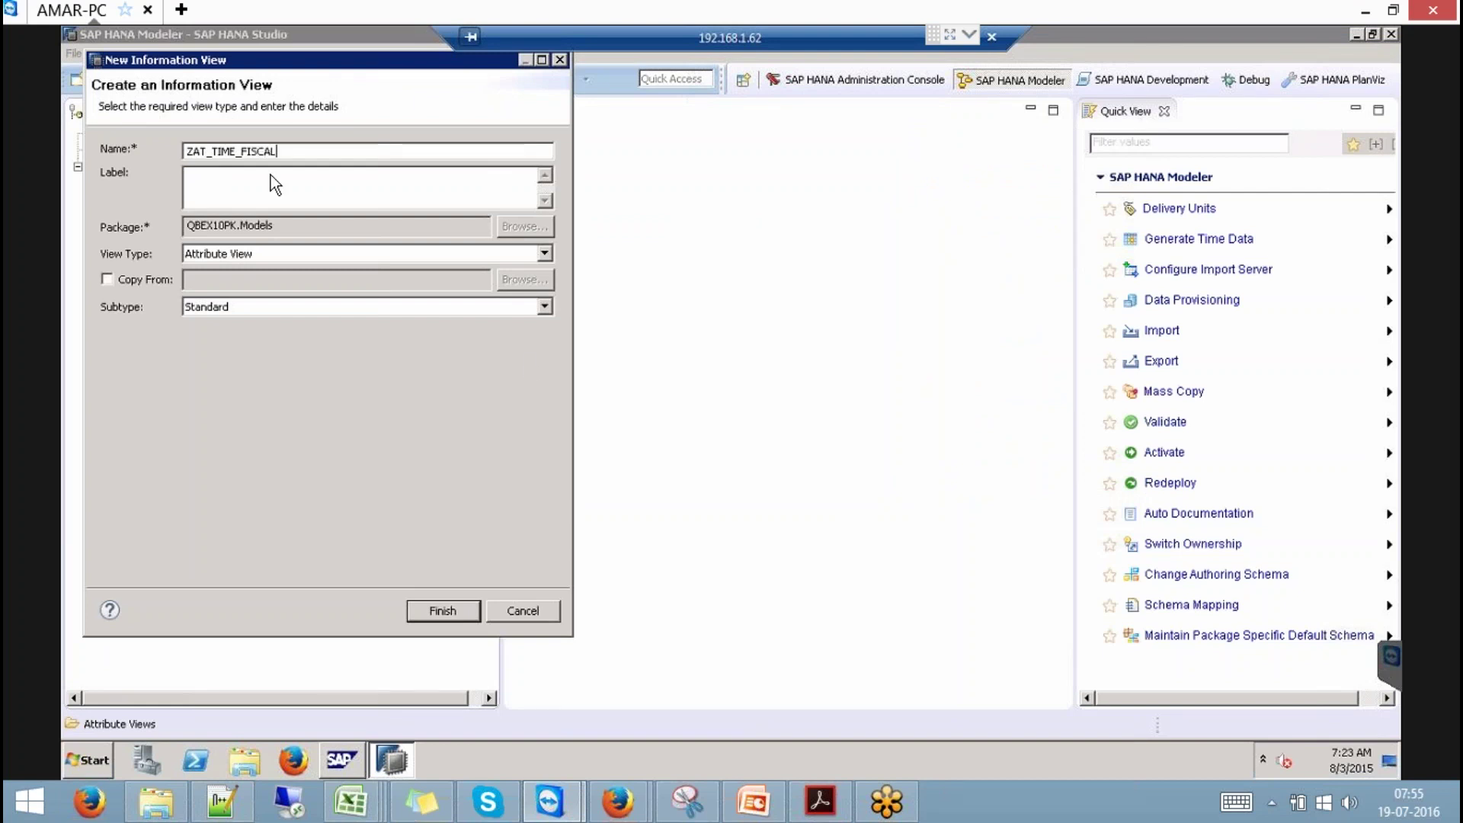
key(Tab)
- Create ZAT_TIME_FISCAL as a Time subtype view with Fiscal calendar type, variant schema SAPABAP1, variant V3:000 and auto create enabled
click(231, 308)
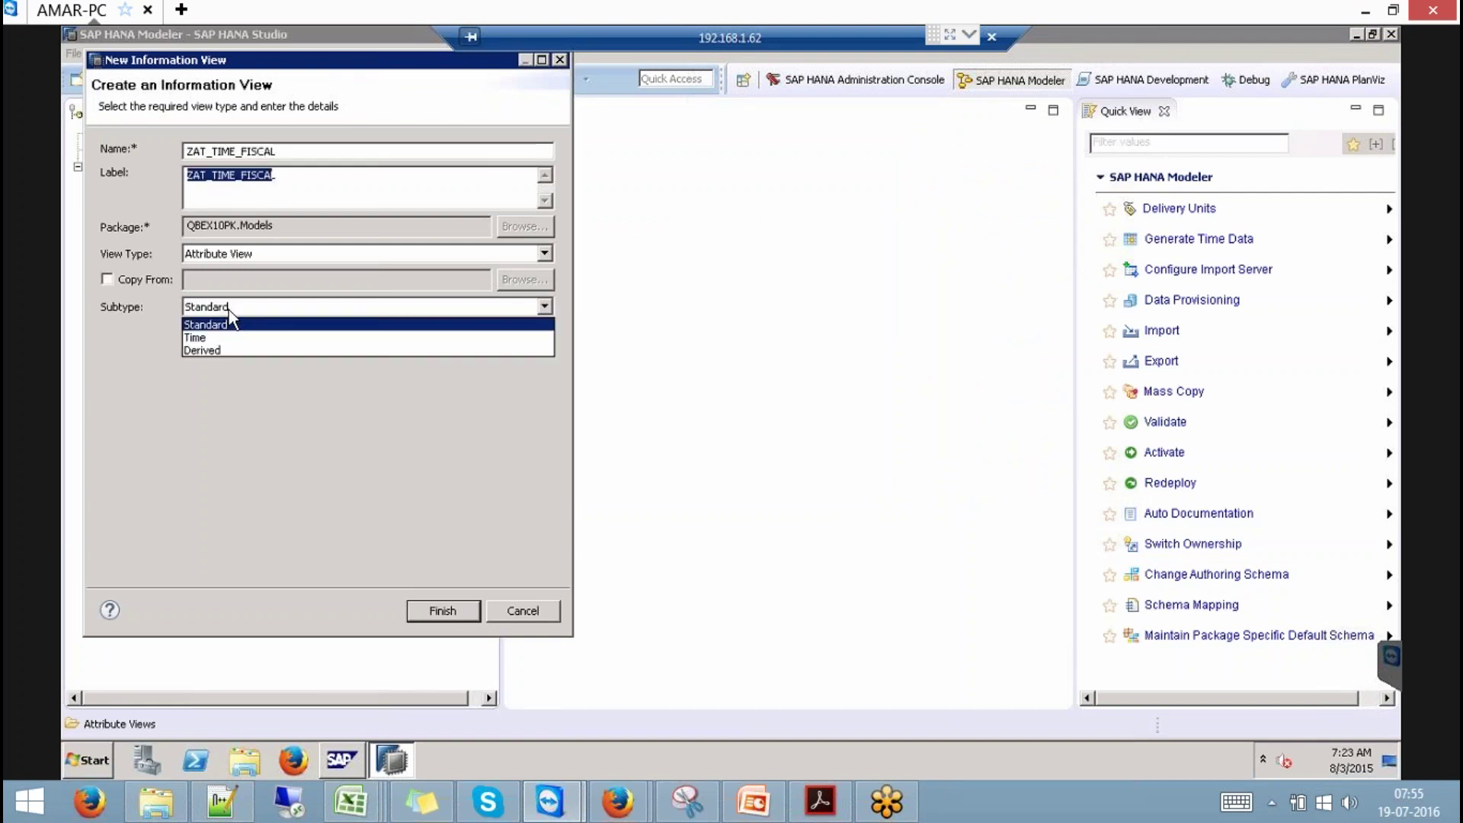
click(195, 336)
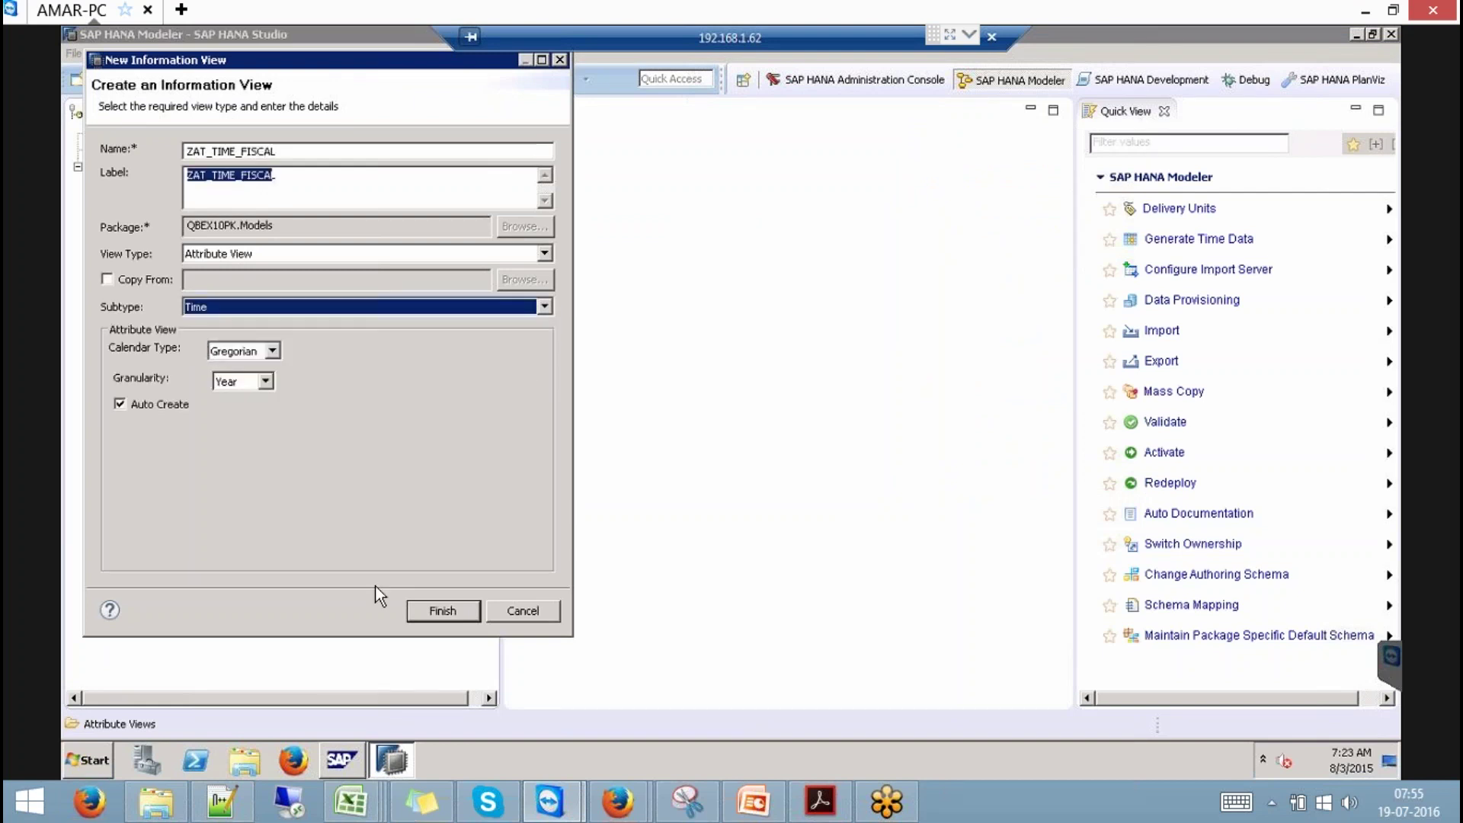
click(270, 353)
click(239, 379)
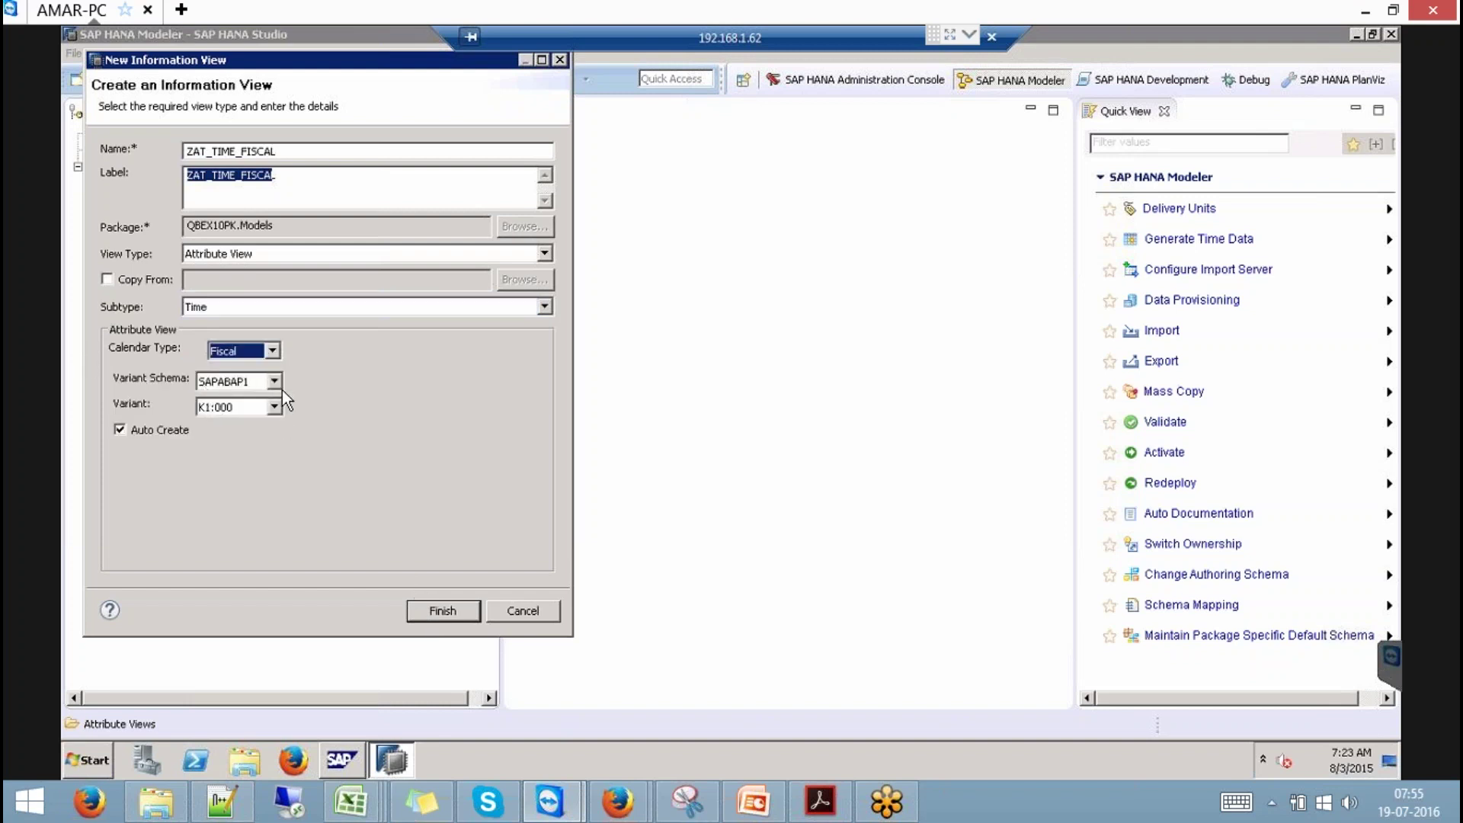
click(272, 413)
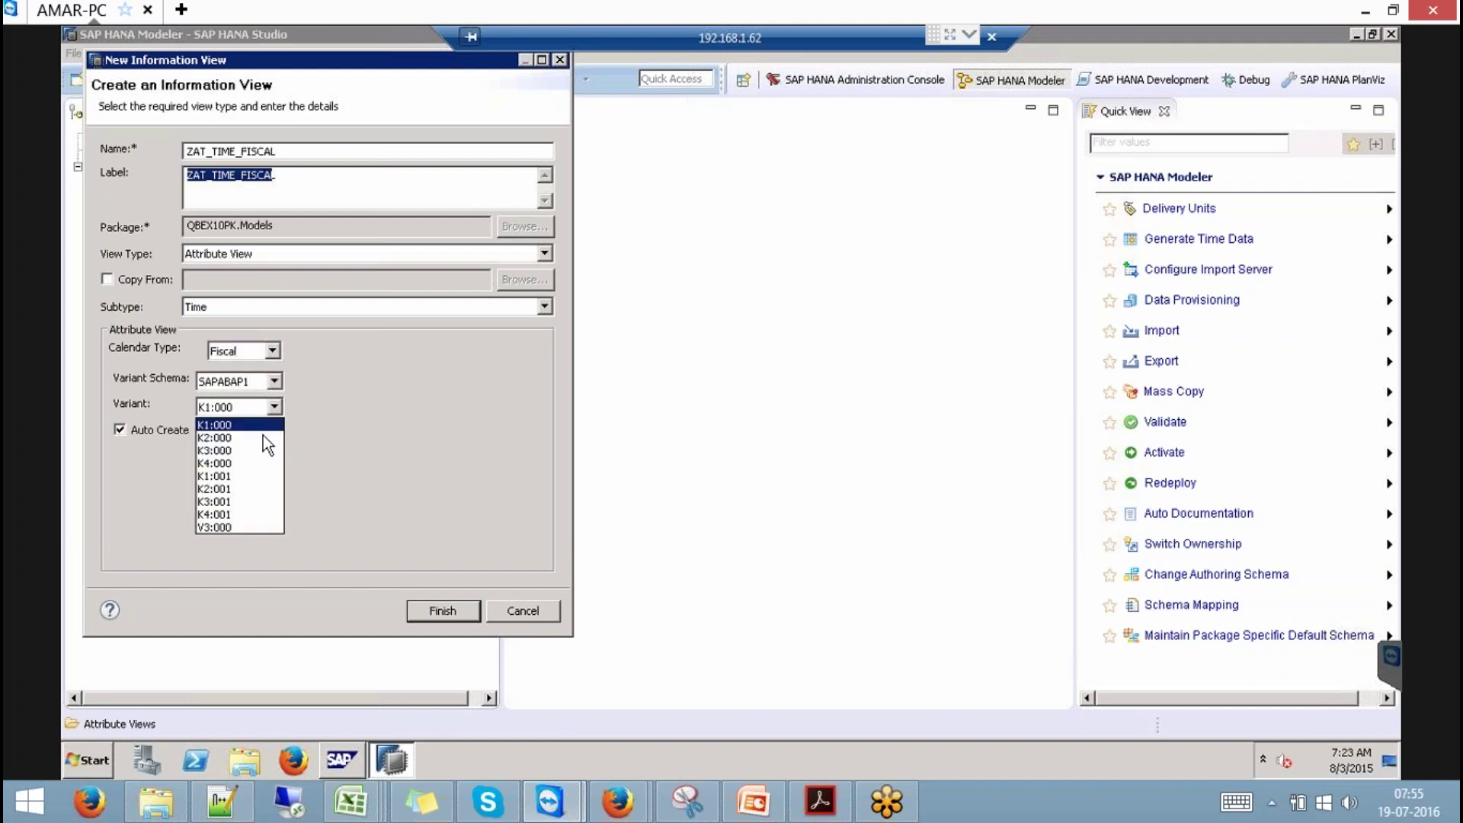
click(210, 527)
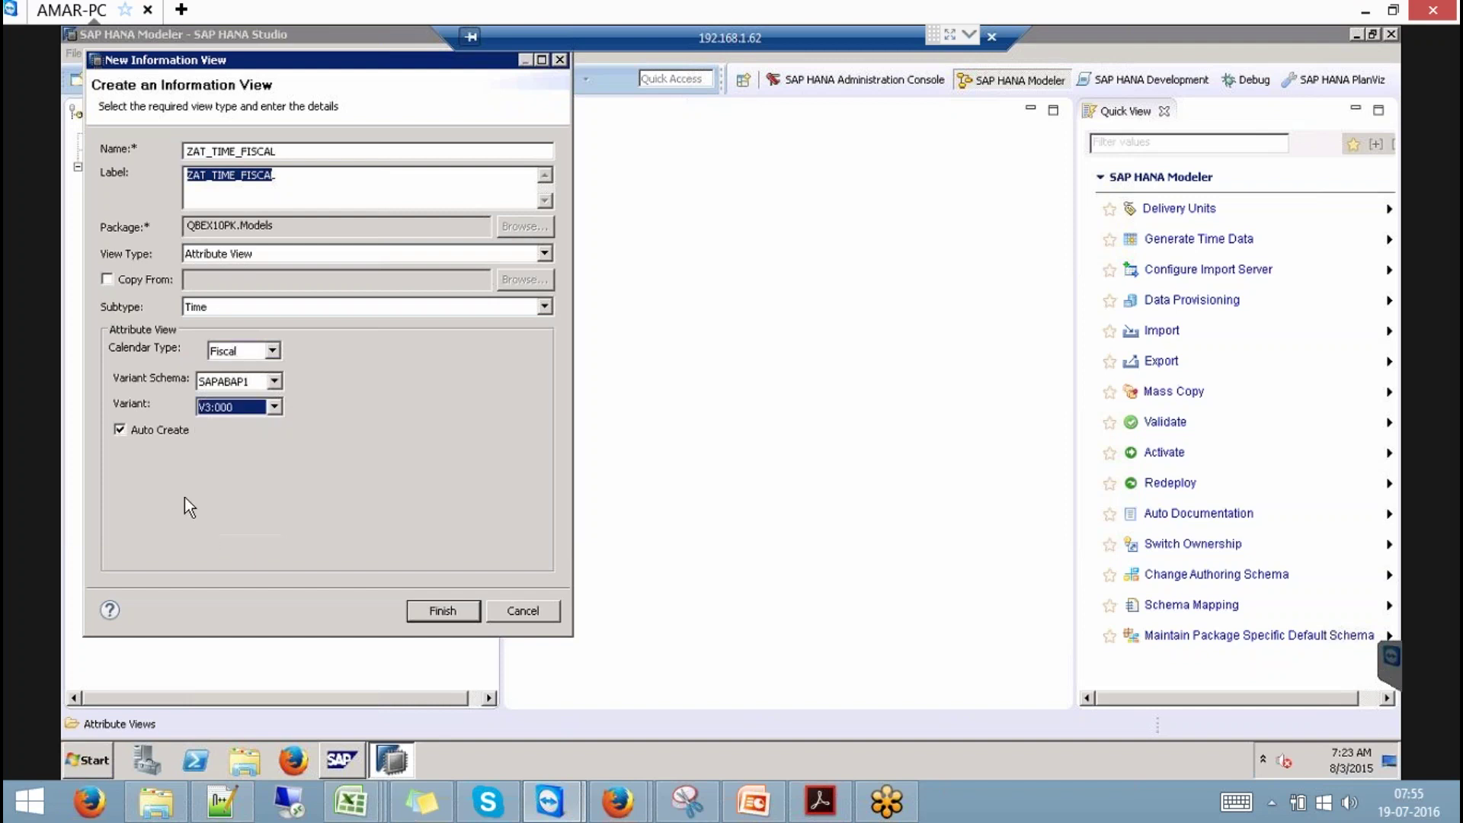
click(443, 611)
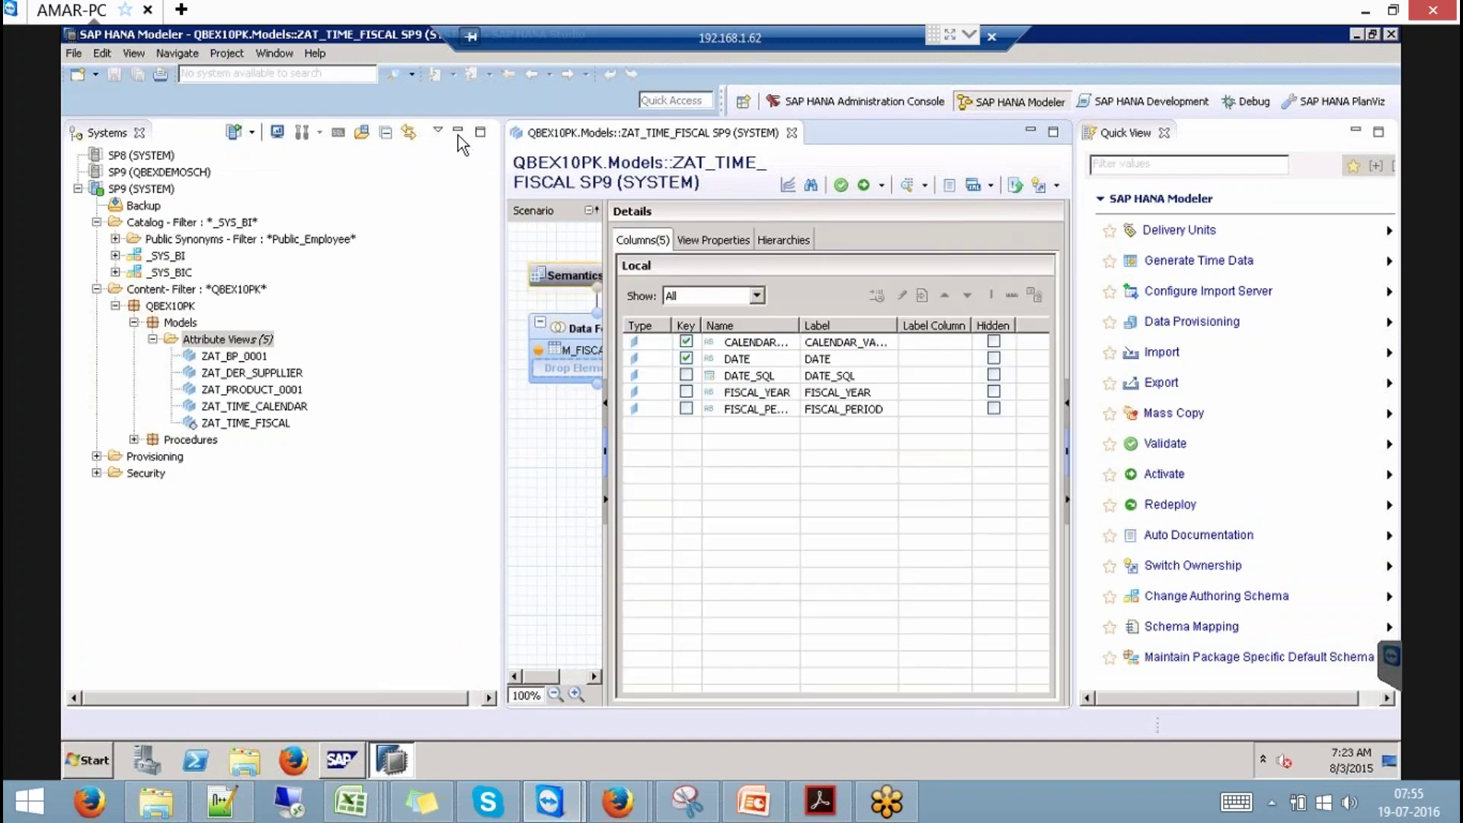
- Show the Data Foundation of ZAT_TIME_FISCAL in a widened editor and activate the view
click(458, 133)
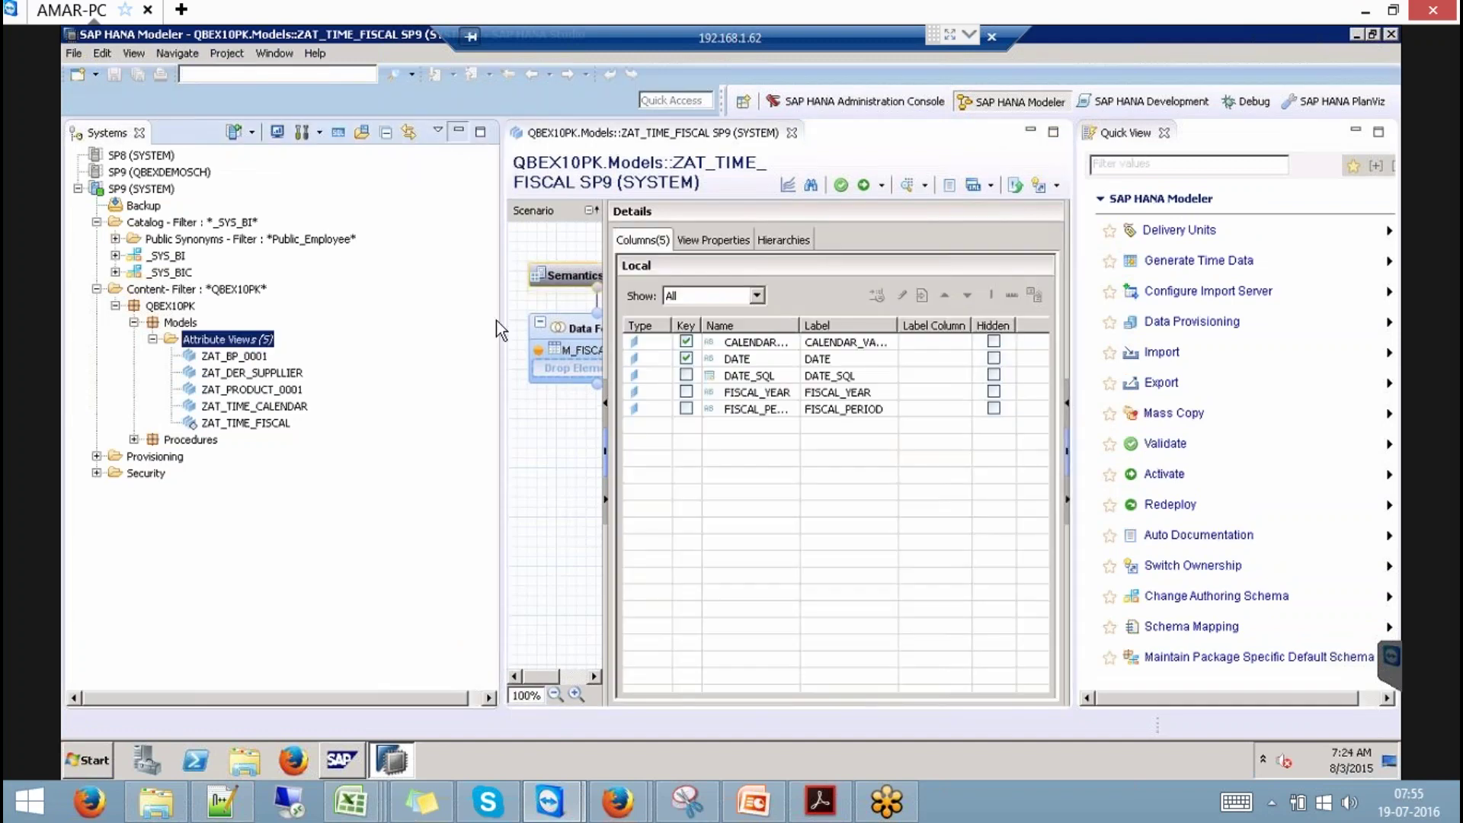
click(174, 301)
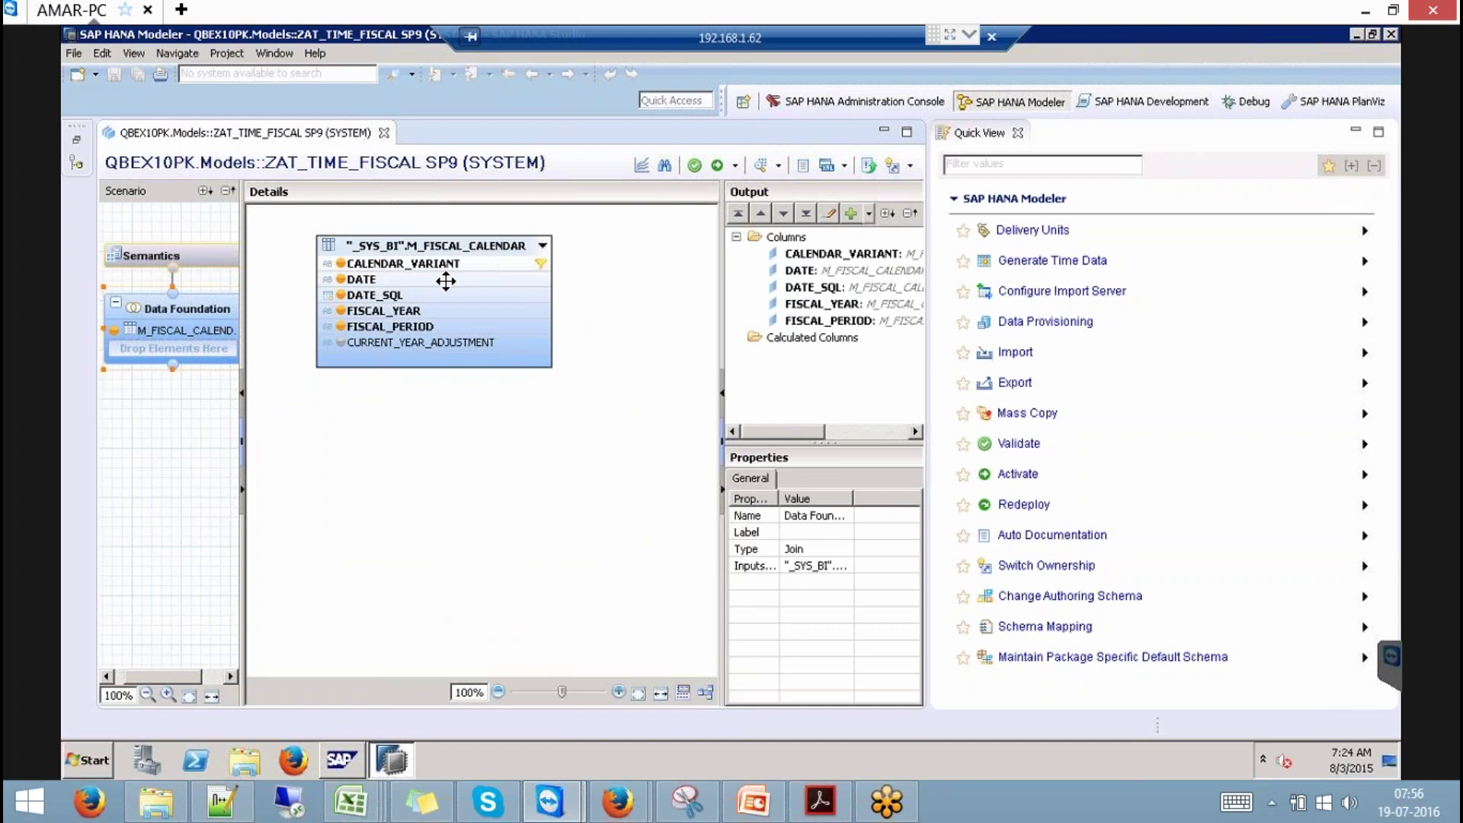
click(718, 166)
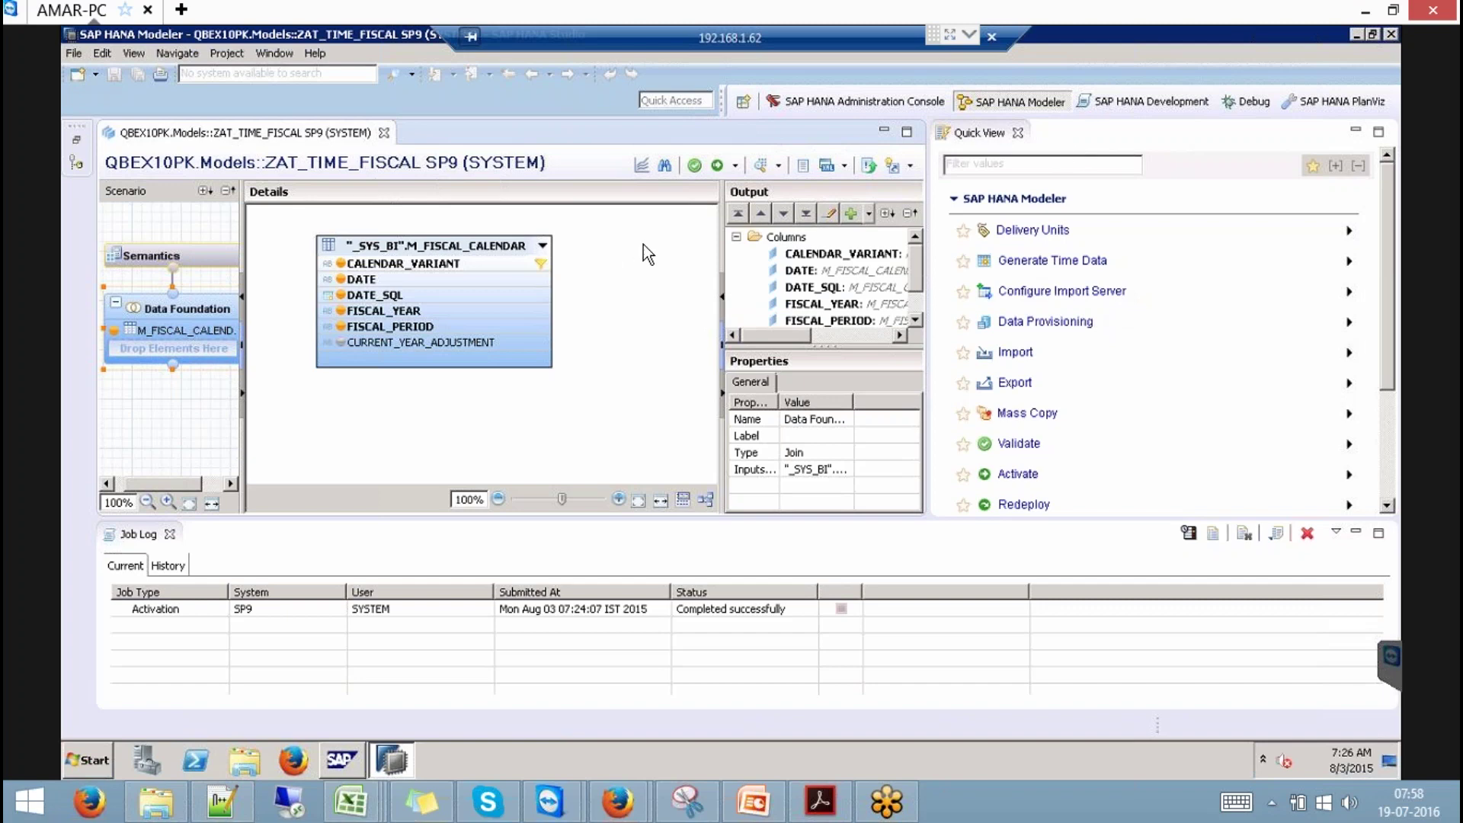
- Close the job log and restore the systems tree
click(163, 534)
click(170, 534)
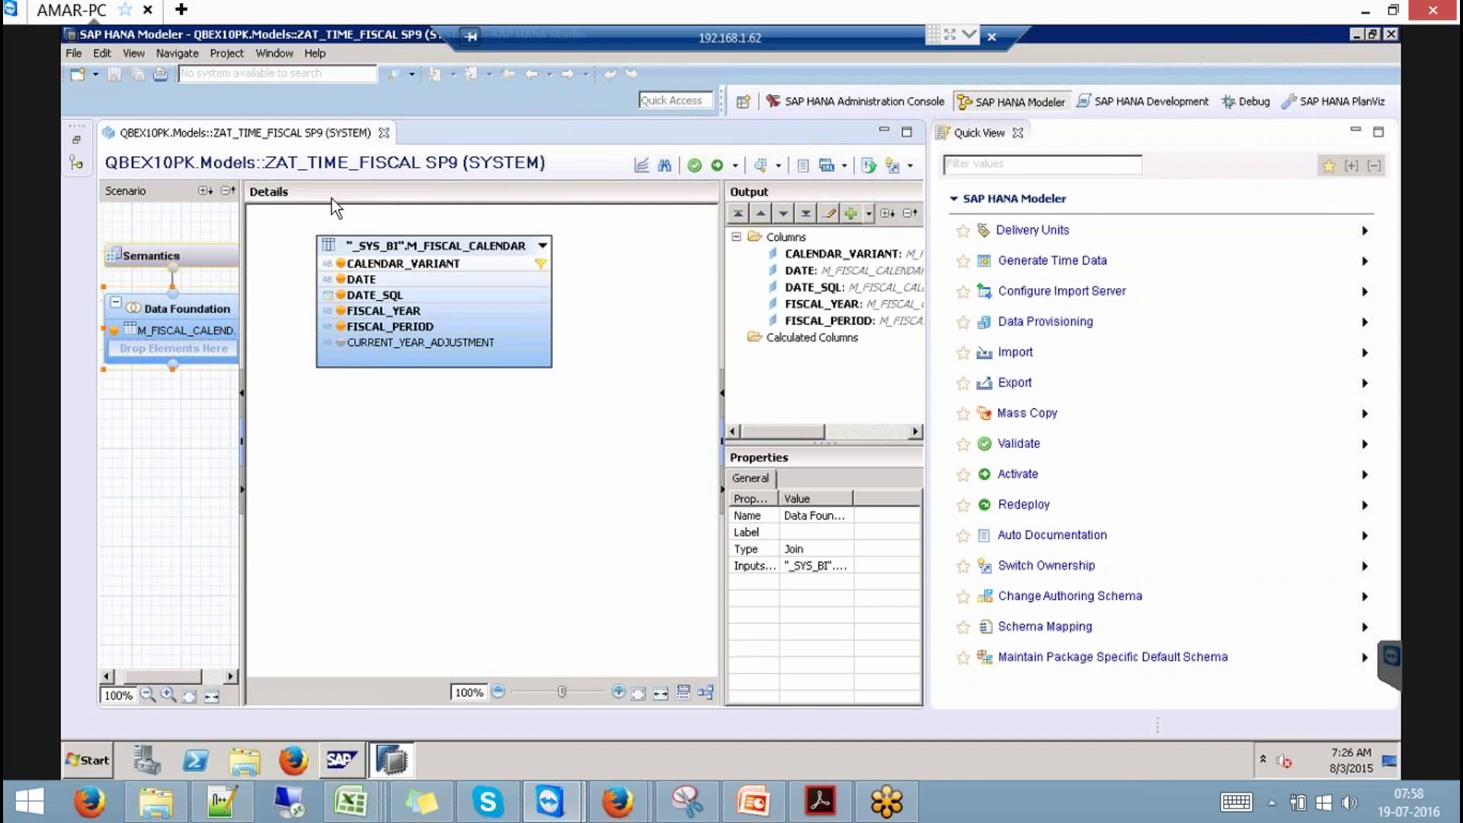
click(75, 140)
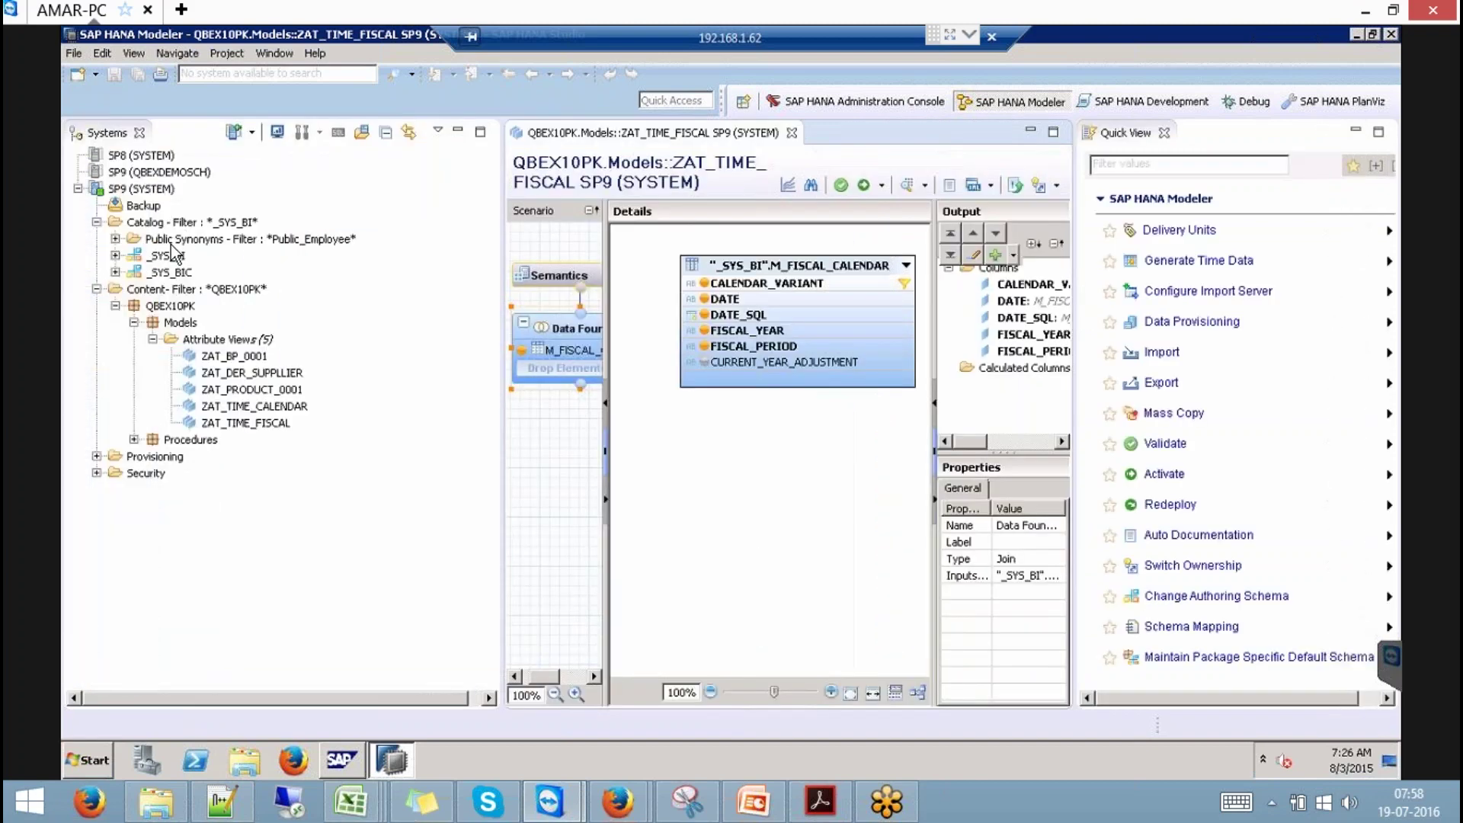